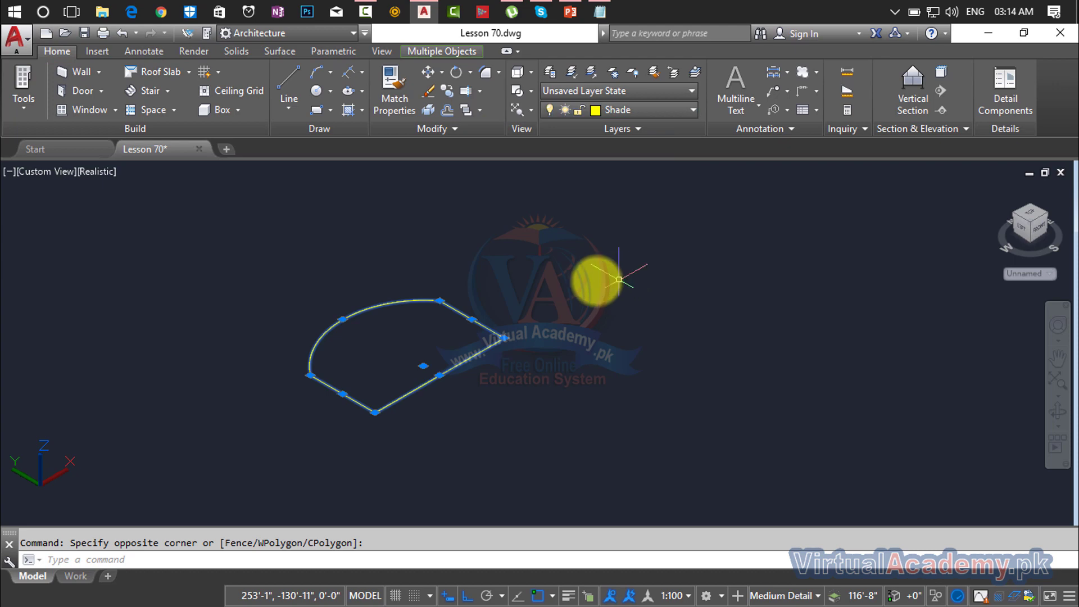
- Create a boundary polyline from an internal point of the closed arched profile
{"action": "key", "text": "Escape"}
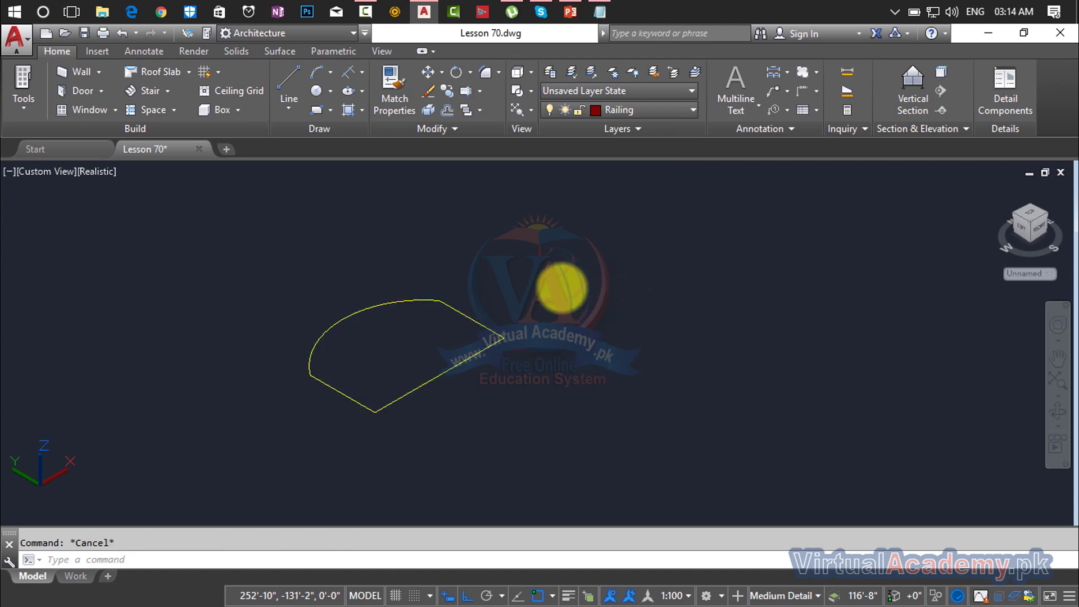
{"action": "type", "text": "bo"}
{"action": "key", "text": "Return"}
{"action": "left_click", "coordinate": [450, 240]}
{"action": "left_click", "coordinate": [421, 337]}
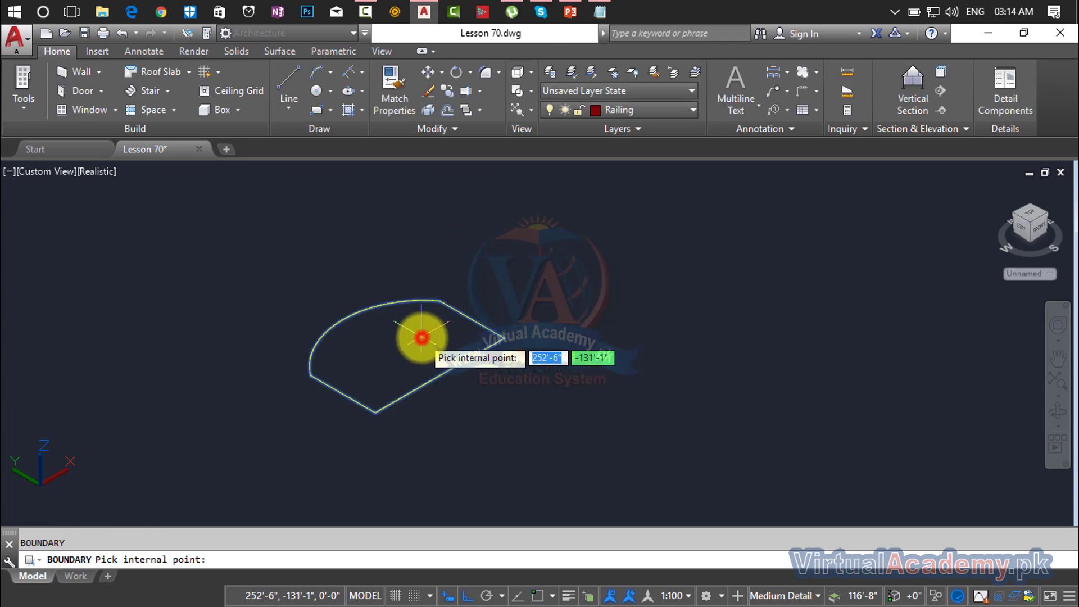
{"action": "key", "text": "Return"}
{"action": "key", "text": "Escape"}
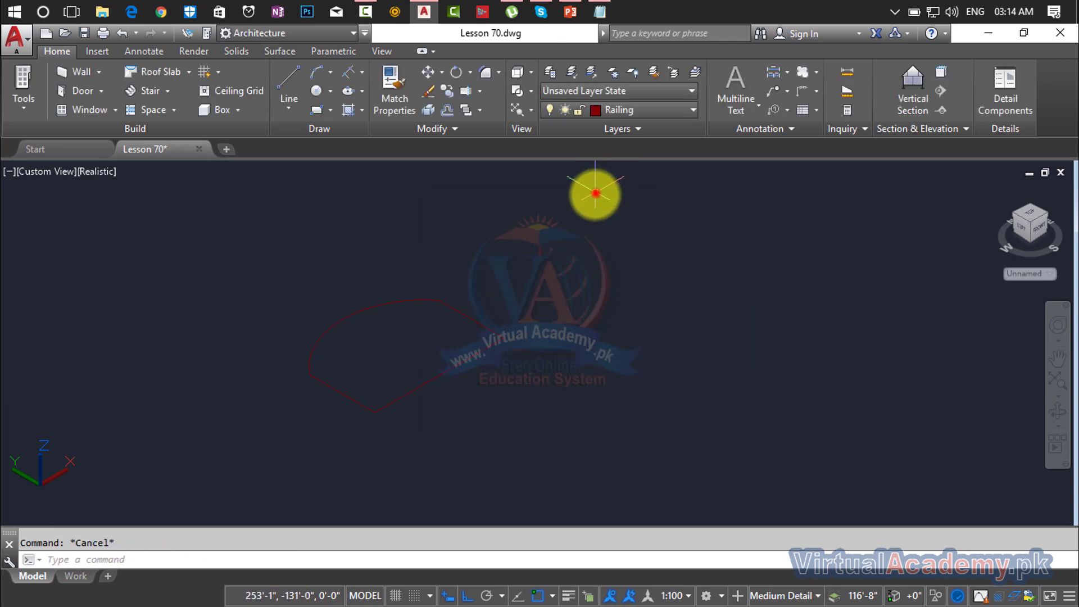
{"action": "left_click", "coordinate": [595, 192]}
{"action": "left_click", "coordinate": [312, 402]}
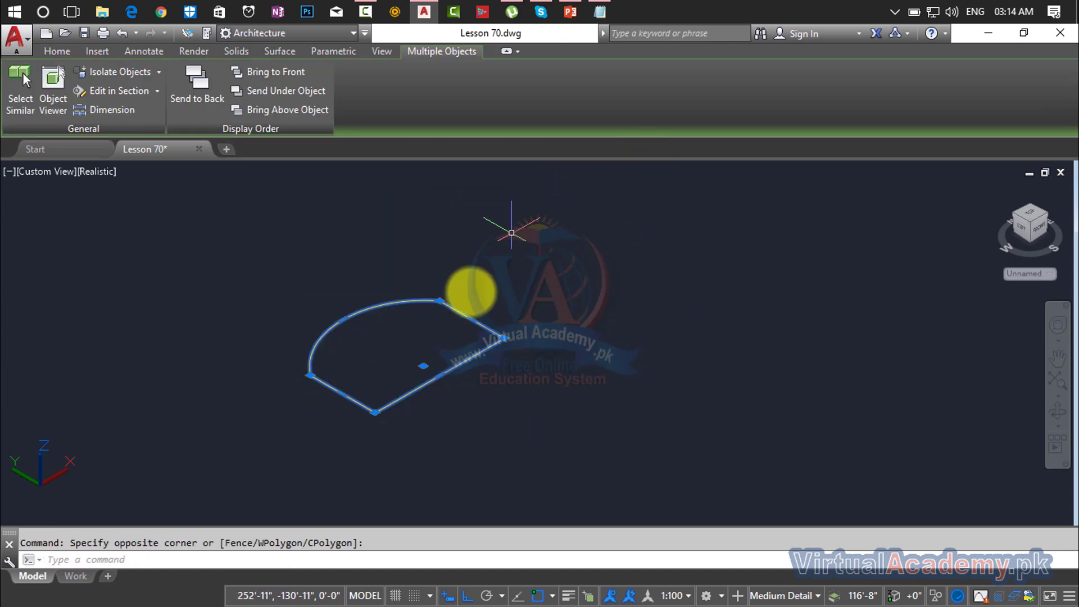
{"action": "key", "text": "Escape"}
{"action": "type", "text": "m"}
{"action": "key", "text": "Return"}
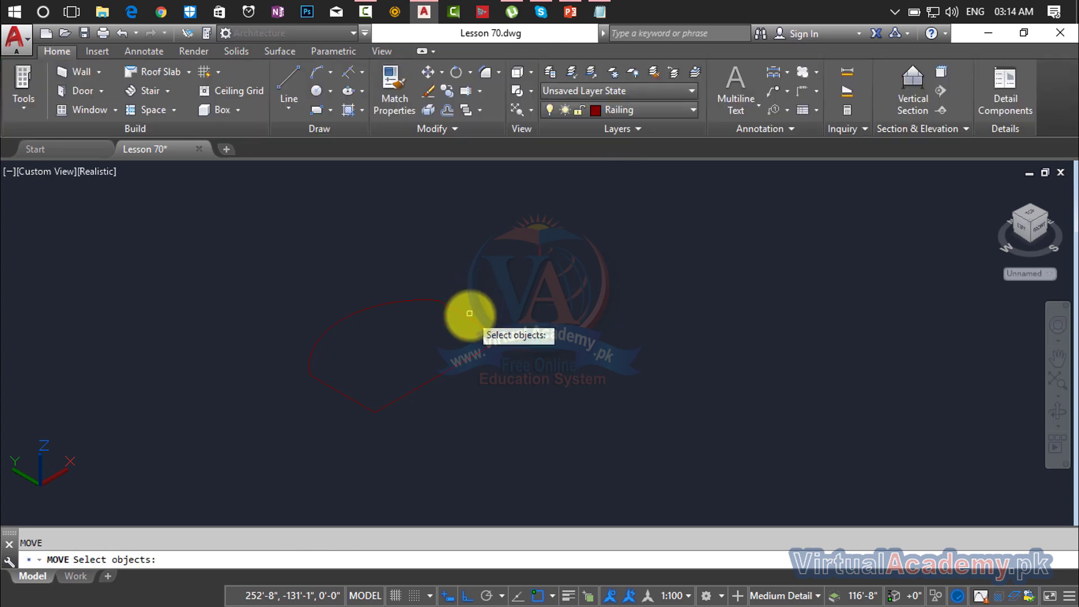
{"action": "left_click", "coordinate": [469, 313]}
{"action": "key", "text": "Escape"}
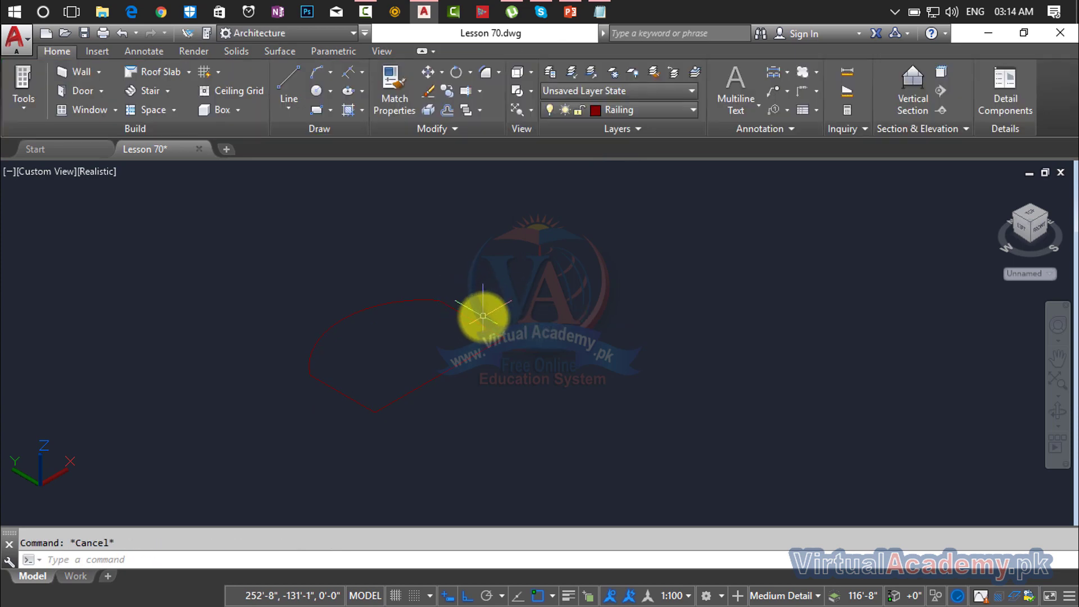
- Erase the original yellow line segments and arc that lie over the new boundary outline
{"action": "key", "text": "Delete"}
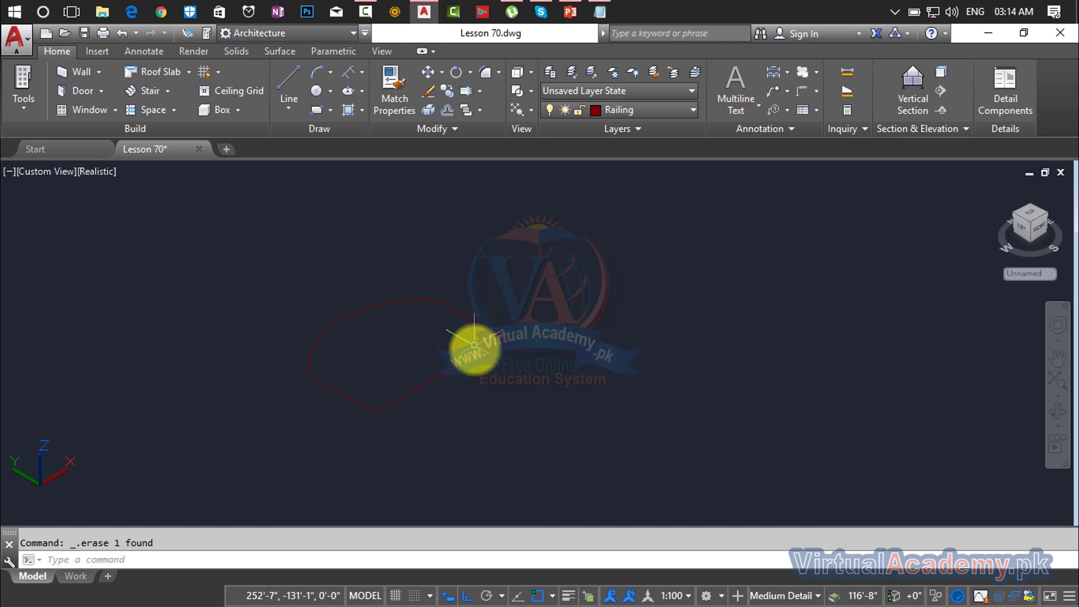
{"action": "key", "text": "Delete"}
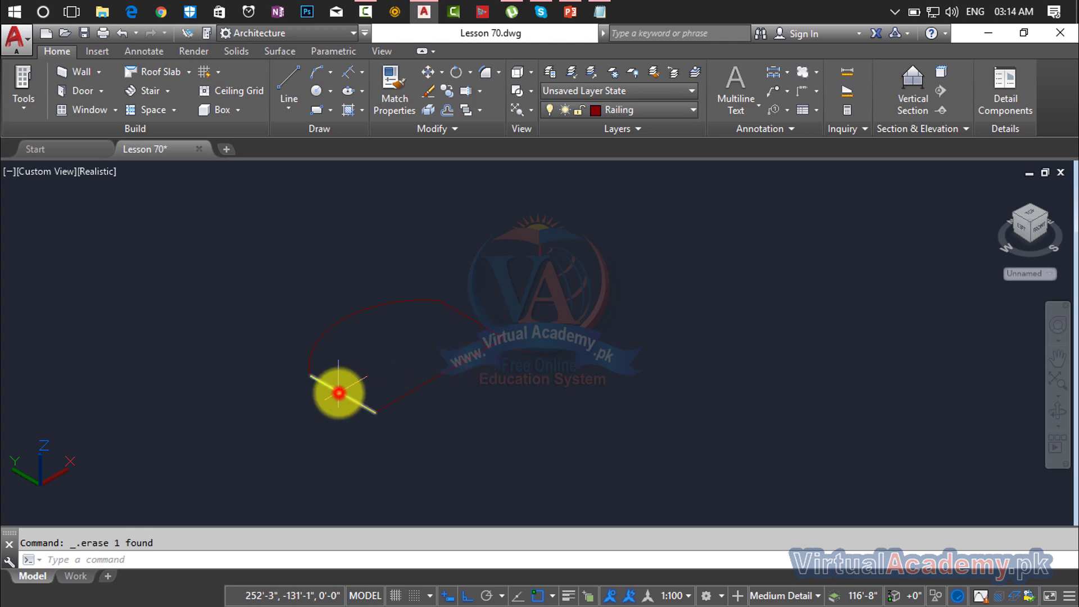
{"action": "left_click", "coordinate": [339, 393]}
{"action": "key", "text": "Delete"}
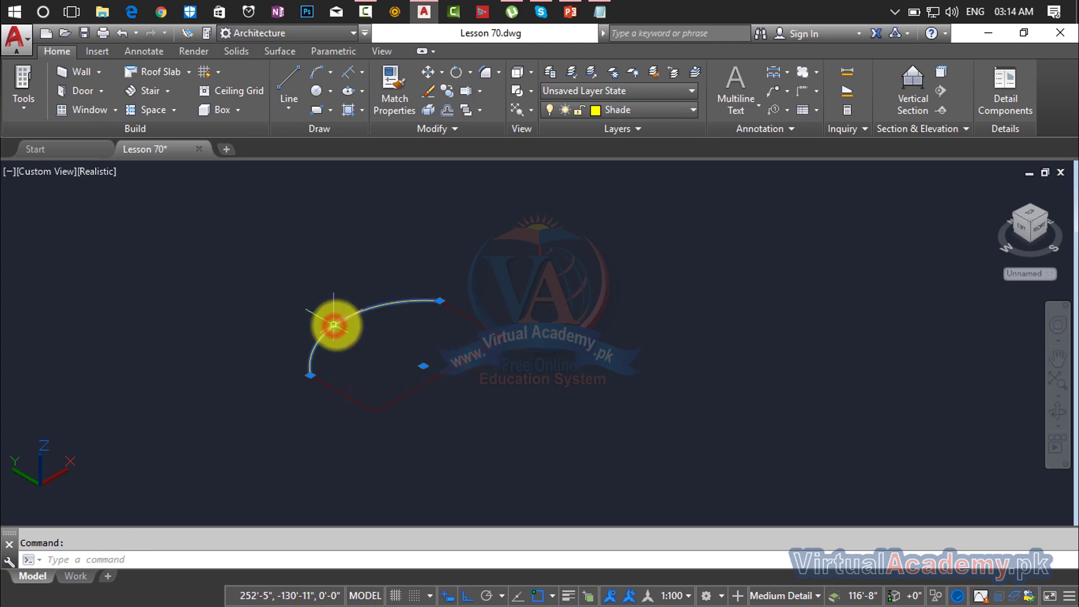
{"action": "key", "text": "Delete"}
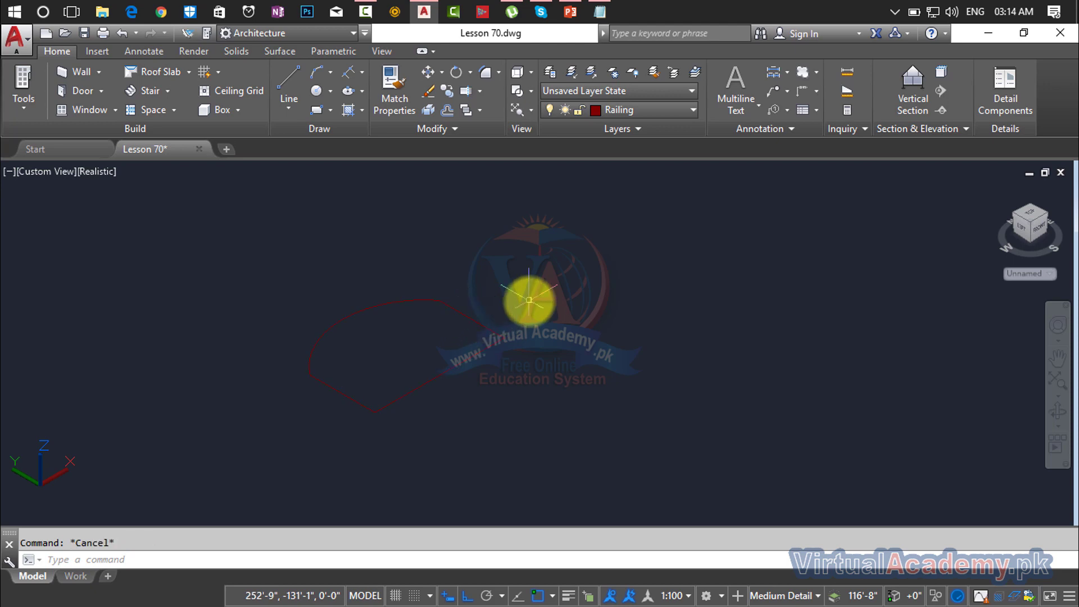
- Assign the arched boundary outline to the Shade layer
{"action": "left_click", "coordinate": [570, 267]}
{"action": "left_click", "coordinate": [260, 445]}
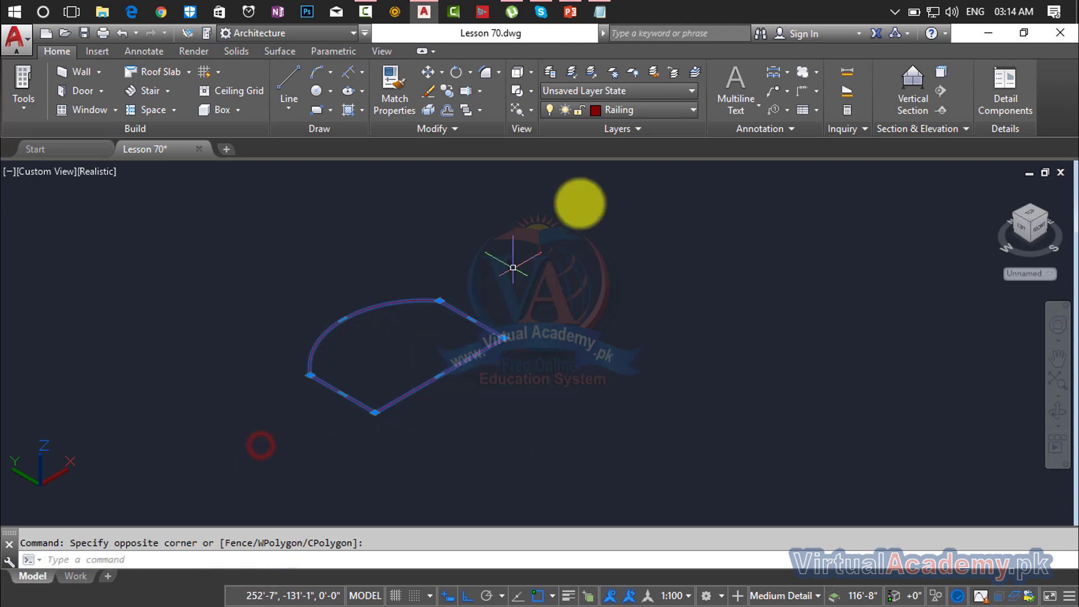
{"action": "left_click", "coordinate": [633, 109]}
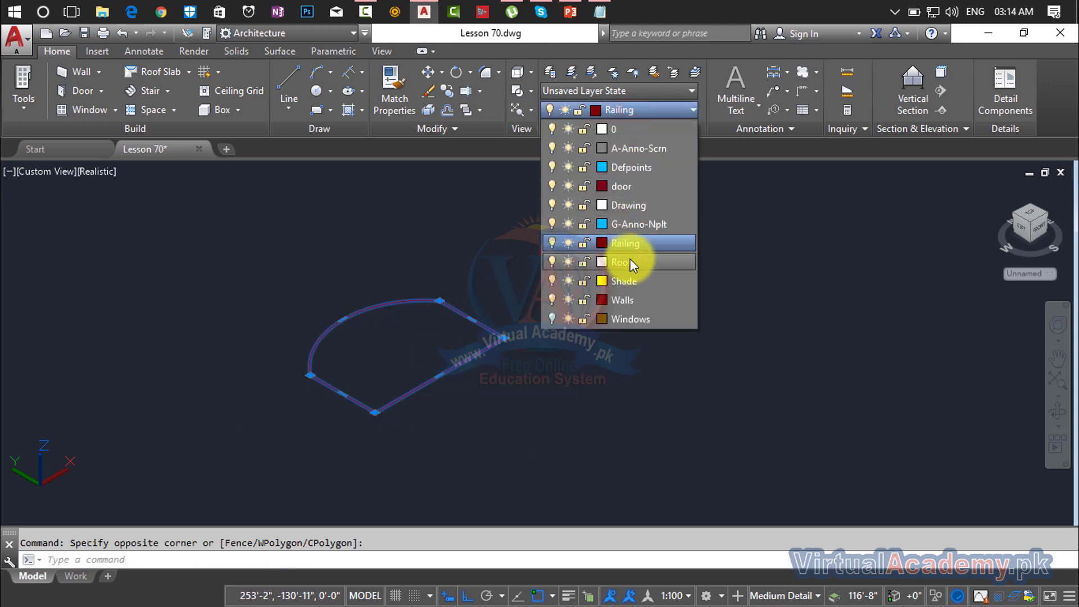
{"action": "left_click", "coordinate": [624, 280]}
{"action": "key", "text": "Escape"}
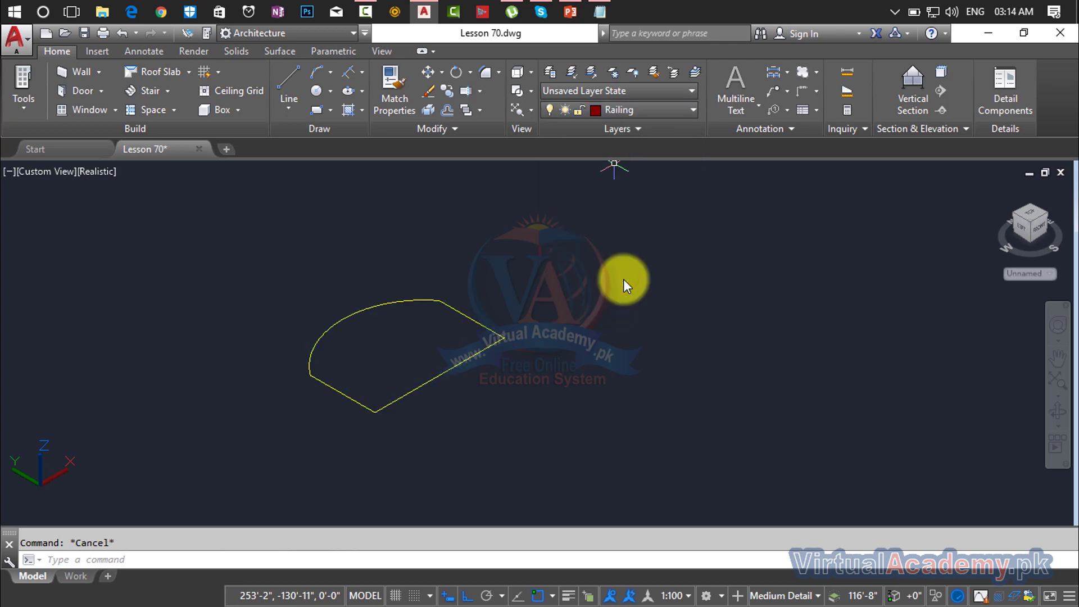
- Rotate the arched profile 90 degrees in 3D about its straight base edge so it stands upright
{"action": "type", "text": "ROTATE"}
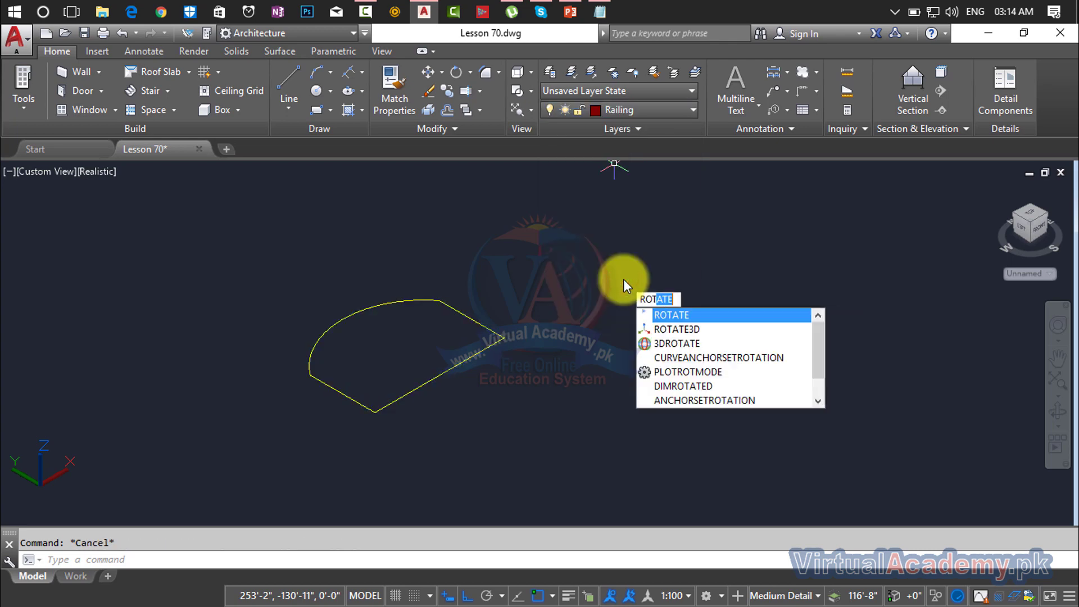
{"action": "left_click", "coordinate": [658, 328]}
{"action": "left_click", "coordinate": [585, 242]}
{"action": "left_click", "coordinate": [455, 338]}
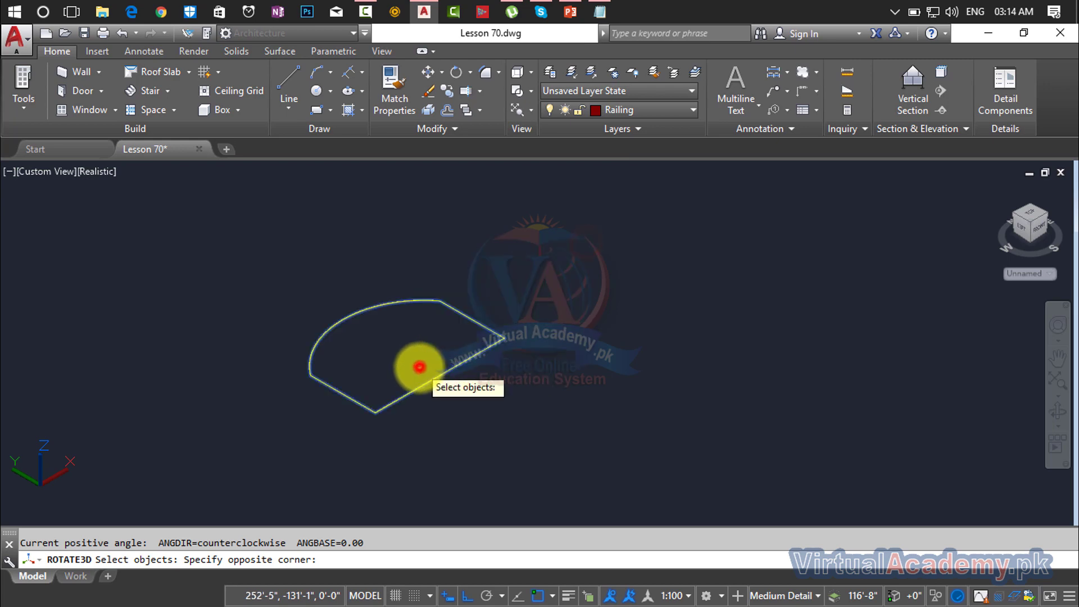
{"action": "key", "text": "Return"}
{"action": "left_click", "coordinate": [374, 411]}
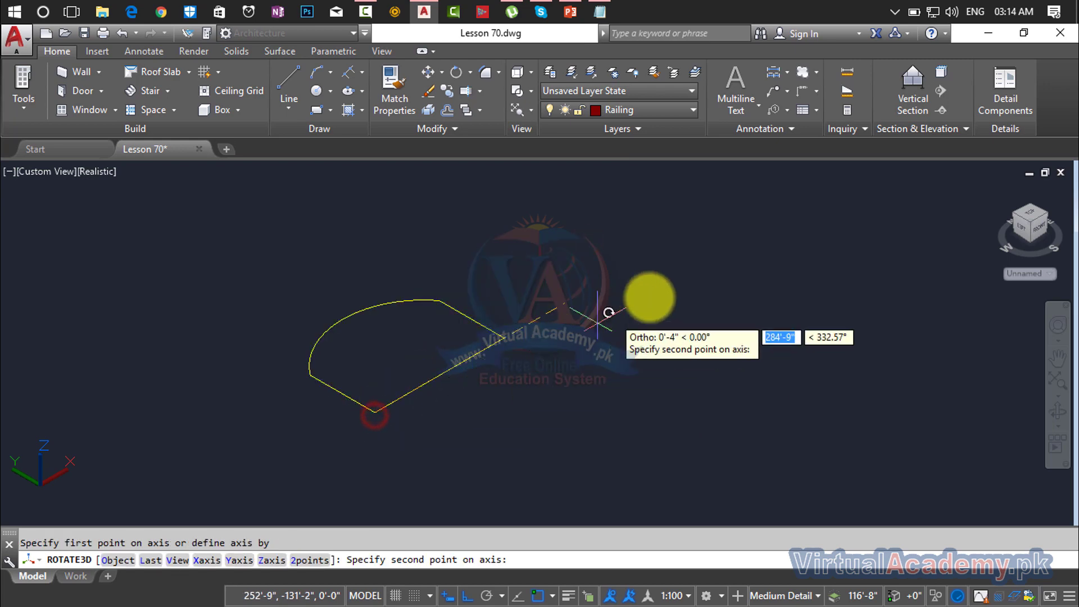
{"action": "left_click", "coordinate": [665, 287]}
{"action": "type", "text": "90"}
{"action": "key", "text": "Return"}
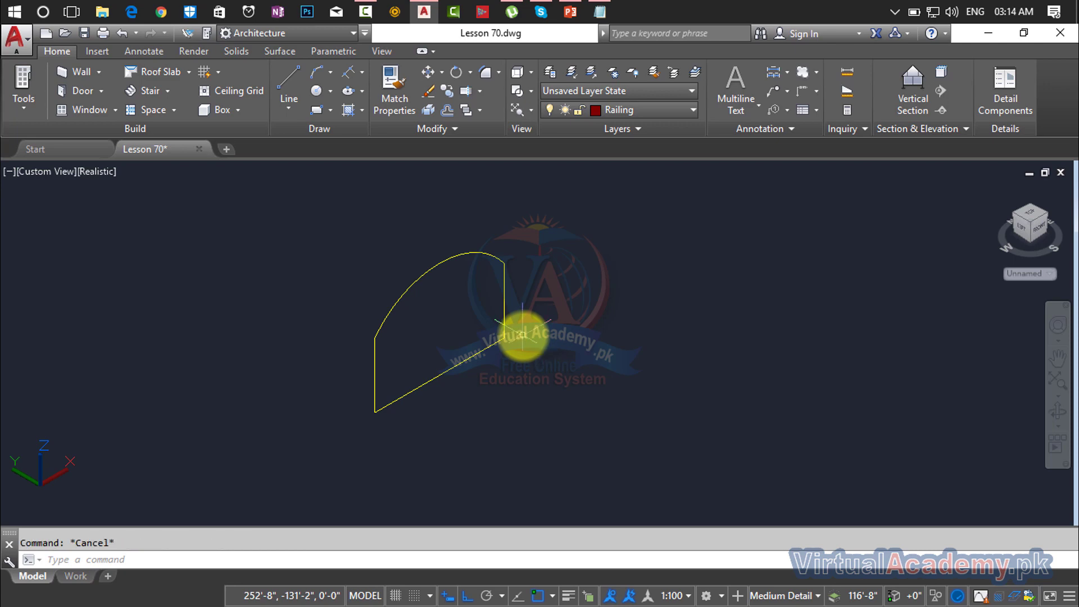
- Move the upright profile by its base edge's midpoint to the end of the middle path line under the balusters
{"action": "type", "text": "m"}
{"action": "key", "text": "Return"}
{"action": "left_click", "coordinate": [459, 362]}
{"action": "key", "text": "Return"}
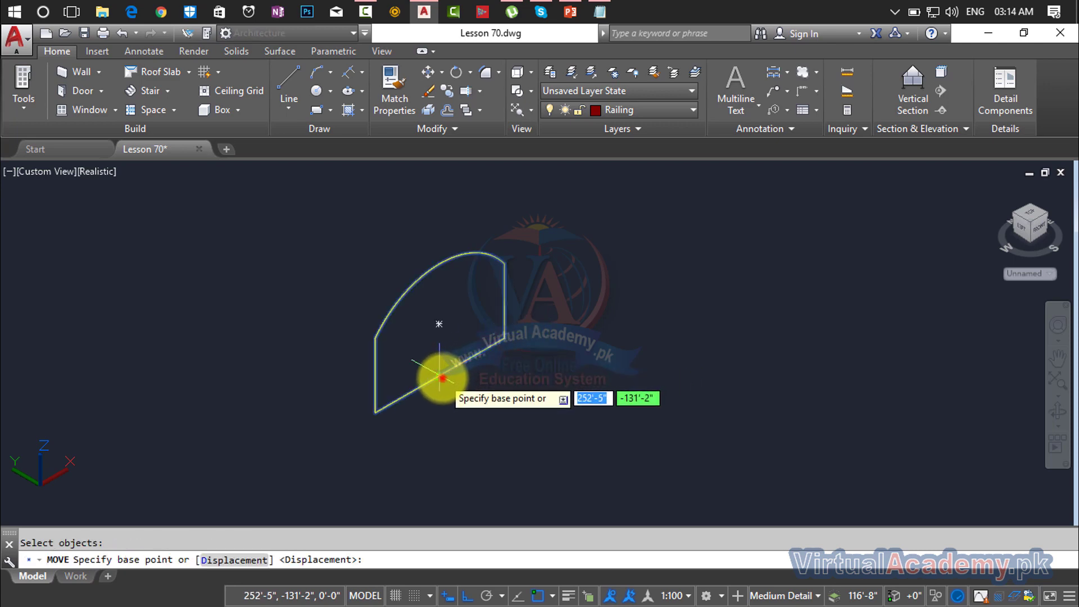
{"action": "left_click", "coordinate": [442, 378]}
{"action": "scroll", "coordinate": [482, 382], "scroll_direction": "down", "scroll_amount": 5}
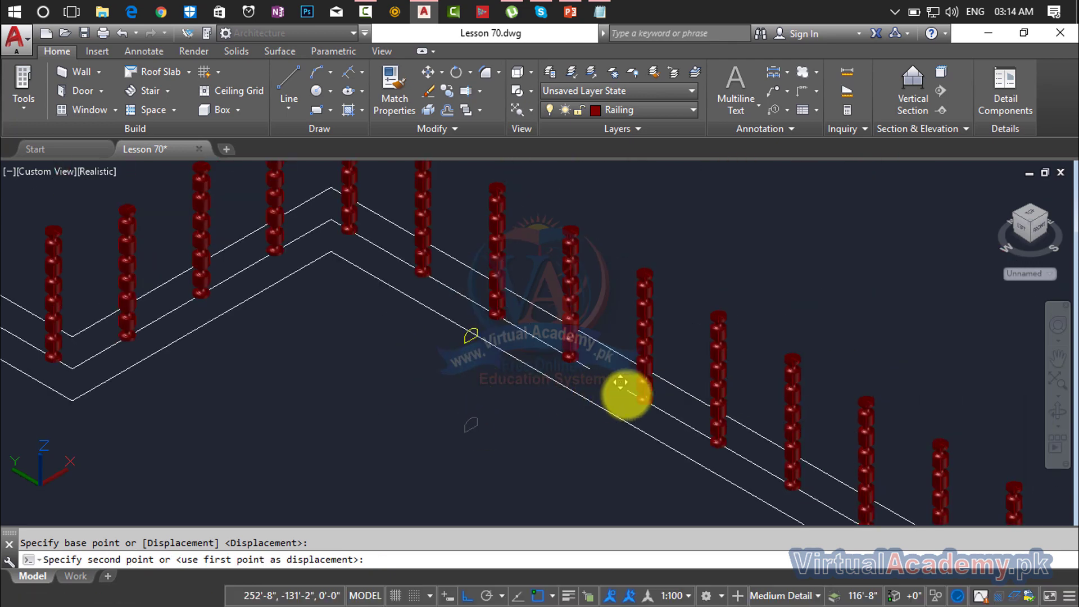
{"action": "scroll", "coordinate": [621, 382], "scroll_direction": "up", "scroll_amount": 8}
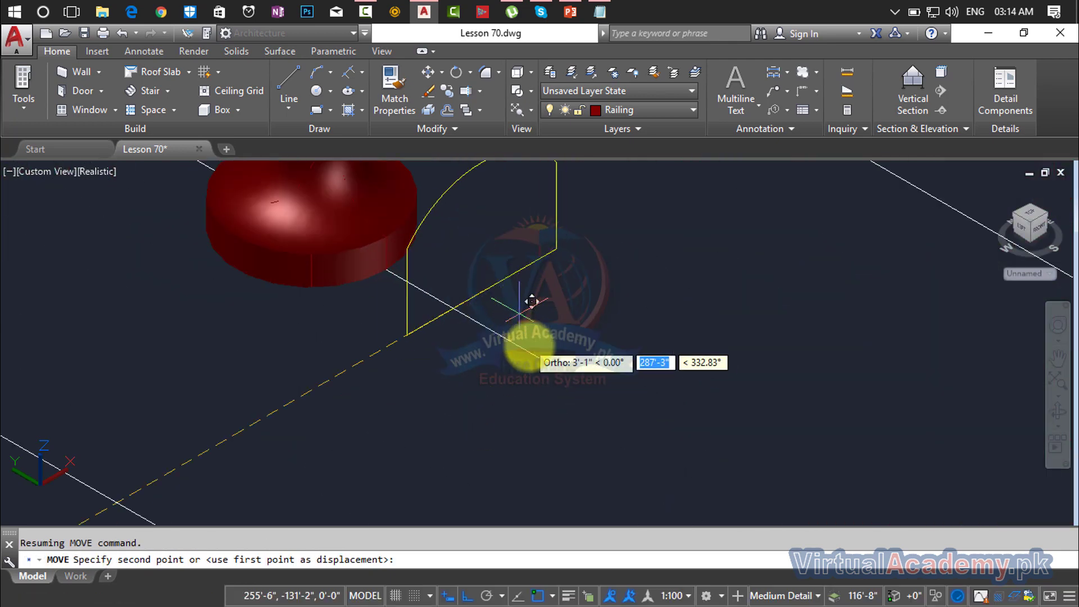
{"action": "left_click", "coordinate": [541, 358]}
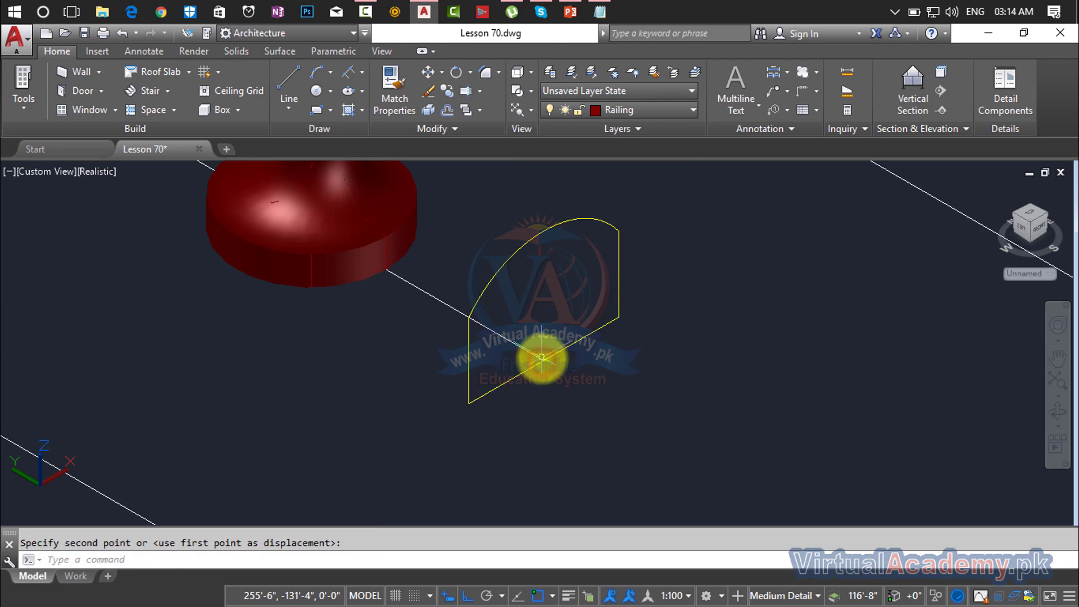
- Extrude the arched profile along the middle path line that runs beneath the balusters
{"action": "scroll", "coordinate": [541, 358], "scroll_direction": "down", "scroll_amount": 4}
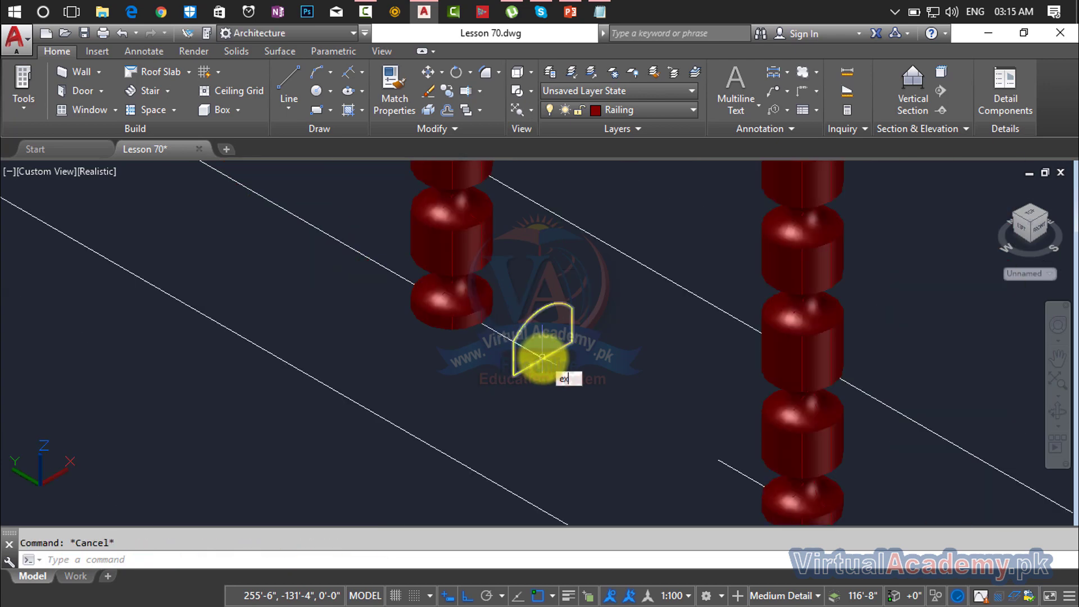
{"action": "key", "text": "Return"}
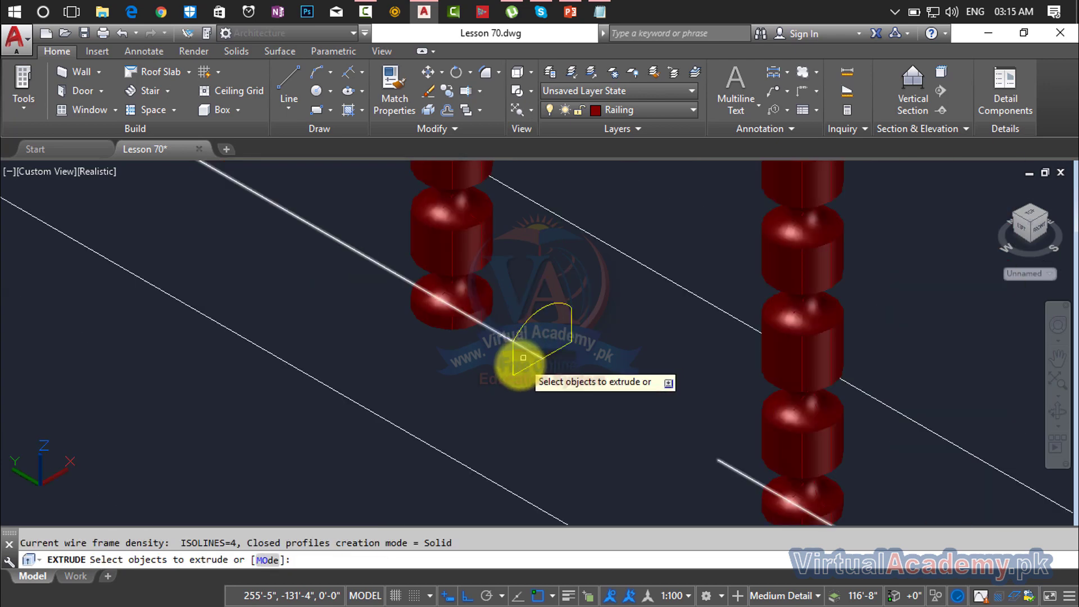
{"action": "key", "text": "Return"}
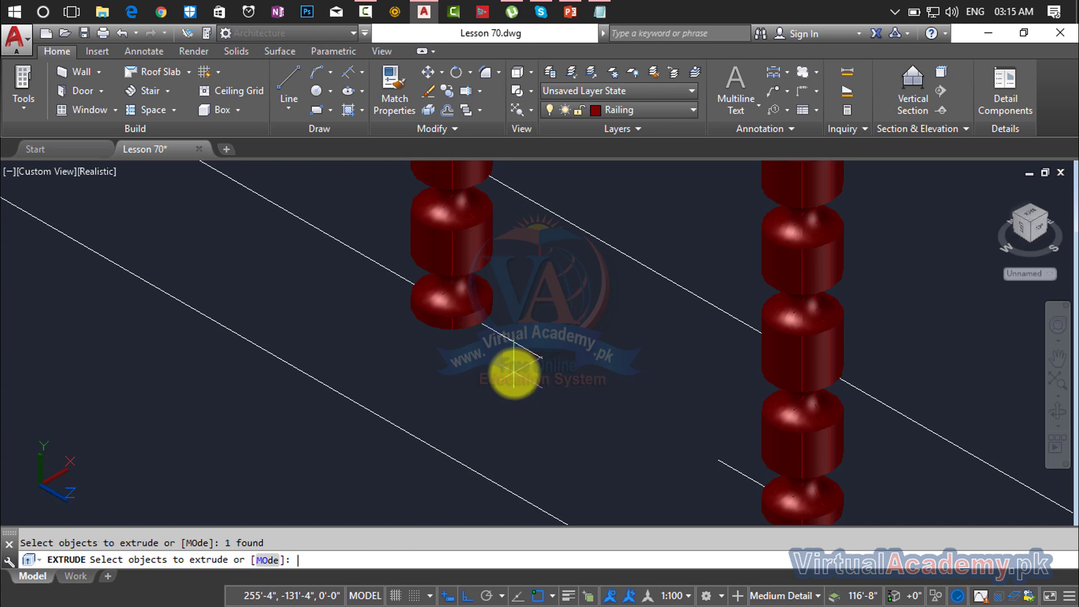
{"action": "type", "text": "p"}
{"action": "key", "text": "Return"}
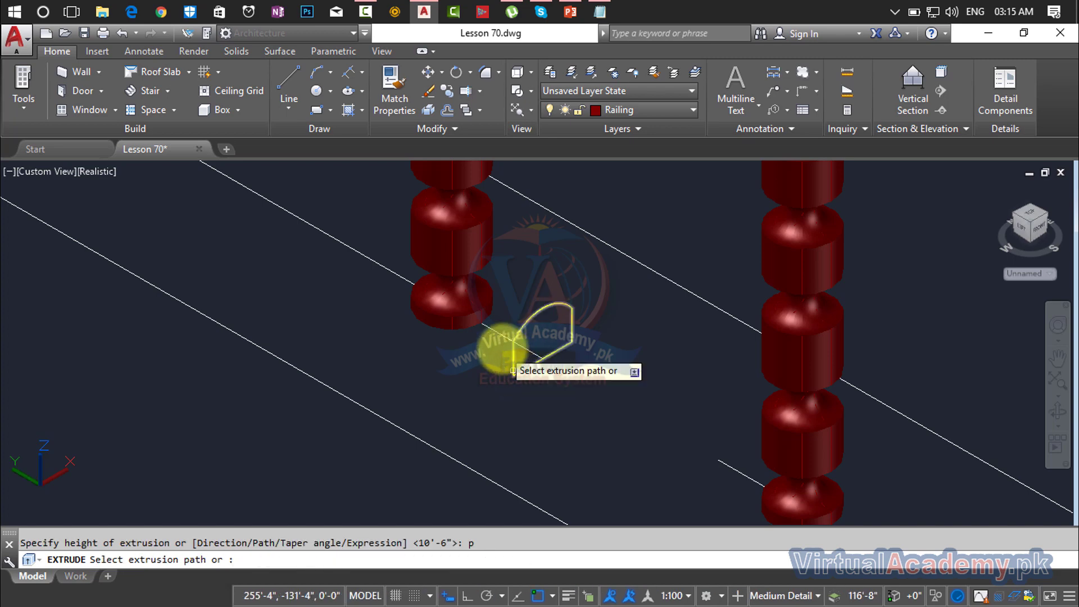
{"action": "left_click", "coordinate": [498, 332]}
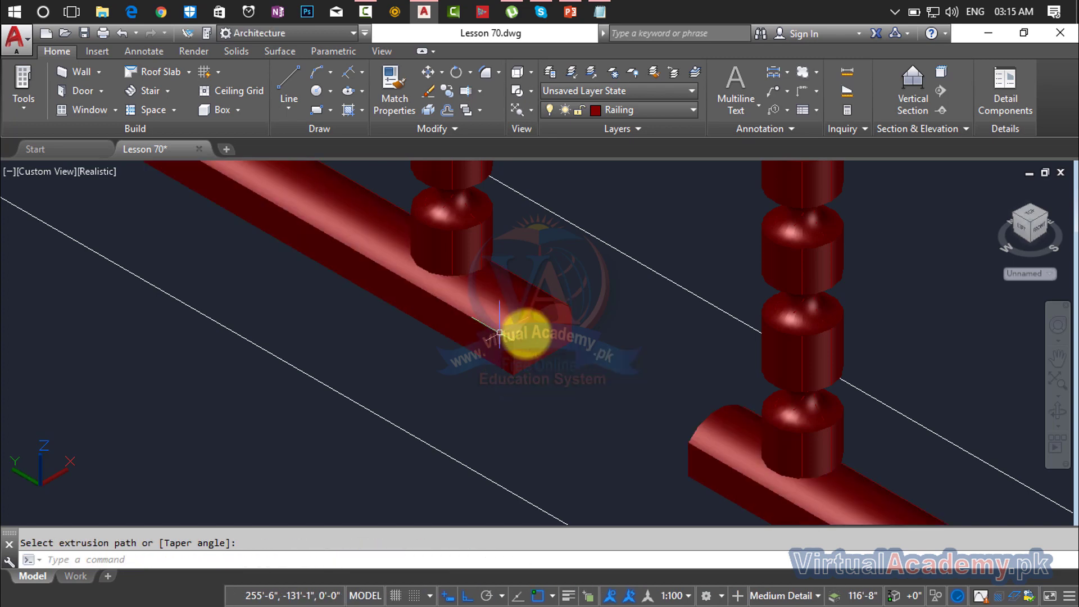
- Assign the extruded bottom rail to the Shade layer
{"action": "left_click", "coordinate": [605, 111]}
{"action": "left_click", "coordinate": [612, 280]}
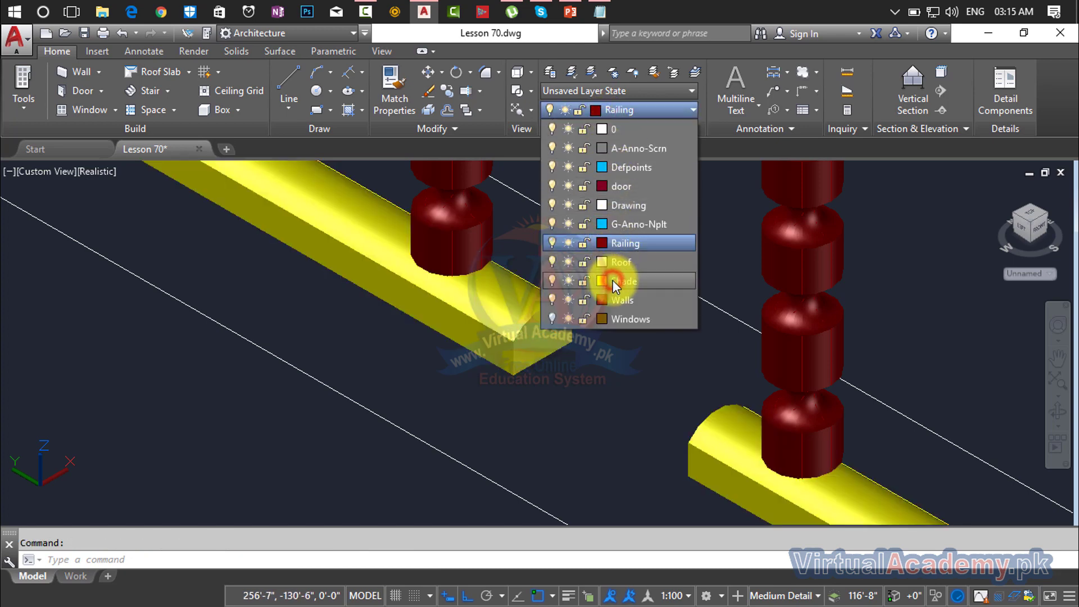
{"action": "key", "text": "Escape"}
- Extrude the rail's arched end face across the gap to the matching corner of the opposite rail end, closing the opening
{"action": "scroll", "coordinate": [601, 281], "scroll_direction": "down", "scroll_amount": 4}
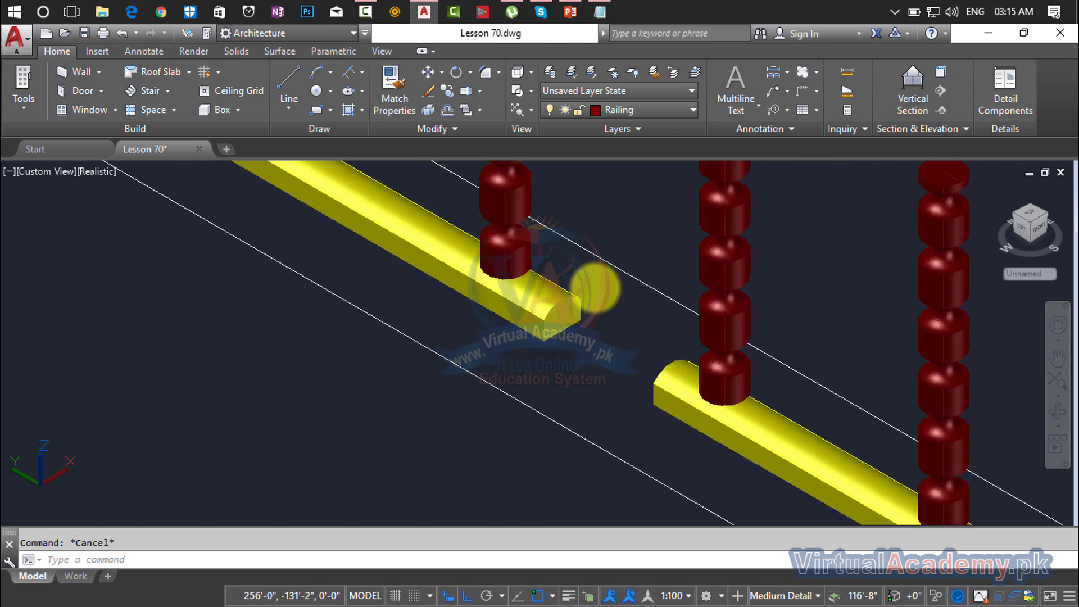
{"action": "scroll", "coordinate": [617, 351], "scroll_direction": "up", "scroll_amount": 4}
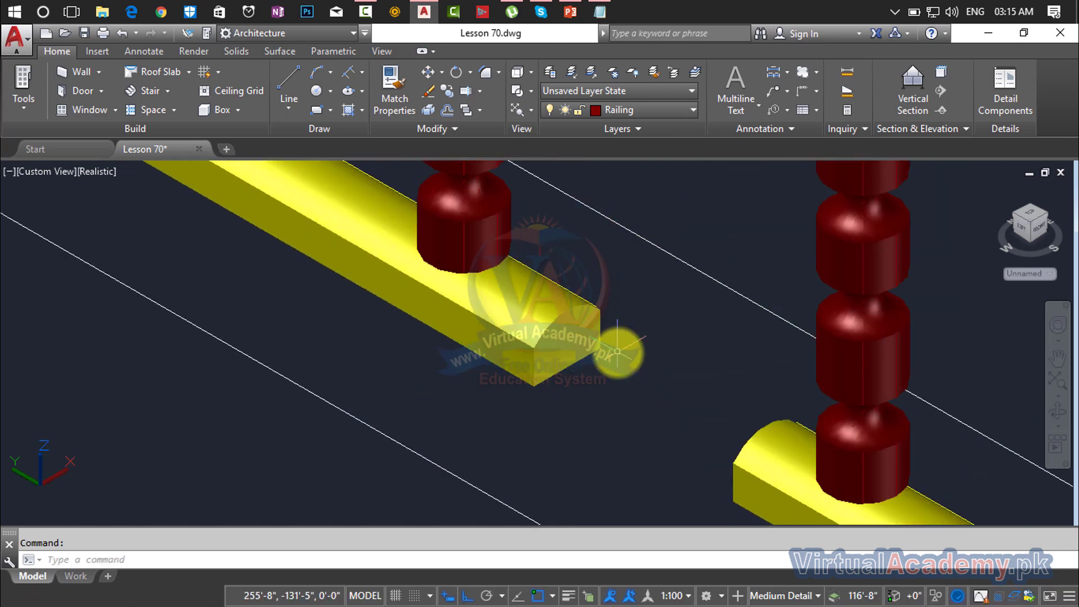
{"action": "left_click", "coordinate": [229, 51]}
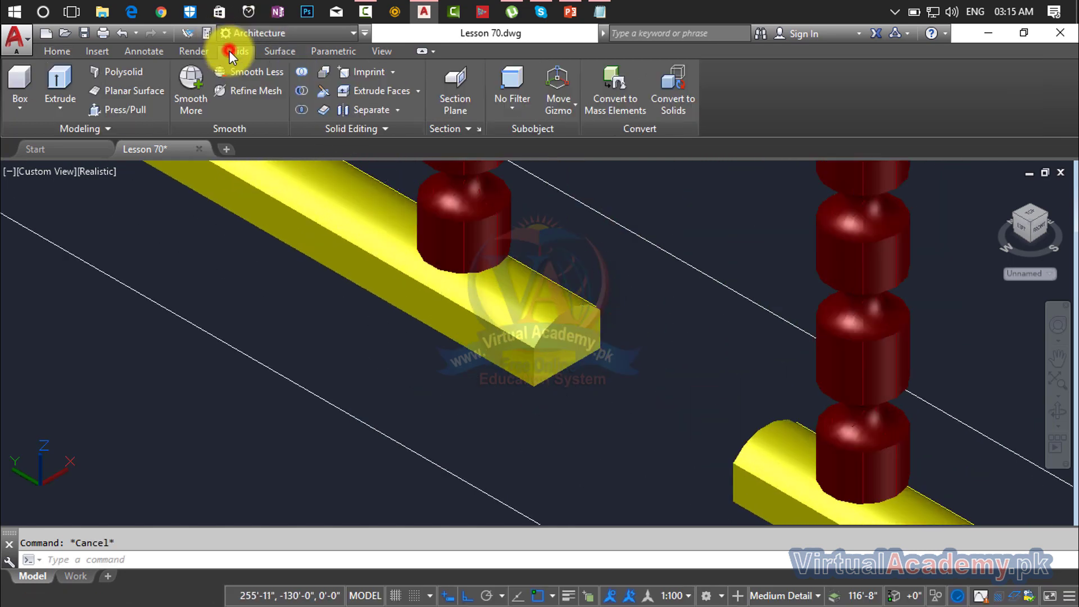
{"action": "left_click", "coordinate": [358, 90]}
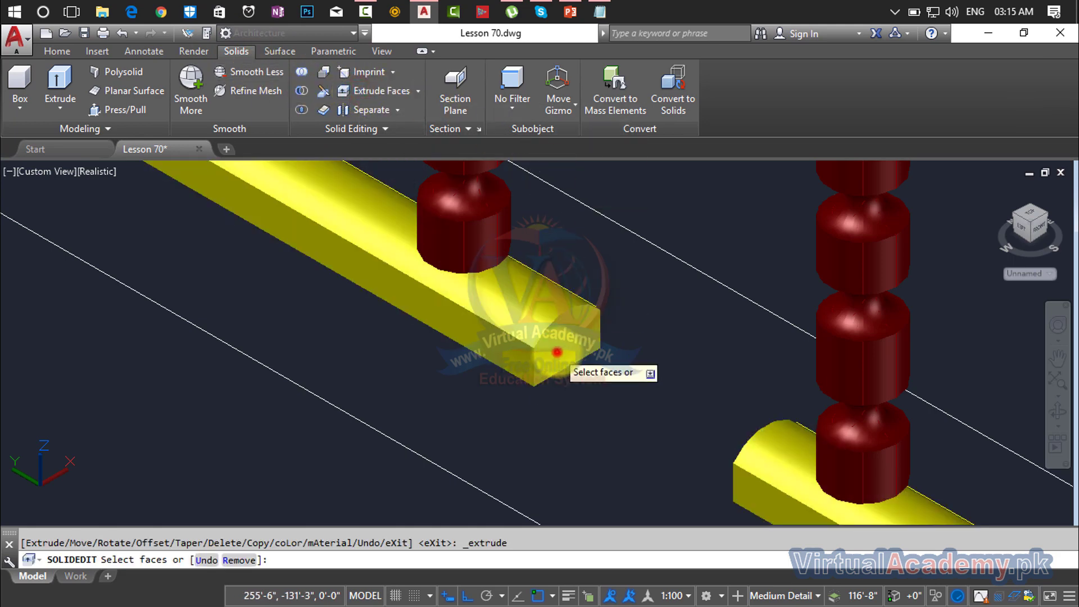
{"action": "left_click", "coordinate": [548, 366]}
{"action": "right_click", "coordinate": [552, 356]}
{"action": "left_click", "coordinate": [585, 362]}
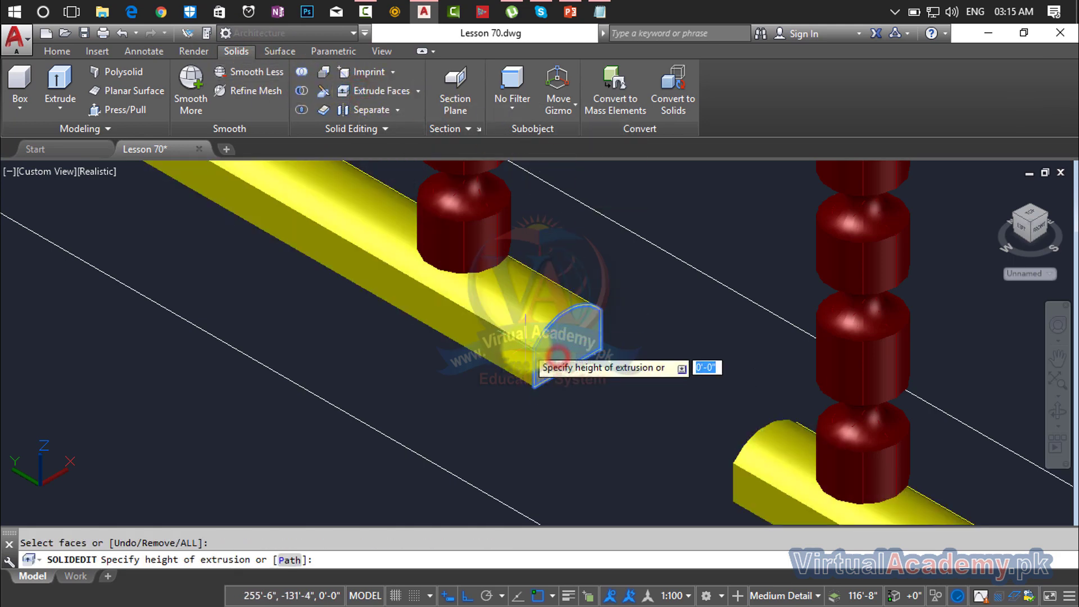
{"action": "scroll", "coordinate": [534, 349], "scroll_direction": "up", "scroll_amount": 3}
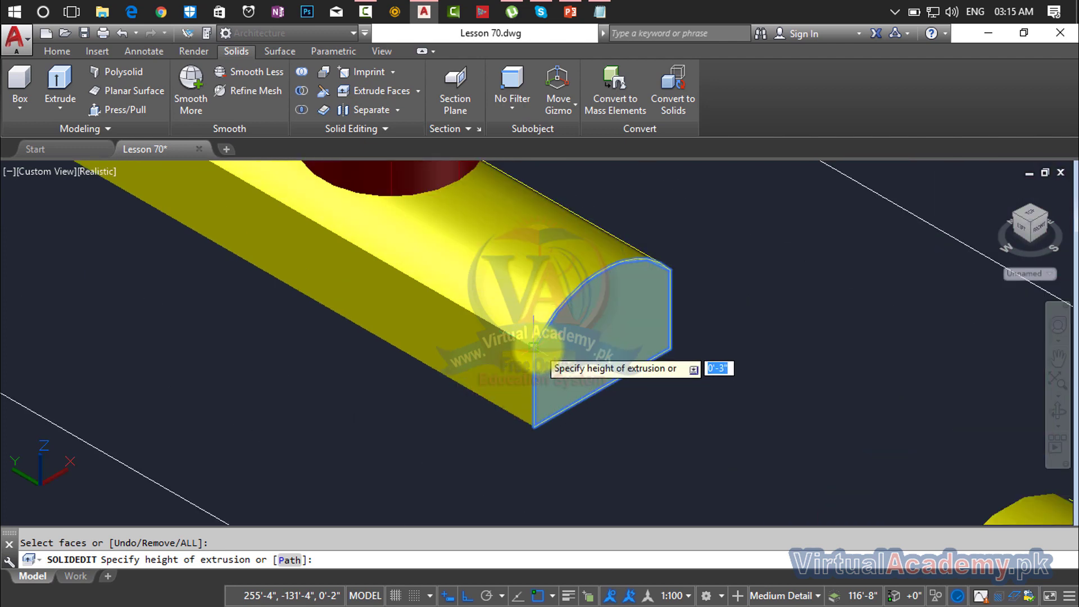
{"action": "left_click", "coordinate": [534, 347]}
{"action": "scroll", "coordinate": [662, 349], "scroll_direction": "down", "scroll_amount": 5}
{"action": "scroll", "coordinate": [686, 361], "scroll_direction": "up", "scroll_amount": 7}
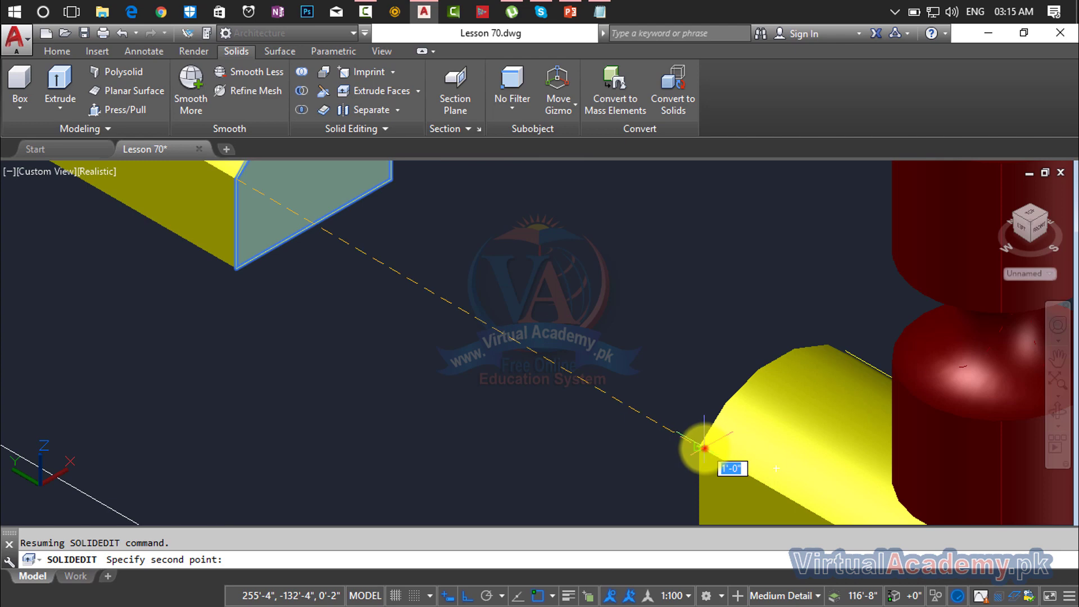
{"action": "left_click", "coordinate": [704, 448]}
{"action": "key", "text": "Return"}
{"action": "key", "text": "Return"}
{"action": "key", "text": "Return"}
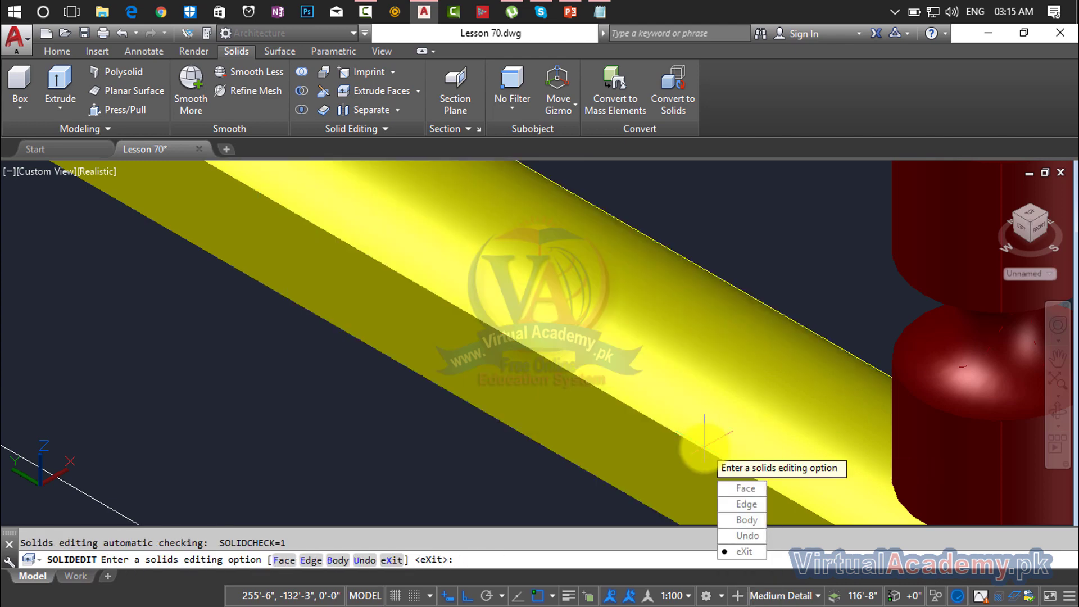
- Move the arched rail straight up 3' from its lower corner so it sits on top of the balusters
{"action": "scroll", "coordinate": [706, 443], "scroll_direction": "down", "scroll_amount": 3}
{"action": "scroll", "coordinate": [706, 444], "scroll_direction": "down", "scroll_amount": 3}
{"action": "middle_click_drag", "start_coordinate": [706, 444], "coordinate": [699, 406]}
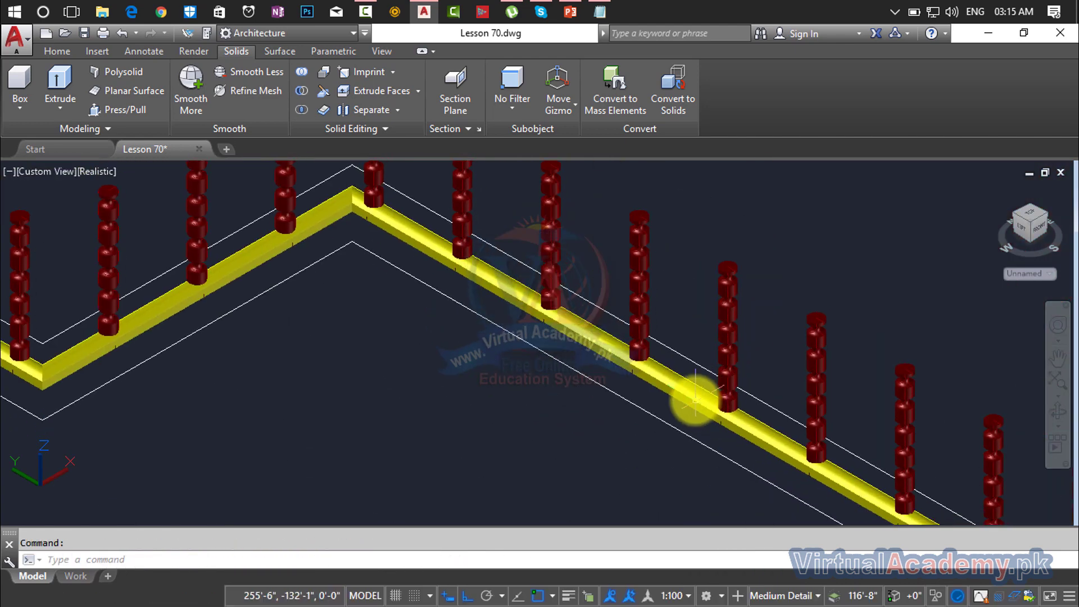
{"action": "key", "text": "Escape"}
{"action": "left_click", "coordinate": [696, 400]}
{"action": "middle_click_drag", "start_coordinate": [347, 295], "coordinate": [690, 279]}
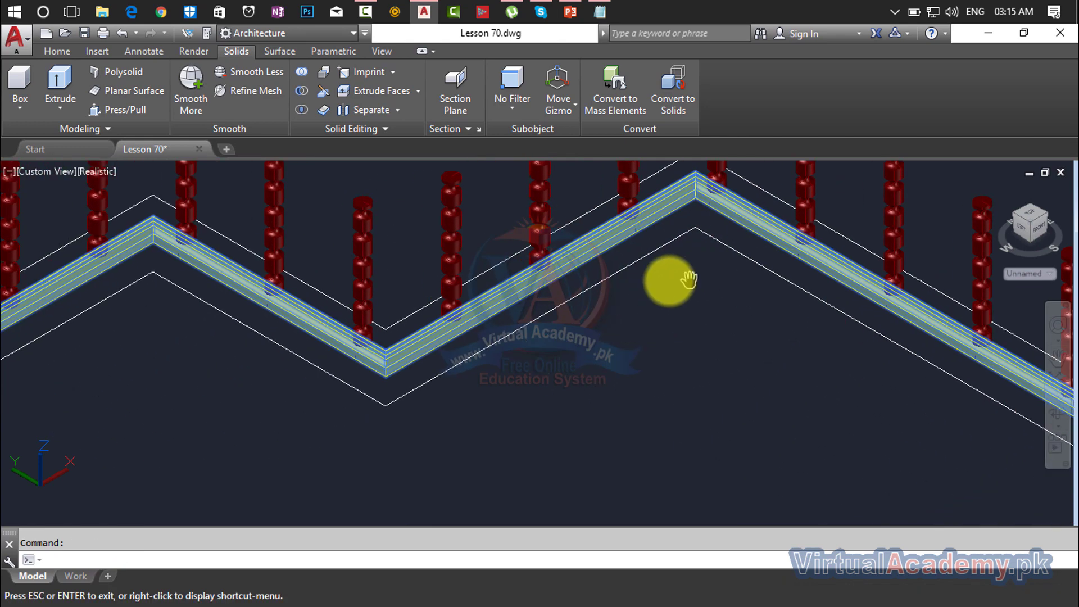
{"action": "scroll", "coordinate": [359, 373], "scroll_direction": "up", "scroll_amount": 5}
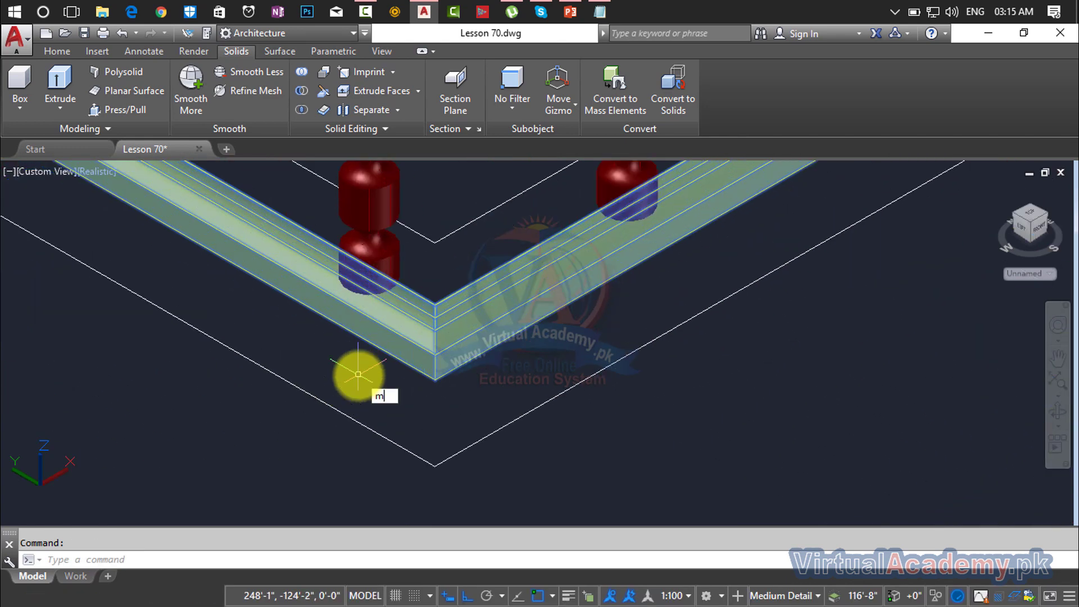
{"action": "key", "text": "Return"}
{"action": "scroll", "coordinate": [426, 371], "scroll_direction": "up", "scroll_amount": 2}
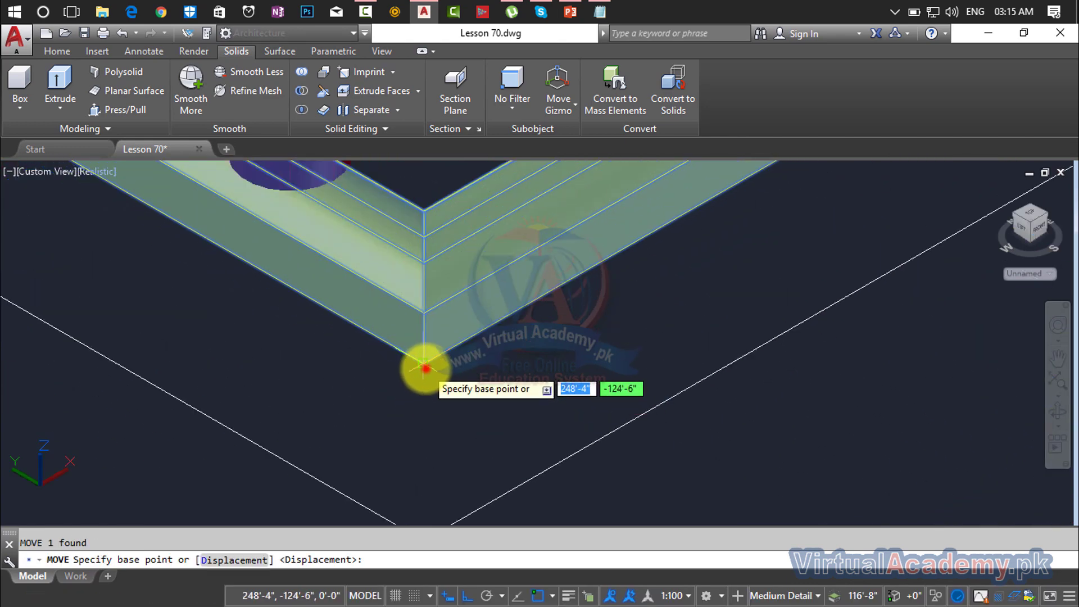
{"action": "left_click", "coordinate": [426, 368]}
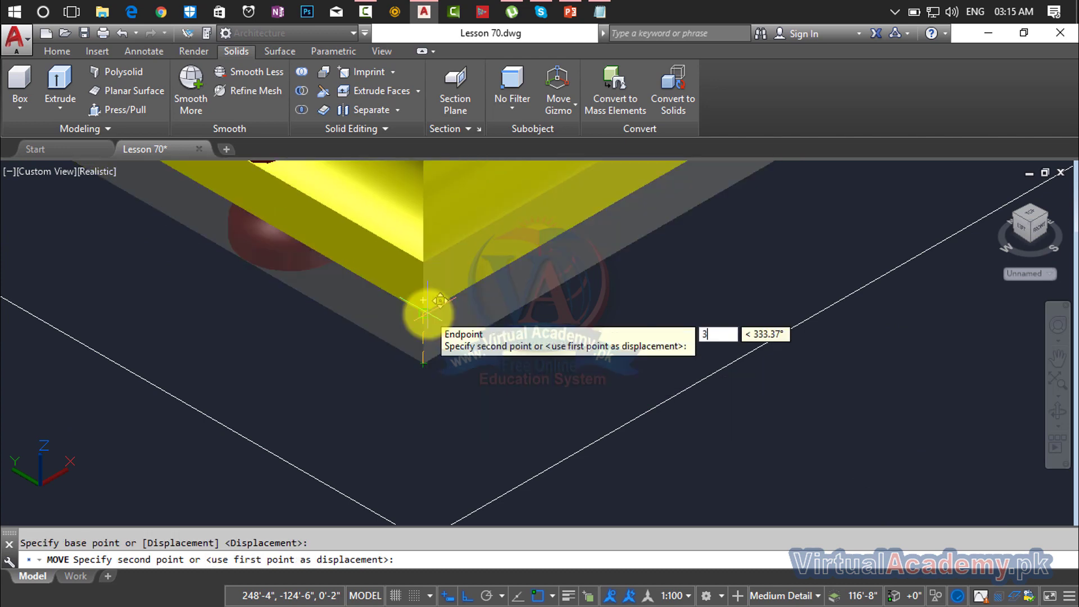
{"action": "key", "text": "Return"}
{"action": "scroll", "coordinate": [429, 313], "scroll_direction": "down", "scroll_amount": 5}
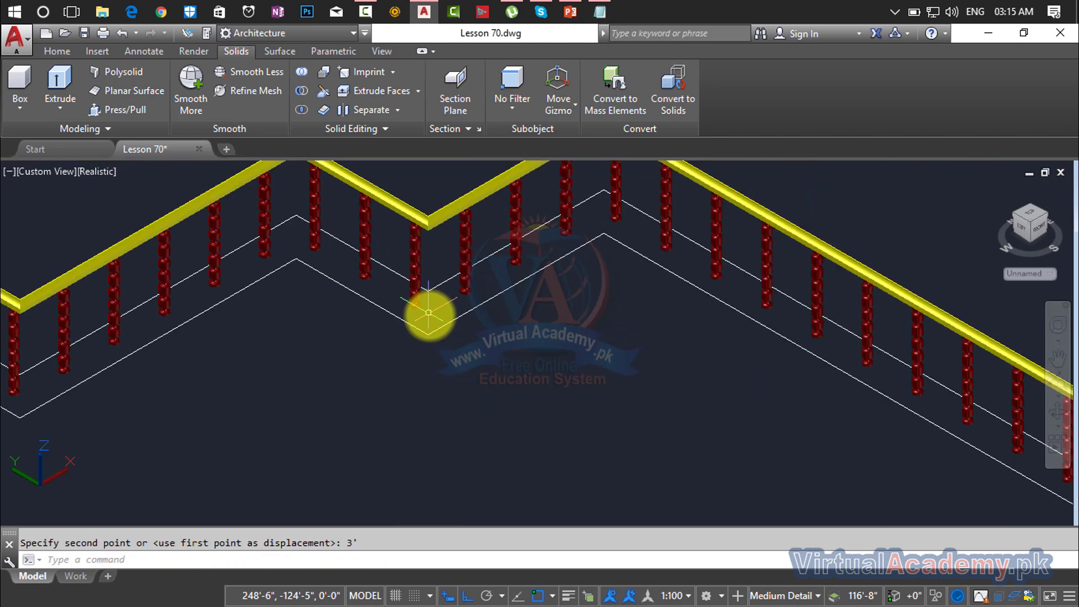
{"action": "scroll", "coordinate": [431, 318], "scroll_direction": "up", "scroll_amount": 6}
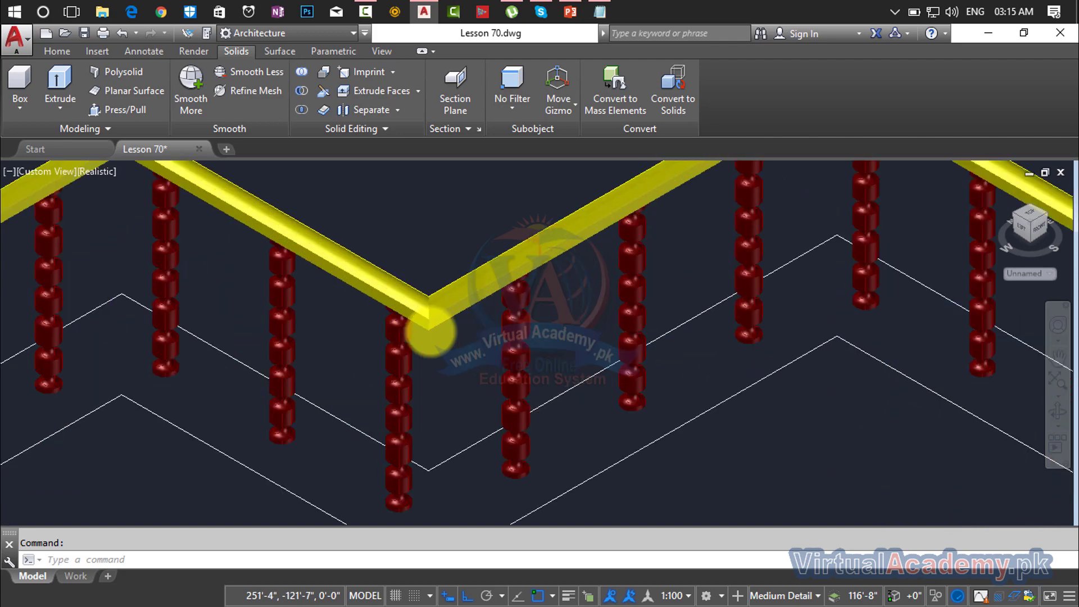
{"action": "scroll", "coordinate": [430, 331], "scroll_direction": "down", "scroll_amount": 8}
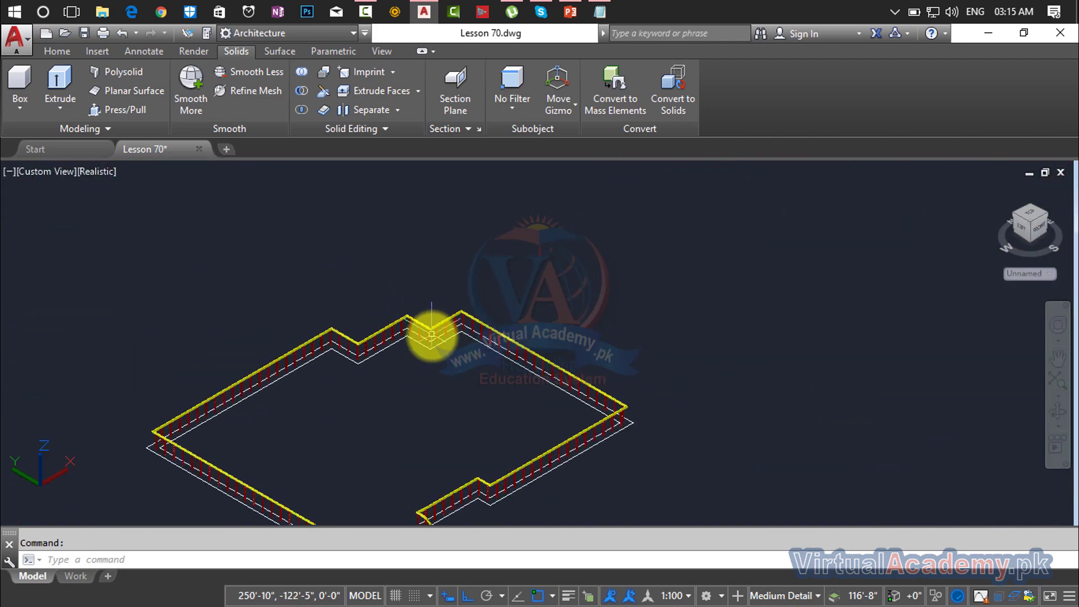
{"action": "middle_click_drag", "start_coordinate": [433, 329], "coordinate": [436, 203]}
{"action": "key", "text": "Escape"}
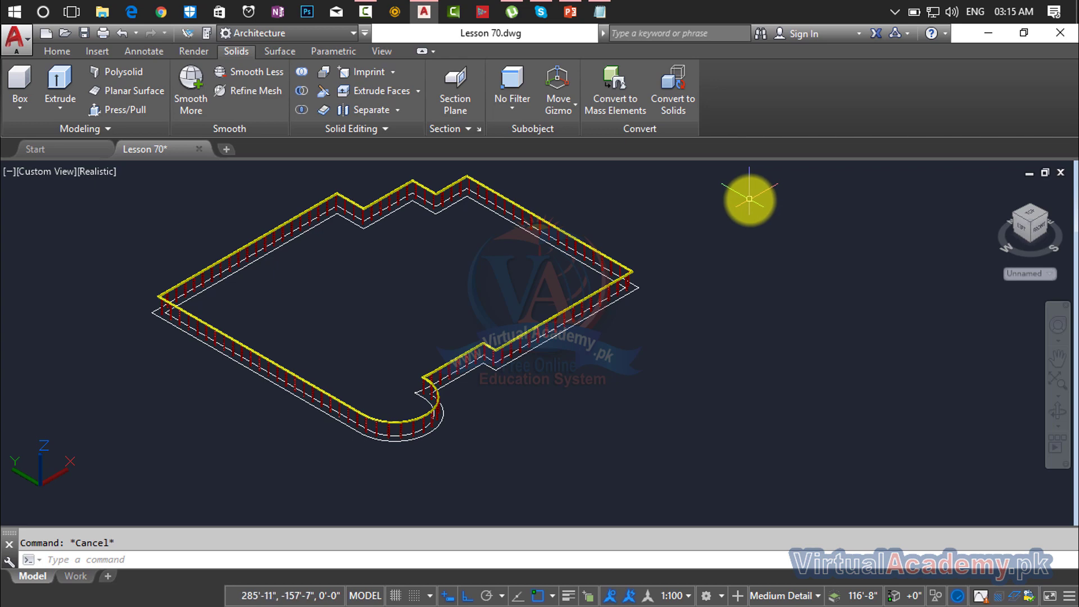
- Move the whole railing assembly with its path lines from its outer path corner to the matching outer corner of the building's yellow roof shade
{"action": "type", "text": "m"}
{"action": "key", "text": "Return"}
{"action": "scroll", "coordinate": [749, 199], "scroll_direction": "down", "scroll_amount": 4}
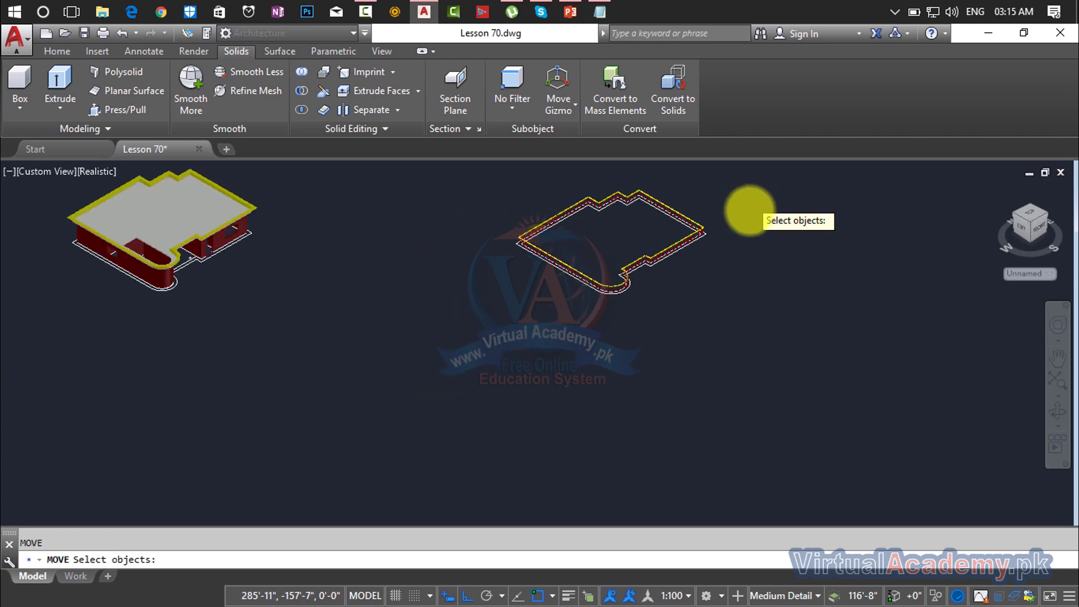
{"action": "middle_click_drag", "start_coordinate": [749, 201], "coordinate": [741, 249]}
{"action": "left_click", "coordinate": [775, 196]}
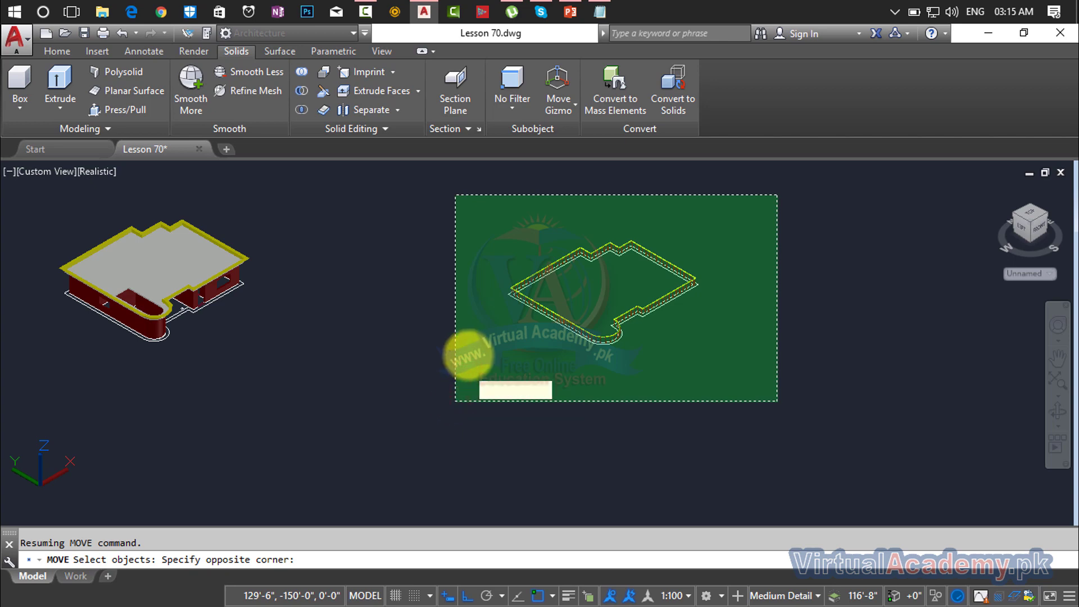
{"action": "left_click", "coordinate": [465, 355]}
{"action": "left_click", "coordinate": [466, 367]}
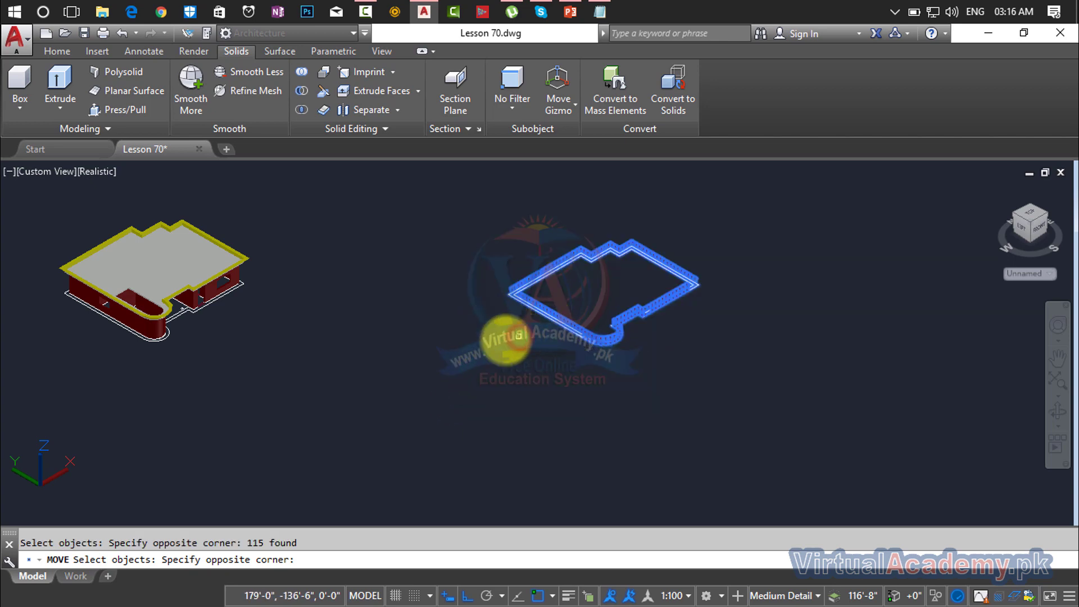
{"action": "left_click", "coordinate": [462, 354]}
{"action": "key", "text": "Return"}
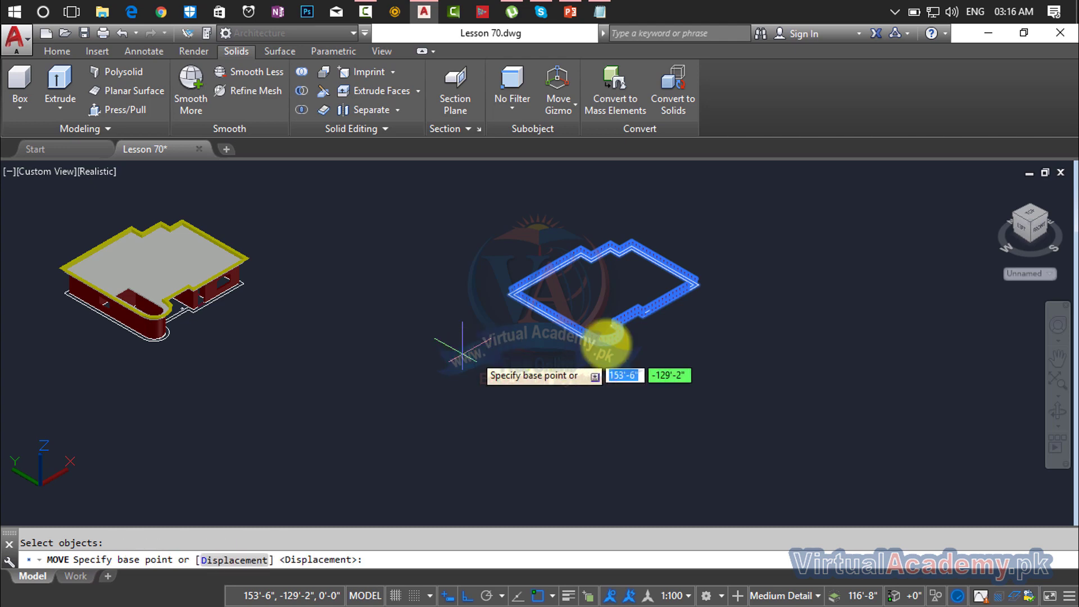
{"action": "scroll", "coordinate": [700, 265], "scroll_direction": "up", "scroll_amount": 2}
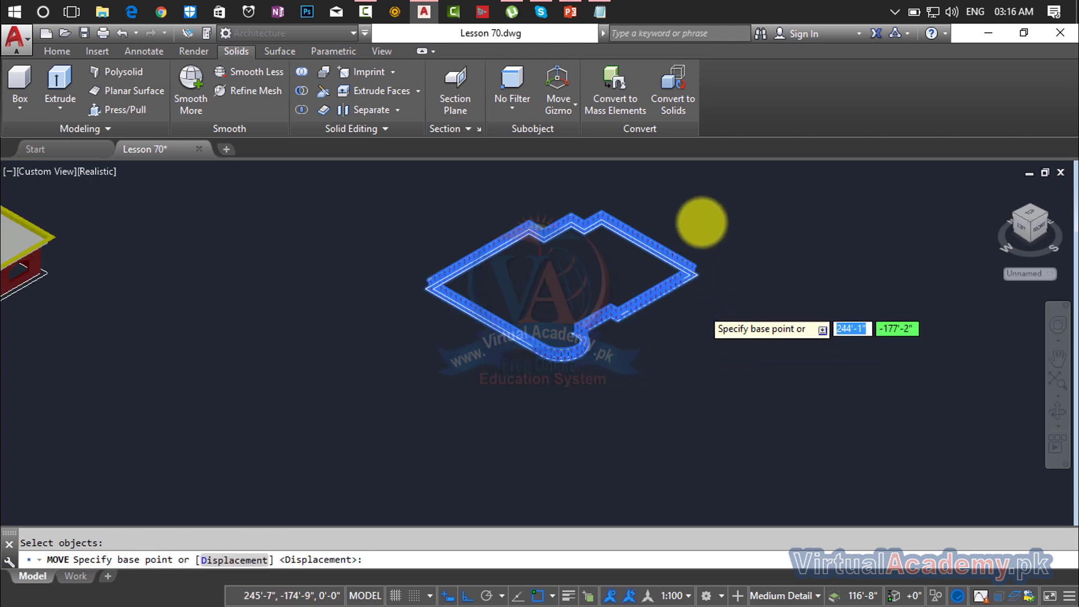
{"action": "scroll", "coordinate": [687, 222], "scroll_direction": "up", "scroll_amount": 2}
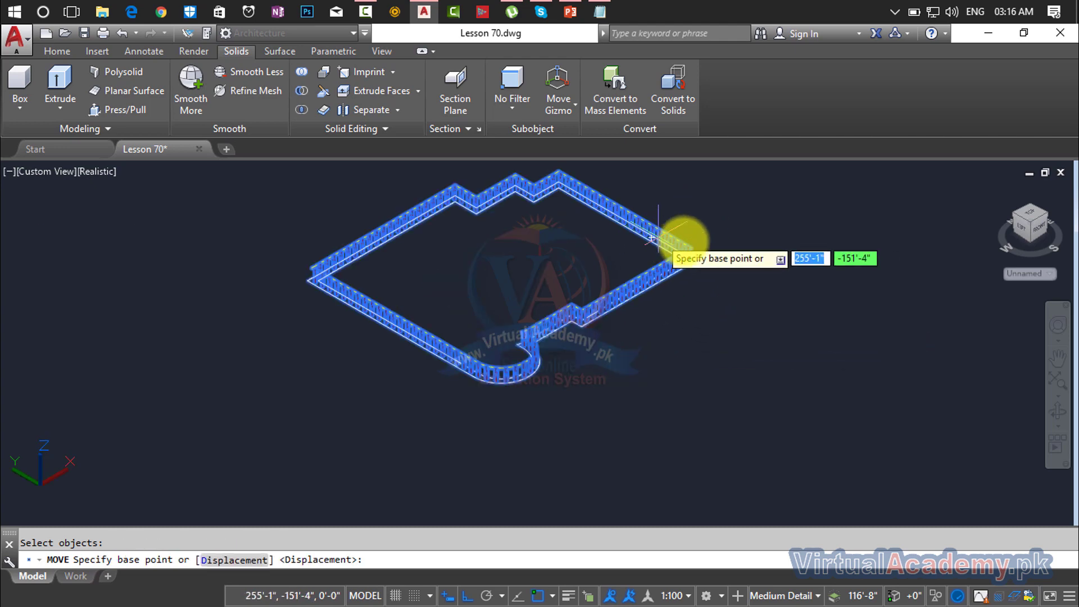
{"action": "scroll", "coordinate": [690, 247], "scroll_direction": "up", "scroll_amount": 2}
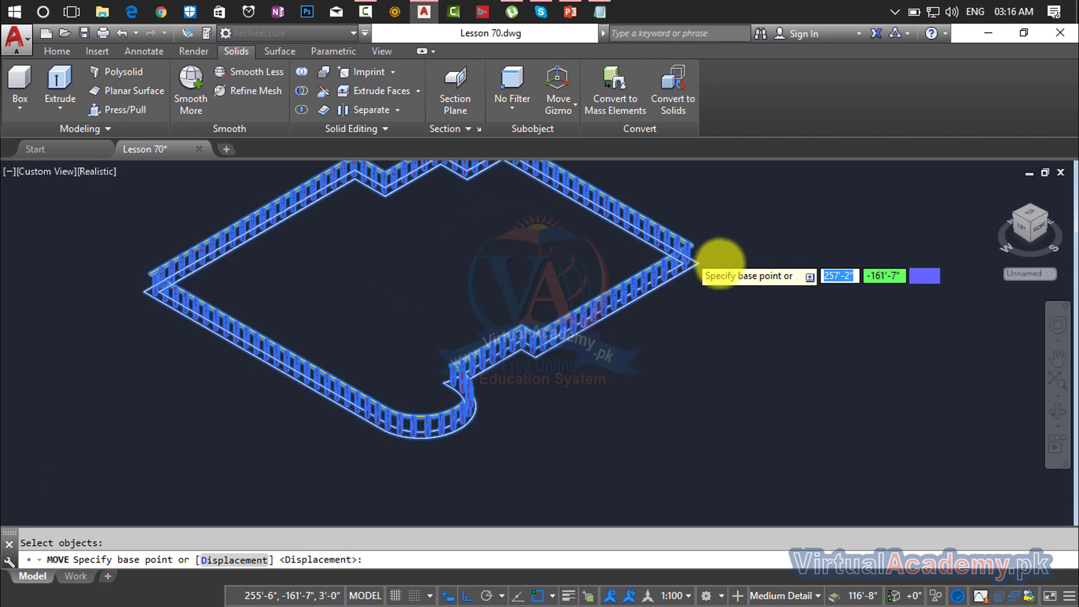
{"action": "scroll", "coordinate": [722, 261], "scroll_direction": "up", "scroll_amount": 2}
{"action": "scroll", "coordinate": [730, 261], "scroll_direction": "up", "scroll_amount": 2}
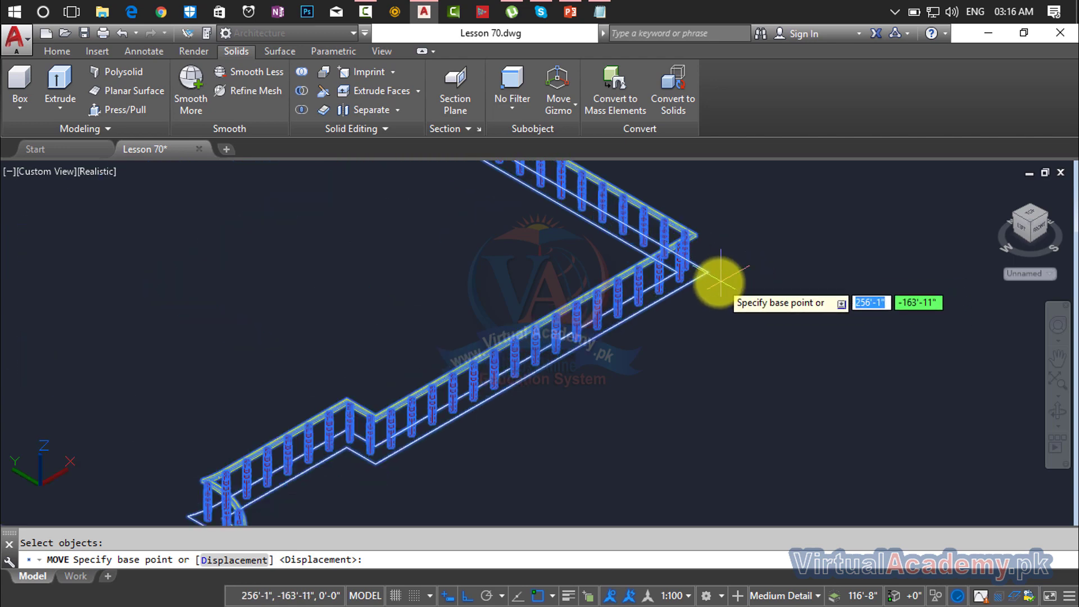
{"action": "scroll", "coordinate": [708, 272], "scroll_direction": "down", "scroll_amount": 2}
{"action": "left_click", "coordinate": [706, 268]}
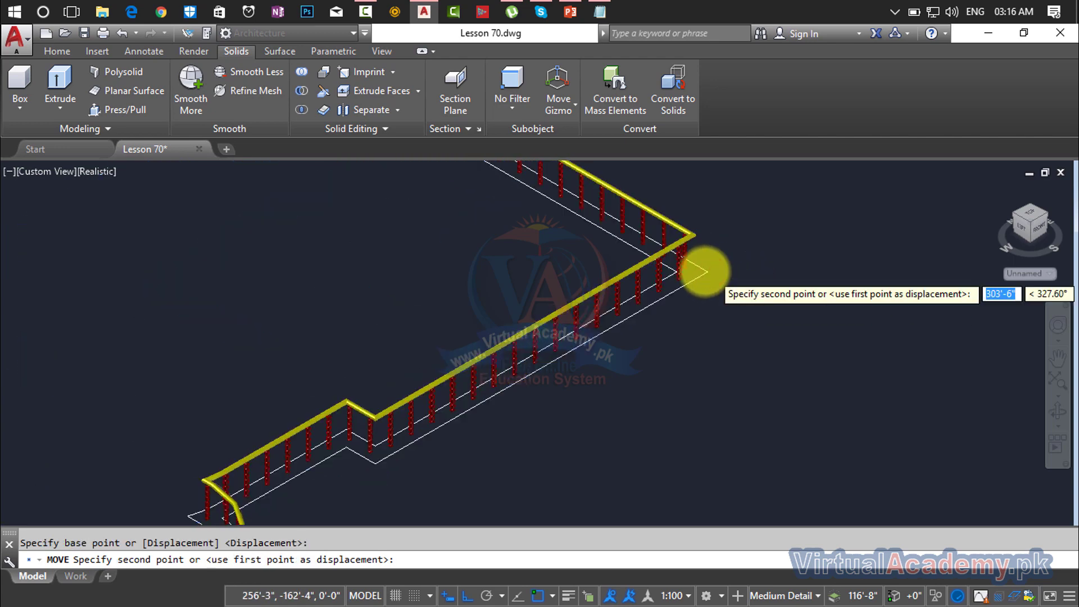
{"action": "scroll", "coordinate": [705, 268], "scroll_direction": "down", "scroll_amount": 3}
{"action": "scroll", "coordinate": [706, 271], "scroll_direction": "down", "scroll_amount": 2}
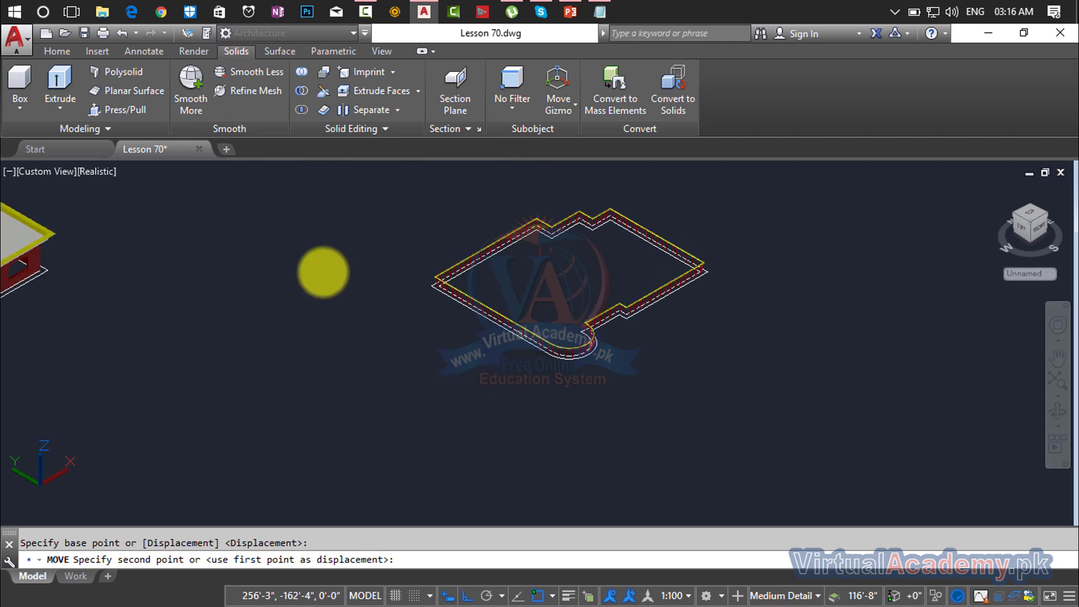
{"action": "middle_click_drag", "start_coordinate": [705, 270], "coordinate": [599, 291]}
{"action": "scroll", "coordinate": [332, 275], "scroll_direction": "down", "scroll_amount": 2}
{"action": "scroll", "coordinate": [332, 274], "scroll_direction": "down", "scroll_amount": 2}
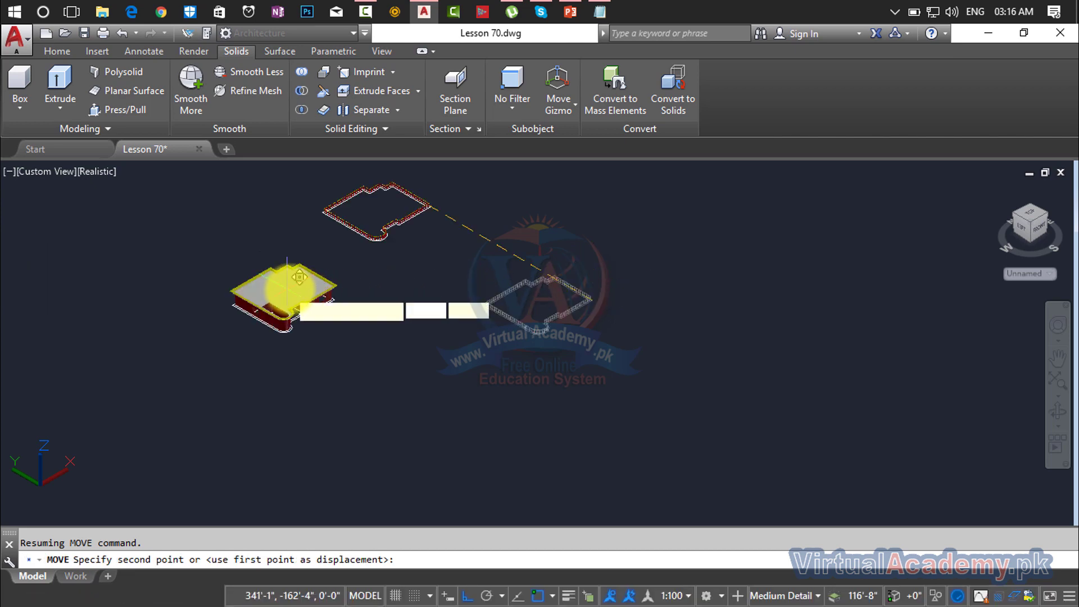
{"action": "scroll", "coordinate": [354, 266], "scroll_direction": "up", "scroll_amount": 1}
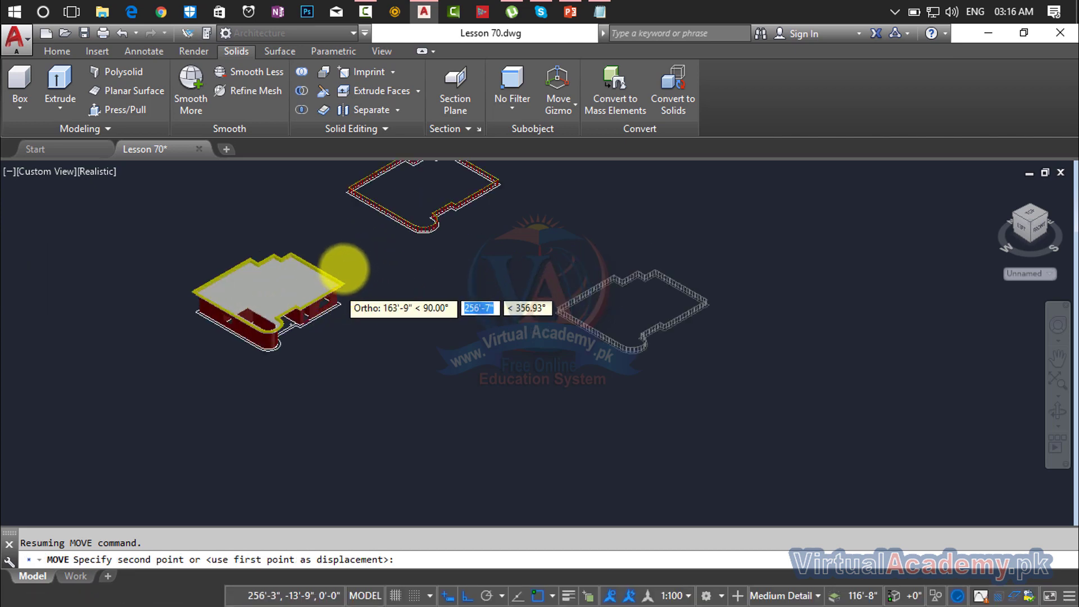
{"action": "scroll", "coordinate": [343, 269], "scroll_direction": "up", "scroll_amount": 5}
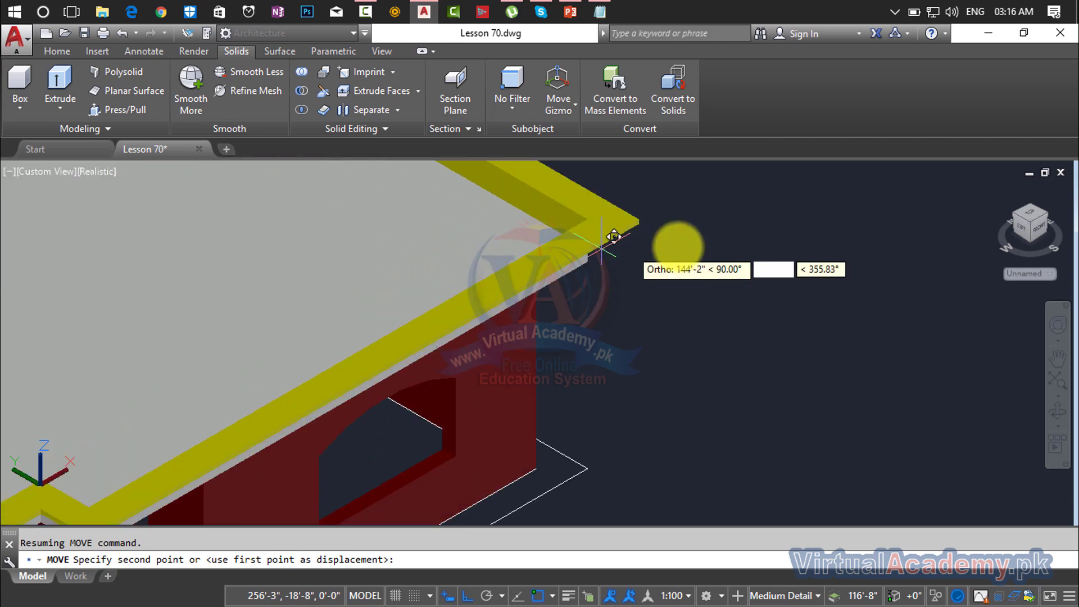
{"action": "left_click", "coordinate": [641, 217]}
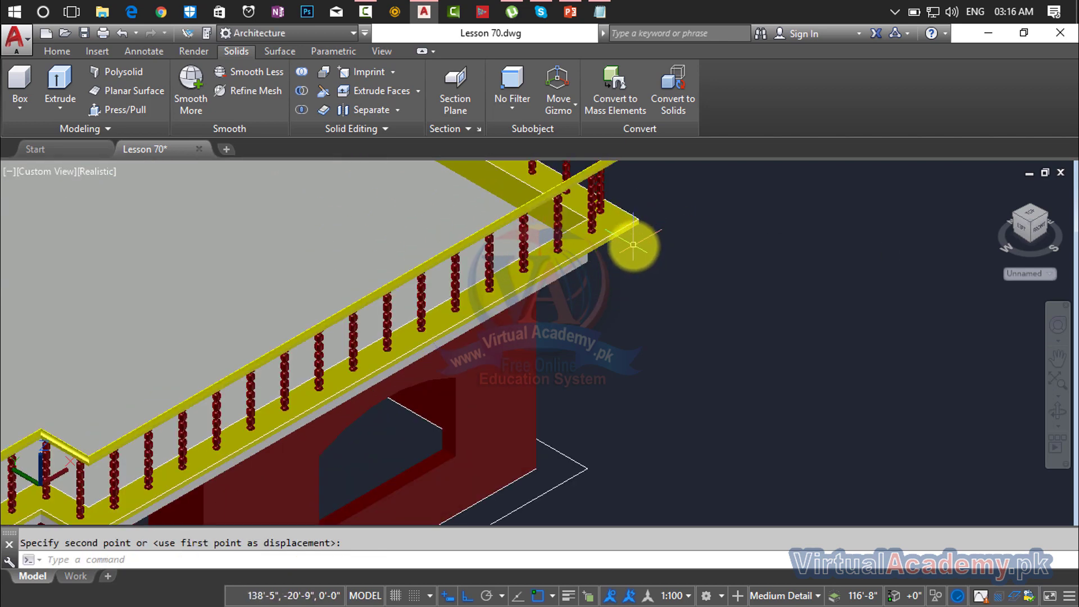
- Inspect how the railing sits along the roof edge, at its stepped corners and around the whole building
{"action": "scroll", "coordinate": [633, 245], "scroll_direction": "down", "scroll_amount": 6}
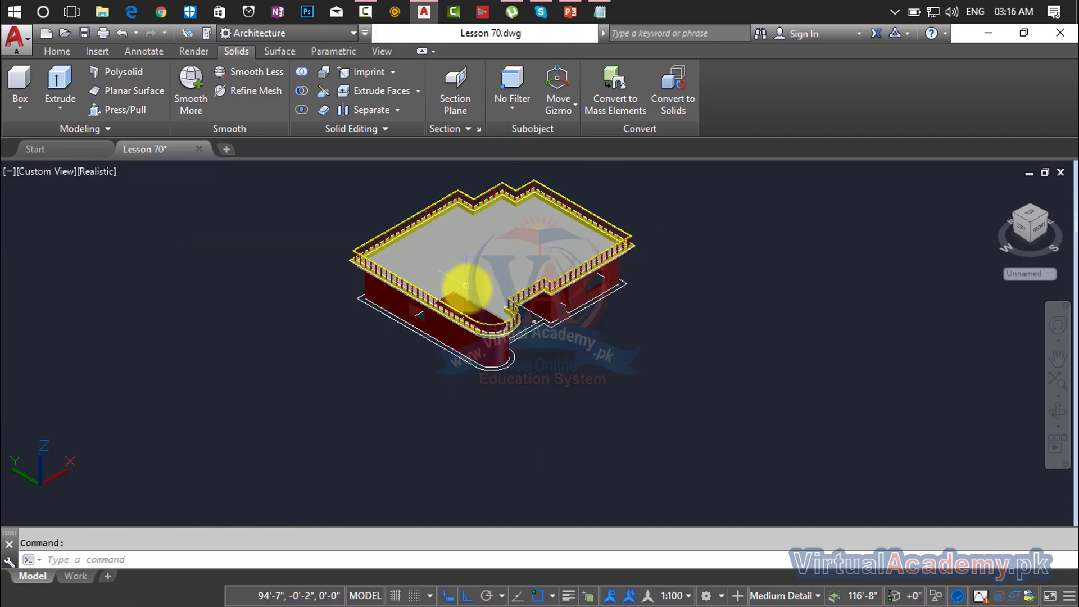
{"action": "key", "text": "Escape"}
{"action": "scroll", "coordinate": [508, 191], "scroll_direction": "up", "scroll_amount": 6}
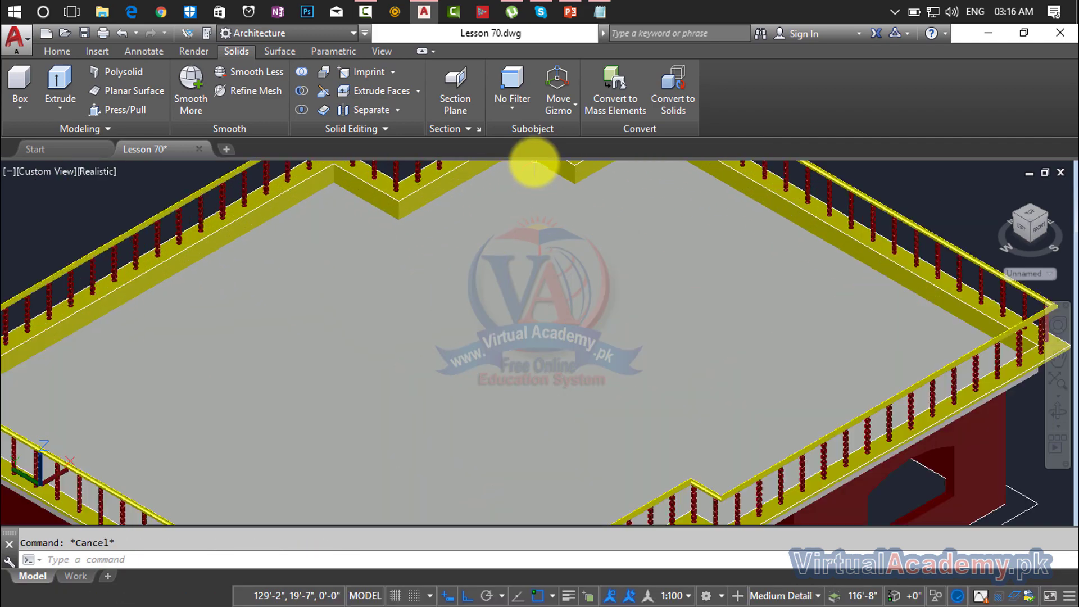
{"action": "middle_click_drag", "start_coordinate": [534, 162], "coordinate": [534, 315]}
{"action": "scroll", "coordinate": [559, 293], "scroll_direction": "up", "scroll_amount": 6}
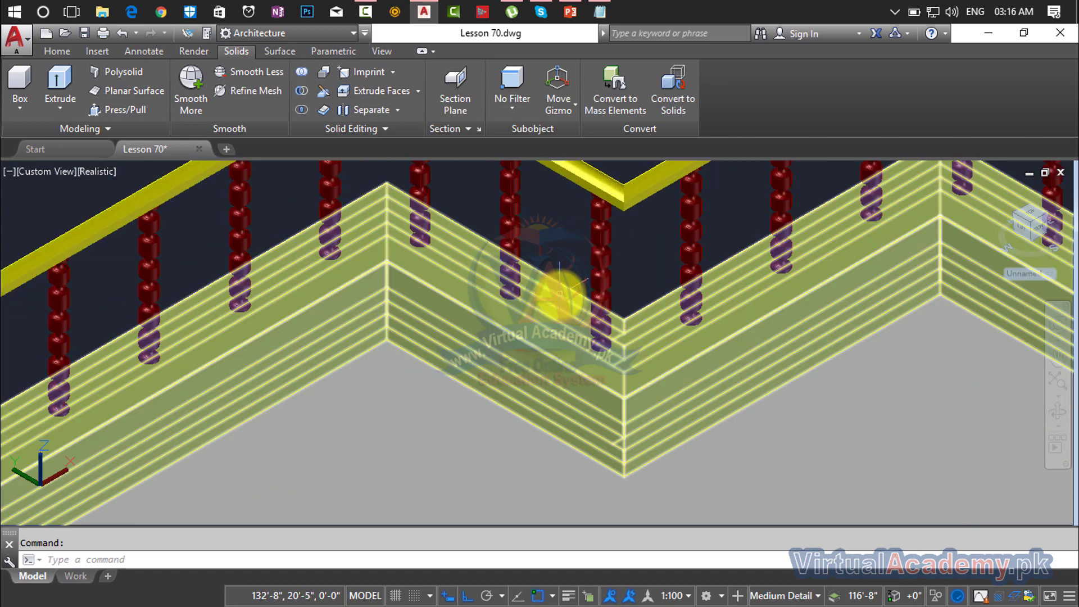
{"action": "scroll", "coordinate": [559, 292], "scroll_direction": "down", "scroll_amount": 6}
{"action": "middle_click_drag", "start_coordinate": [544, 309], "coordinate": [589, 193]}
{"action": "key", "text": "Escape"}
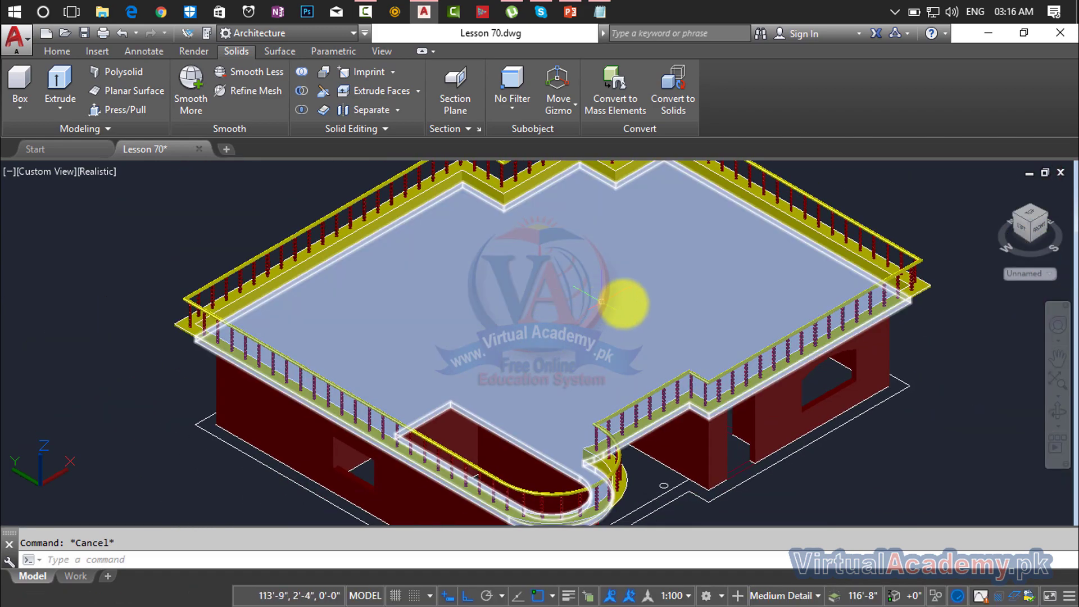
{"action": "scroll", "coordinate": [779, 264], "scroll_direction": "down", "scroll_amount": 3}
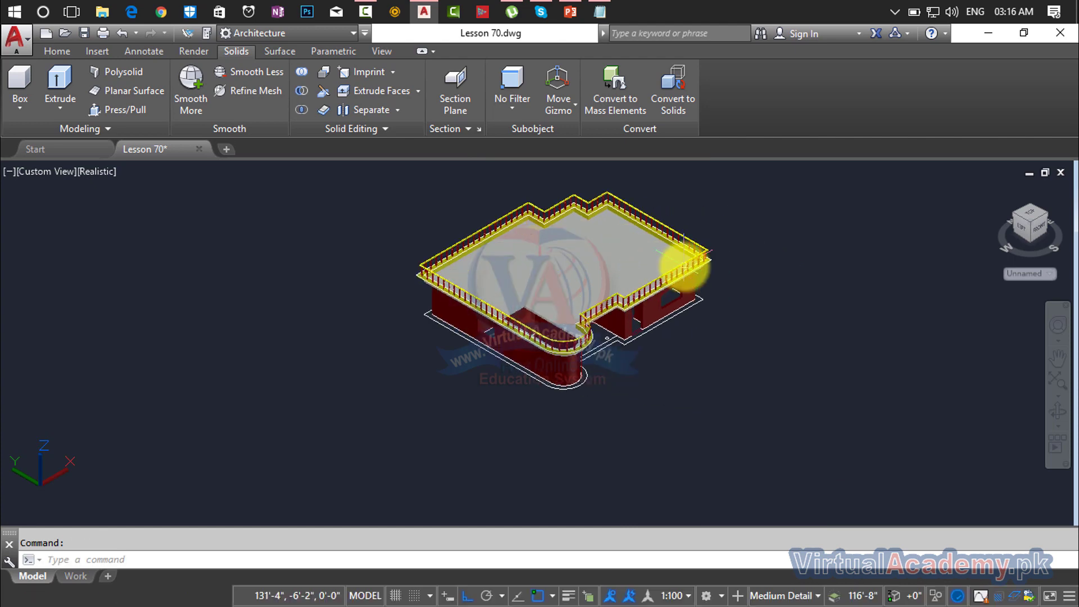
{"action": "scroll", "coordinate": [683, 264], "scroll_direction": "up", "scroll_amount": 2}
{"action": "middle_click_drag", "start_coordinate": [669, 253], "coordinate": [545, 248]}
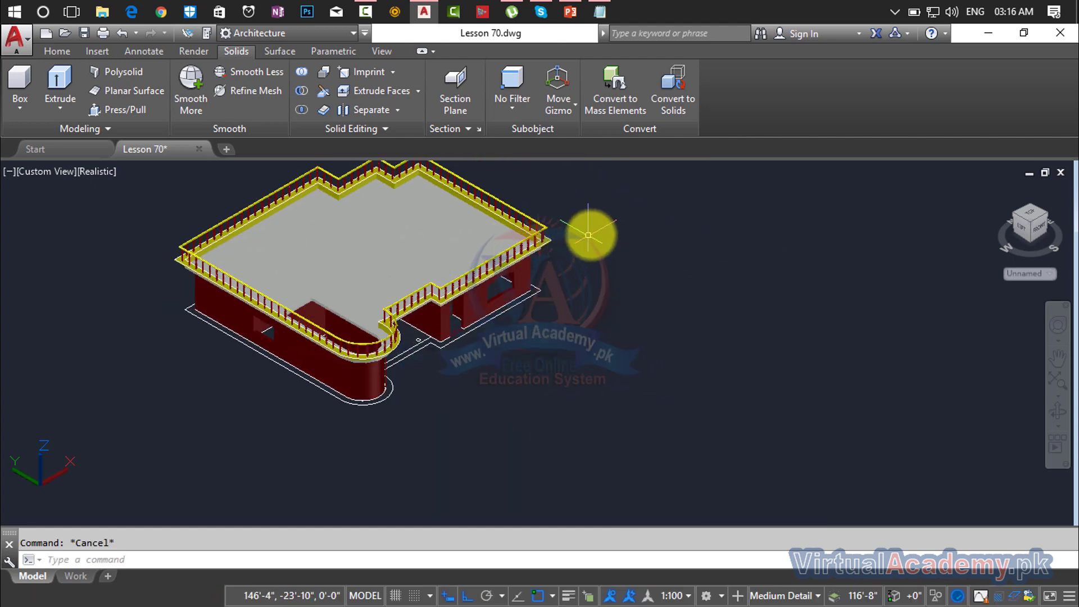
{"action": "scroll", "coordinate": [590, 231], "scroll_direction": "up", "scroll_amount": 3}
{"action": "scroll", "coordinate": [590, 233], "scroll_direction": "down", "scroll_amount": 5}
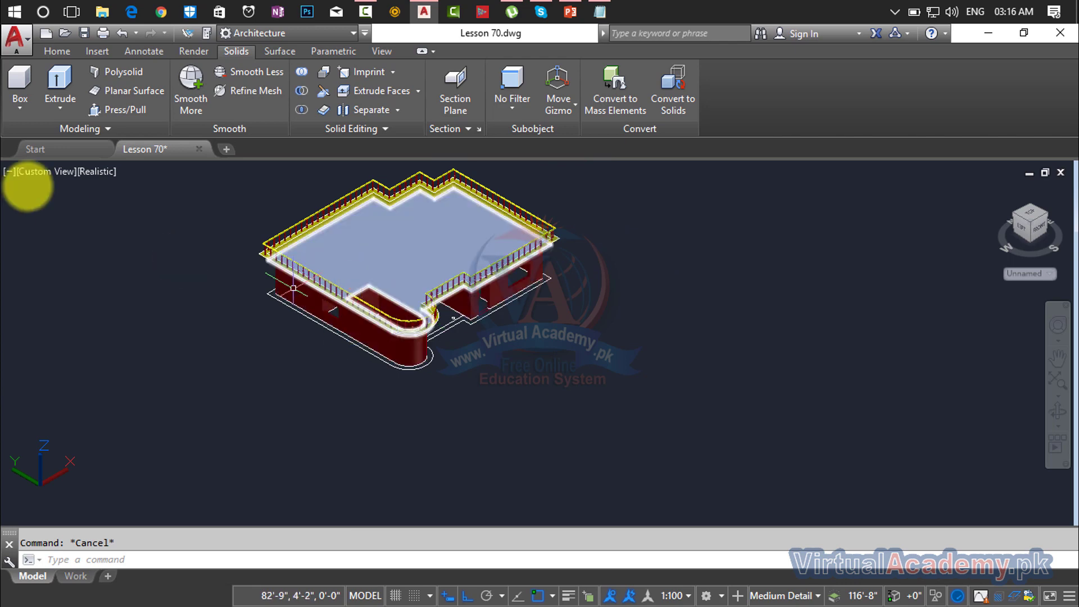
- Turn off the current Railing layer and the Roof, Shade and Walls layers
{"action": "left_click", "coordinate": [55, 52]}
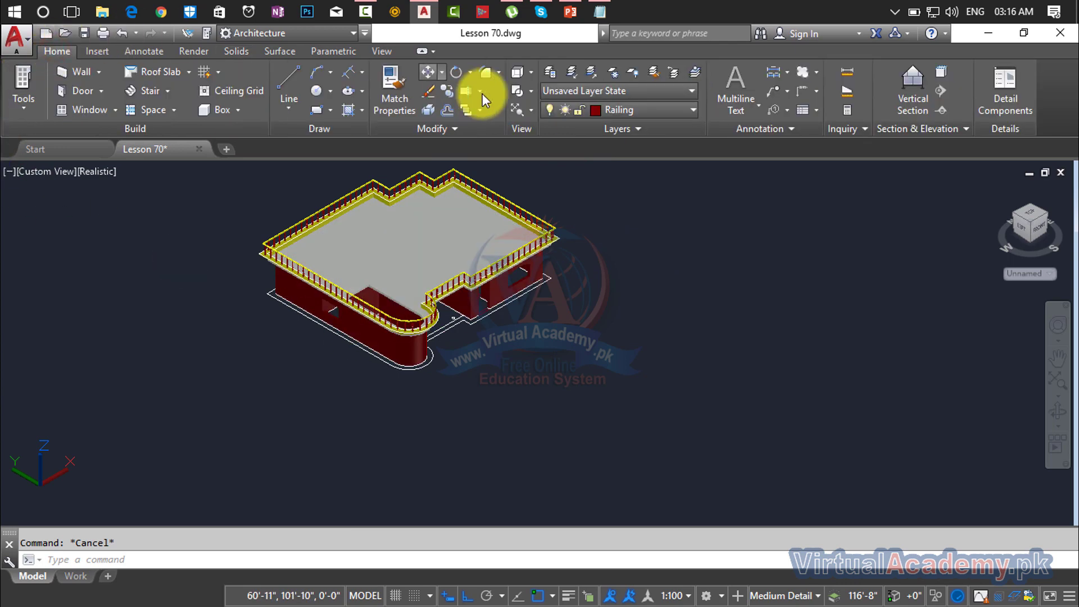
{"action": "left_click", "coordinate": [604, 112]}
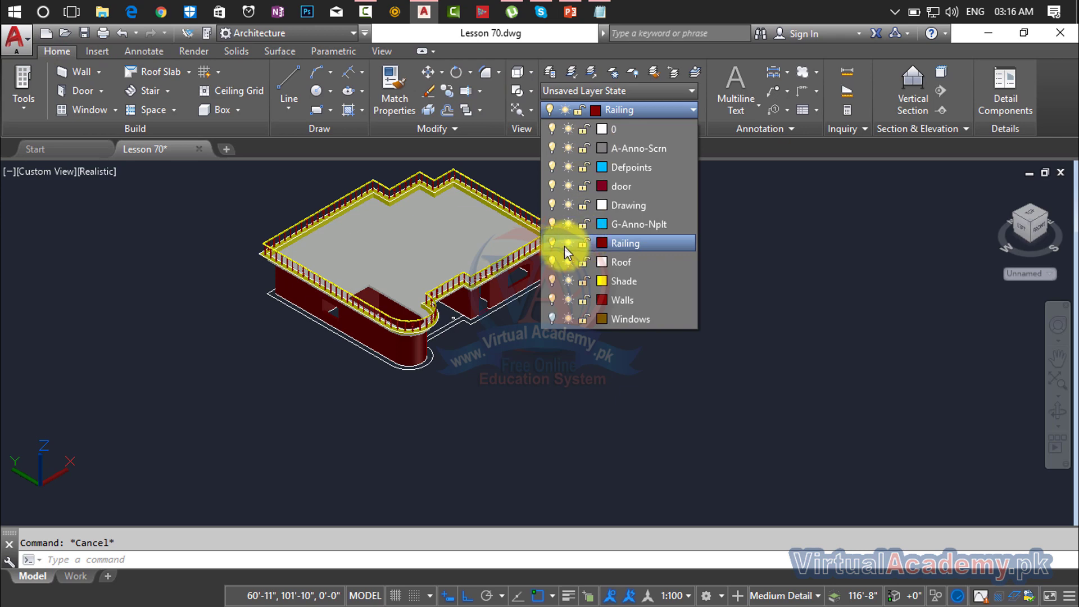
{"action": "left_click", "coordinate": [551, 243]}
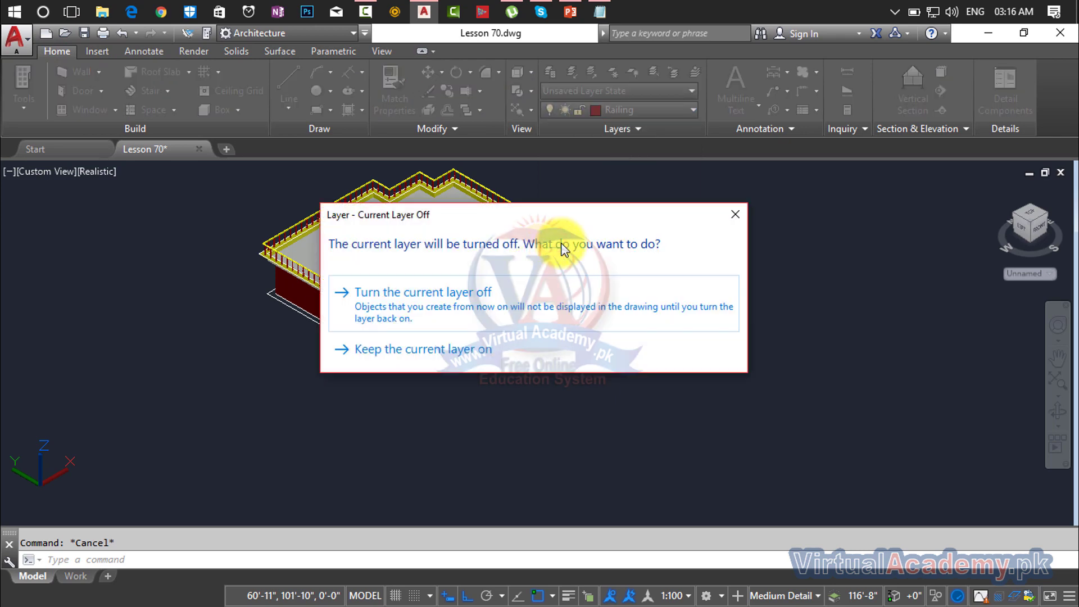
{"action": "left_click", "coordinate": [477, 298]}
{"action": "left_click", "coordinate": [622, 110]}
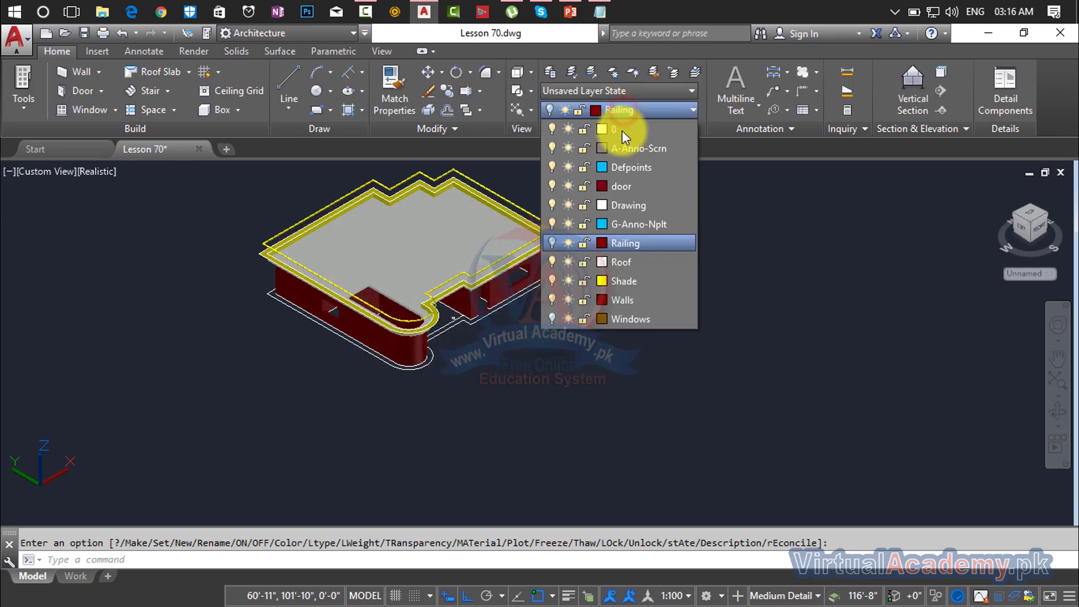
{"action": "left_click", "coordinate": [551, 261]}
{"action": "left_click", "coordinate": [551, 281]}
{"action": "left_click", "coordinate": [552, 300]}
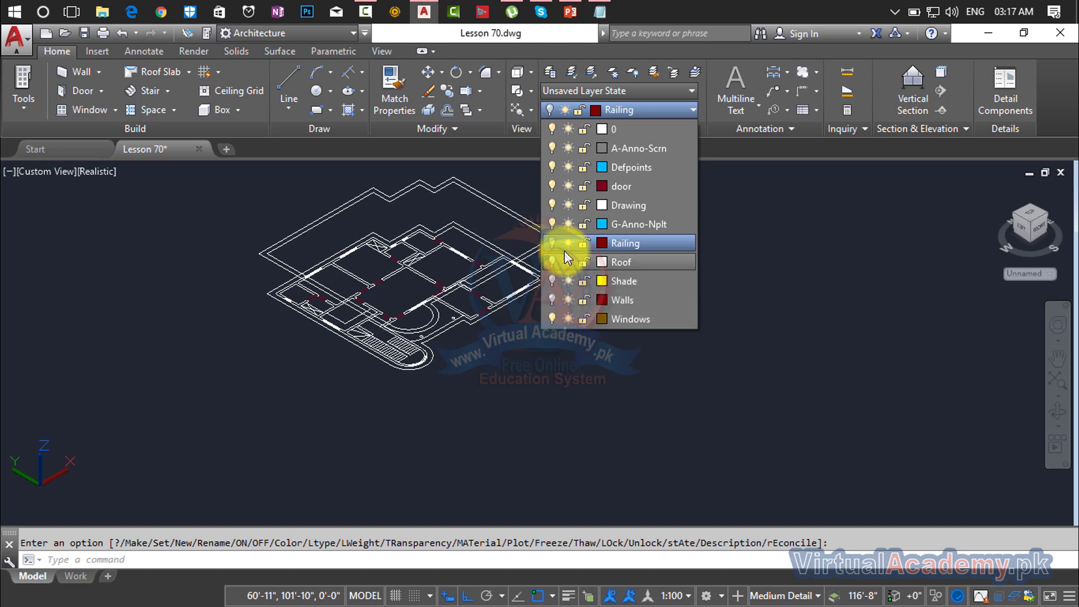
- Turn off the Windows layer and erase the two parallel outline polylines overlapping the floor plan
{"action": "left_click", "coordinate": [551, 317]}
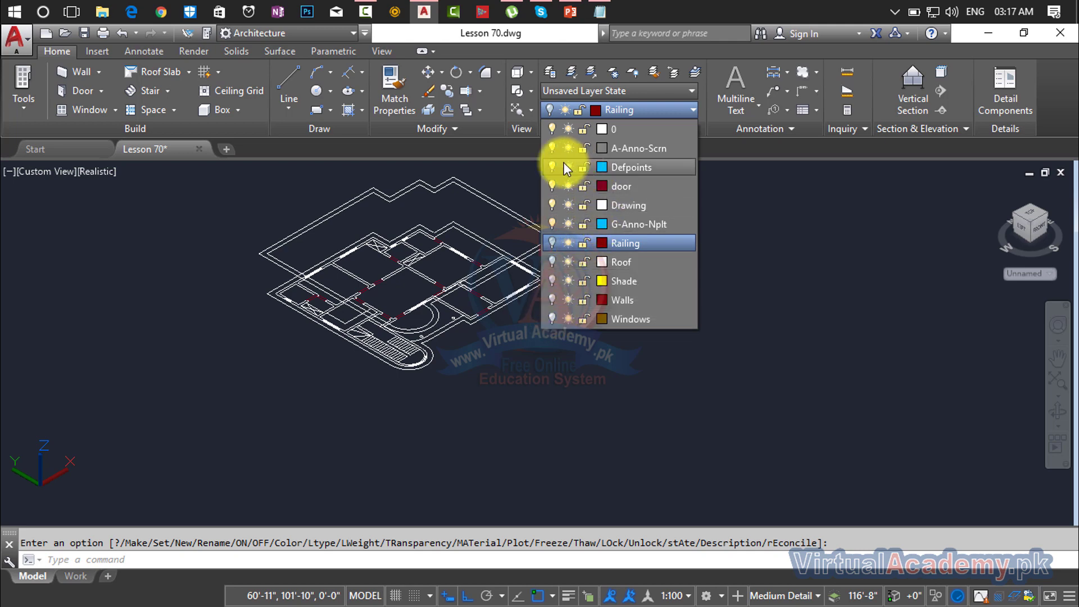
{"action": "left_click", "coordinate": [440, 231]}
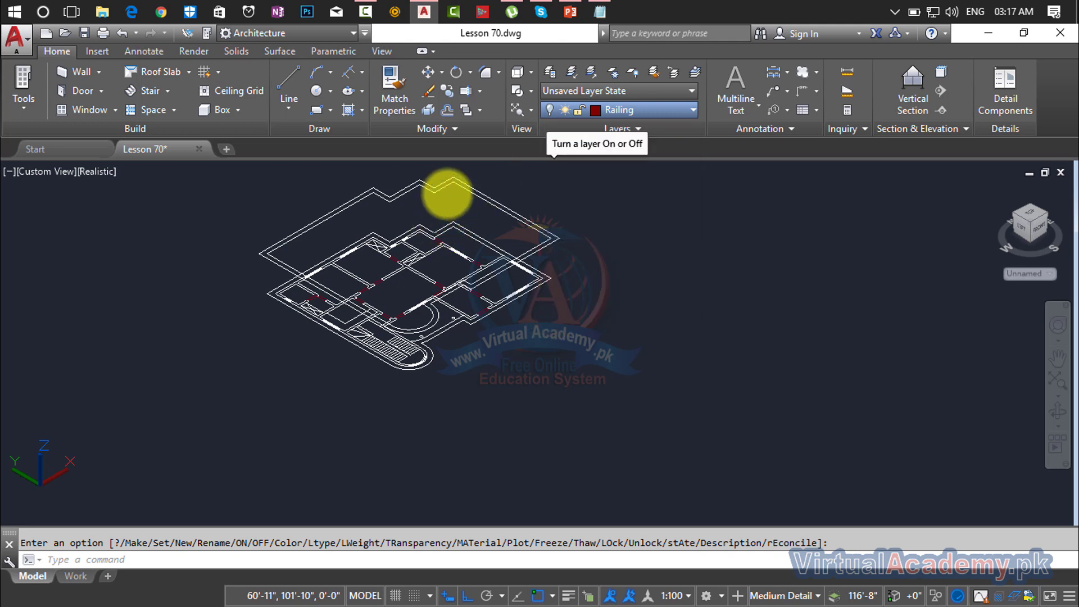
{"action": "left_click", "coordinate": [482, 174]}
{"action": "left_click", "coordinate": [460, 191]}
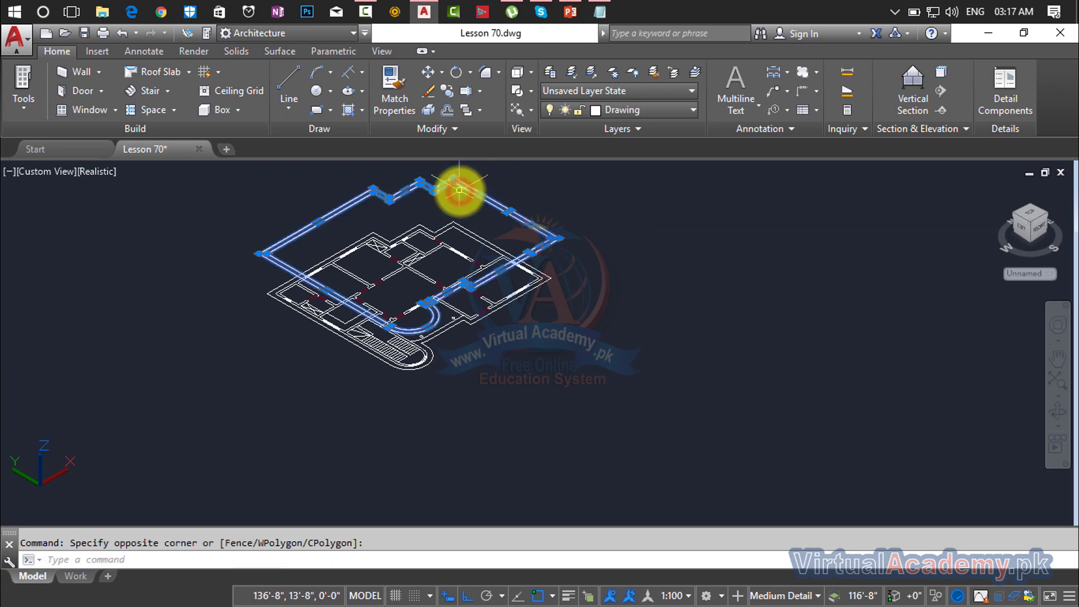
{"action": "key", "text": "Delete"}
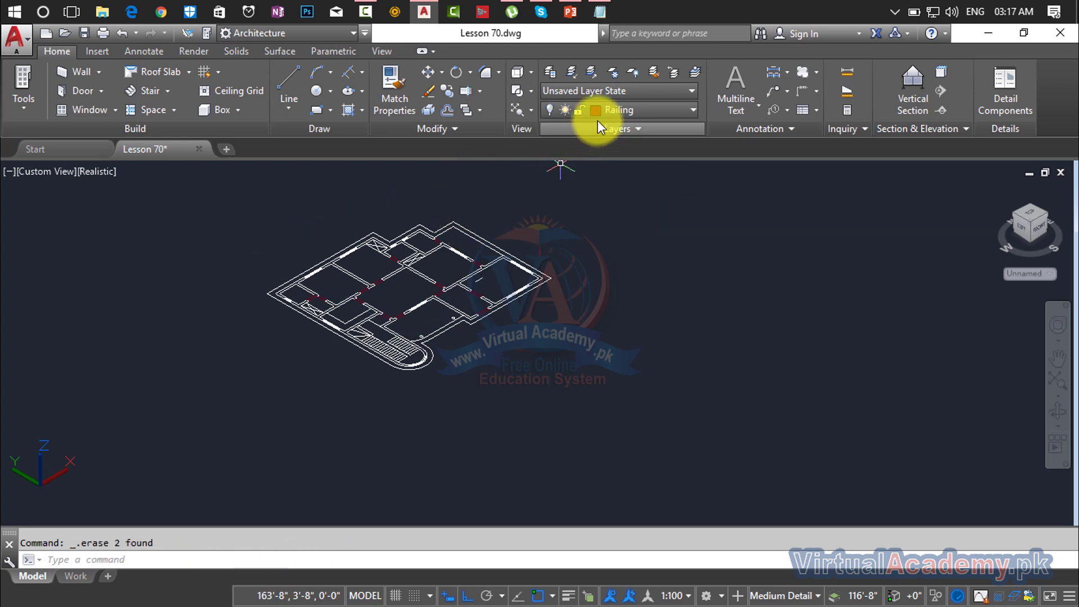
{"action": "key", "text": "Escape"}
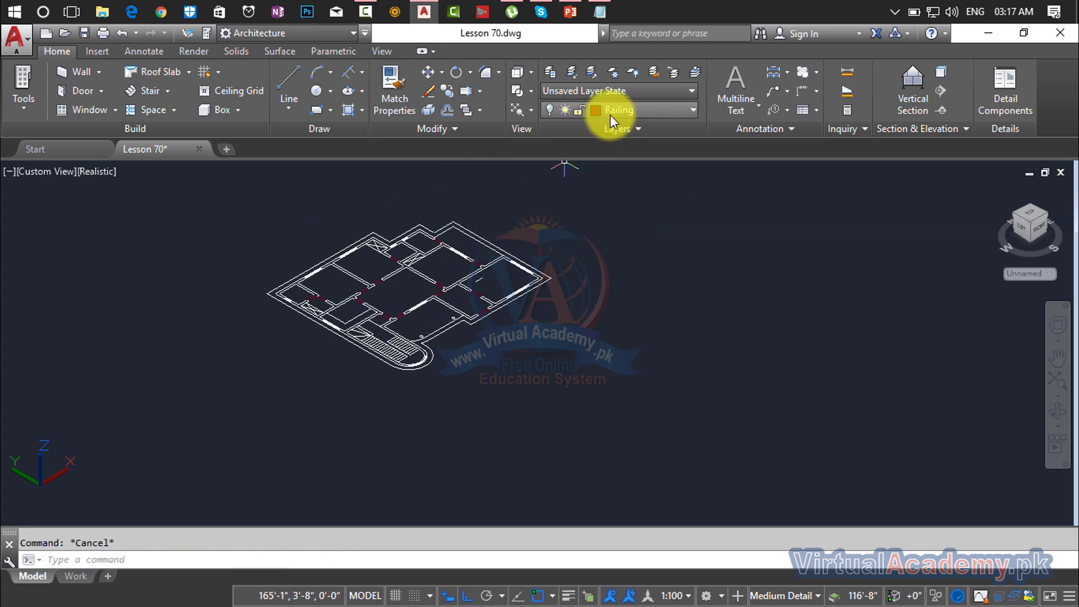
{"action": "scroll", "coordinate": [366, 260], "scroll_direction": "up", "scroll_amount": 3}
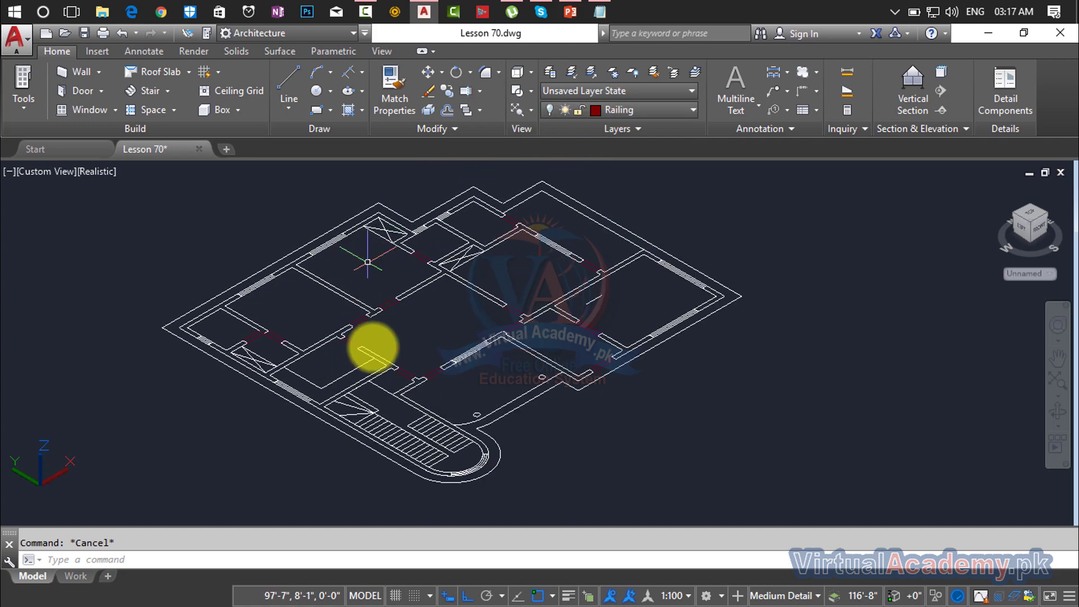
{"action": "scroll", "coordinate": [373, 415], "scroll_direction": "up", "scroll_amount": 5}
{"action": "middle_click_drag", "start_coordinate": [405, 425], "coordinate": [277, 397]}
{"action": "scroll", "coordinate": [337, 419], "scroll_direction": "up", "scroll_amount": 5}
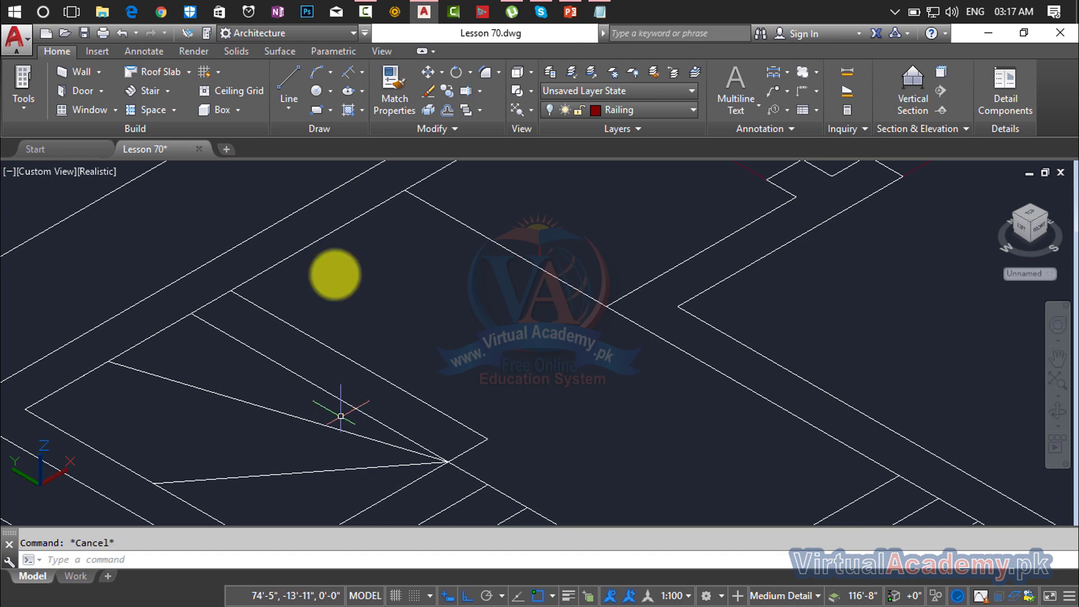
{"action": "left_click", "coordinate": [179, 49]}
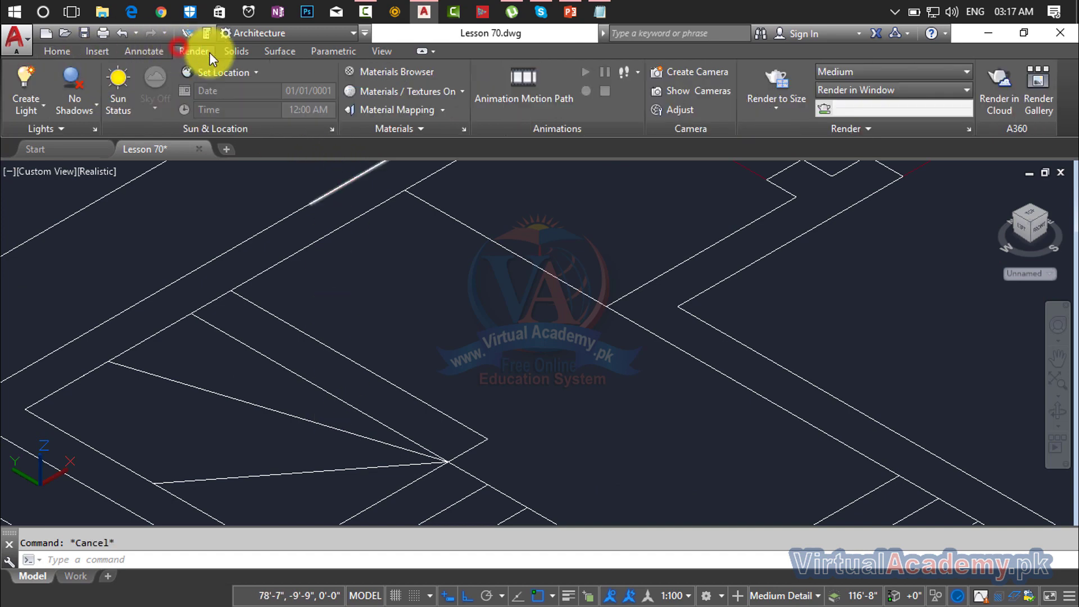
{"action": "left_click", "coordinate": [234, 54]}
{"action": "scroll", "coordinate": [395, 369], "scroll_direction": "down", "scroll_amount": 4}
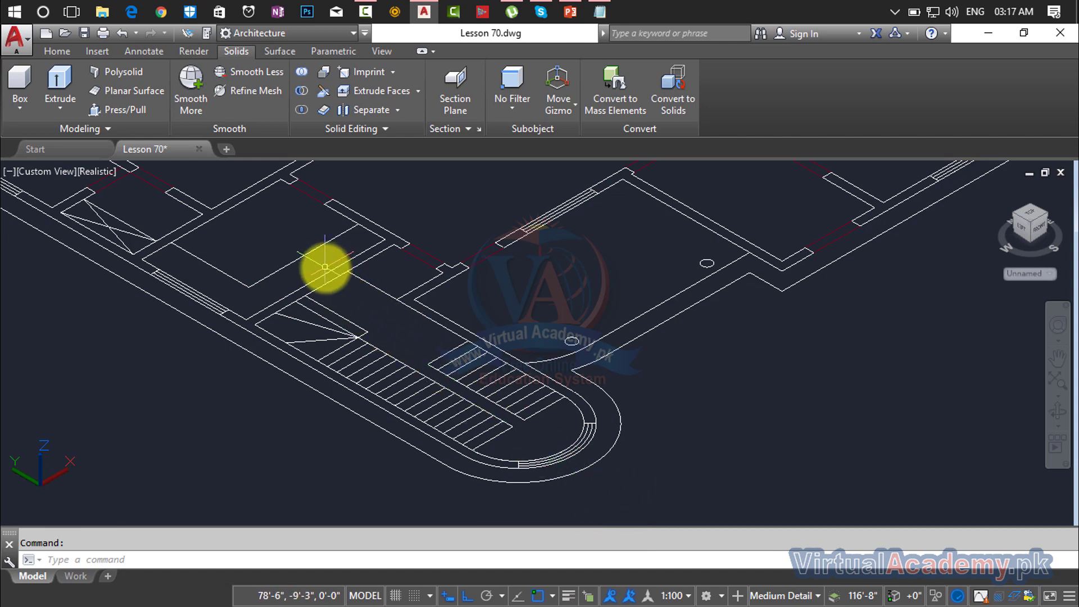
{"action": "key", "text": "Escape"}
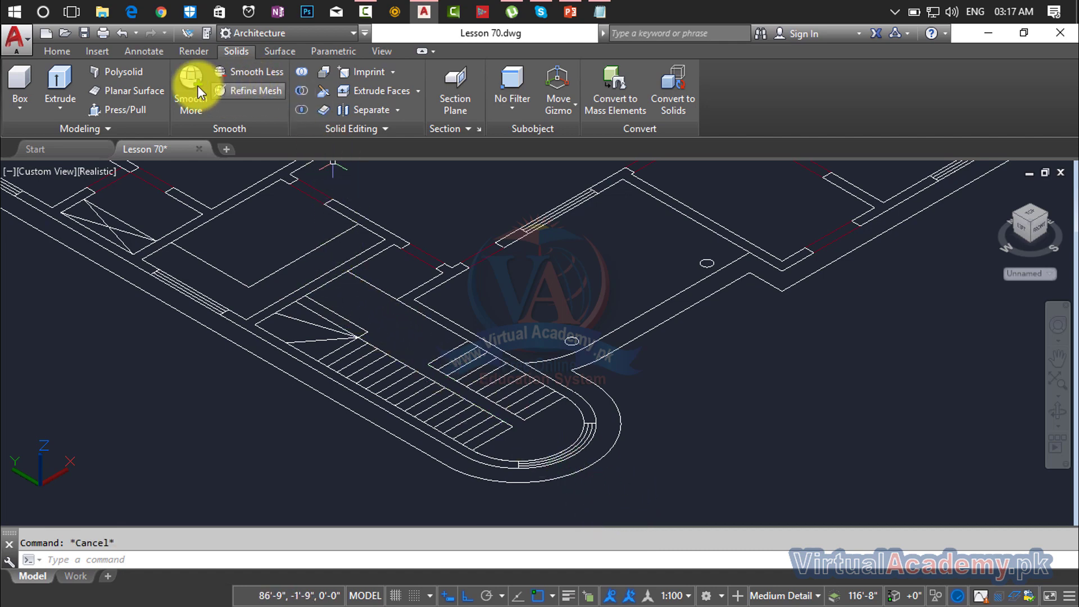
{"action": "left_click", "coordinate": [119, 109]}
{"action": "scroll", "coordinate": [306, 321], "scroll_direction": "up", "scroll_amount": 5}
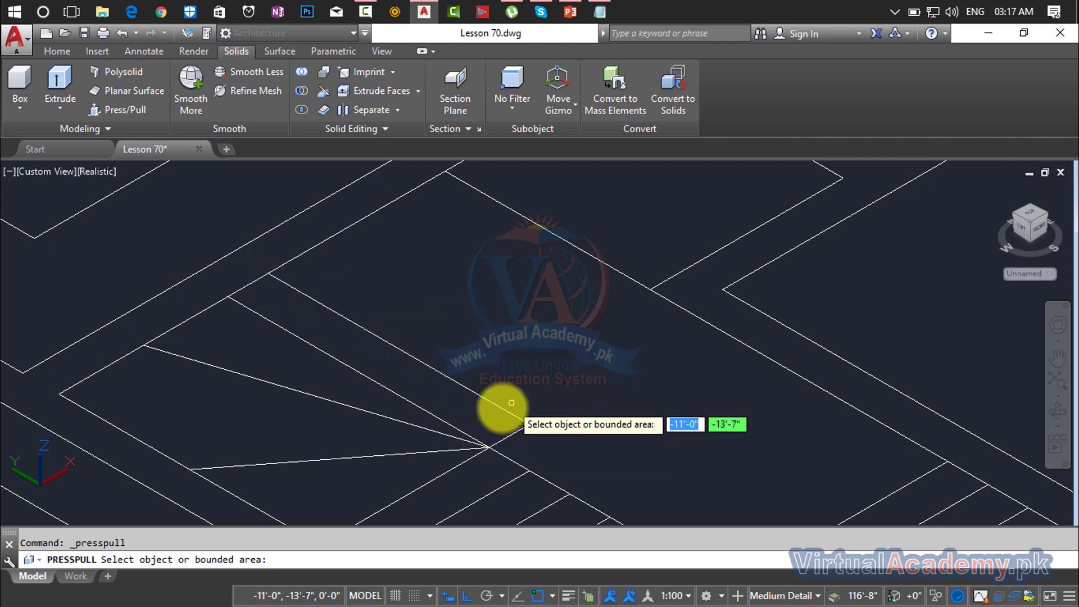
{"action": "key", "text": "Escape"}
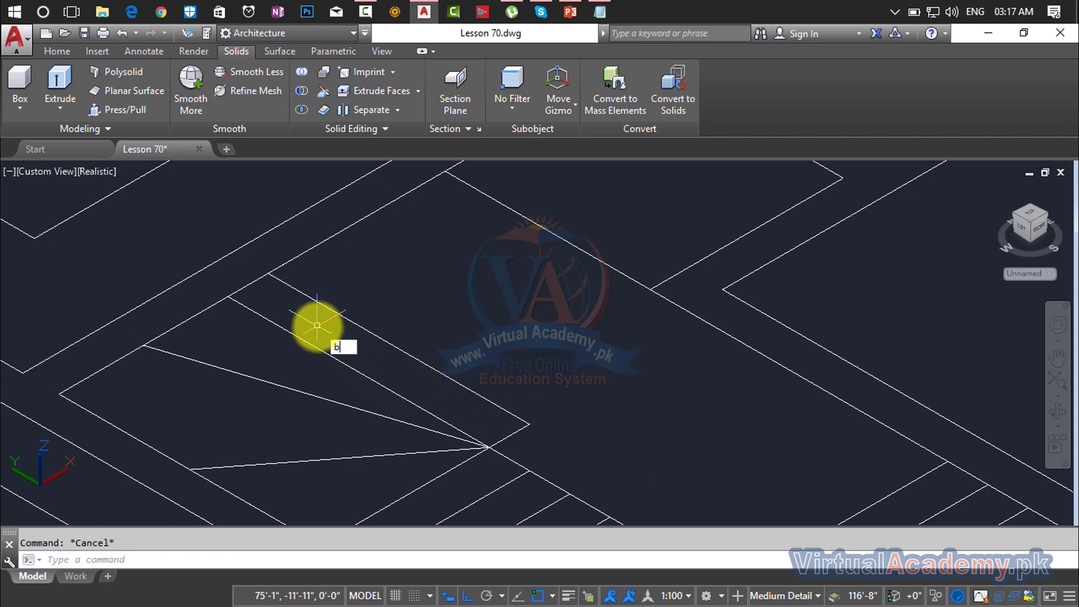
- Try to create a polyline boundary inside the narrow rectangular tread at the winder end of the stairs
{"action": "type", "text": "BO"}
{"action": "key", "text": "Return"}
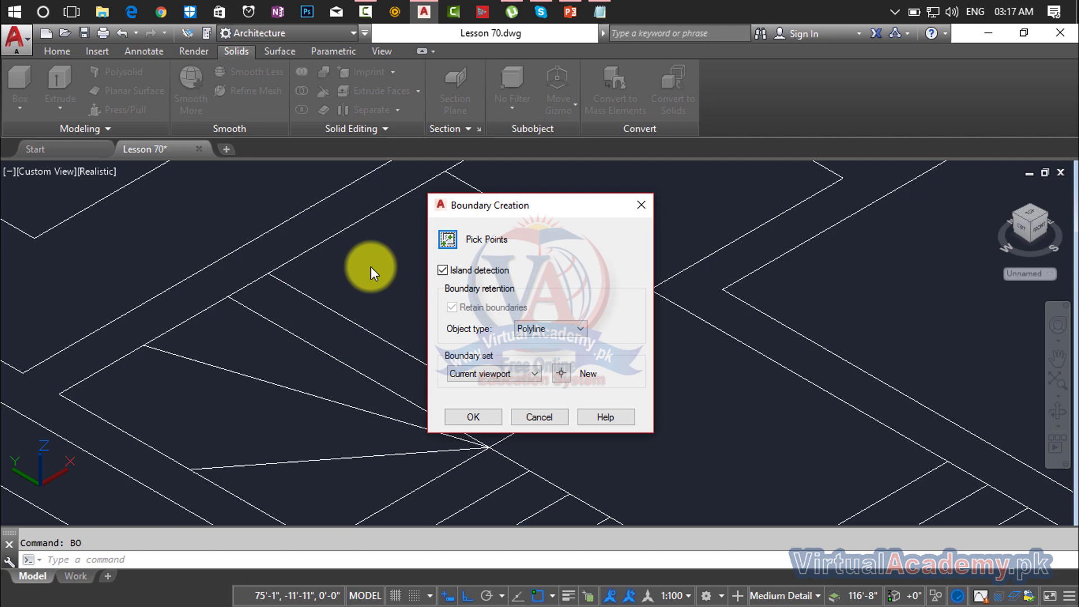
{"action": "left_click", "coordinate": [442, 245]}
{"action": "left_click", "coordinate": [371, 356]}
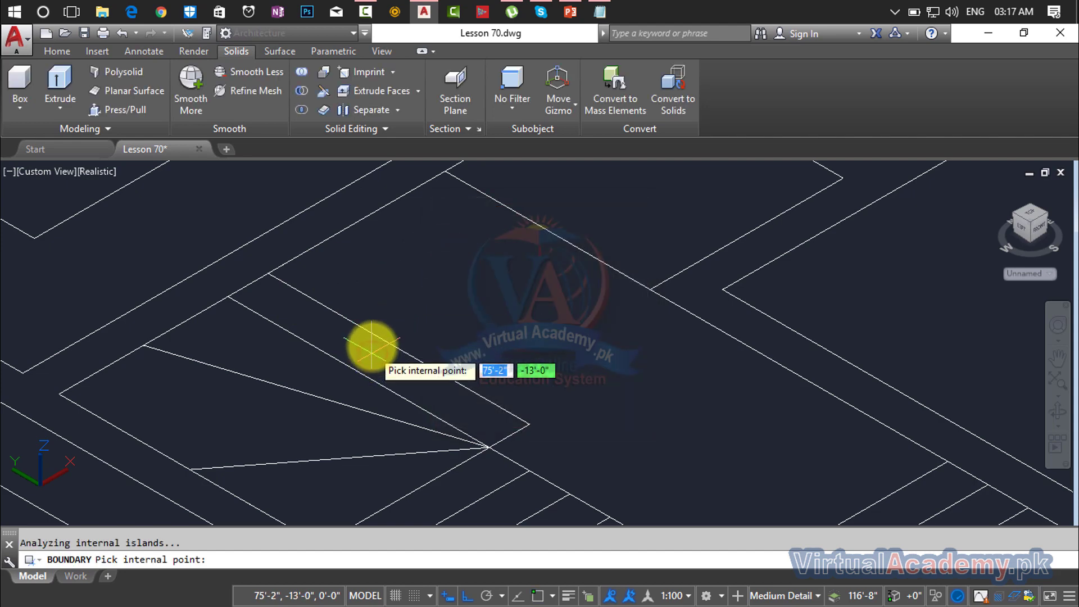
{"action": "left_click", "coordinate": [371, 341]}
{"action": "left_click", "coordinate": [362, 361]}
{"action": "key", "text": "Escape"}
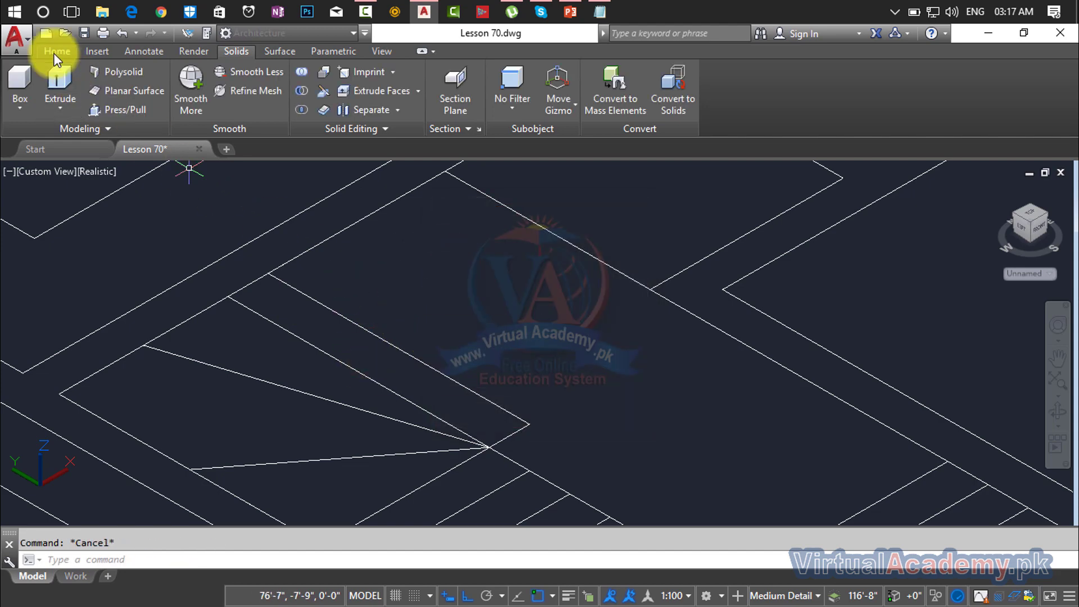
- Make Drawing the current layer
{"action": "left_click", "coordinate": [52, 52]}
{"action": "left_click", "coordinate": [599, 110]}
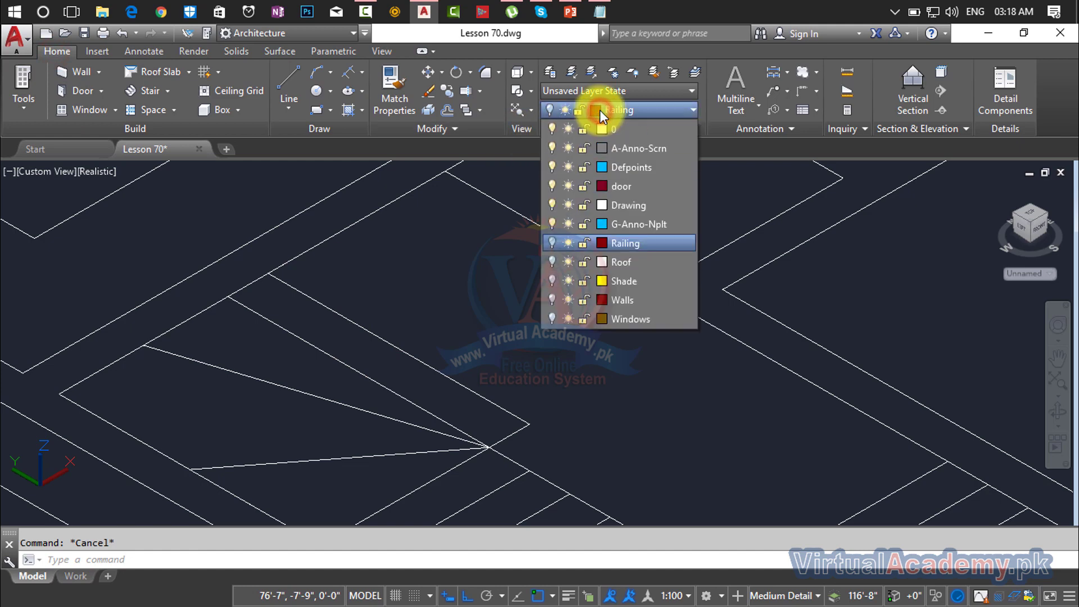
{"action": "left_click", "coordinate": [622, 207]}
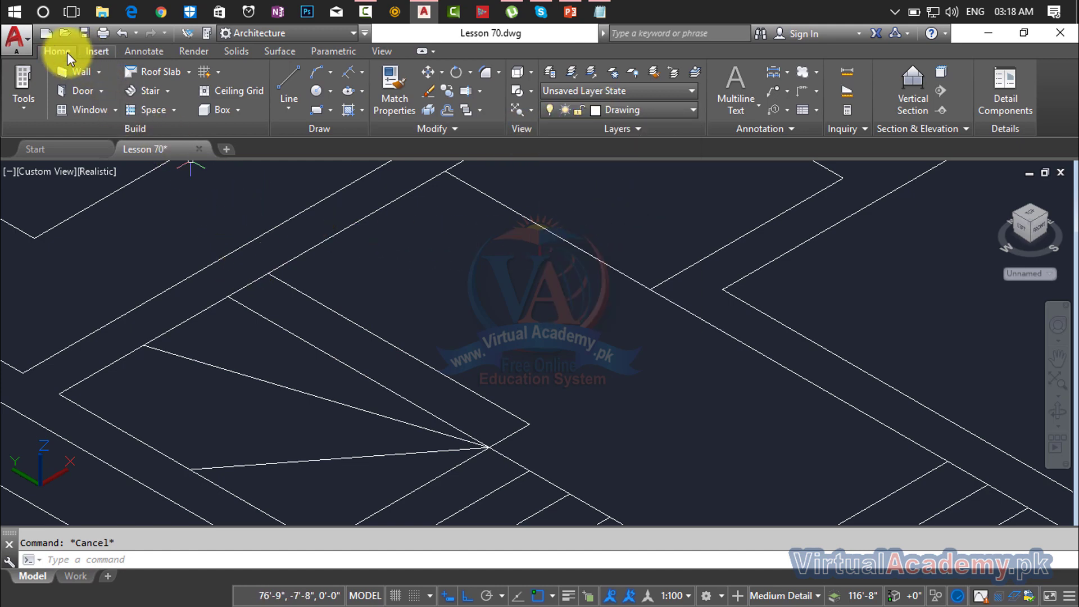
- Create a new layer named Stairs and assign it index color 113
{"action": "left_click", "coordinate": [545, 77]}
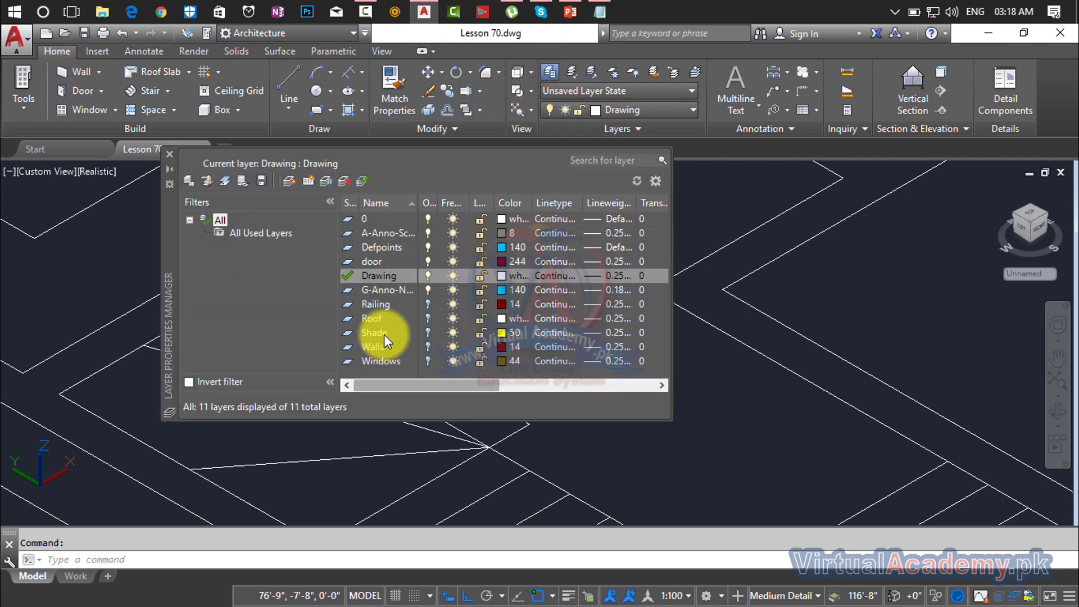
{"action": "left_click", "coordinate": [181, 179]}
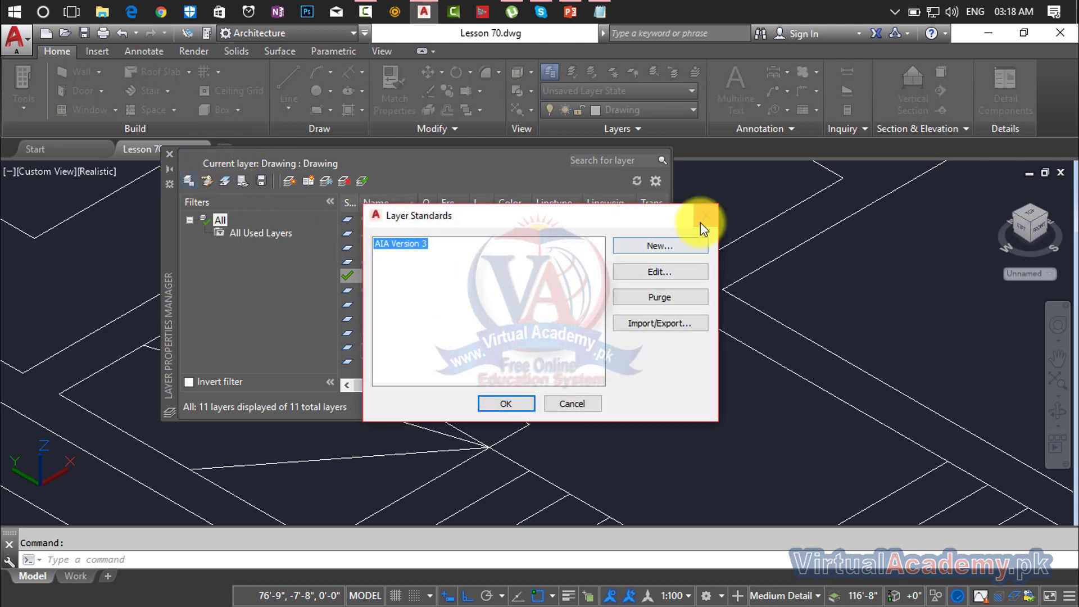
{"action": "left_click", "coordinate": [702, 217]}
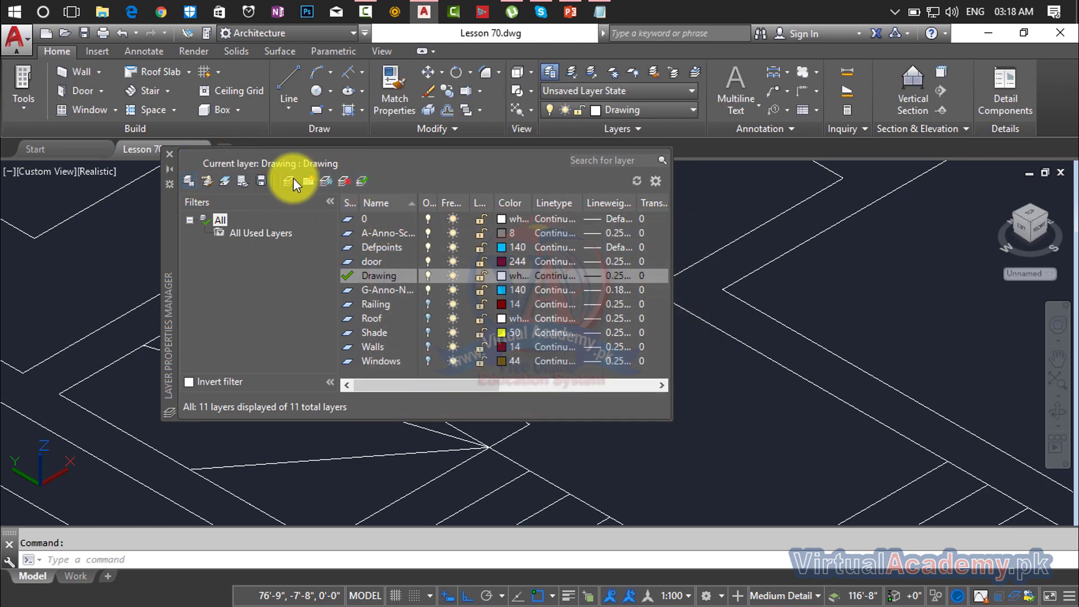
{"action": "left_click", "coordinate": [291, 177]}
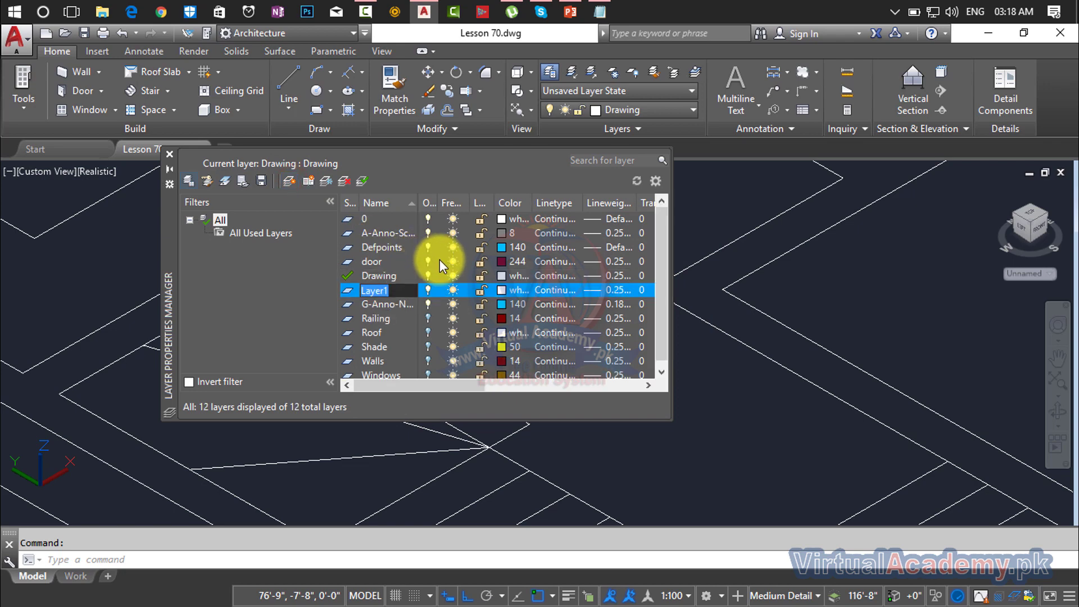
{"action": "type", "text": "Stairs"}
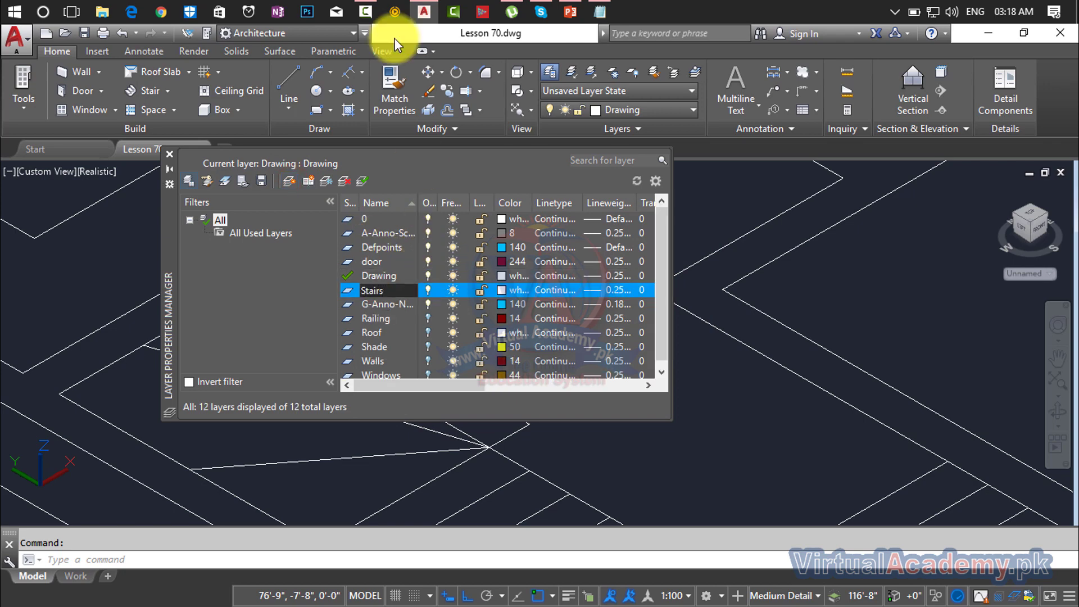
{"action": "left_click", "coordinate": [501, 289]}
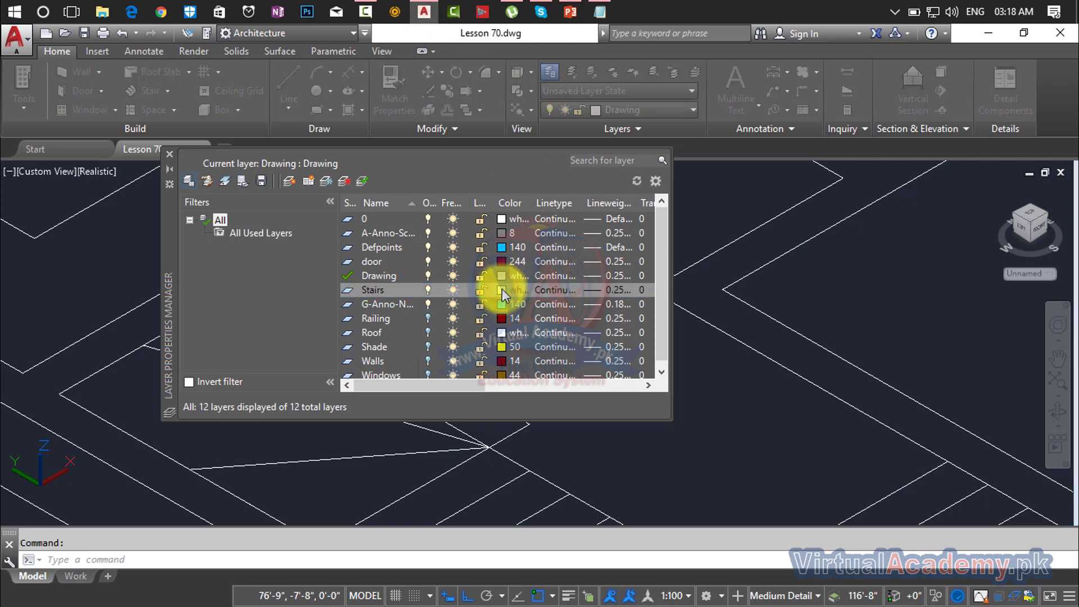
{"action": "left_click", "coordinate": [504, 286]}
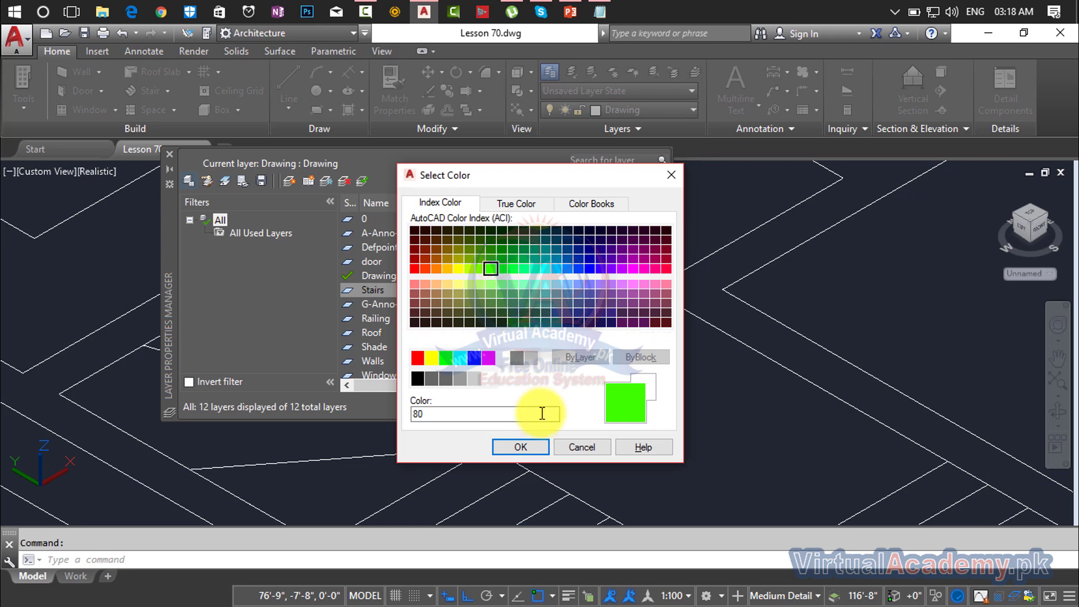
{"action": "left_click", "coordinate": [525, 292]}
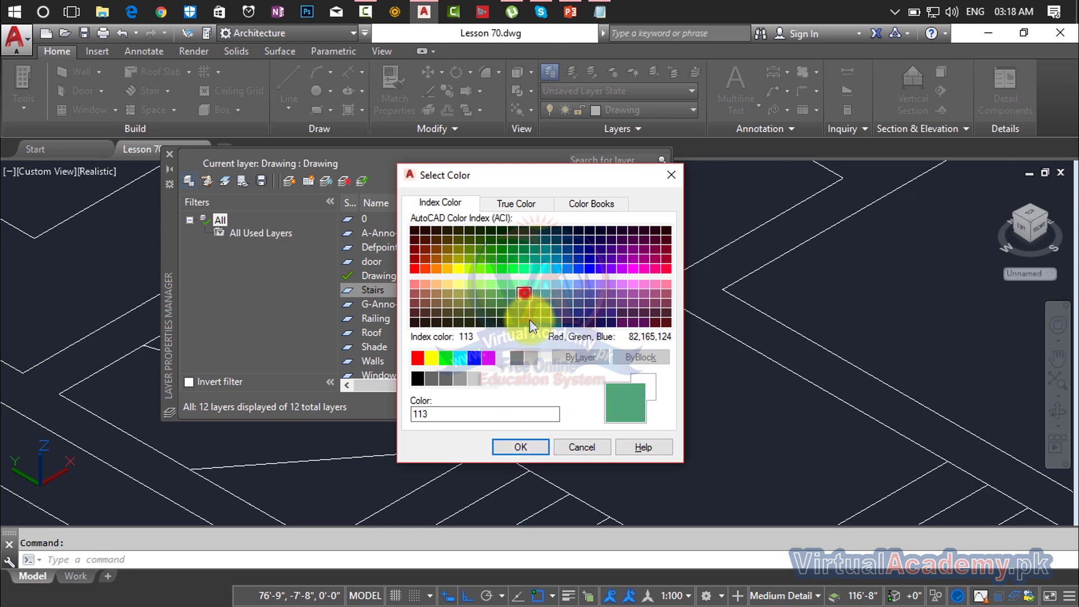
{"action": "left_click", "coordinate": [531, 446]}
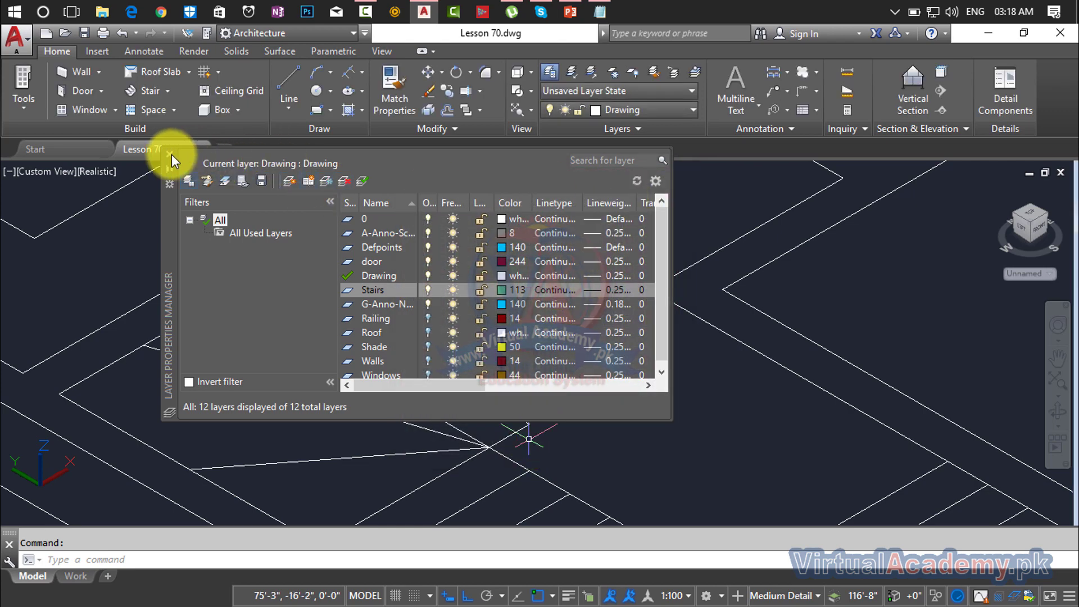
{"action": "left_click", "coordinate": [170, 153]}
- Make Stairs the current layer
{"action": "scroll", "coordinate": [311, 315], "scroll_direction": "down", "scroll_amount": 2}
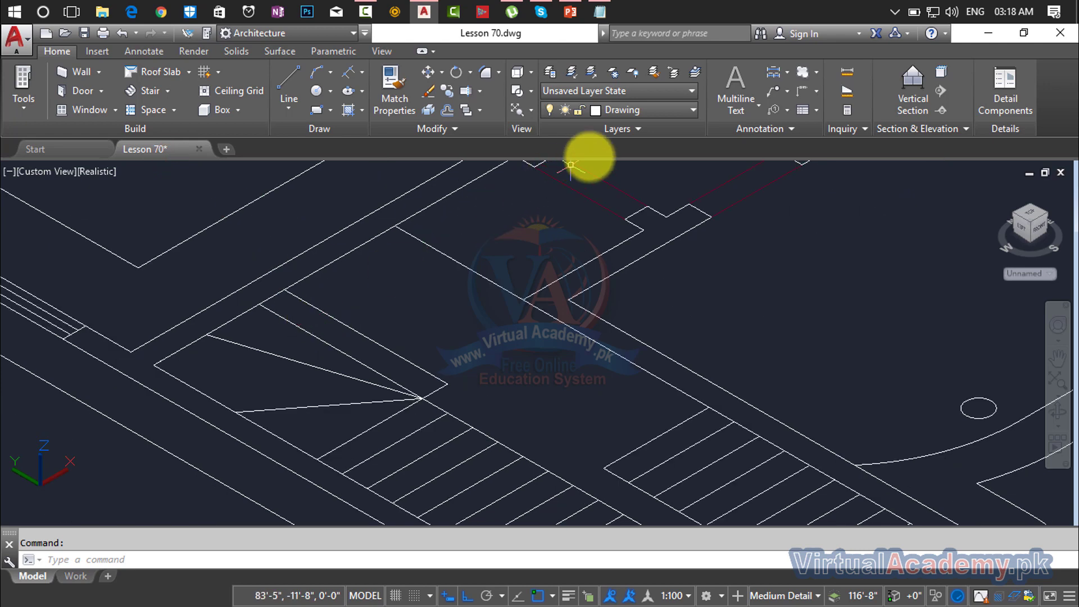
{"action": "left_click", "coordinate": [628, 111]}
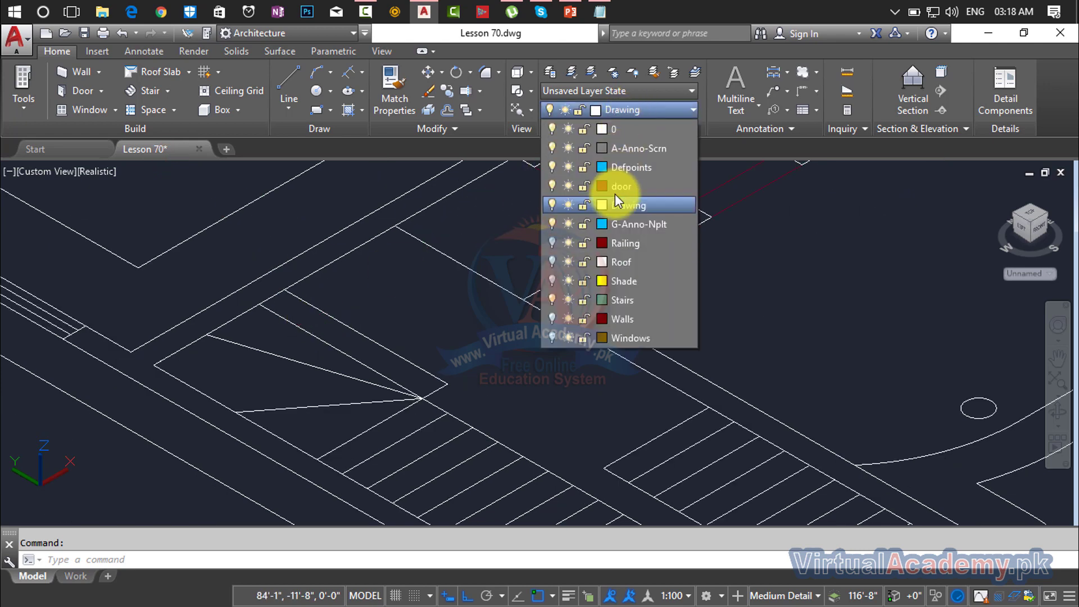
{"action": "left_click", "coordinate": [609, 299]}
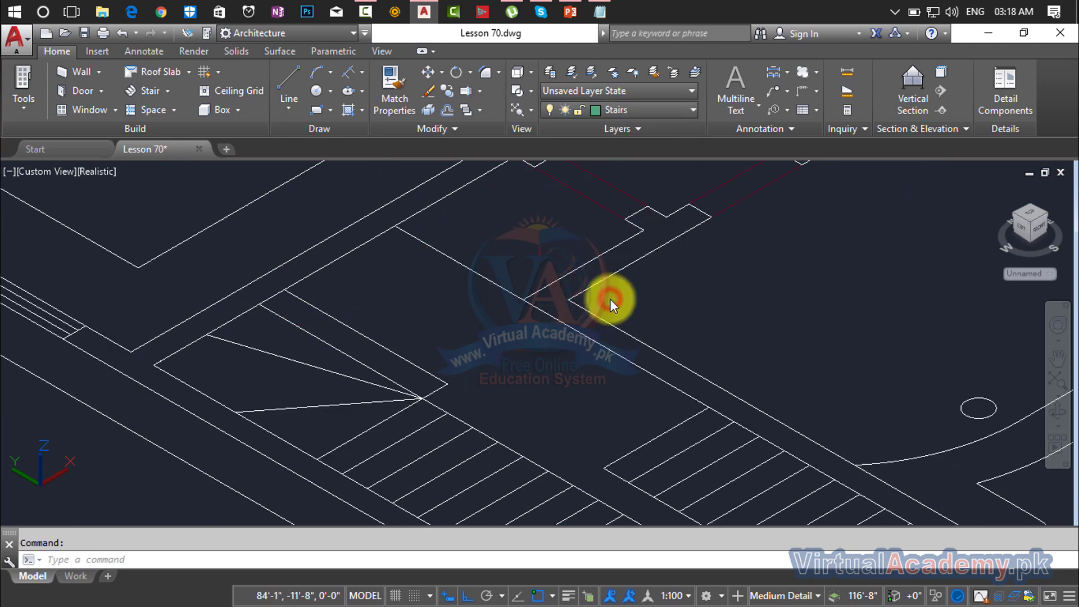
- Start Press/Pull in Multiple mode and select the narrow rectangular end tread and the three adjoining winder treads
{"action": "scroll", "coordinate": [367, 357], "scroll_direction": "up", "scroll_amount": 2}
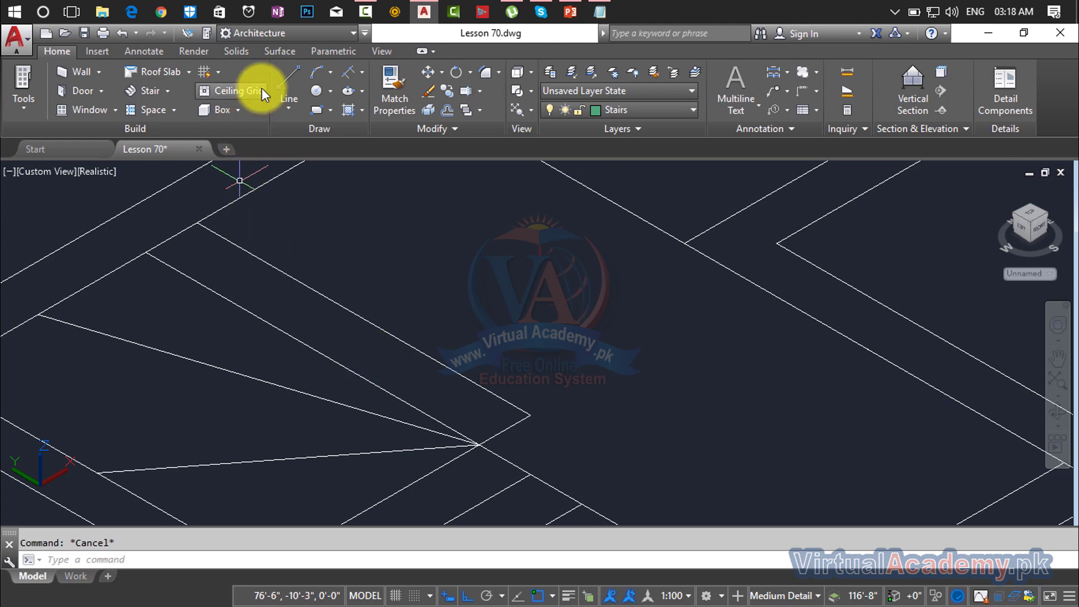
{"action": "left_click", "coordinate": [232, 50]}
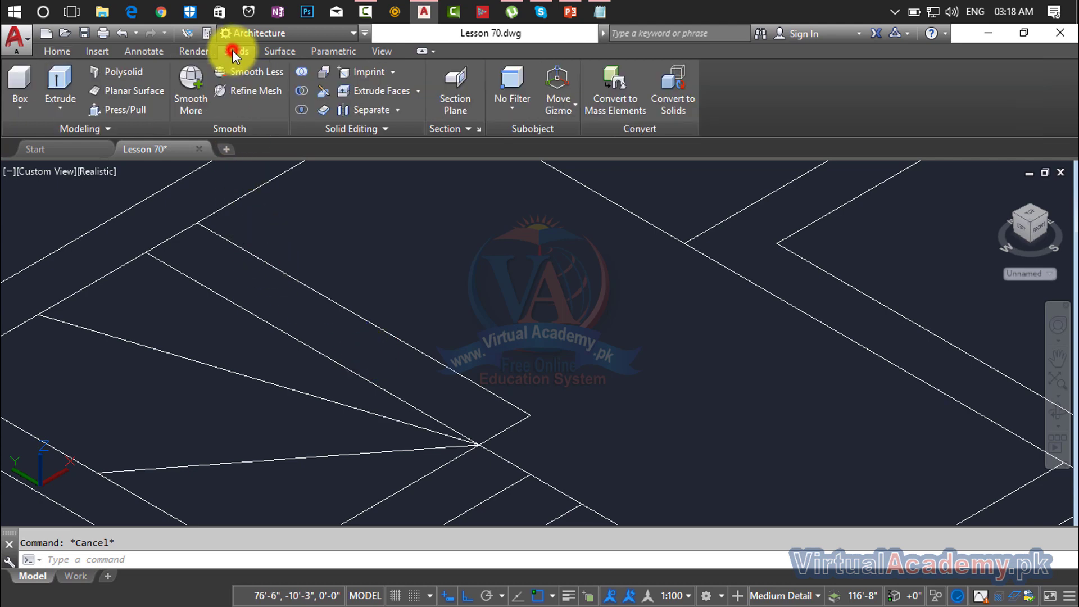
{"action": "left_click", "coordinate": [125, 109]}
{"action": "left_click", "coordinate": [296, 324]}
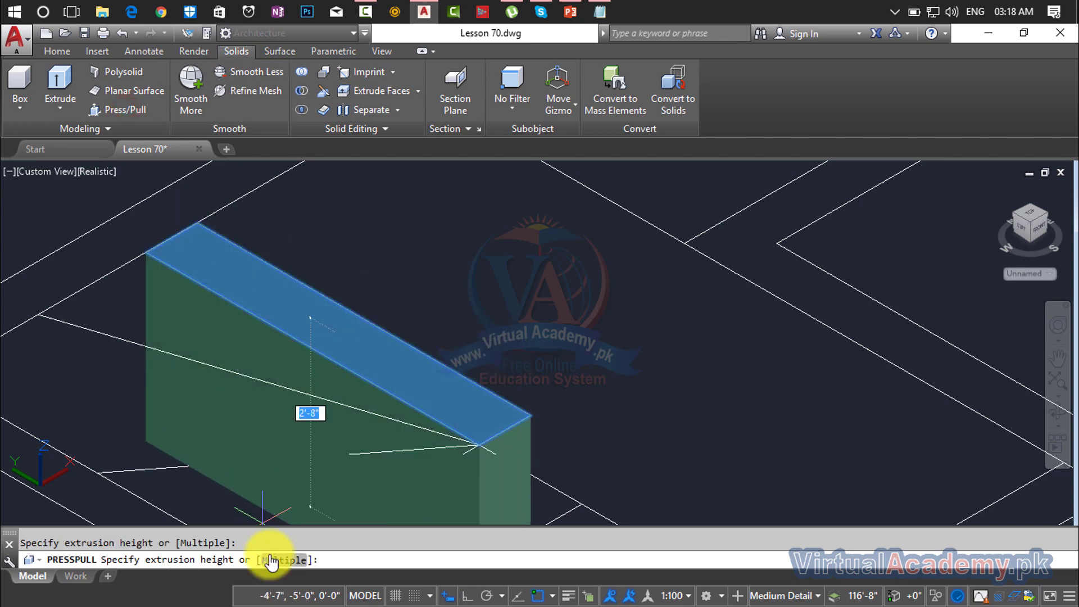
{"action": "key", "text": "Return"}
{"action": "left_click", "coordinate": [296, 369]}
{"action": "left_click", "coordinate": [261, 418]}
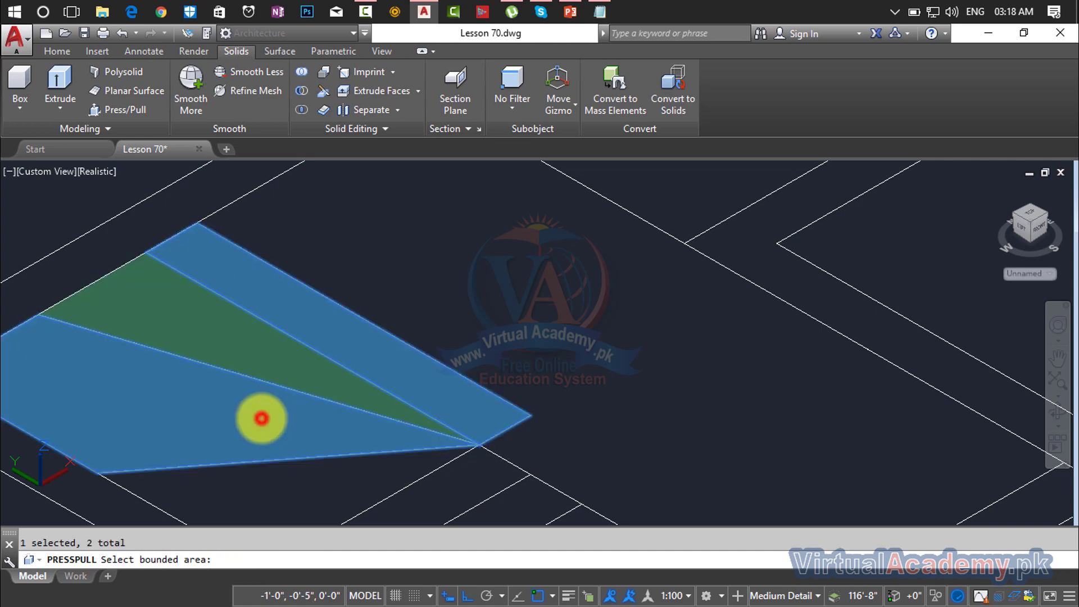
{"action": "scroll", "coordinate": [262, 418], "scroll_direction": "down", "scroll_amount": 2}
{"action": "middle_click_drag", "start_coordinate": [275, 364], "coordinate": [318, 301]}
{"action": "left_click", "coordinate": [322, 308]}
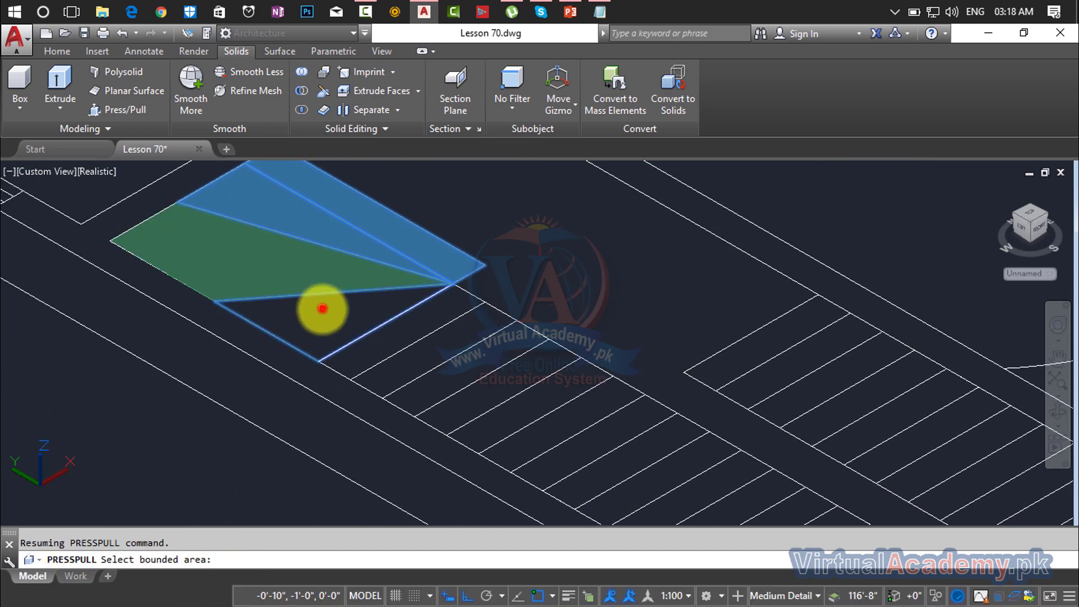
- Add every tread of the adjoining straight flight, down to its lower end, to the Press/Pull selection
{"action": "left_click", "coordinate": [378, 332]}
{"action": "left_click", "coordinate": [435, 380]}
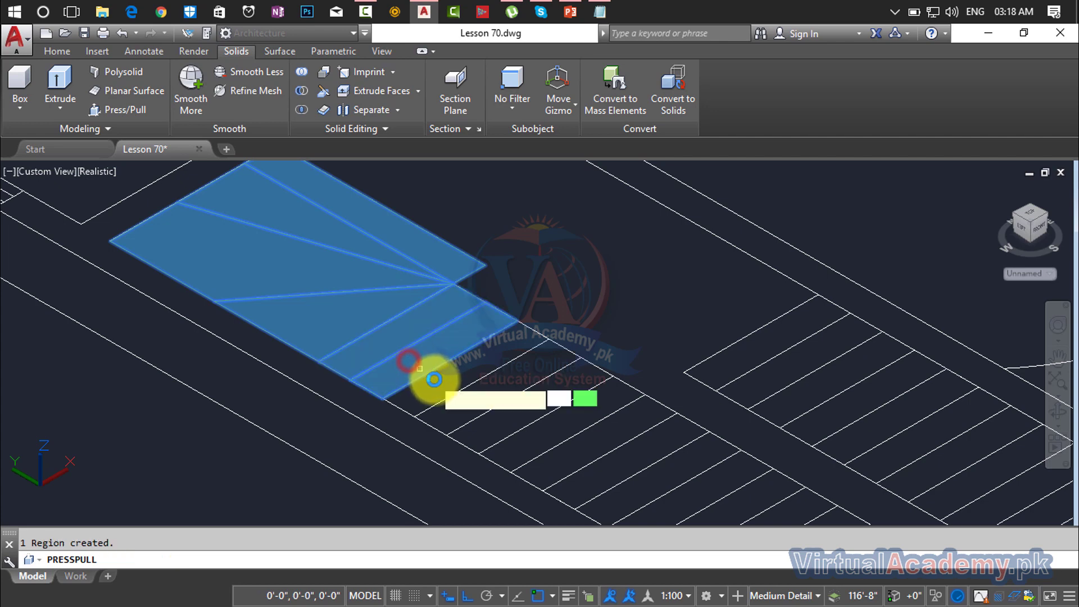
{"action": "left_click", "coordinate": [474, 409]}
{"action": "left_click", "coordinate": [505, 430]}
{"action": "left_click", "coordinate": [524, 442]}
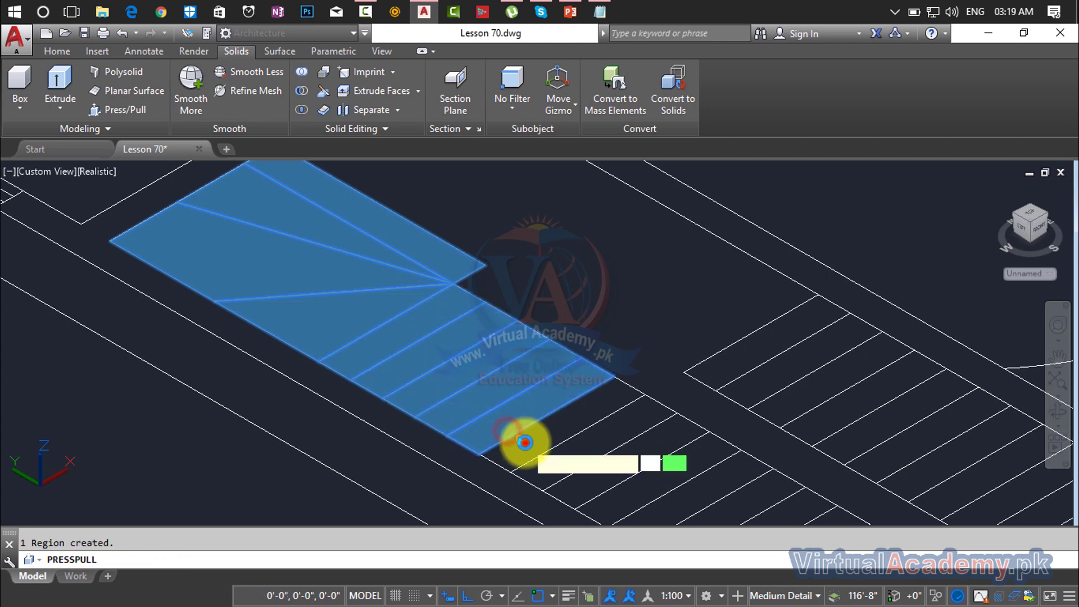
{"action": "middle_click_drag", "start_coordinate": [524, 443], "coordinate": [380, 292]}
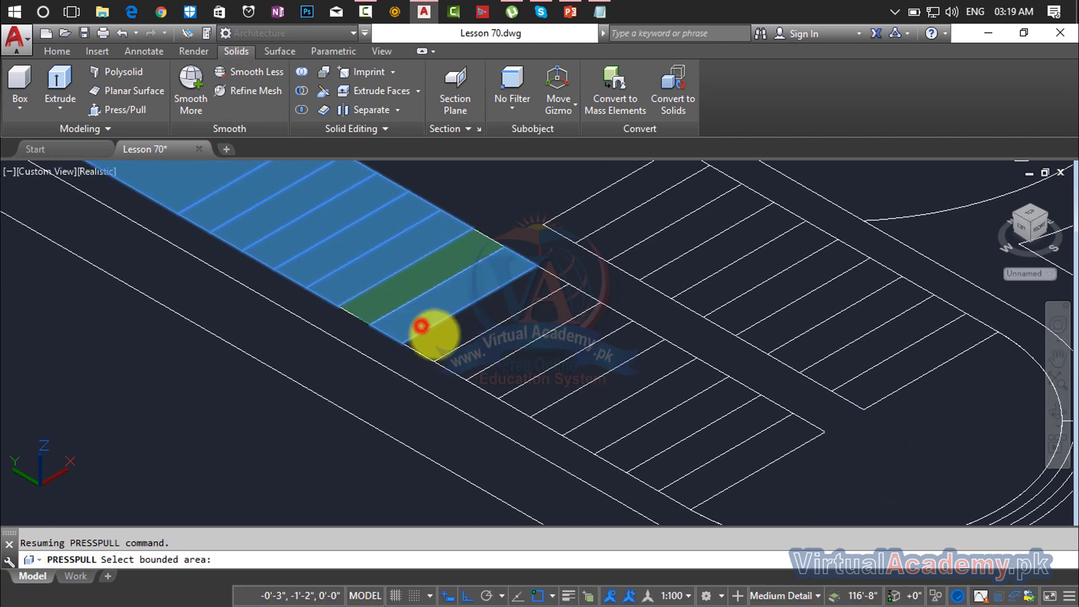
{"action": "left_click", "coordinate": [442, 339]}
{"action": "left_click", "coordinate": [466, 351]}
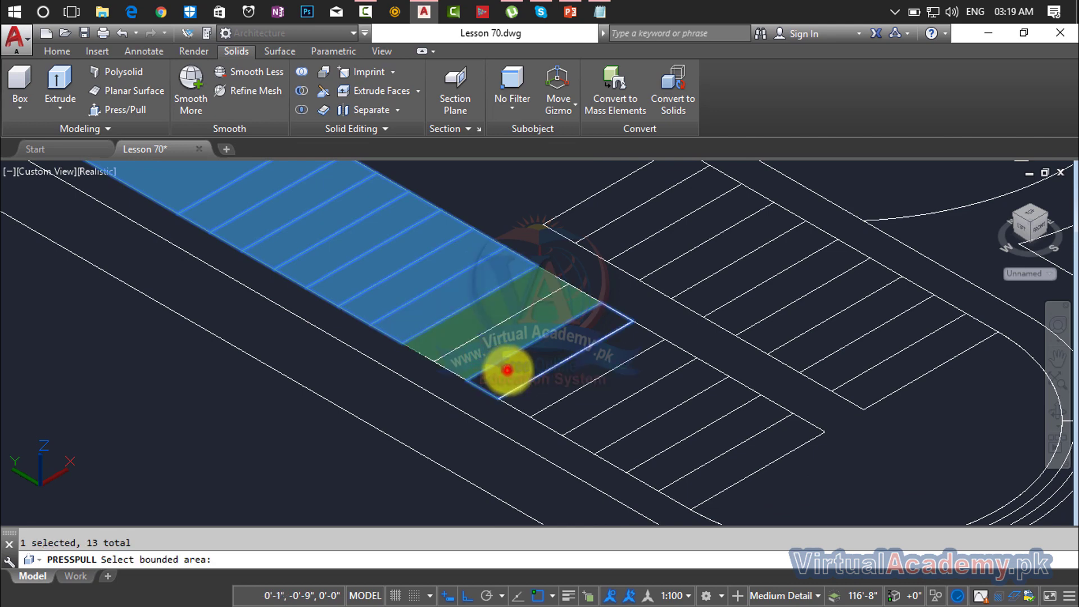
{"action": "left_click", "coordinate": [543, 388]}
{"action": "left_click", "coordinate": [574, 403]}
{"action": "left_click", "coordinate": [602, 417]}
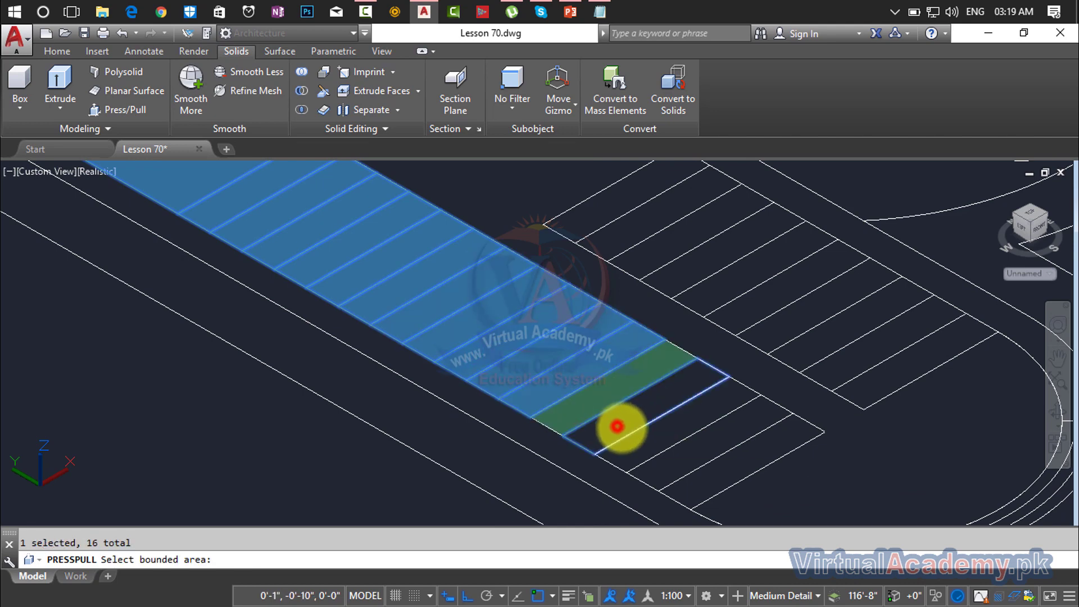
{"action": "left_click", "coordinate": [645, 440]}
{"action": "left_click", "coordinate": [686, 458]}
{"action": "left_click", "coordinate": [705, 474]}
{"action": "left_click", "coordinate": [715, 479]}
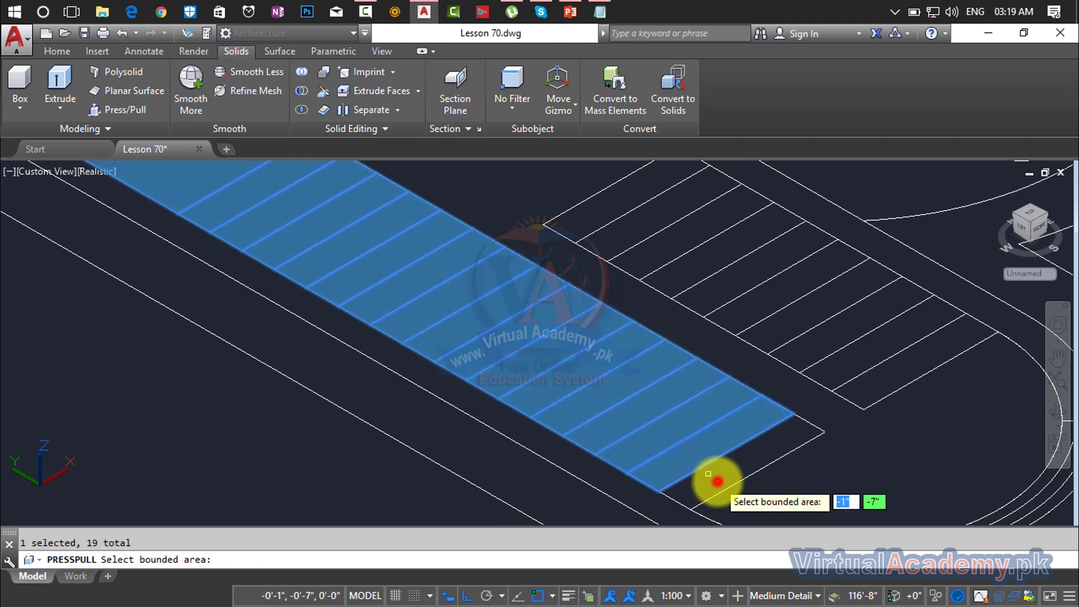
{"action": "left_click", "coordinate": [703, 476]}
{"action": "middle_click_drag", "start_coordinate": [699, 473], "coordinate": [454, 501]}
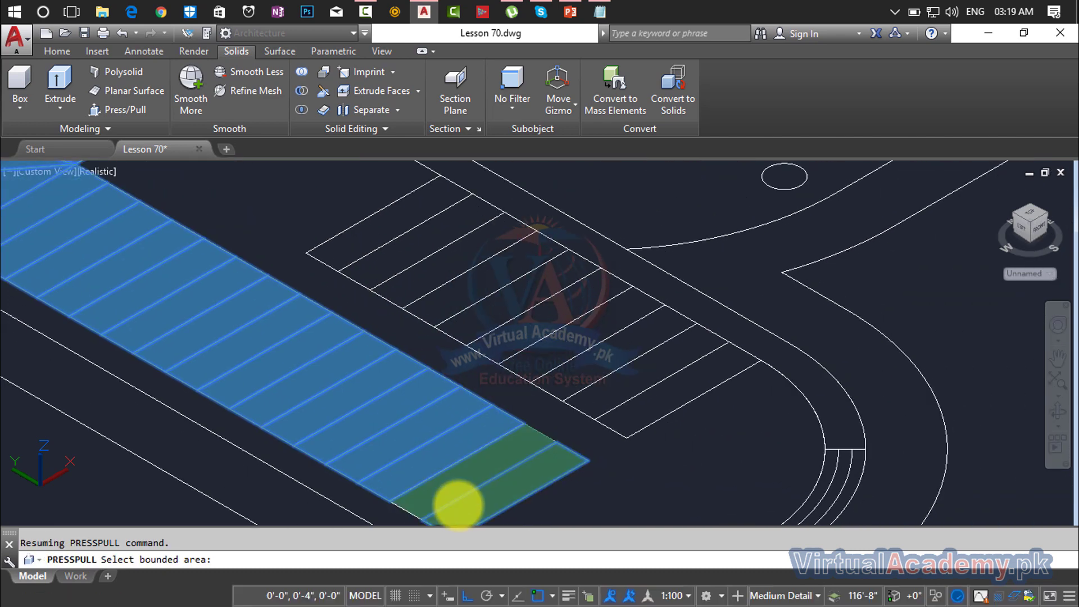
- Extrude all the selected stair treads upward by 7 inches
{"action": "key", "text": "Return"}
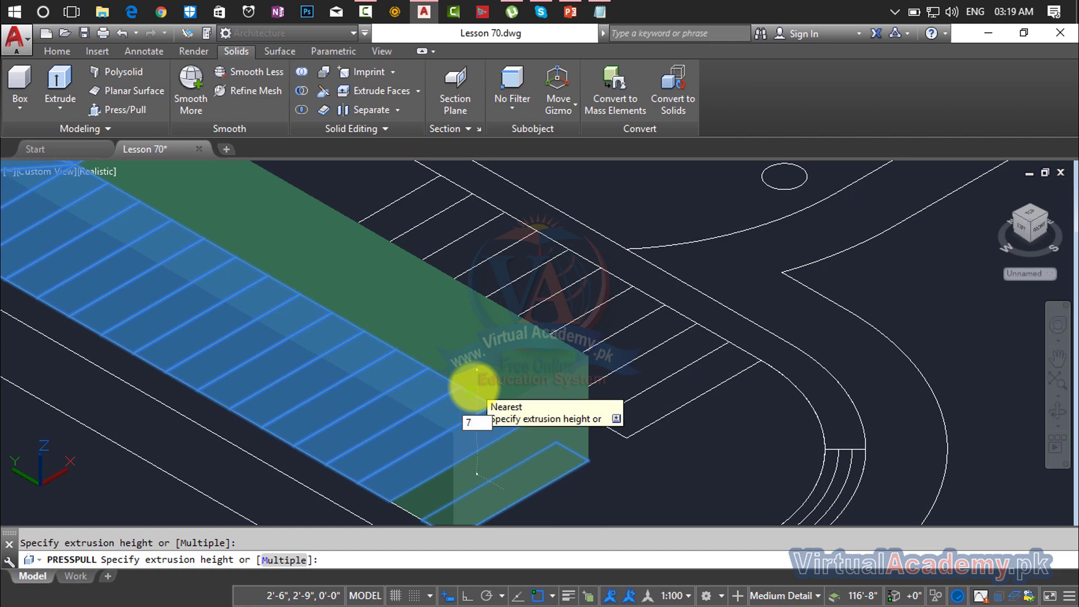
{"action": "type", "text": "7"}
{"action": "key", "text": "Return"}
{"action": "scroll", "coordinate": [482, 398], "scroll_direction": "down", "scroll_amount": 4}
{"action": "scroll", "coordinate": [475, 453], "scroll_direction": "up", "scroll_amount": 1}
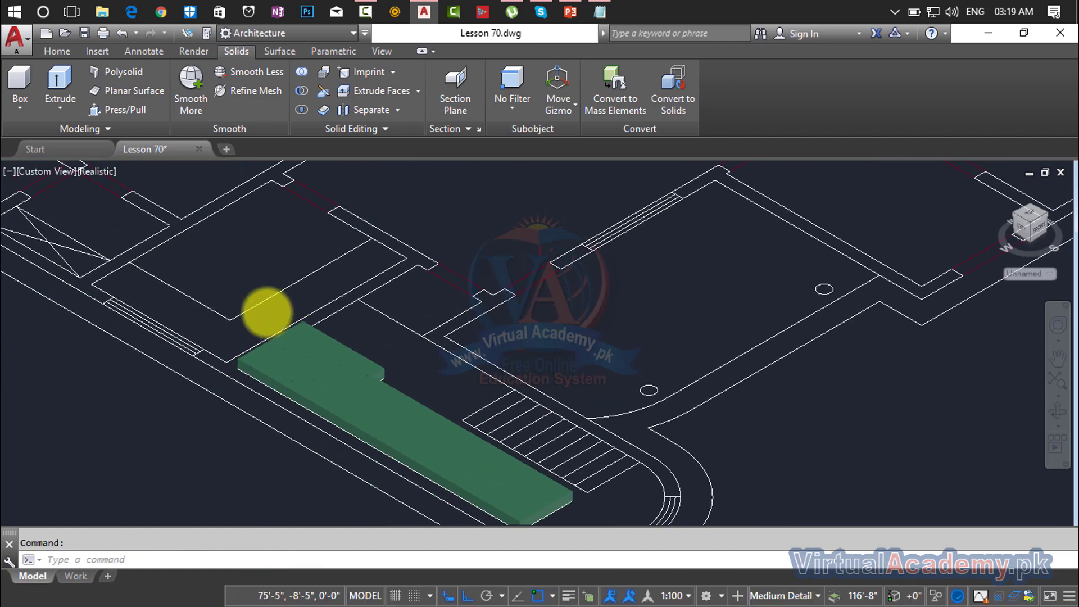
- Change the viewport's visual style from Realistic to Conceptual
{"action": "scroll", "coordinate": [354, 378], "scroll_direction": "up", "scroll_amount": 5}
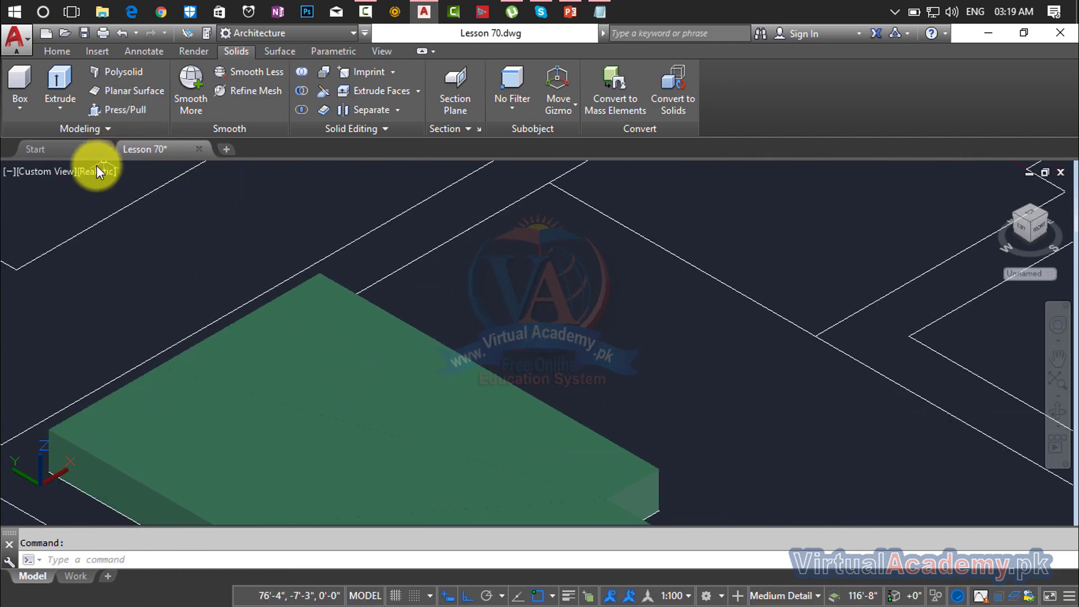
{"action": "left_click", "coordinate": [96, 166]}
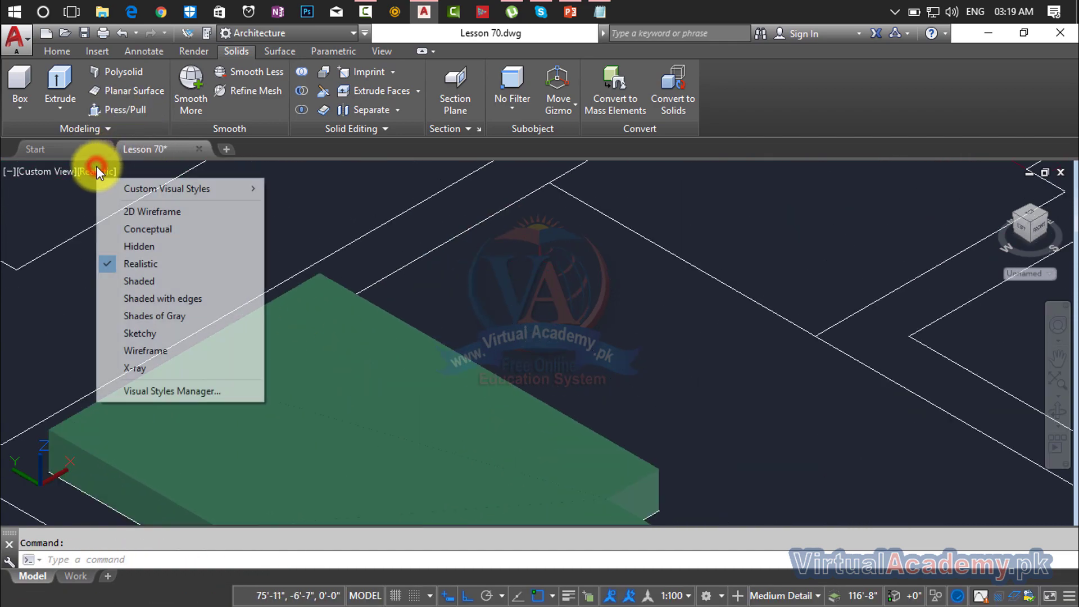
{"action": "left_click", "coordinate": [119, 229]}
{"action": "scroll", "coordinate": [438, 383], "scroll_direction": "down", "scroll_amount": 5}
{"action": "scroll", "coordinate": [377, 298], "scroll_direction": "up", "scroll_amount": 3}
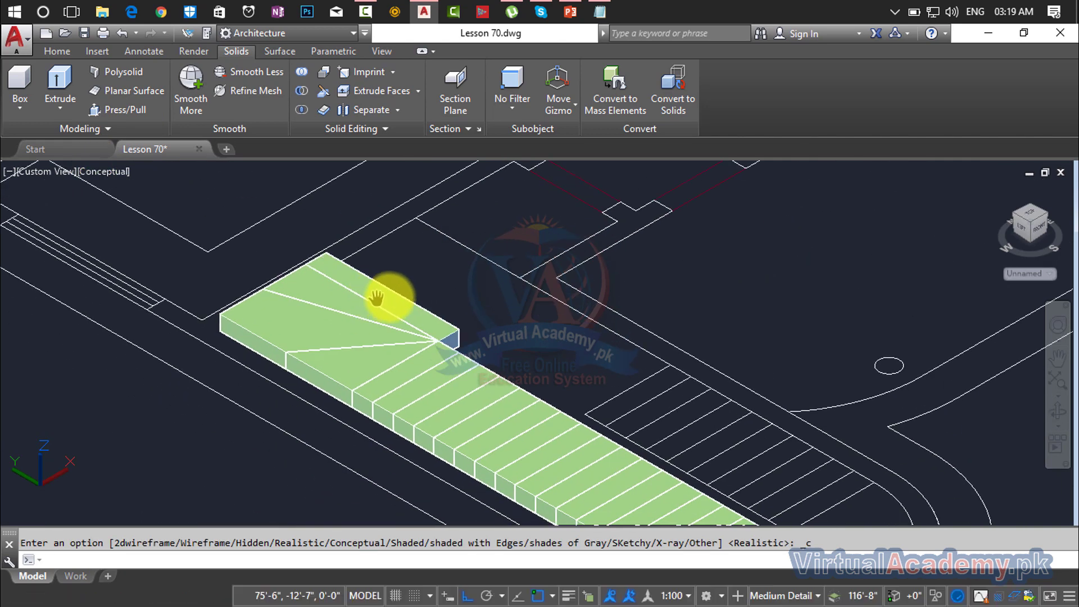
{"action": "key", "text": "Escape"}
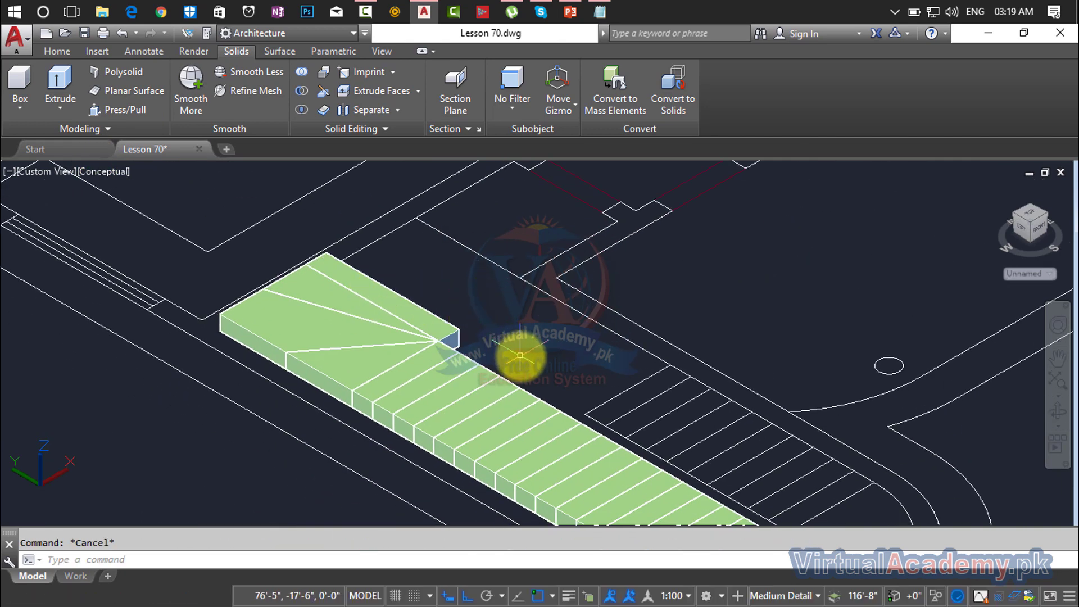
- Examine the extruded treads from the front, around the inner corner where the winder treads meet
{"action": "middle_click_drag", "start_coordinate": [520, 356], "coordinate": [434, 342], "text": "shift"}
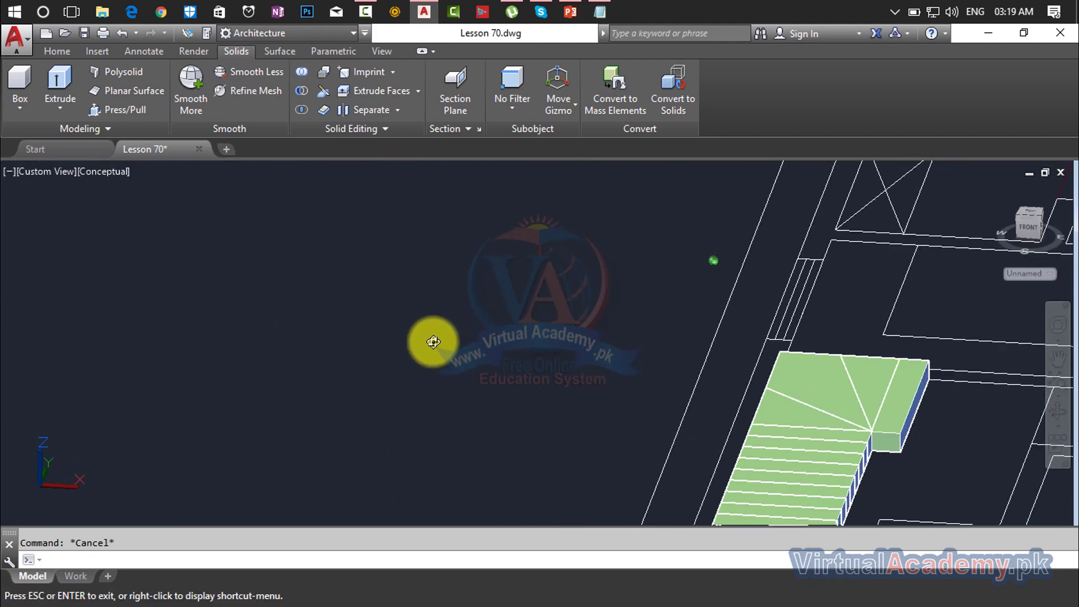
{"action": "scroll", "coordinate": [646, 373], "scroll_direction": "down", "scroll_amount": 4}
{"action": "scroll", "coordinate": [511, 332], "scroll_direction": "up", "scroll_amount": 2}
{"action": "scroll", "coordinate": [597, 344], "scroll_direction": "up", "scroll_amount": 5}
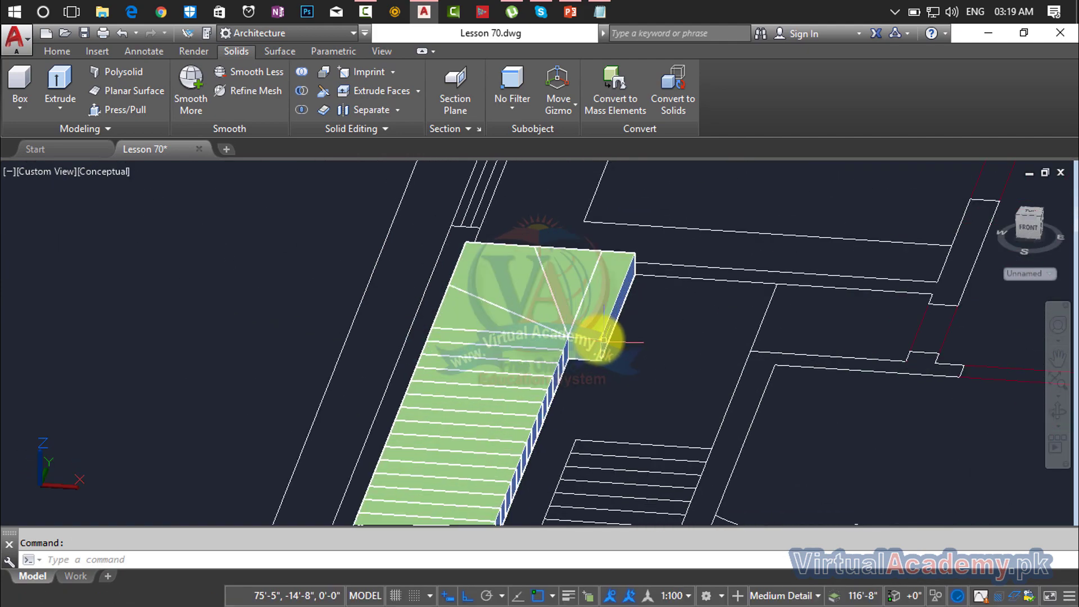
{"action": "scroll", "coordinate": [596, 351], "scroll_direction": "up", "scroll_amount": 2}
{"action": "middle_click_drag", "start_coordinate": [585, 362], "coordinate": [604, 373], "text": "shift"}
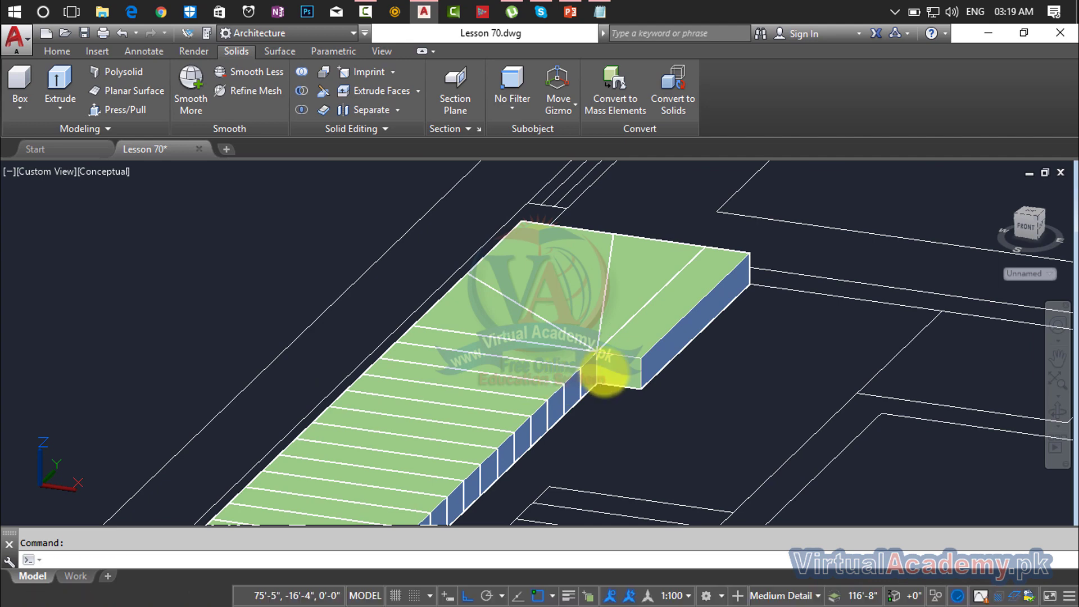
{"action": "scroll", "coordinate": [610, 368], "scroll_direction": "up", "scroll_amount": 3}
{"action": "key", "text": "Escape"}
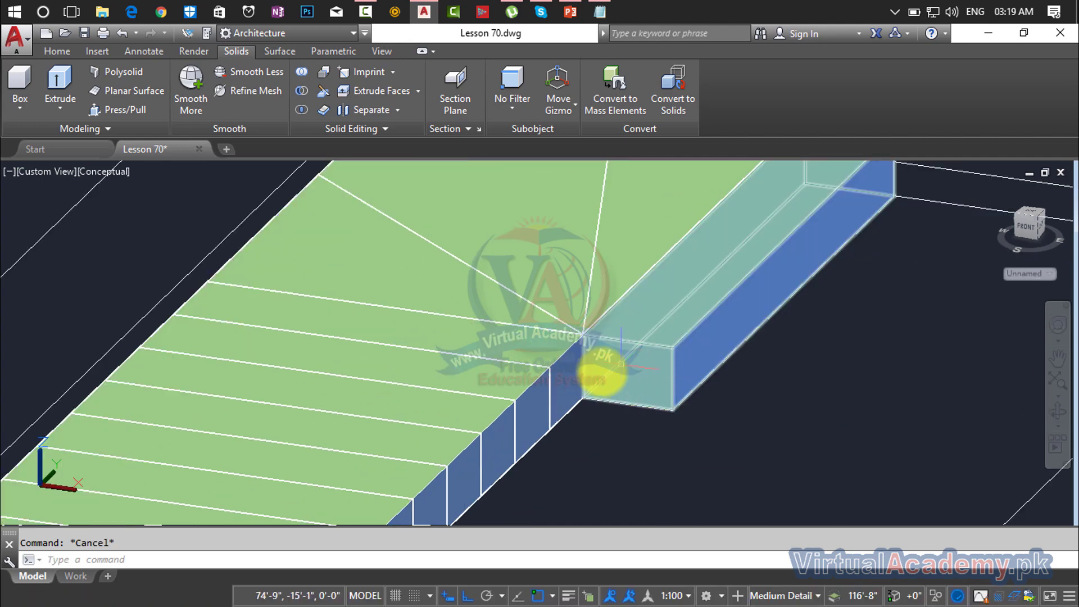
{"action": "scroll", "coordinate": [600, 371], "scroll_direction": "up", "scroll_amount": 4}
{"action": "key", "text": "Return"}
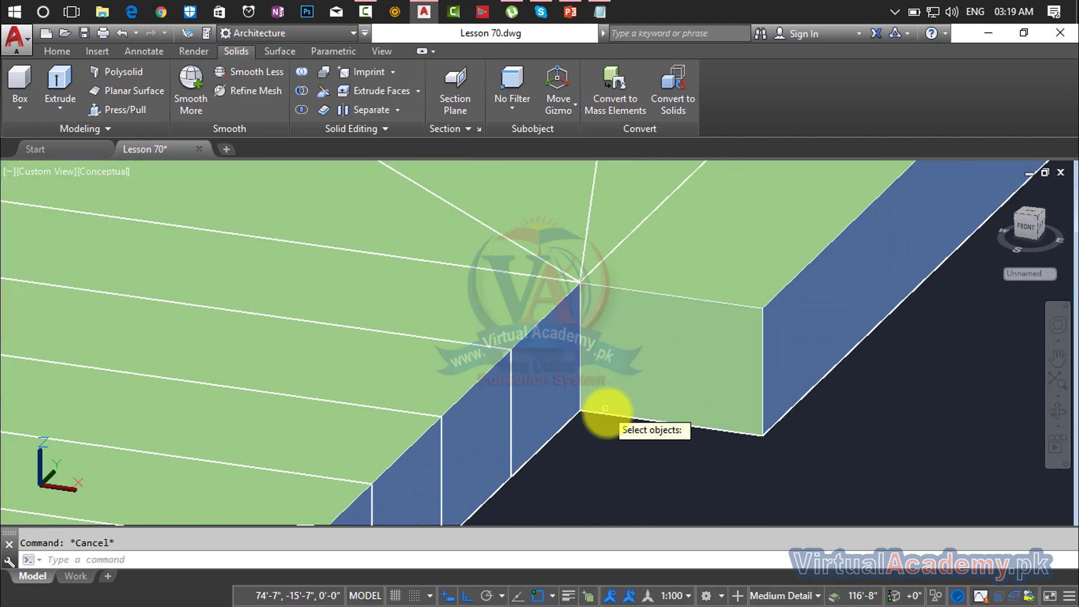
{"action": "left_click", "coordinate": [608, 415]}
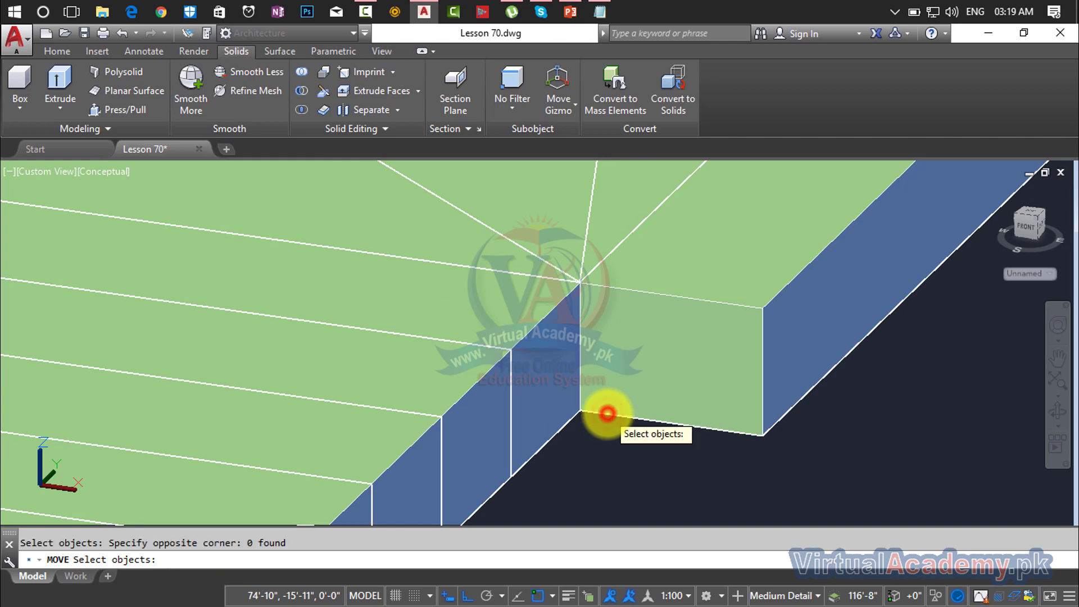
{"action": "left_click", "coordinate": [608, 414]}
{"action": "key", "text": "Return"}
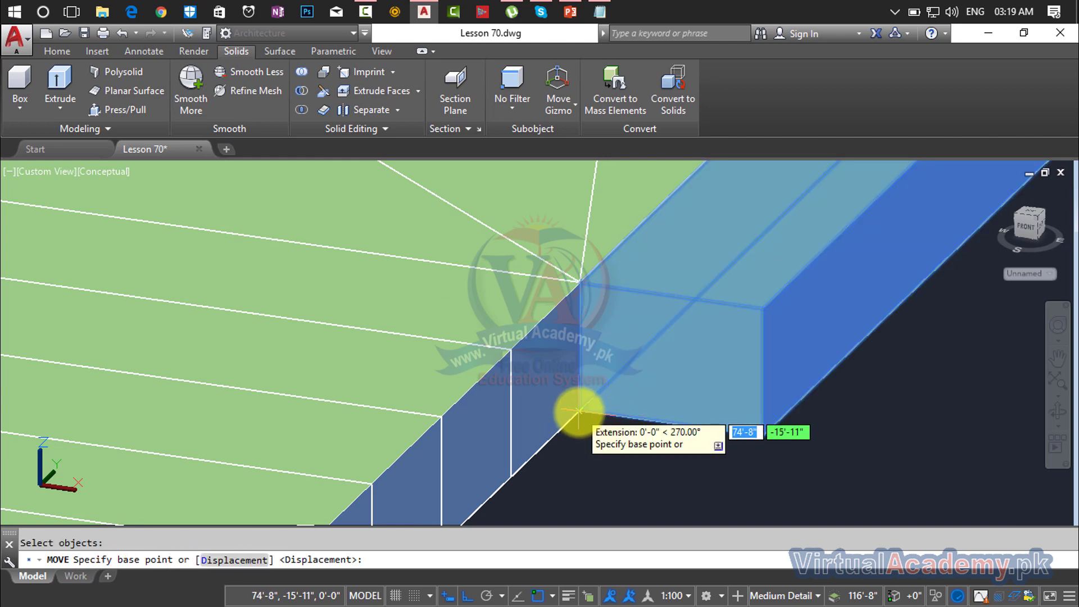
{"action": "key", "text": "Escape"}
- Move the winder tread beside the rectangular end tread up one riser, from its bottom inner corner to the end tread's top corner
{"action": "scroll", "coordinate": [578, 395], "scroll_direction": "down", "scroll_amount": 2}
{"action": "middle_click_drag", "start_coordinate": [578, 405], "coordinate": [578, 454]}
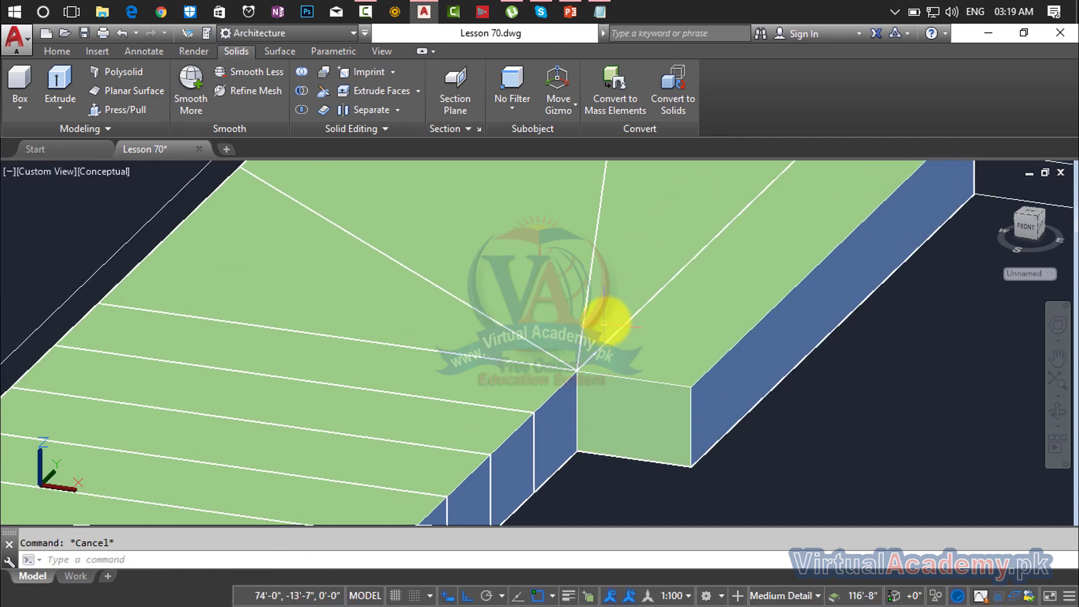
{"action": "key", "text": "Return"}
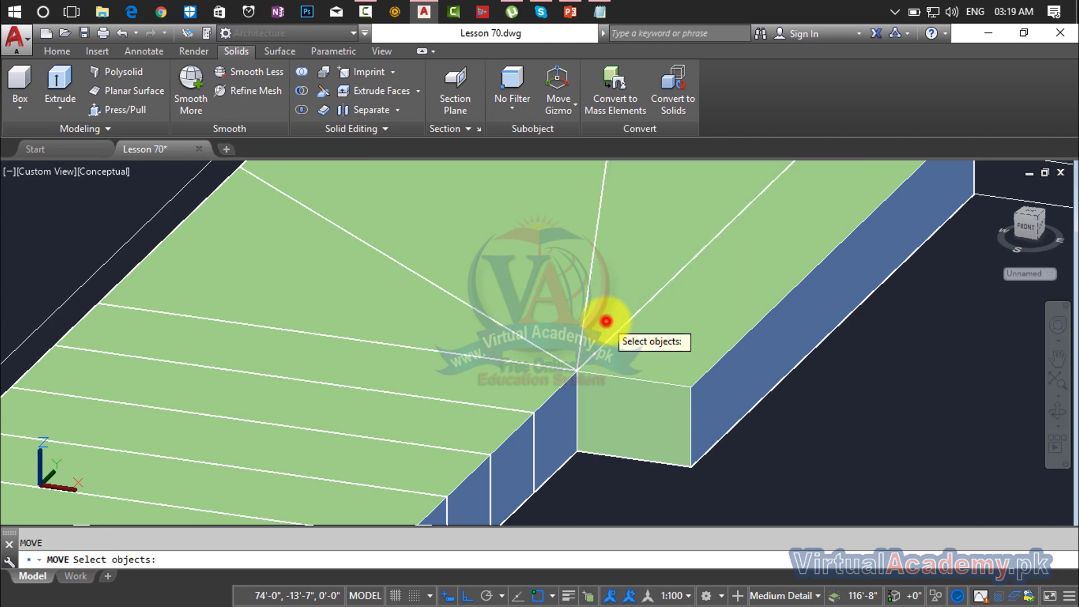
{"action": "left_click", "coordinate": [577, 446]}
{"action": "key", "text": "Return"}
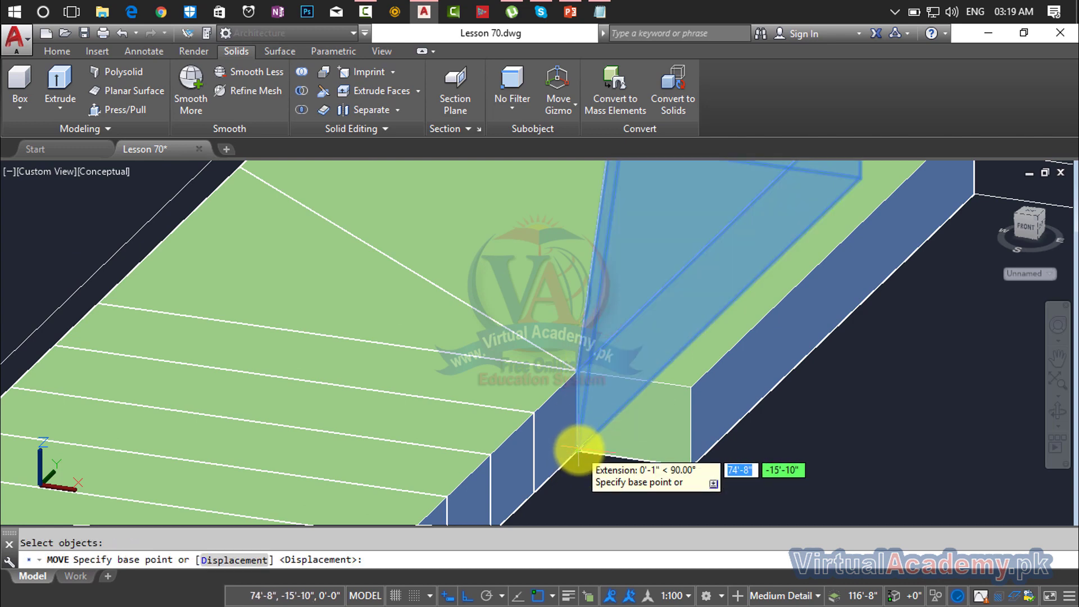
{"action": "scroll", "coordinate": [578, 449], "scroll_direction": "up", "scroll_amount": 2}
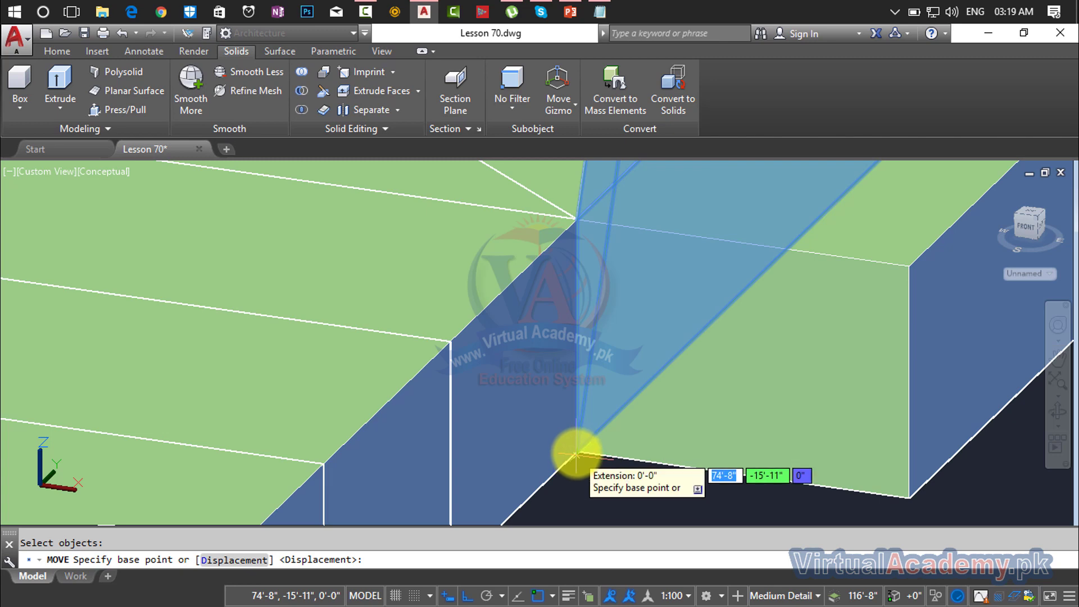
{"action": "left_click", "coordinate": [577, 450]}
{"action": "middle_click_drag", "start_coordinate": [569, 481], "coordinate": [562, 512]}
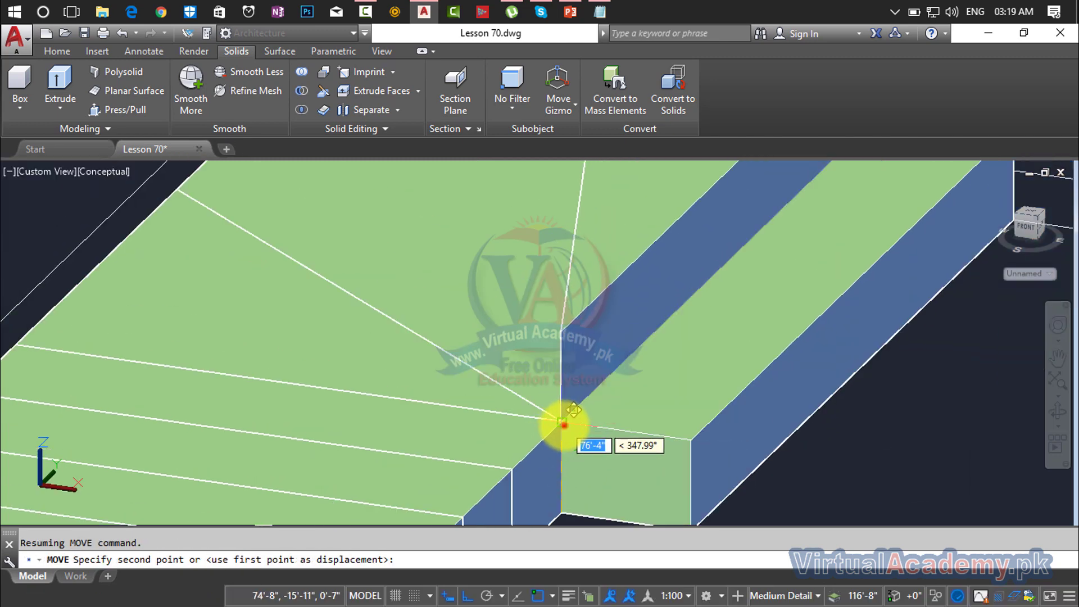
{"action": "left_click", "coordinate": [564, 426]}
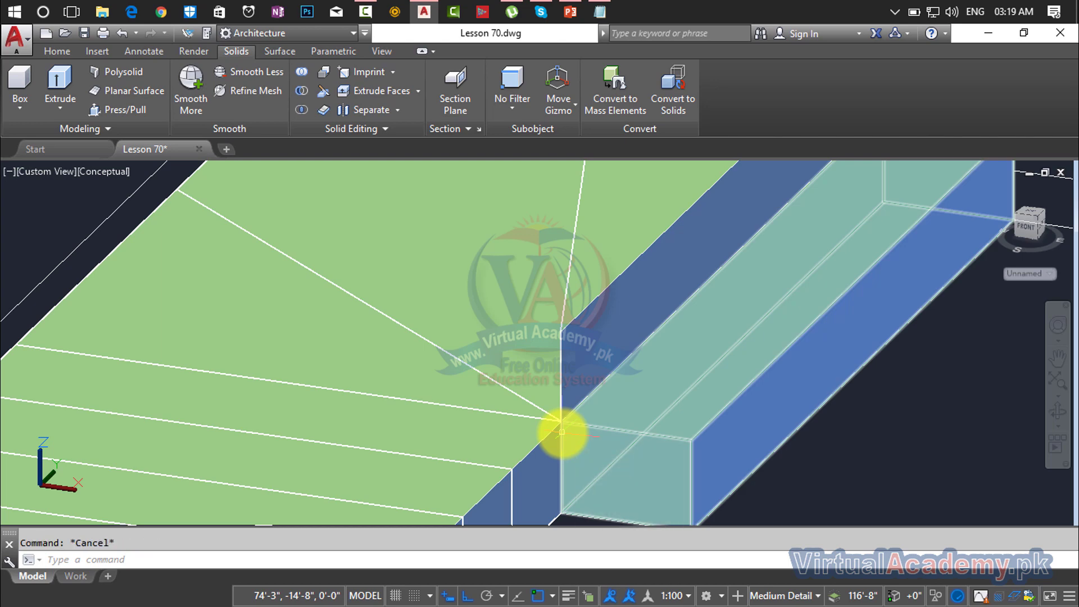
- Move the second winder tread up two risers, from its bottom inner corner to the top inner corner of the raised first winder
{"action": "key", "text": "Return"}
{"action": "left_click", "coordinate": [528, 379]}
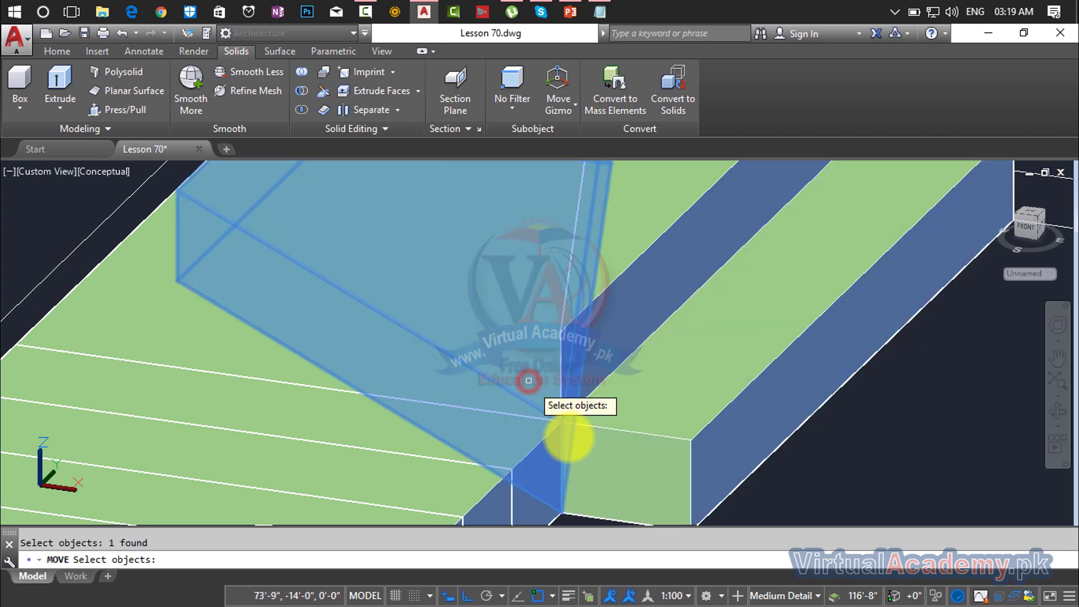
{"action": "key", "text": "Return"}
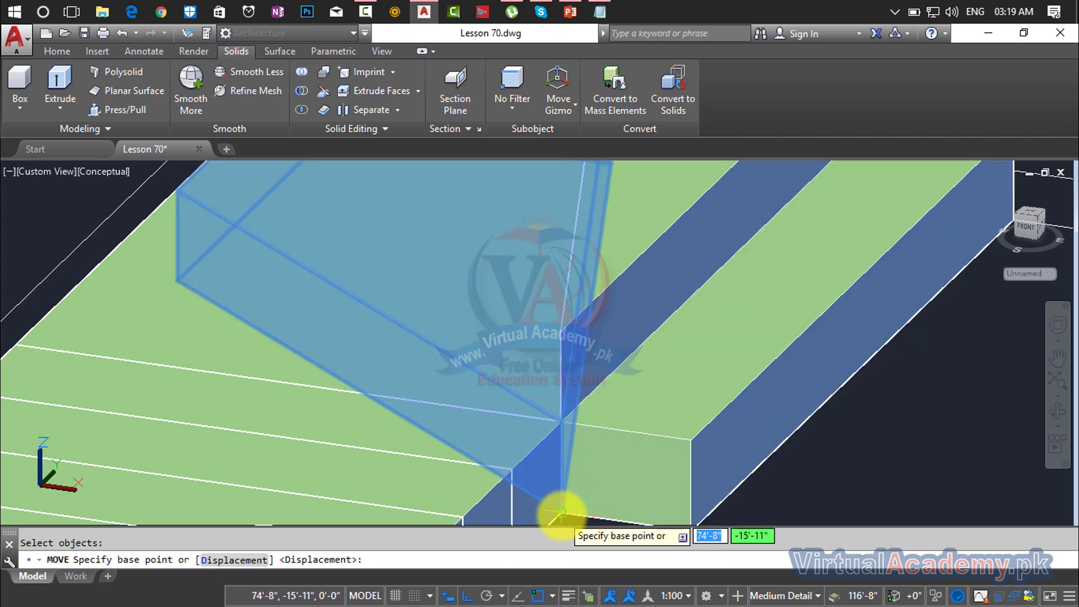
{"action": "left_click", "coordinate": [560, 512]}
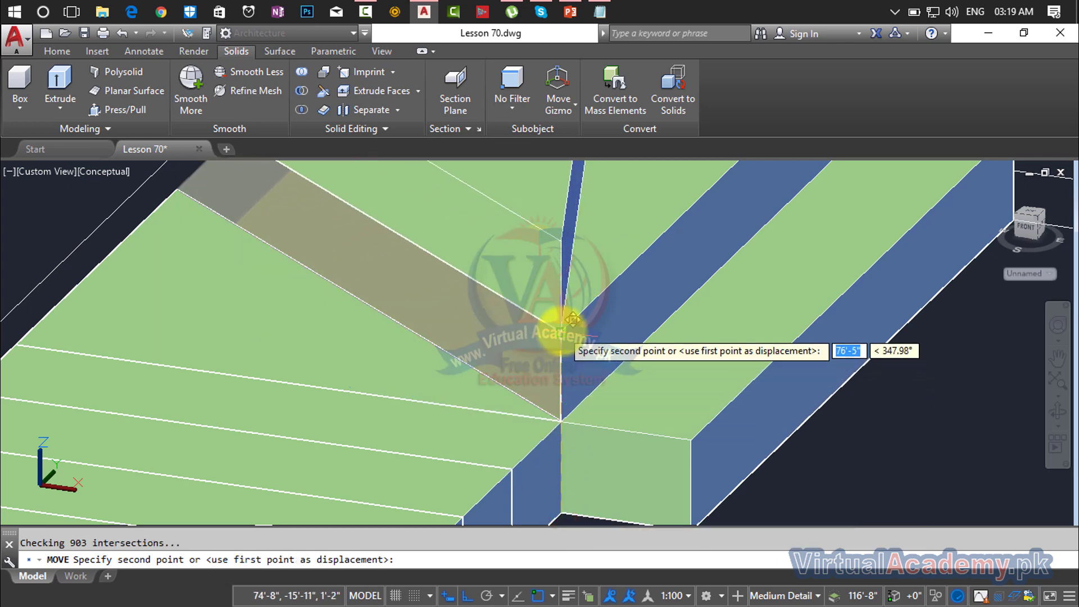
{"action": "left_click", "coordinate": [559, 326]}
{"action": "scroll", "coordinate": [559, 329], "scroll_direction": "down", "scroll_amount": 3}
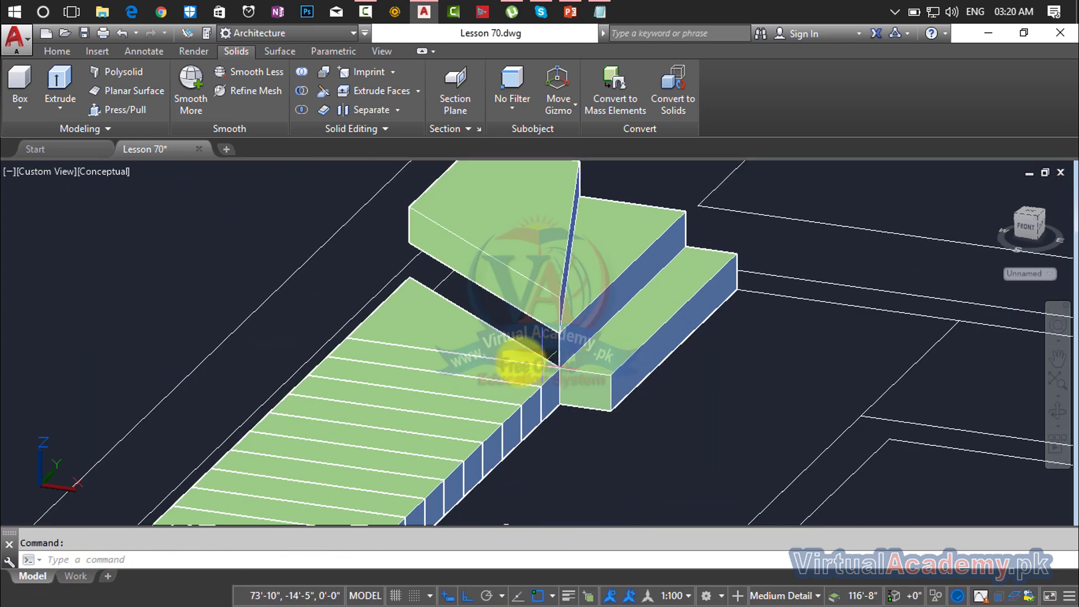
- Move the third winder tread up from its bottom inner corner to the top inner corner of the raised second winder
{"action": "key", "text": "Escape"}
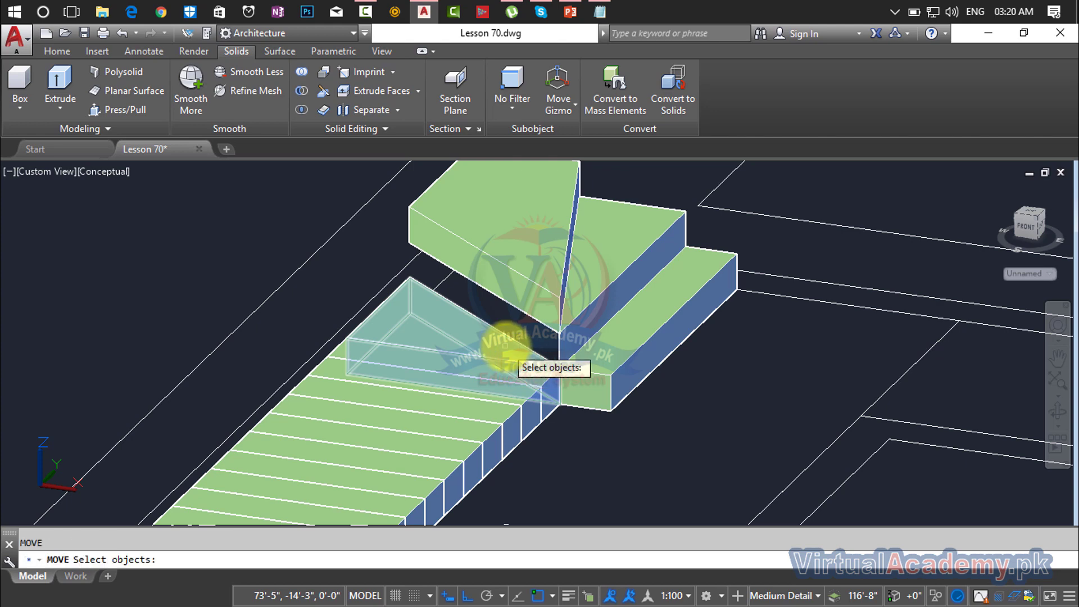
{"action": "left_click", "coordinate": [501, 345]}
{"action": "key", "text": "Return"}
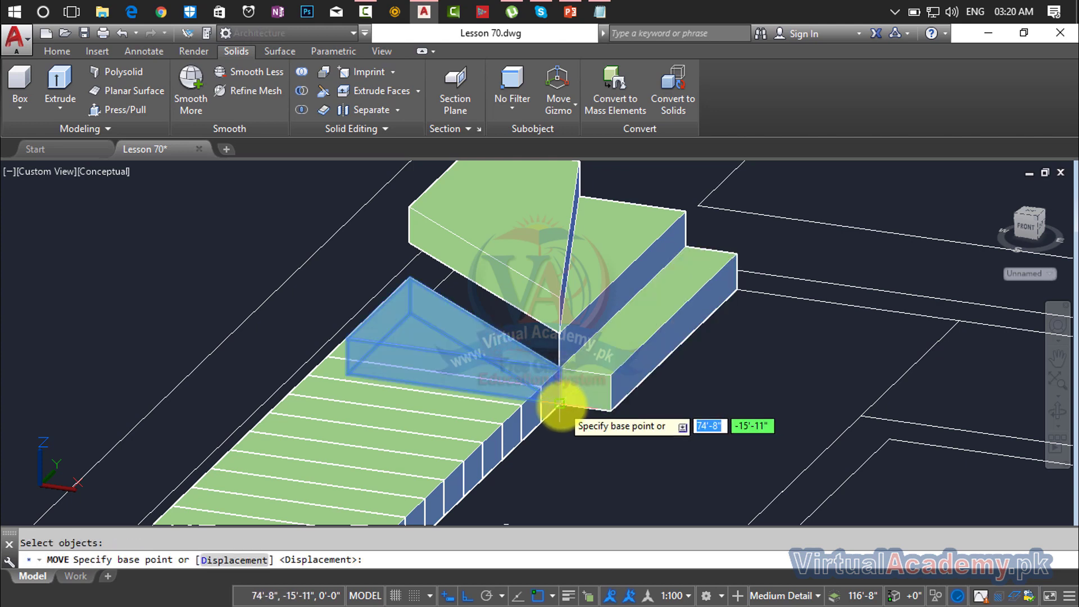
{"action": "left_click", "coordinate": [560, 402]}
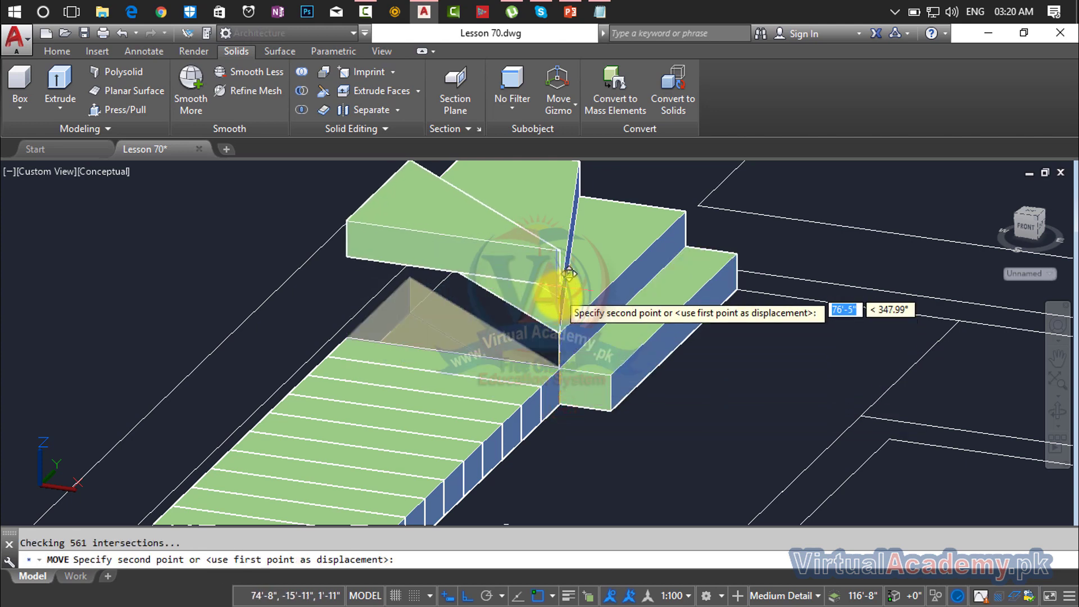
{"action": "left_click", "coordinate": [556, 292]}
- Move the first straight tread next to the winders up from its bottom inner corner to the raised third winder's top inner corner
{"action": "scroll", "coordinate": [537, 309], "scroll_direction": "down", "scroll_amount": 5}
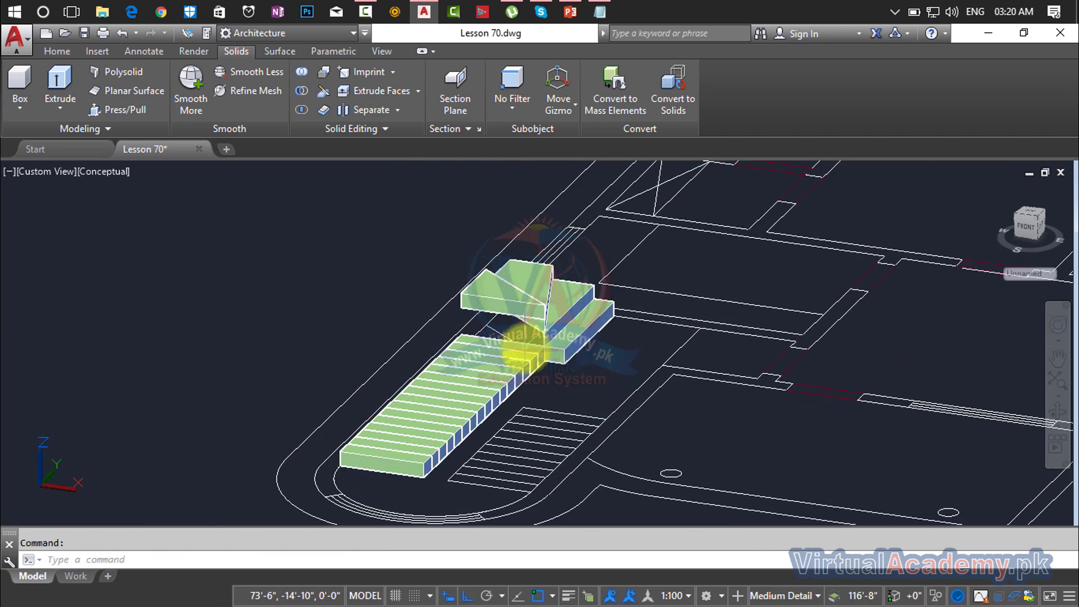
{"action": "scroll", "coordinate": [525, 347], "scroll_direction": "up", "scroll_amount": 5}
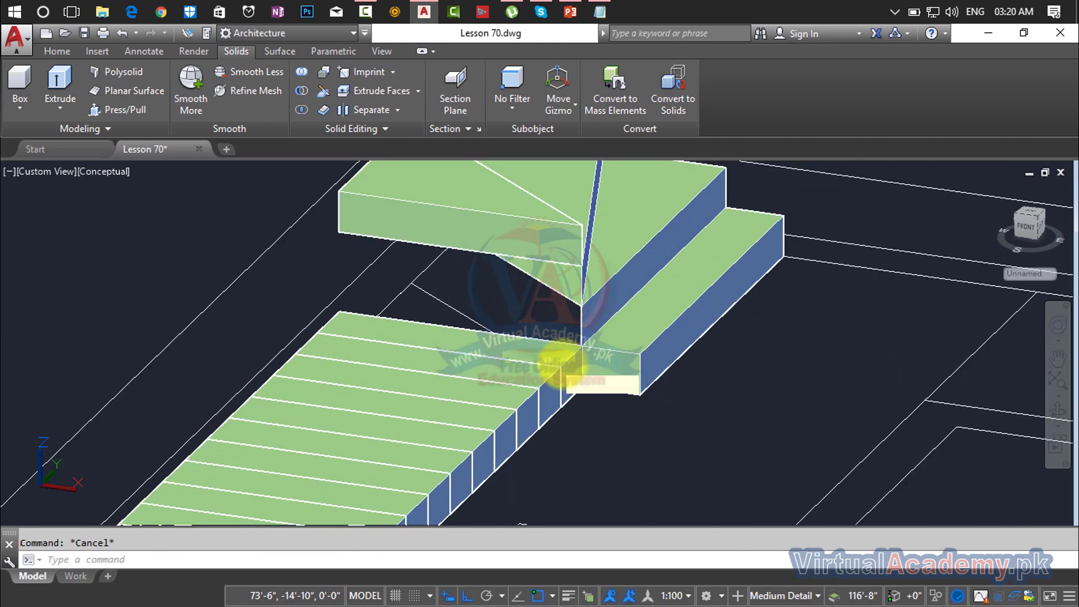
{"action": "key", "text": "Return"}
{"action": "left_click", "coordinate": [571, 367]}
{"action": "key", "text": "Return"}
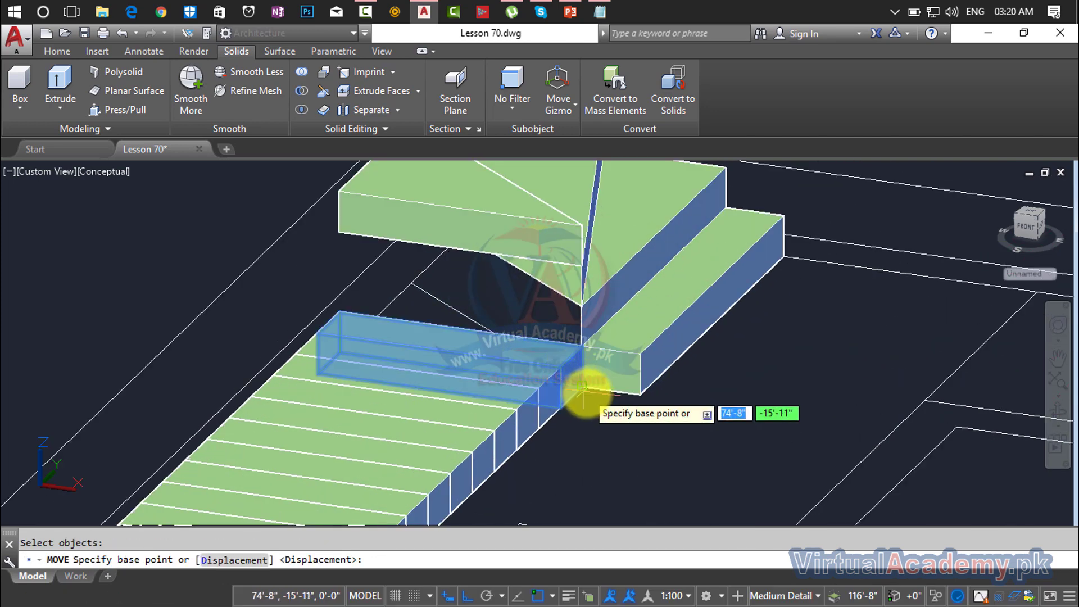
{"action": "left_click", "coordinate": [587, 392]}
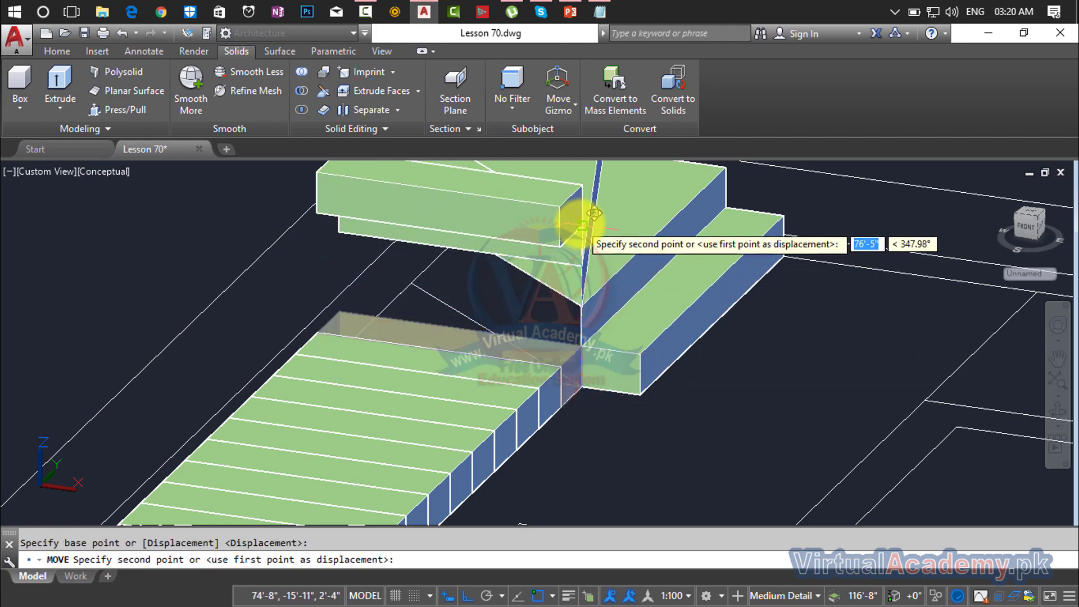
{"action": "scroll", "coordinate": [580, 222], "scroll_direction": "down", "scroll_amount": 3}
{"action": "left_click", "coordinate": [593, 364]}
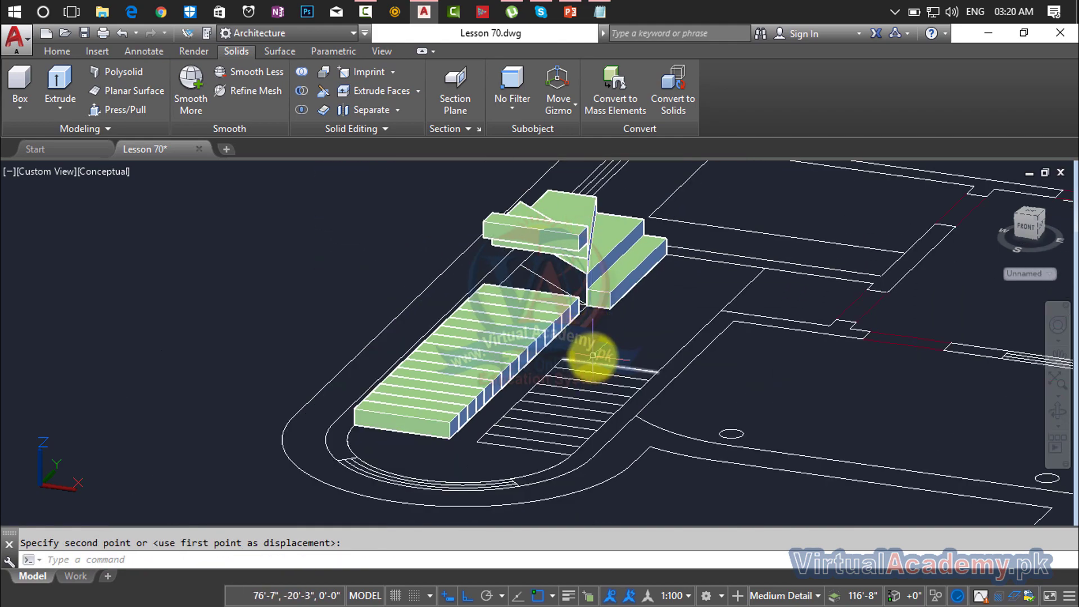
- Move the second straight tread up from its bottom inner corner to the near top corner of the raised first straight tread
{"action": "middle_click_drag", "start_coordinate": [593, 355], "coordinate": [717, 281], "text": "shift"}
{"action": "left_click", "coordinate": [717, 281]}
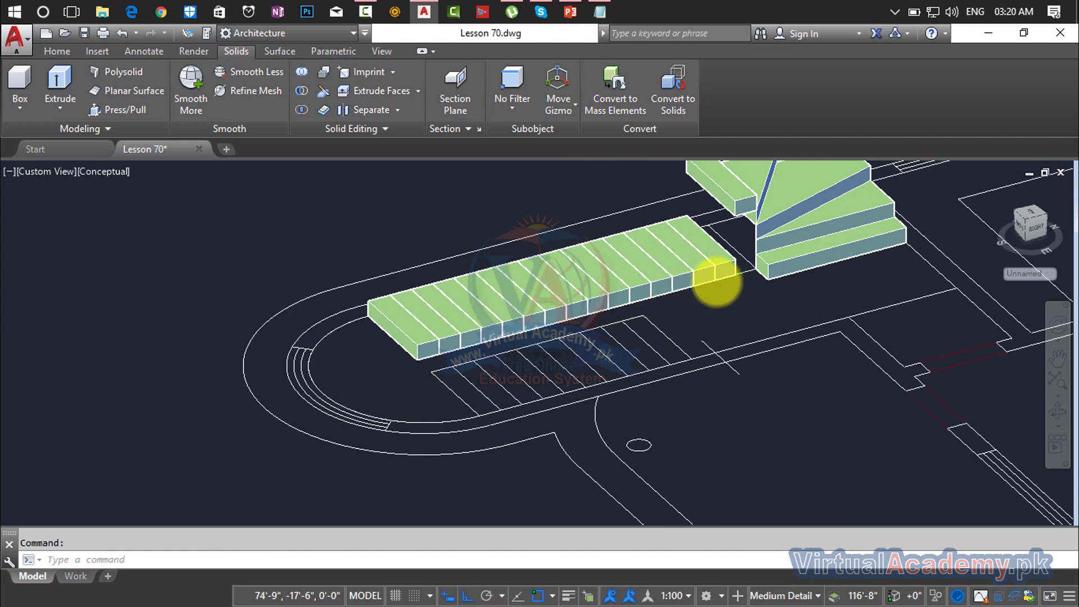
{"action": "scroll", "coordinate": [703, 286], "scroll_direction": "up", "scroll_amount": 3}
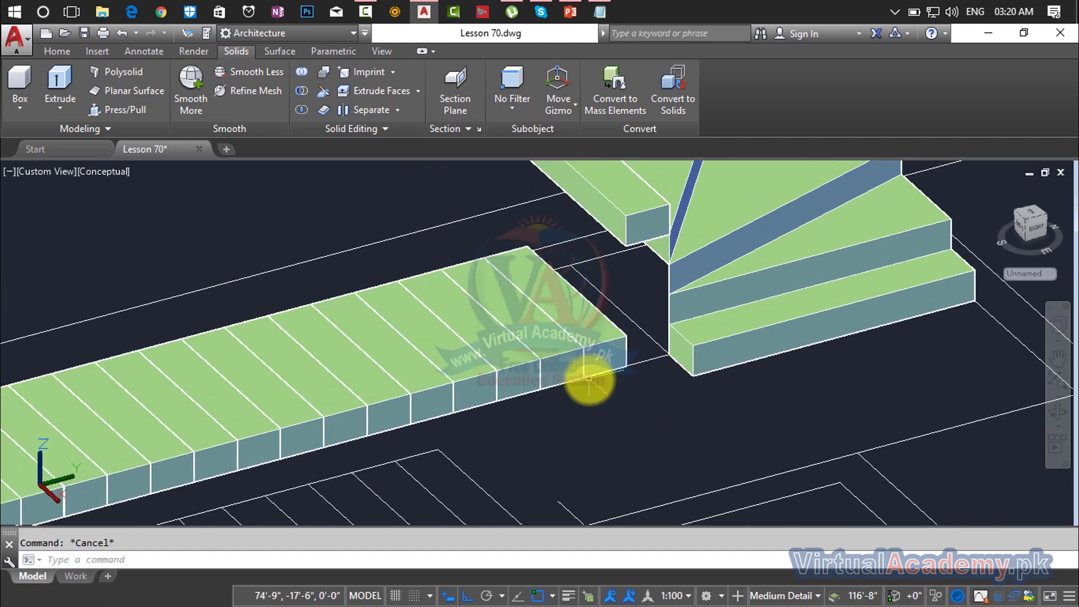
{"action": "type", "text": "m"}
{"action": "key", "text": "Return"}
{"action": "left_click", "coordinate": [595, 366]}
{"action": "key", "text": "Return"}
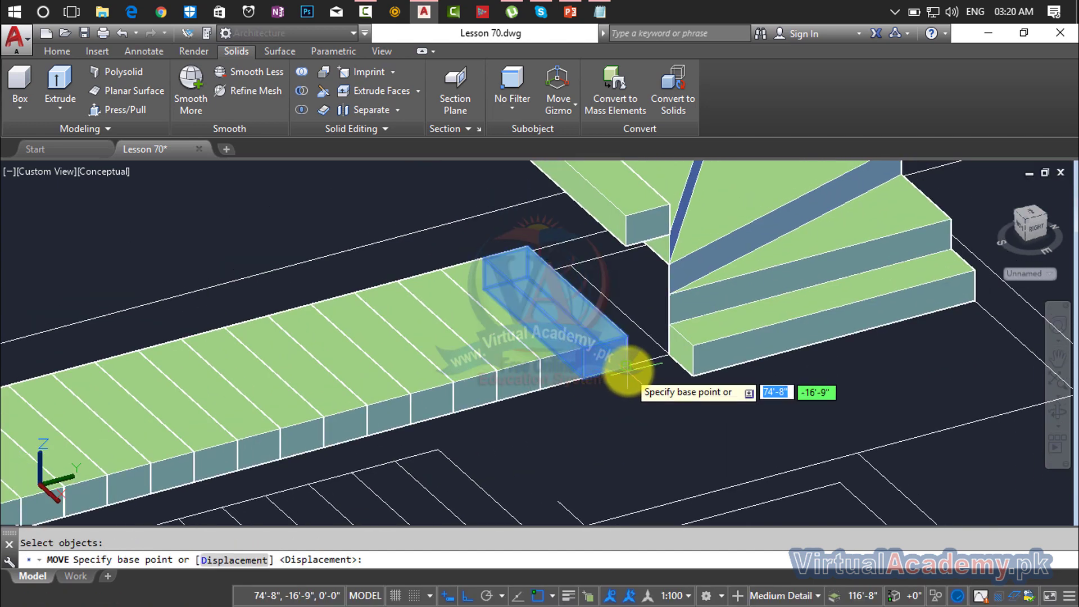
{"action": "left_click", "coordinate": [627, 367]}
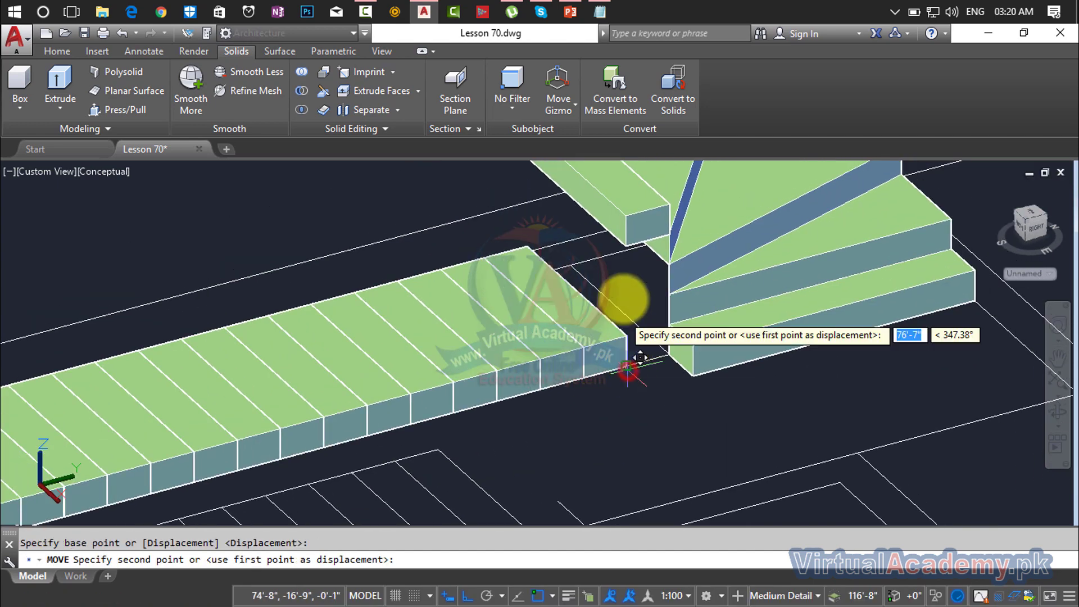
{"action": "left_click", "coordinate": [628, 211]}
{"action": "key", "text": "Escape"}
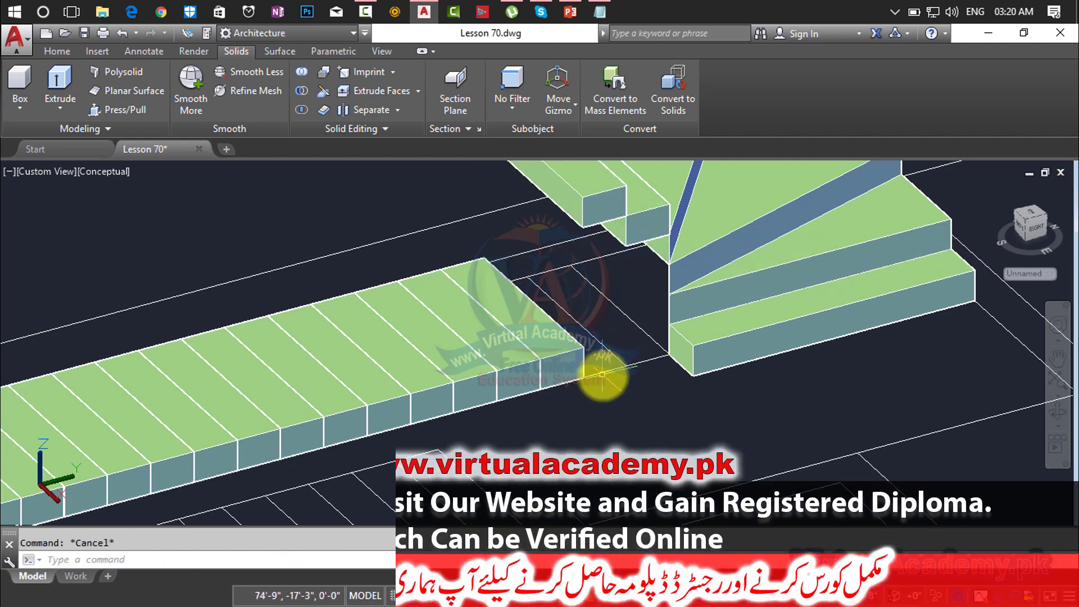
- Move the third straight tread up from its bottom inner corner to the near top corner of the raised second straight tread
{"action": "left_click", "coordinate": [563, 367]}
{"action": "key", "text": "Return"}
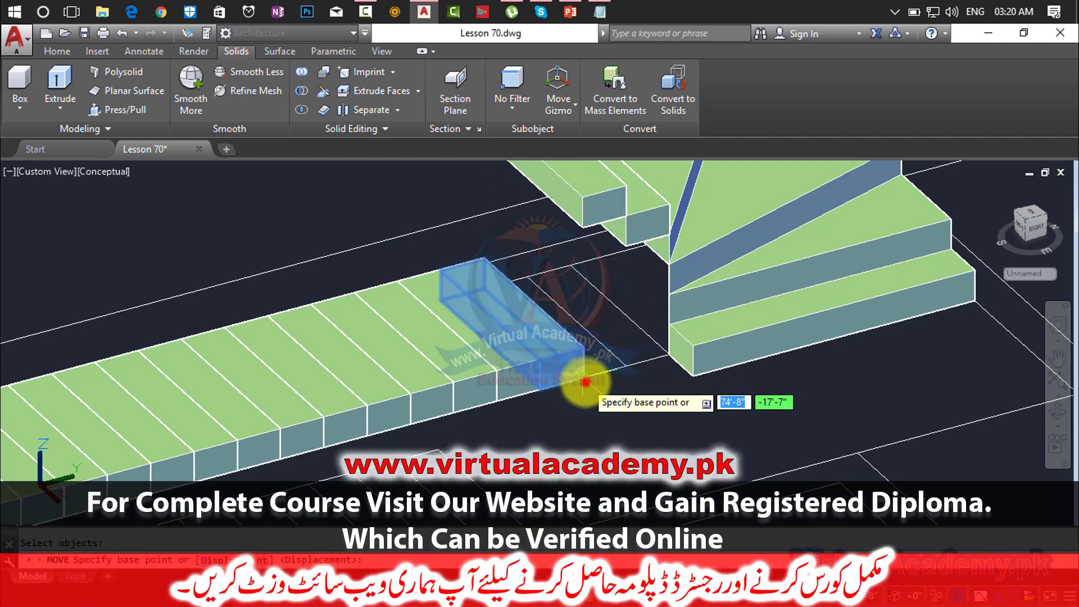
{"action": "left_click", "coordinate": [583, 376]}
{"action": "left_click", "coordinate": [579, 193]}
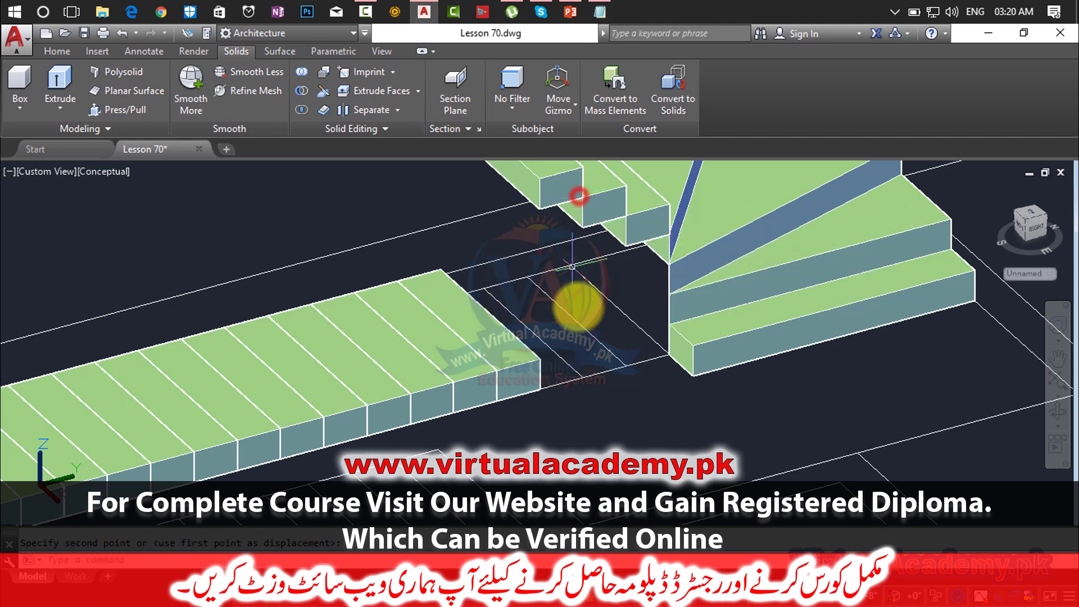
- Move the fourth straight tread up from its bottom inner corner to the near top corner of the raised third straight tread
{"action": "scroll", "coordinate": [578, 349], "scroll_direction": "down", "scroll_amount": 3}
{"action": "middle_click_drag", "start_coordinate": [579, 357], "coordinate": [577, 380]}
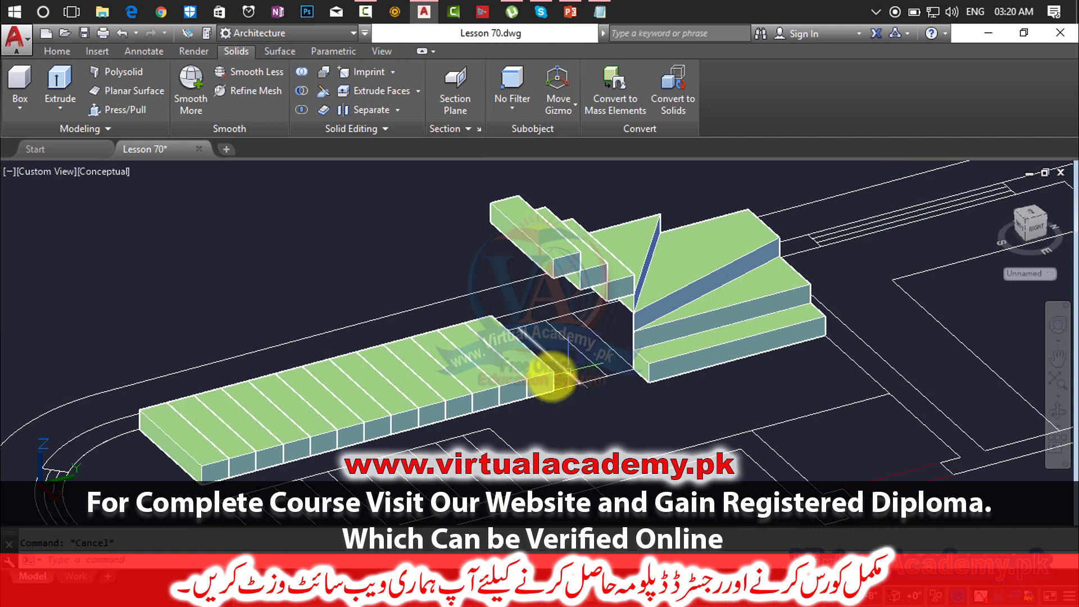
{"action": "key", "text": "m"}
{"action": "key", "text": "Return"}
{"action": "left_click", "coordinate": [537, 377]}
{"action": "key", "text": "Return"}
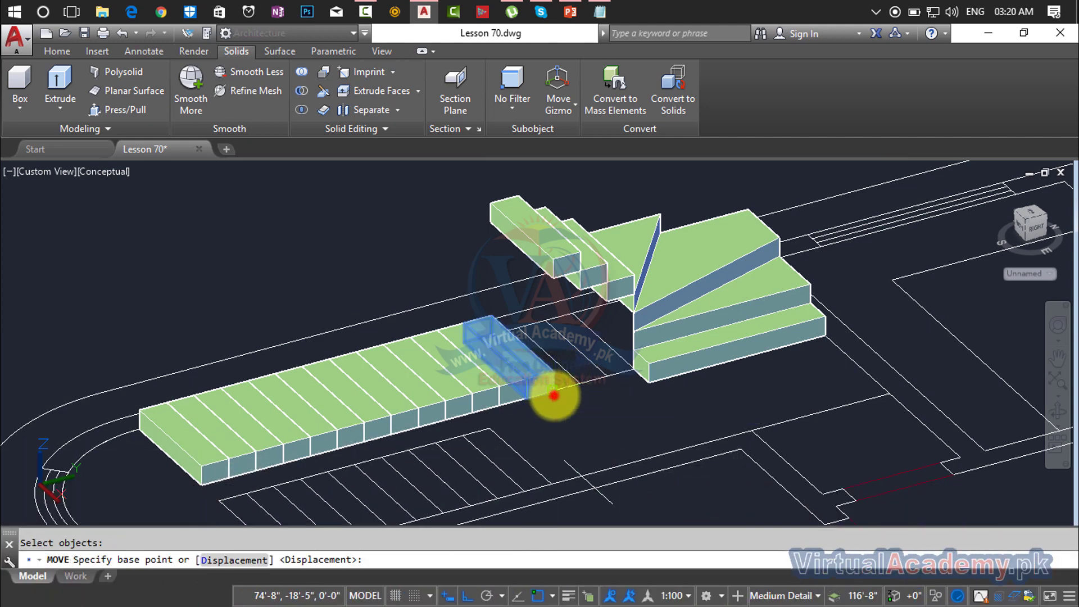
{"action": "left_click", "coordinate": [554, 395]}
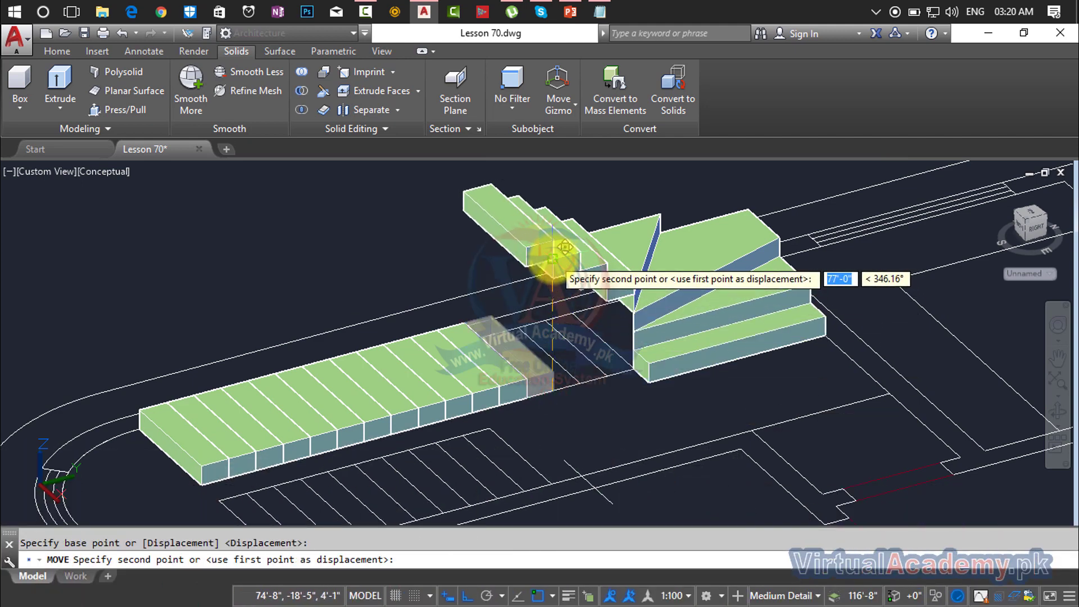
{"action": "left_click", "coordinate": [553, 259]}
- Move the fifth straight tread up from its bottom inner corner to the near top corner of the raised fourth straight tread
{"action": "key", "text": "m"}
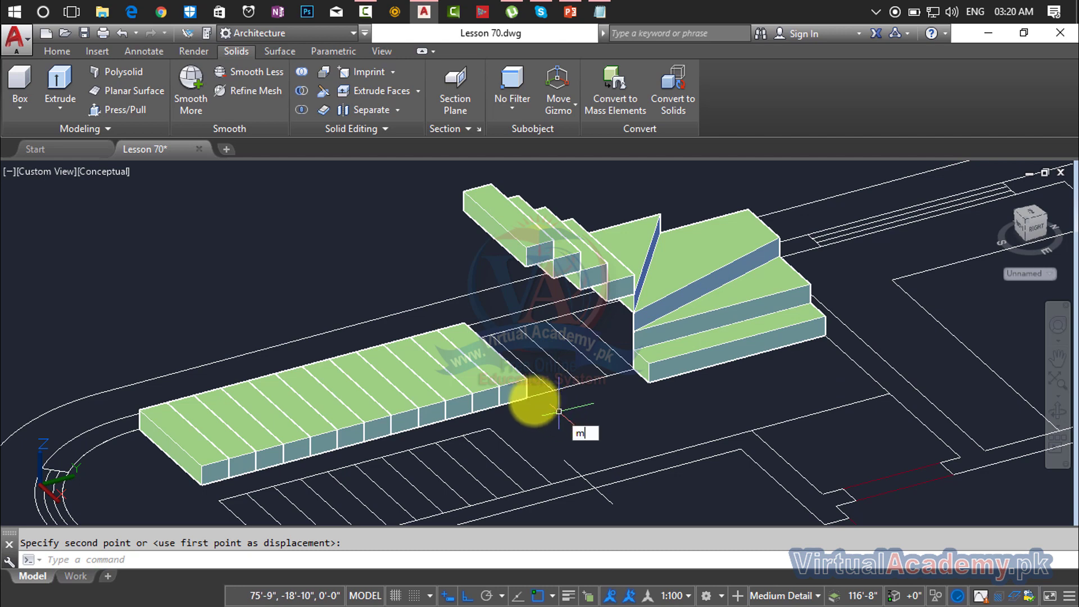
{"action": "key", "text": "Return"}
{"action": "left_click", "coordinate": [514, 391]}
{"action": "key", "text": "Return"}
{"action": "left_click", "coordinate": [525, 397]}
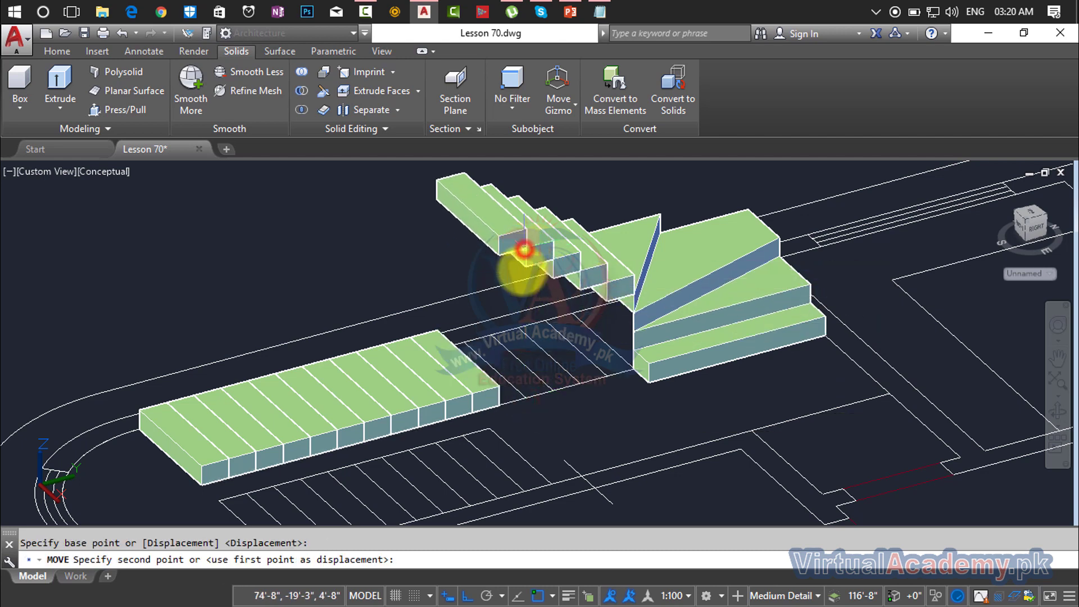
{"action": "left_click", "coordinate": [513, 249]}
- Move the sixth straight tread up from its bottom inner corner to the near top corner of the raised fifth straight tread
{"action": "middle_click_drag", "start_coordinate": [549, 379], "coordinate": [574, 364]}
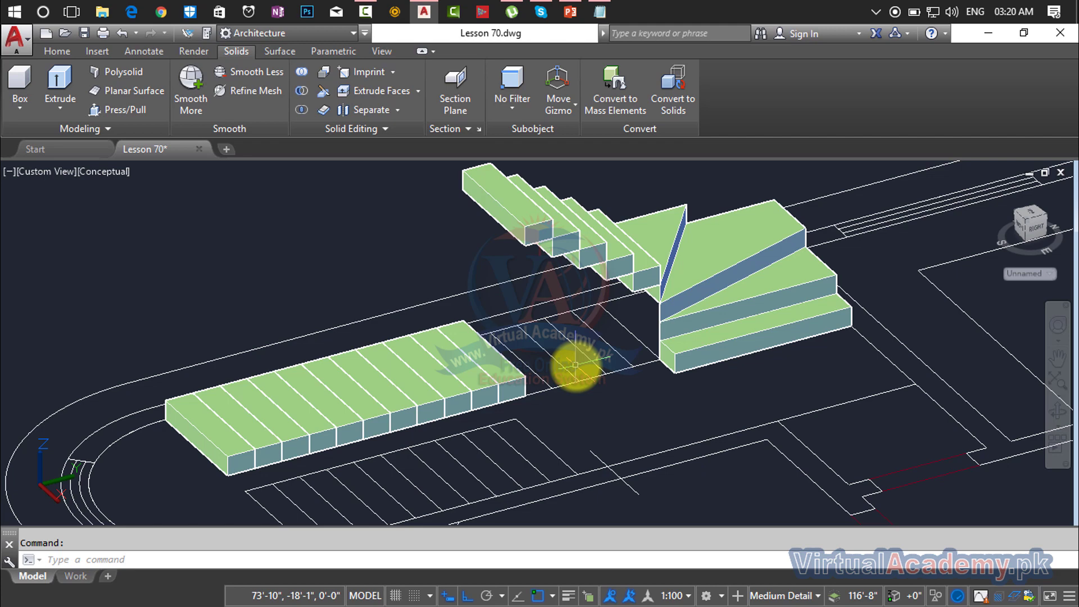
{"action": "key", "text": "Return"}
{"action": "left_click", "coordinate": [513, 392]}
{"action": "key", "text": "Return"}
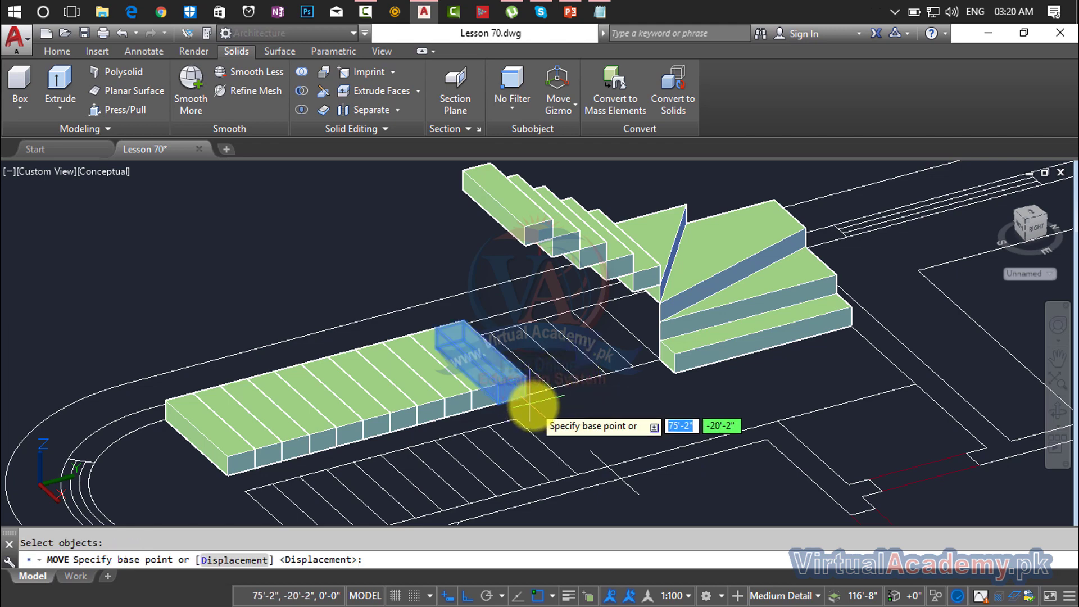
{"action": "left_click", "coordinate": [525, 396]}
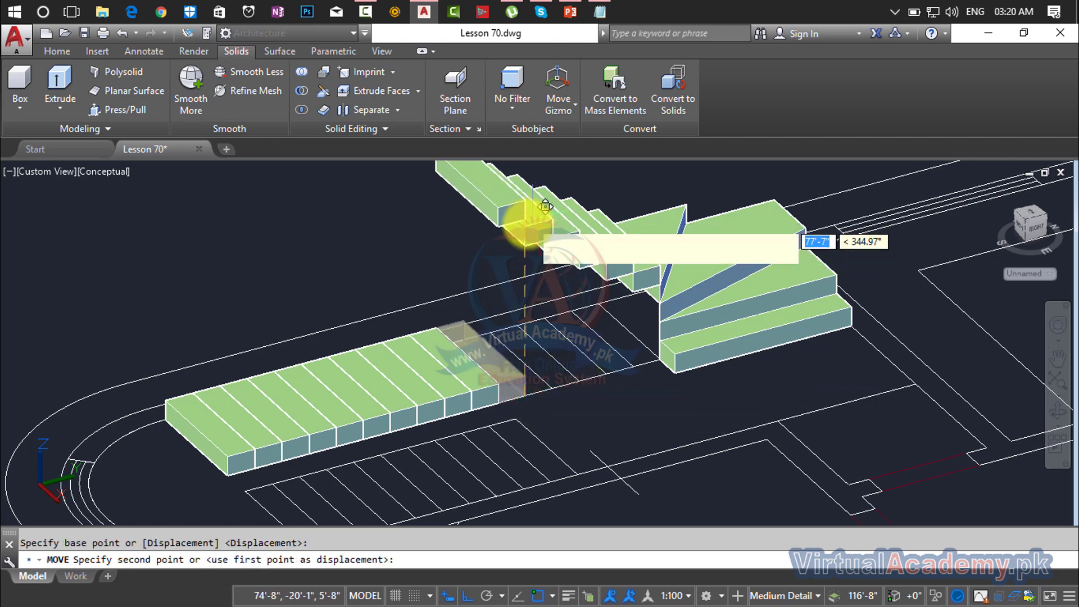
{"action": "left_click", "coordinate": [523, 228]}
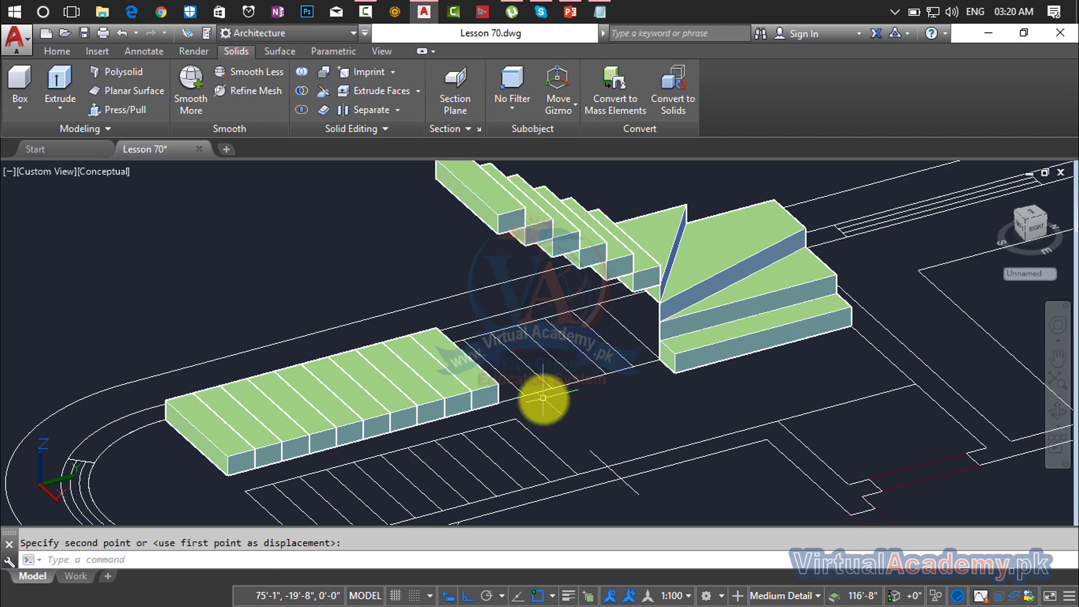
- Move the seventh straight tread up from its bottom inner corner to the near top corner of the raised sixth straight tread
{"action": "type", "text": "m"}
{"action": "key", "text": "Return"}
{"action": "left_click", "coordinate": [494, 401]}
{"action": "key", "text": "Return"}
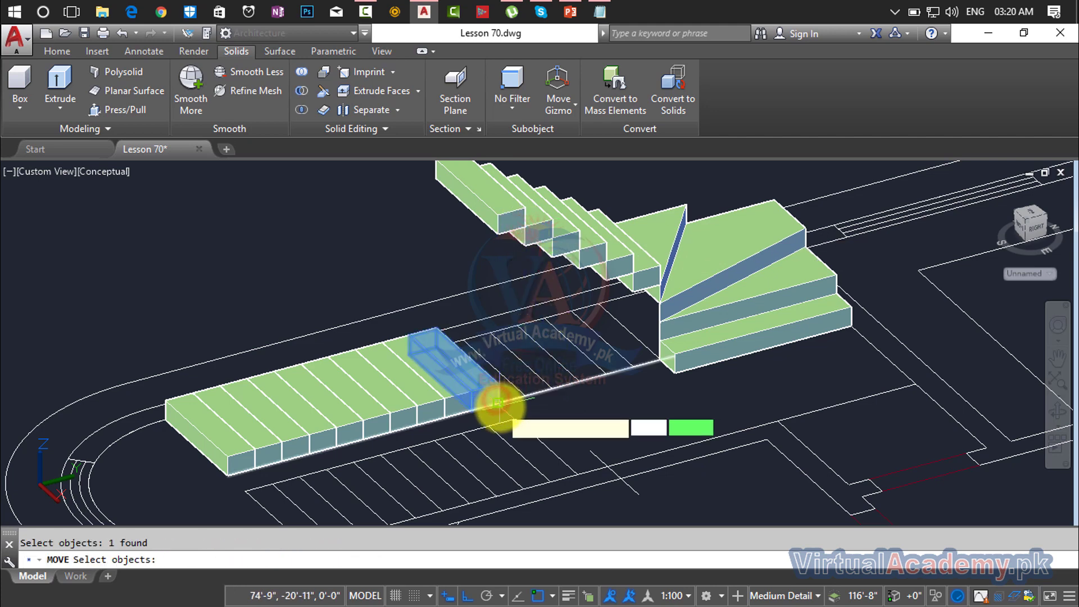
{"action": "left_click", "coordinate": [501, 407]}
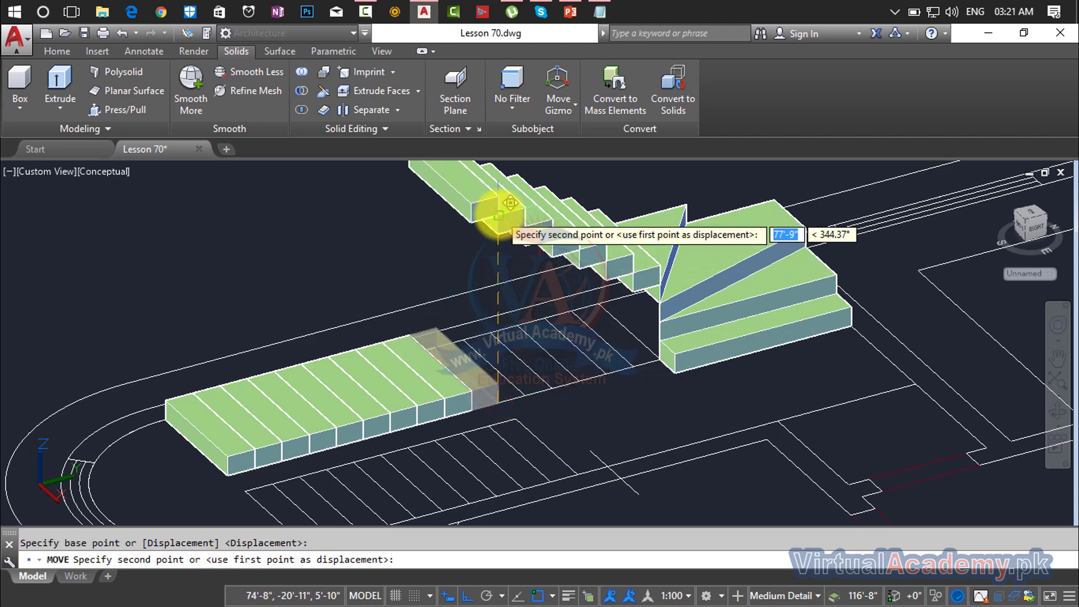
{"action": "left_click", "coordinate": [499, 214]}
- Move the eighth straight tread up from its bottom inner corner to the near top corner of the raised seventh straight tread
{"action": "key", "text": "Return"}
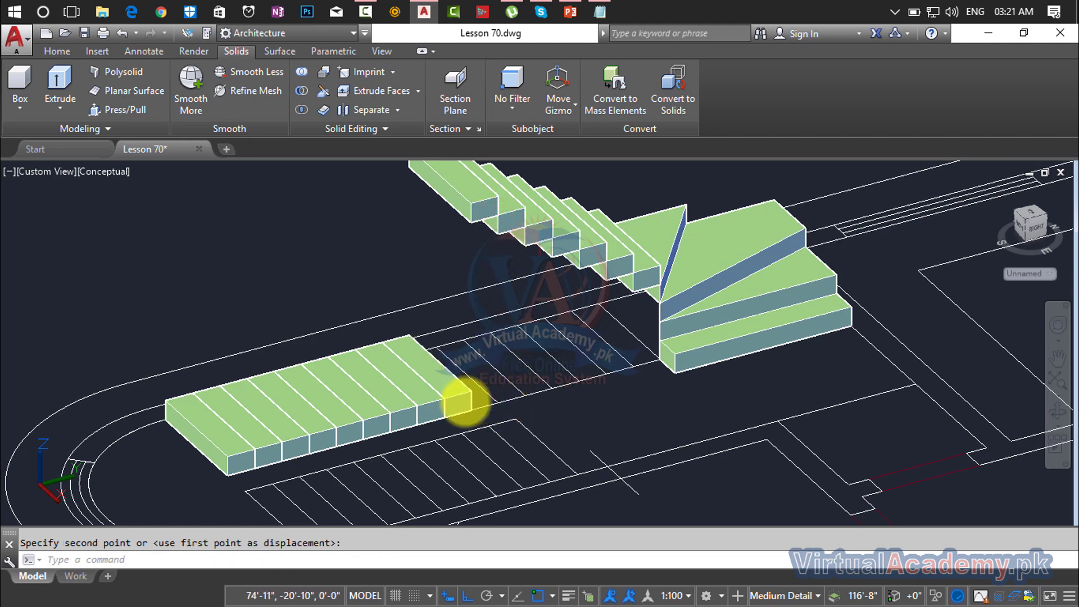
{"action": "left_click", "coordinate": [457, 403]}
{"action": "key", "text": "Return"}
{"action": "left_click", "coordinate": [475, 411]}
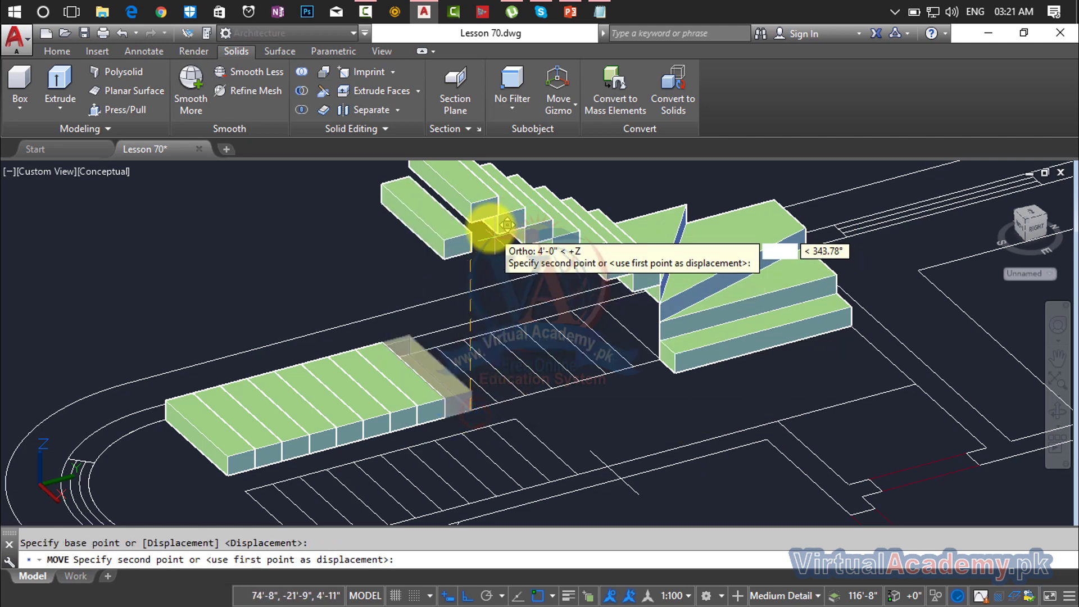
{"action": "left_click", "coordinate": [471, 198]}
- Move the ninth straight tread up from its bottom inner corner to the near top corner of the raised eighth straight tread
{"action": "middle_click_drag", "start_coordinate": [469, 264], "coordinate": [574, 272]}
{"action": "key", "text": "Return"}
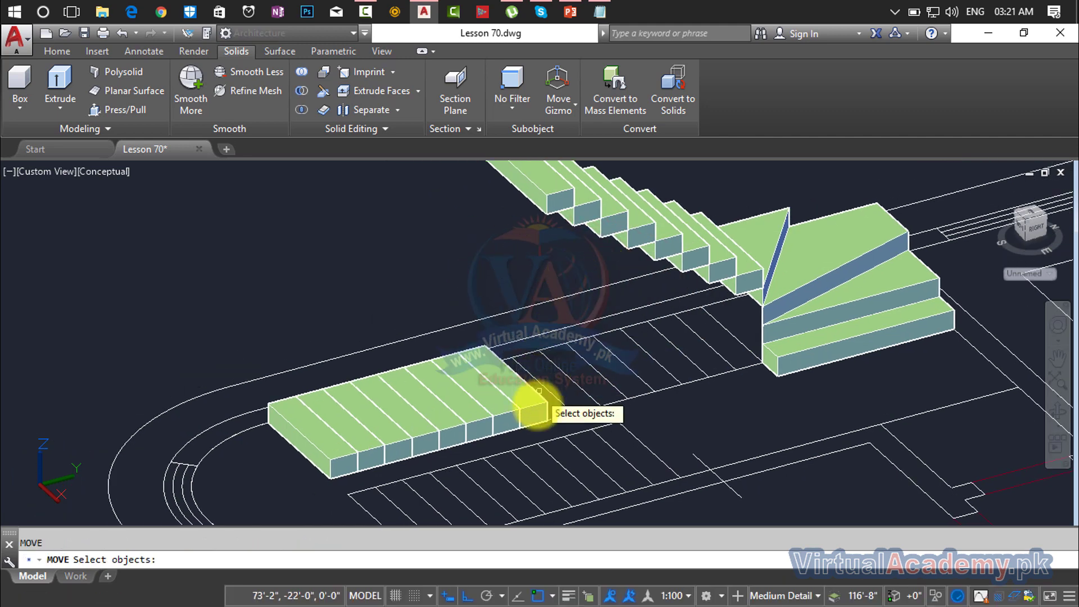
{"action": "left_click", "coordinate": [534, 405]}
{"action": "key", "text": "Return"}
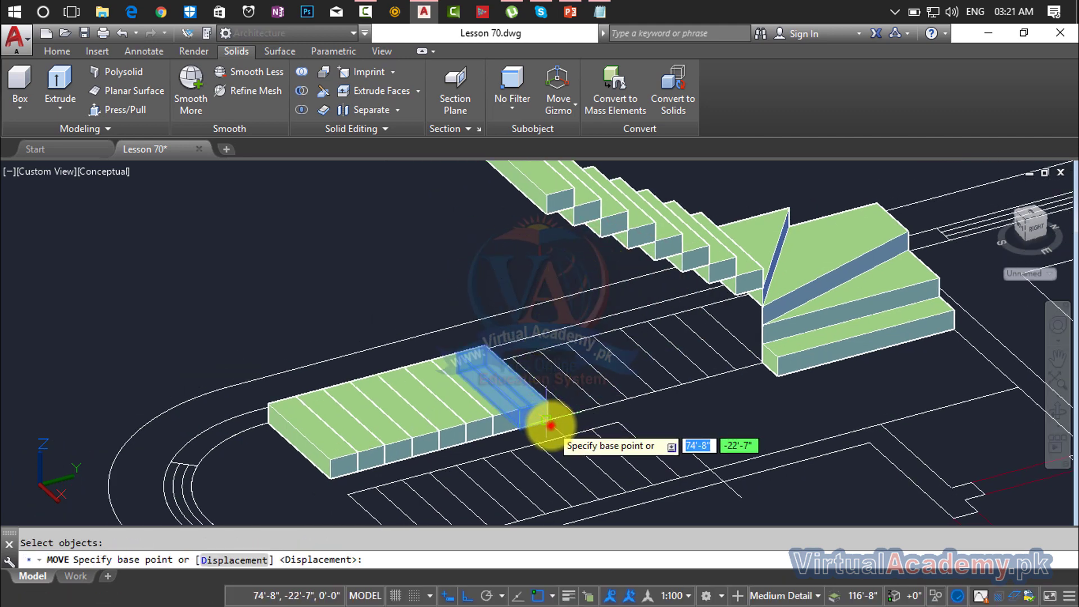
{"action": "left_click", "coordinate": [550, 425]}
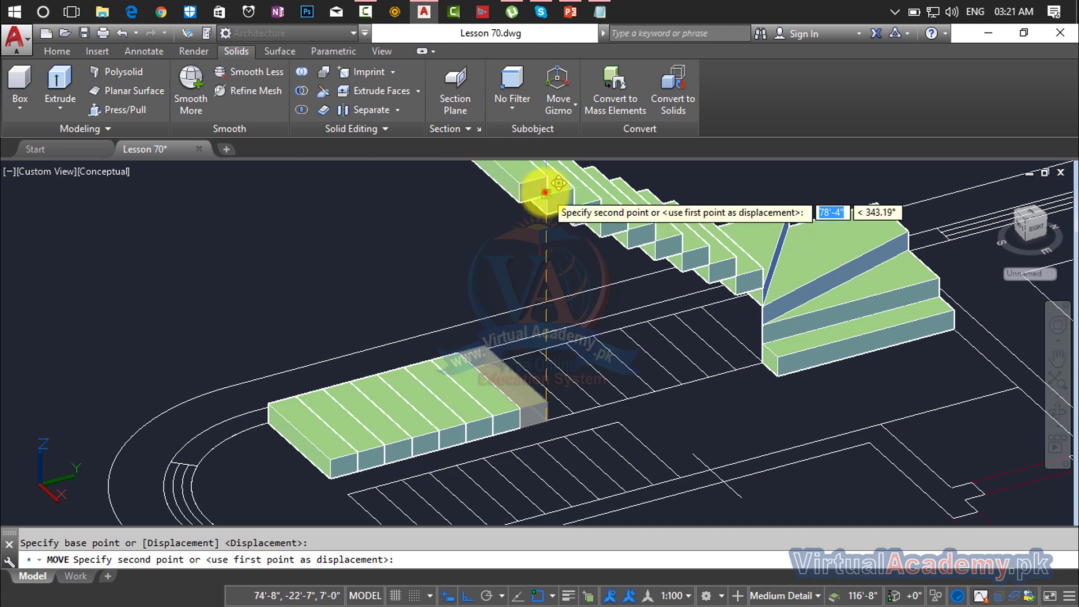
{"action": "left_click", "coordinate": [544, 192]}
- Try to move the tenth straight tread up from its bottom inner corner to the near top corner of the raised ninth straight tread
{"action": "type", "text": "m"}
{"action": "key", "text": "Return"}
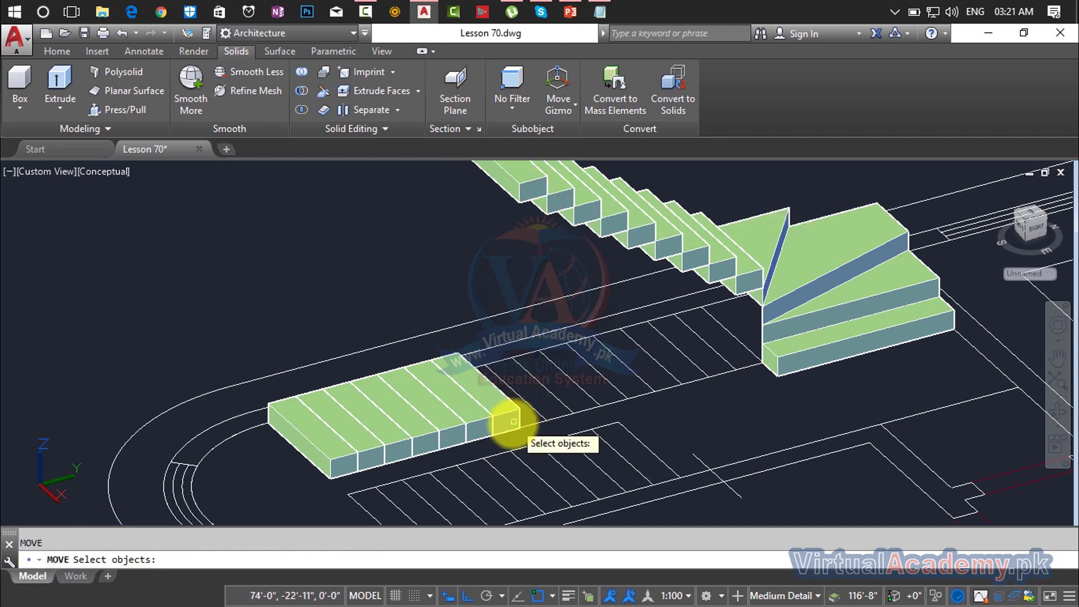
{"action": "left_click", "coordinate": [509, 424]}
{"action": "key", "text": "Return"}
{"action": "left_click", "coordinate": [520, 429]}
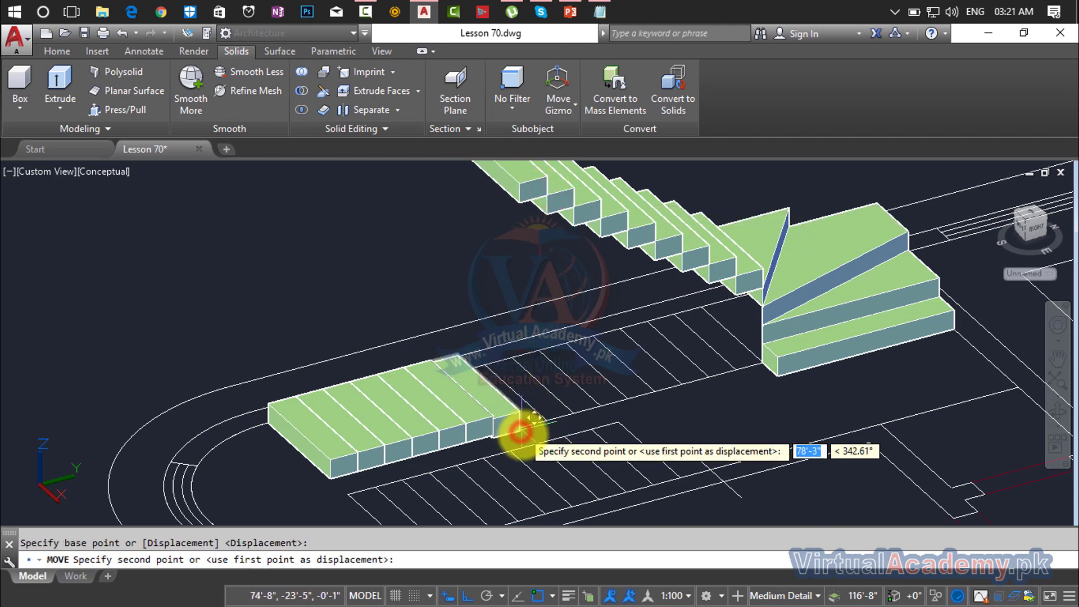
{"action": "middle_click_drag", "start_coordinate": [513, 433], "coordinate": [513, 499]}
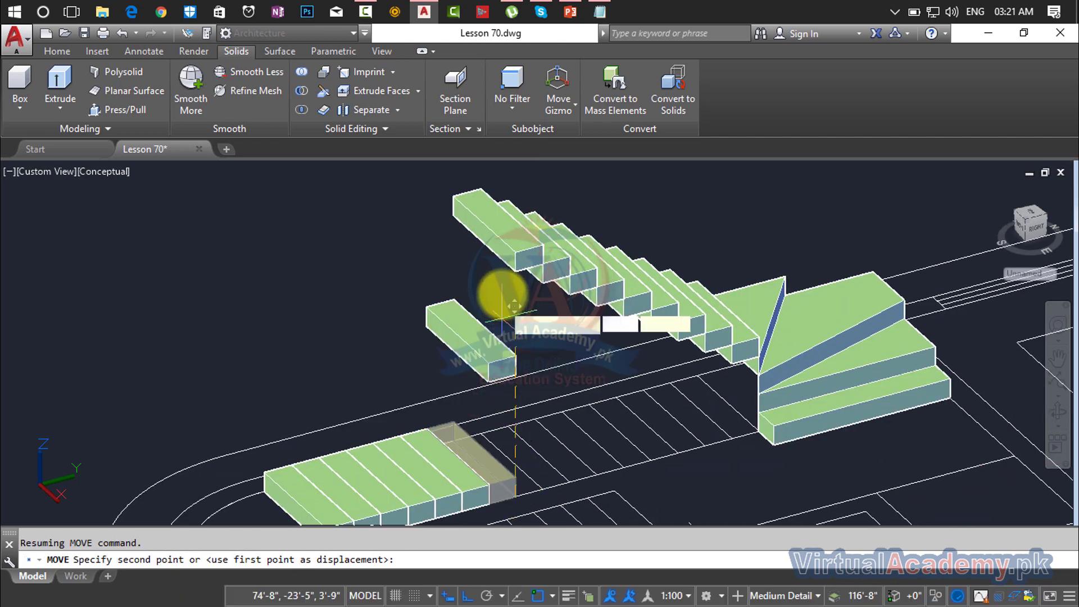
{"action": "left_click", "coordinate": [513, 245]}
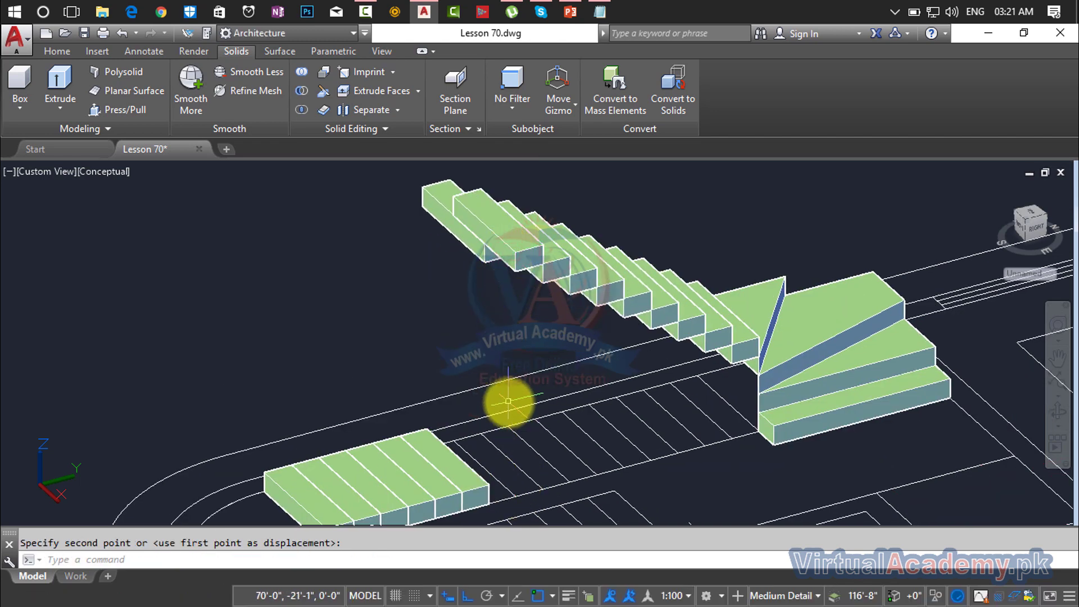
- Undo the last move and move the tenth straight tread up from its bottom inner corner to the near top corner of the raised ninth tread
{"action": "key", "text": "ctrl+z"}
{"action": "scroll", "coordinate": [508, 400], "scroll_direction": "down", "scroll_amount": 3}
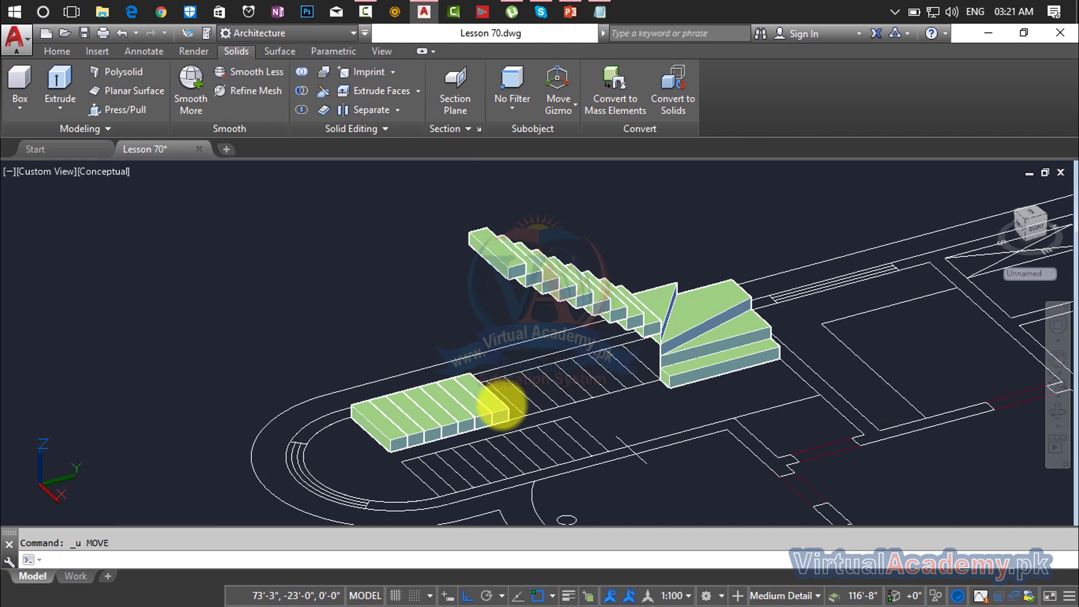
{"action": "key", "text": "Return"}
{"action": "left_click", "coordinate": [501, 412]}
{"action": "key", "text": "Return"}
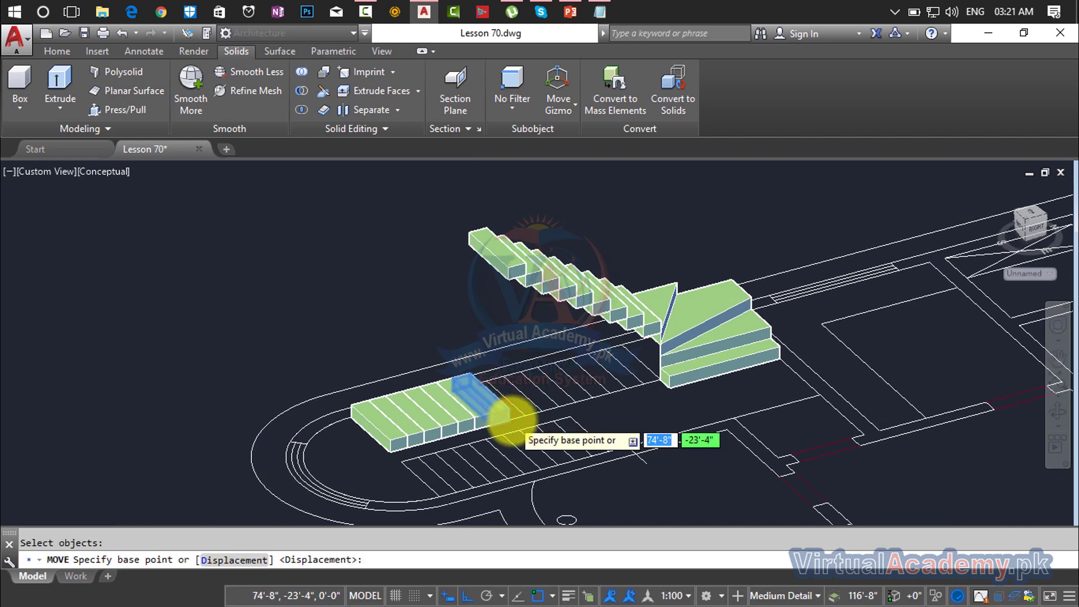
{"action": "scroll", "coordinate": [505, 417], "scroll_direction": "up", "scroll_amount": 3}
{"action": "left_click", "coordinate": [508, 422]}
{"action": "scroll", "coordinate": [508, 423], "scroll_direction": "down", "scroll_amount": 4}
{"action": "middle_click_drag", "start_coordinate": [507, 426], "coordinate": [501, 499]}
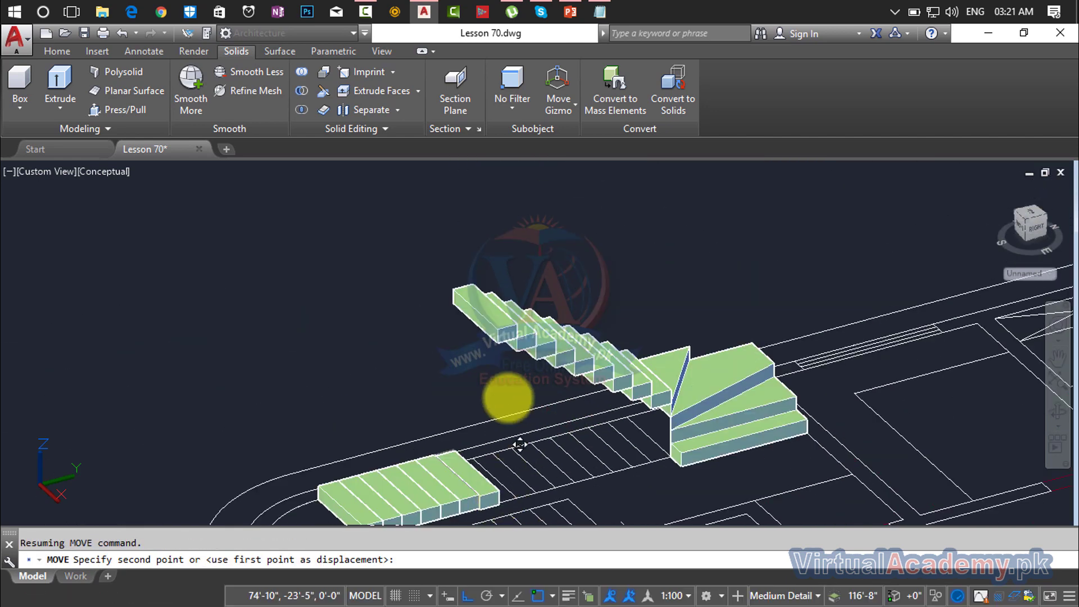
{"action": "scroll", "coordinate": [497, 339], "scroll_direction": "up", "scroll_amount": 3}
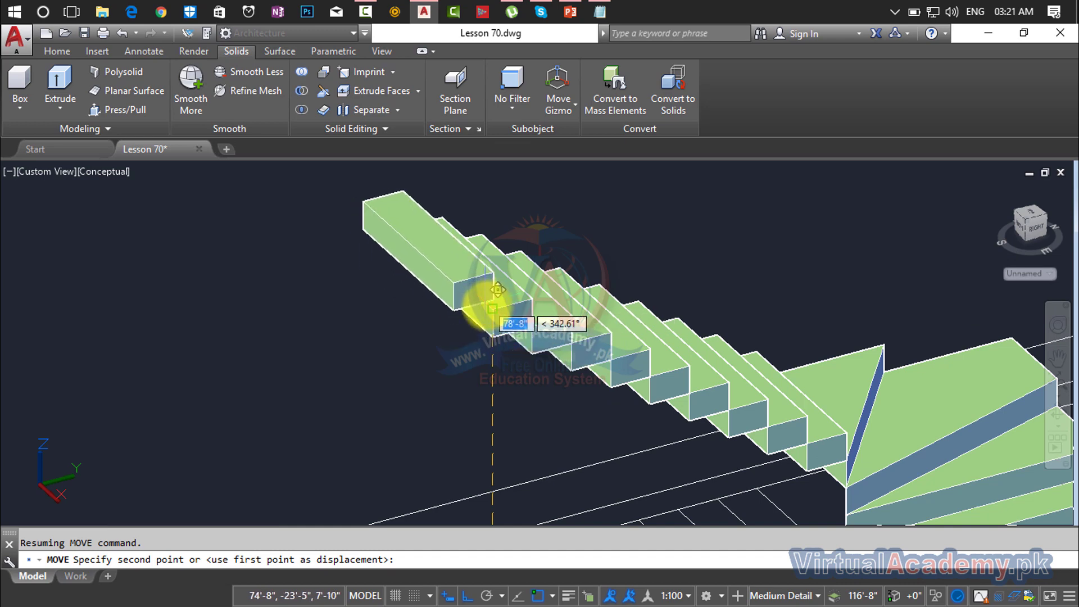
{"action": "left_click", "coordinate": [489, 307]}
{"action": "scroll", "coordinate": [492, 337], "scroll_direction": "down", "scroll_amount": 4}
{"action": "scroll", "coordinate": [501, 318], "scroll_direction": "up", "scroll_amount": 1}
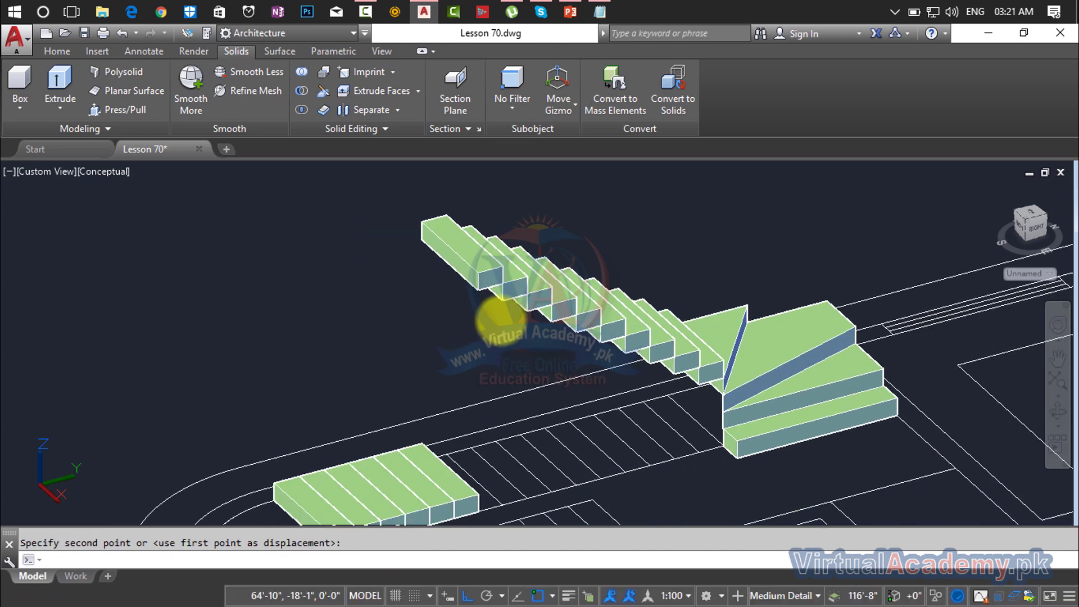
- Try to move the eleventh straight tread up to the raised tenth straight tread, and undo the move
{"action": "key", "text": "Return"}
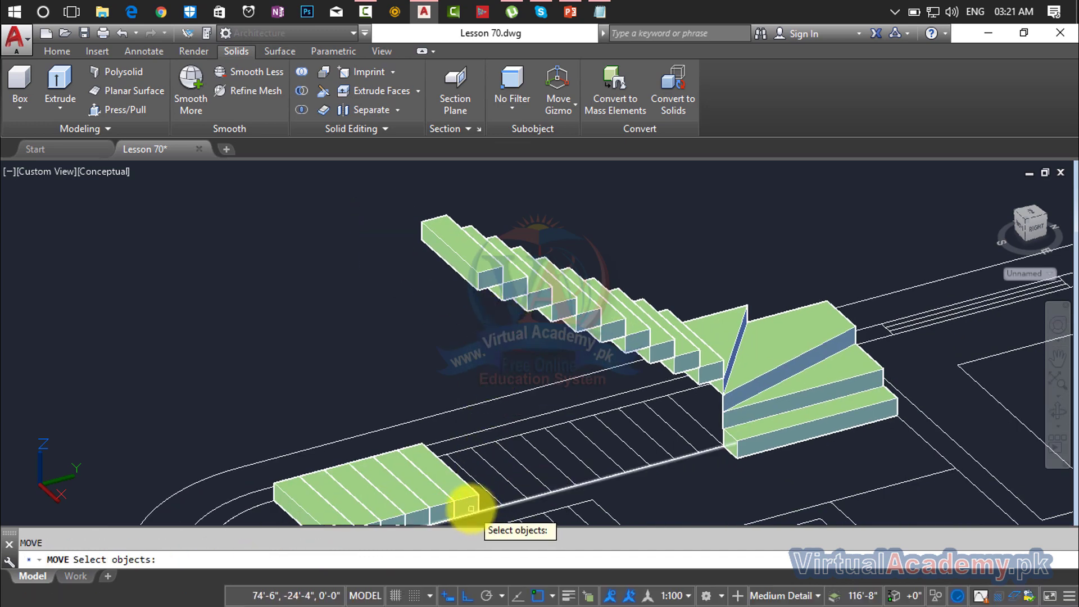
{"action": "left_click", "coordinate": [471, 505]}
{"action": "key", "text": "Return"}
{"action": "left_click", "coordinate": [478, 505]}
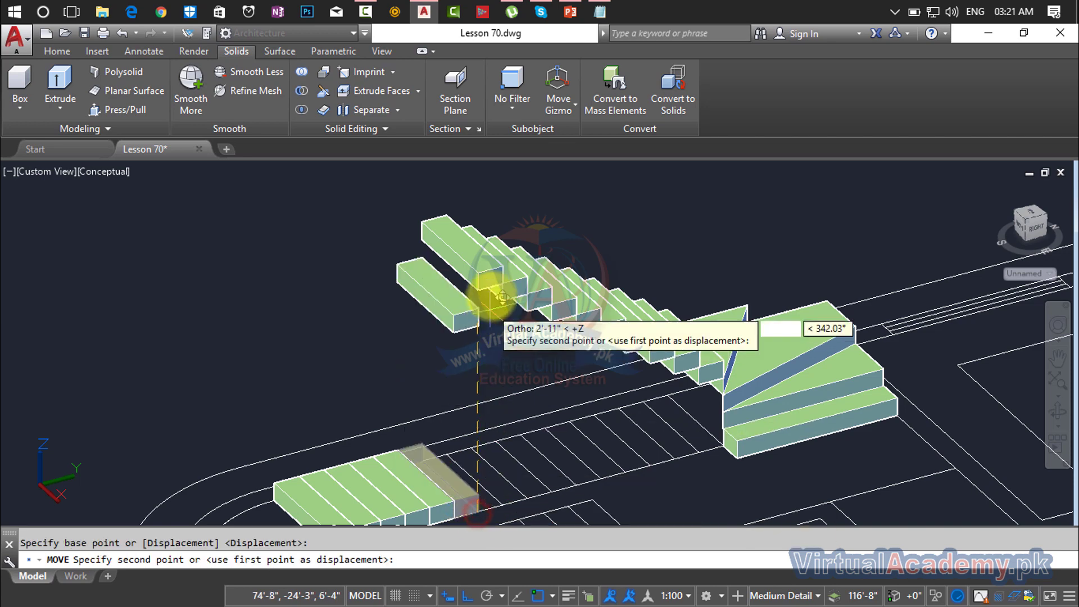
{"action": "left_click", "coordinate": [487, 265]}
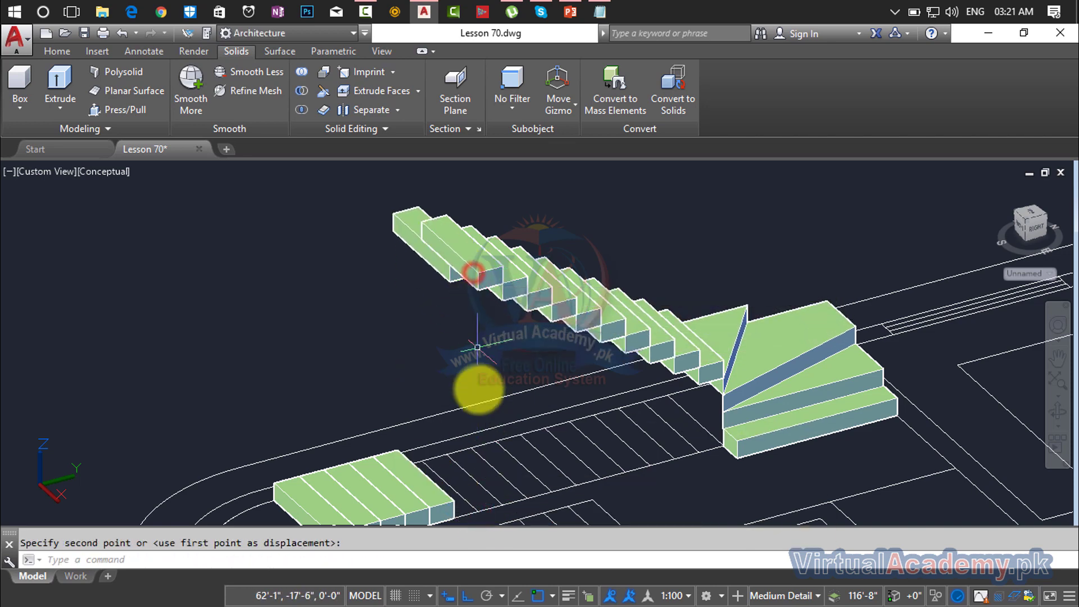
{"action": "key", "text": "ctrl+z"}
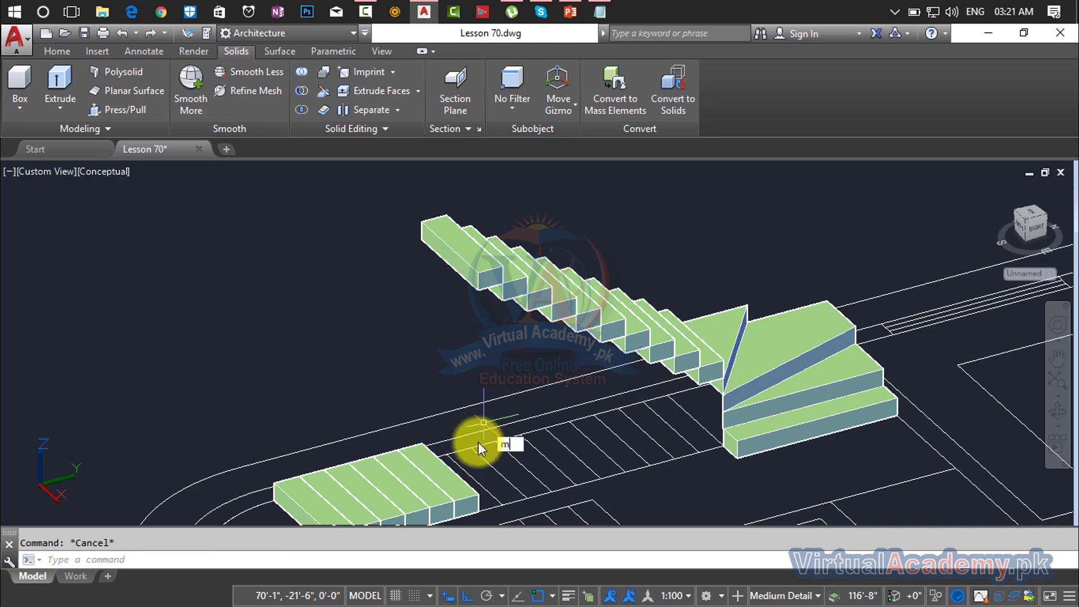
- Move the eleventh straight tread up from its bottom inner corner to the near top corner of the raised tenth straight tread
{"action": "key", "text": "Return"}
{"action": "left_click", "coordinate": [474, 498]}
{"action": "key", "text": "Return"}
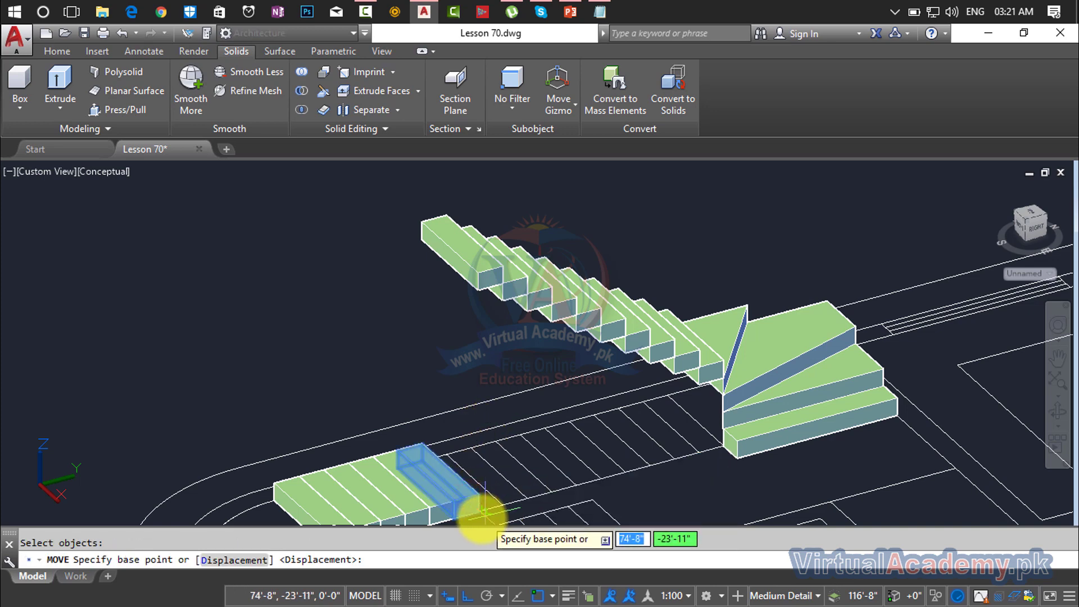
{"action": "left_click", "coordinate": [479, 515]}
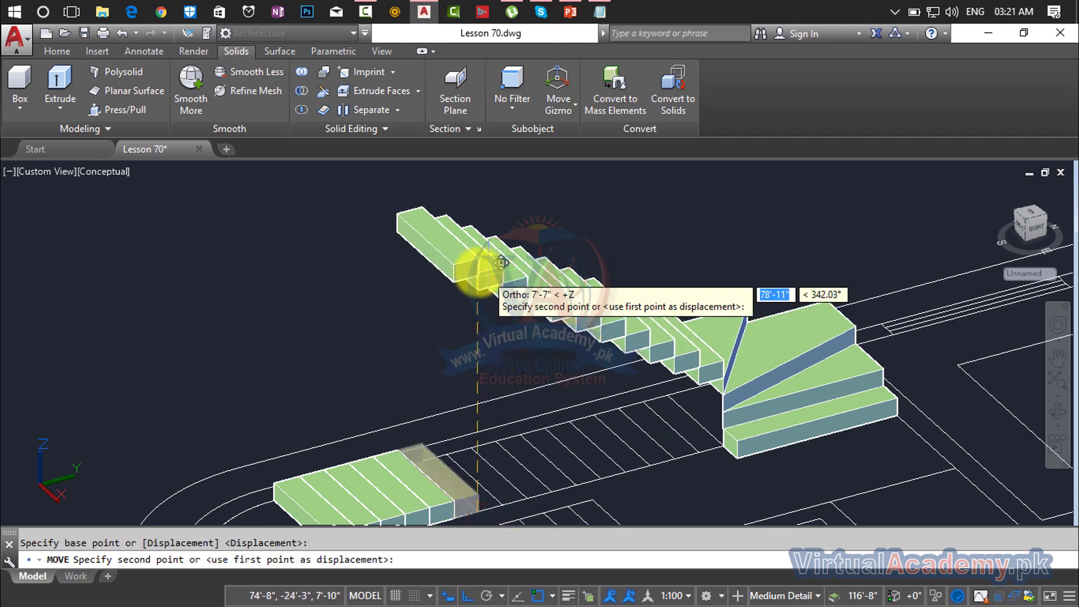
{"action": "scroll", "coordinate": [480, 274], "scroll_direction": "up", "scroll_amount": 5}
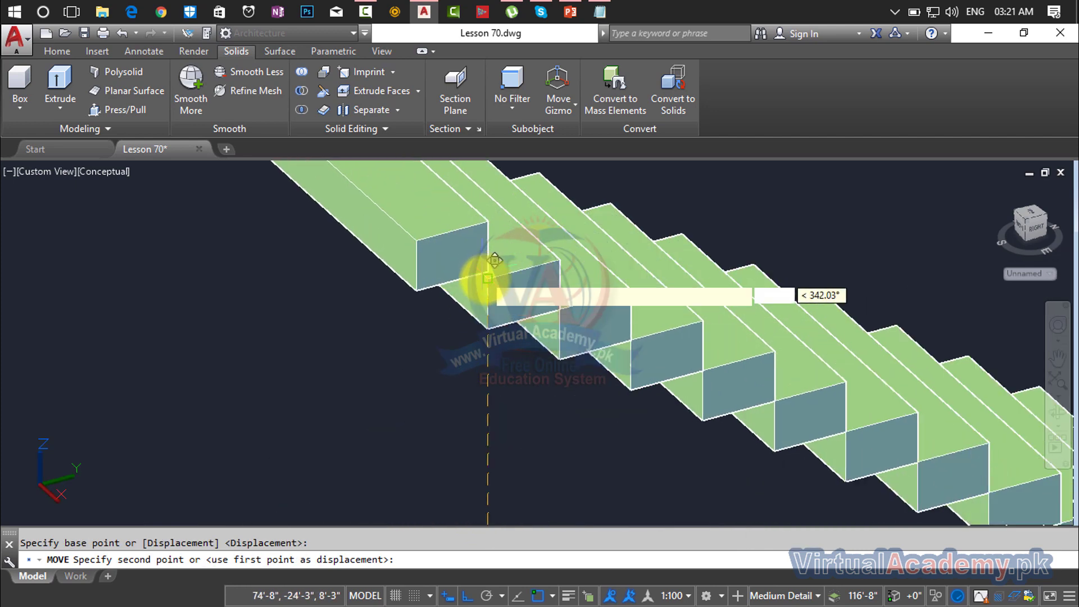
{"action": "left_click", "coordinate": [486, 281]}
{"action": "scroll", "coordinate": [503, 369], "scroll_direction": "down", "scroll_amount": 5}
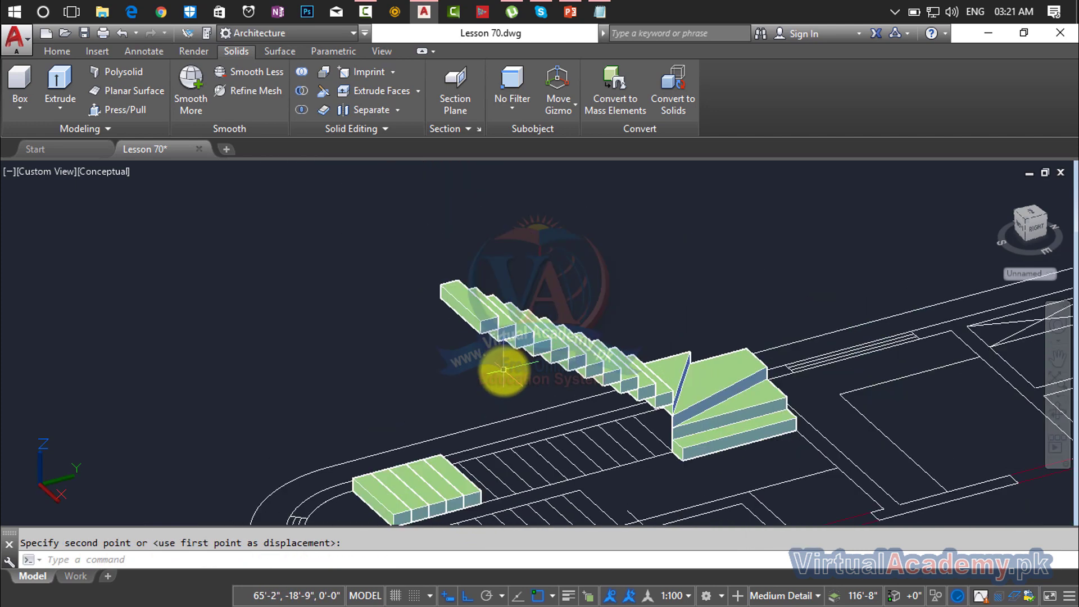
- Move the twelfth straight tread up from its bottom inner corner to the near top corner of the raised eleventh straight tread
{"action": "key", "text": "Return"}
{"action": "left_click", "coordinate": [474, 498]}
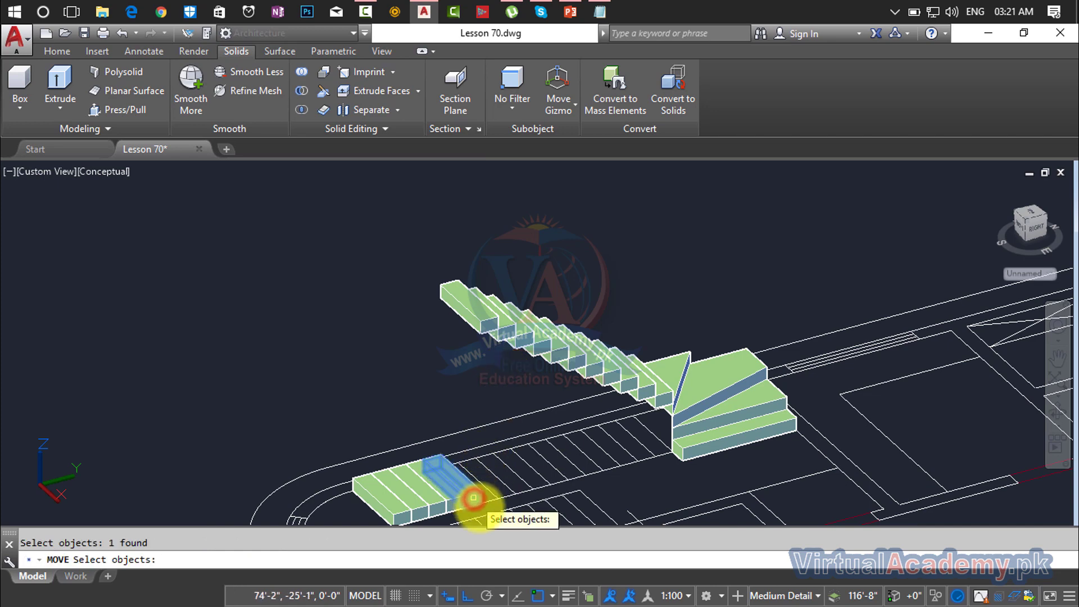
{"action": "key", "text": "Return"}
{"action": "scroll", "coordinate": [477, 503], "scroll_direction": "up", "scroll_amount": 3}
{"action": "left_click", "coordinate": [477, 506]}
{"action": "scroll", "coordinate": [488, 501], "scroll_direction": "down", "scroll_amount": 5}
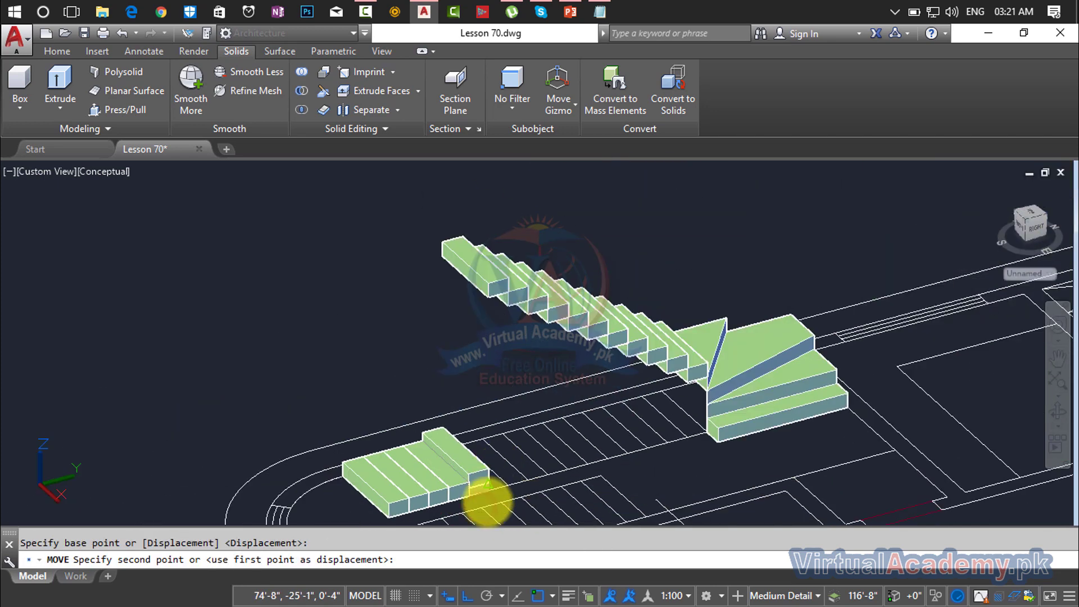
{"action": "scroll", "coordinate": [458, 329], "scroll_direction": "up", "scroll_amount": 3}
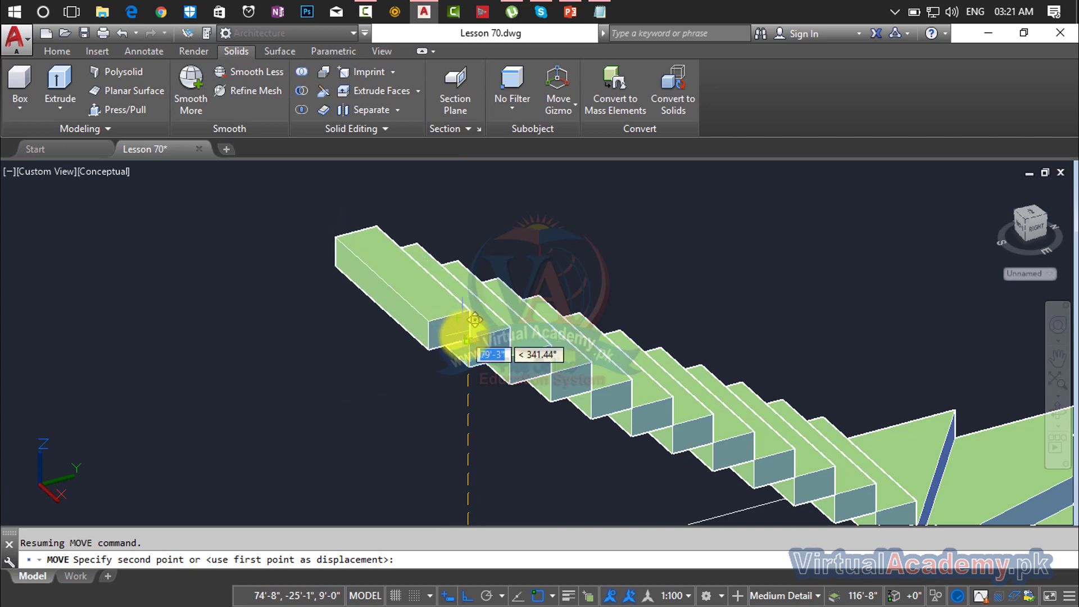
{"action": "left_click", "coordinate": [469, 359]}
{"action": "scroll", "coordinate": [472, 354], "scroll_direction": "down", "scroll_amount": 4}
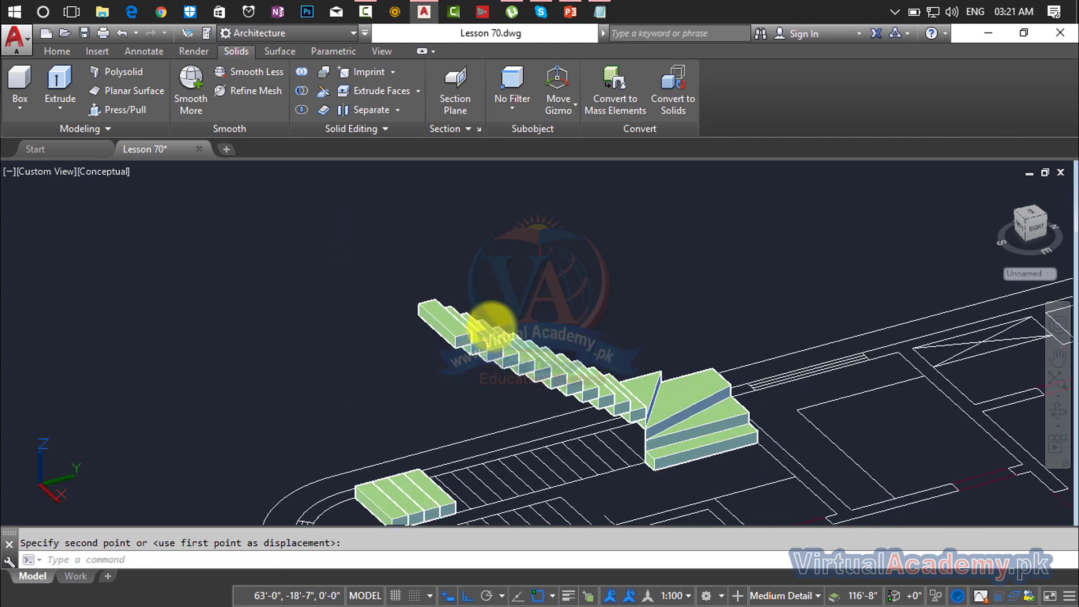
- Move the thirteenth straight tread up from its bottom inner corner to the near top corner of the raised twelfth straight tread
{"action": "scroll", "coordinate": [466, 444], "scroll_direction": "up", "scroll_amount": 4}
{"action": "scroll", "coordinate": [466, 444], "scroll_direction": "up", "scroll_amount": 2}
{"action": "key", "text": "Escape"}
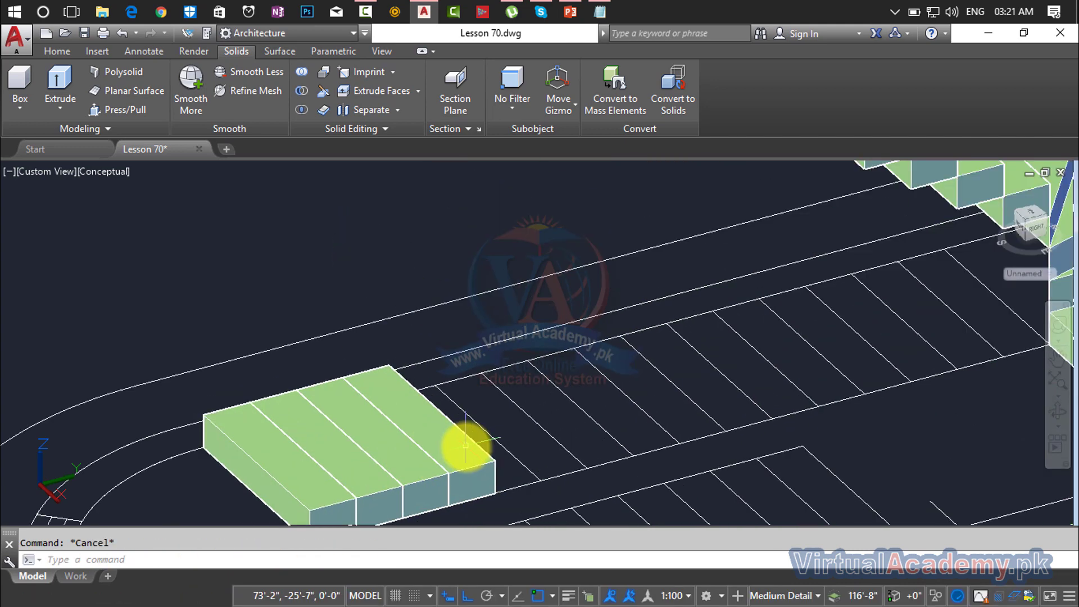
{"action": "type", "text": "m"}
{"action": "key", "text": "Return"}
{"action": "left_click", "coordinate": [477, 472]}
{"action": "key", "text": "Return"}
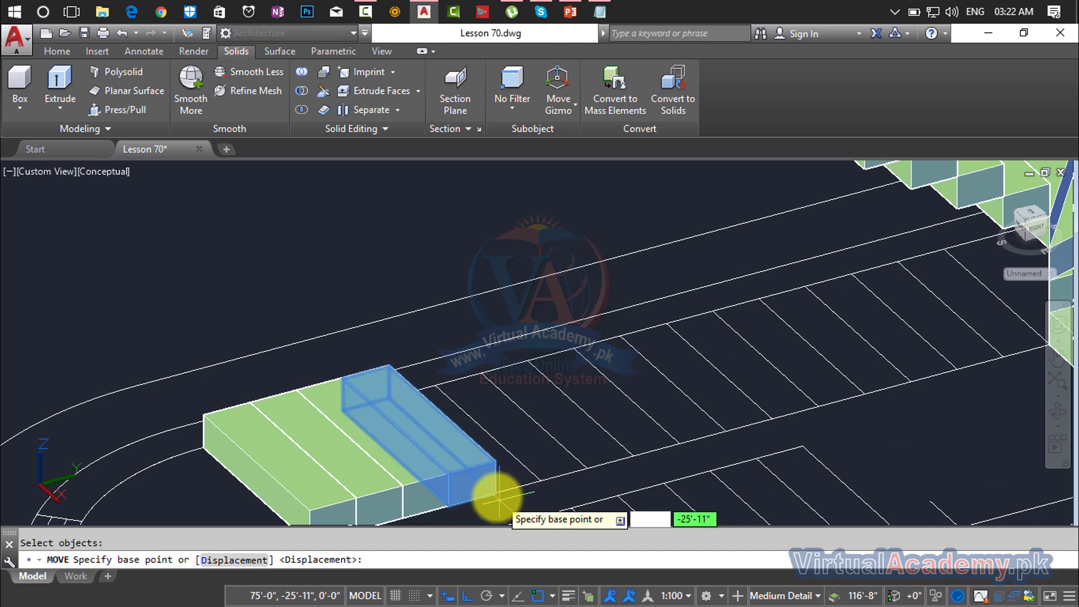
{"action": "left_click", "coordinate": [496, 494]}
{"action": "scroll", "coordinate": [498, 467], "scroll_direction": "down", "scroll_amount": 5}
{"action": "middle_click_drag", "start_coordinate": [498, 465], "coordinate": [446, 566]}
{"action": "scroll", "coordinate": [478, 449], "scroll_direction": "up", "scroll_amount": 2}
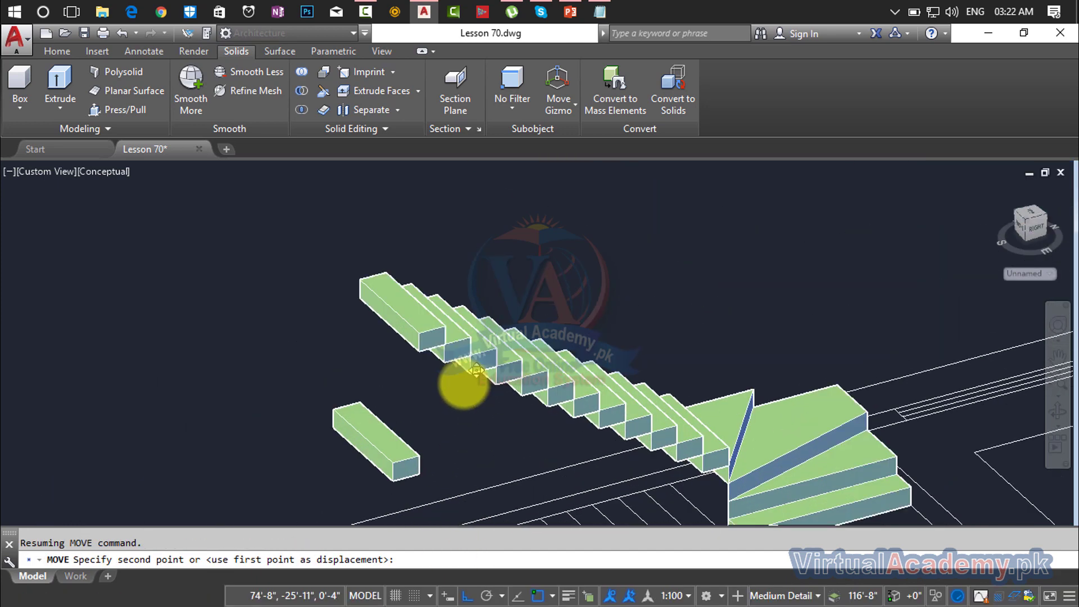
{"action": "scroll", "coordinate": [477, 370], "scroll_direction": "up", "scroll_amount": 4}
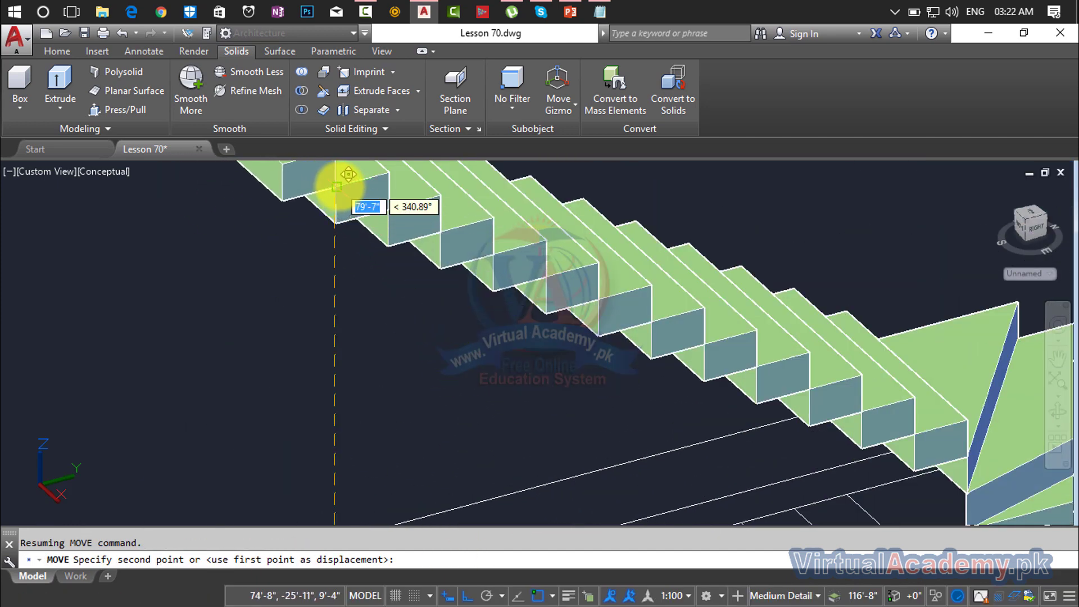
{"action": "scroll", "coordinate": [385, 356], "scroll_direction": "down", "scroll_amount": 6}
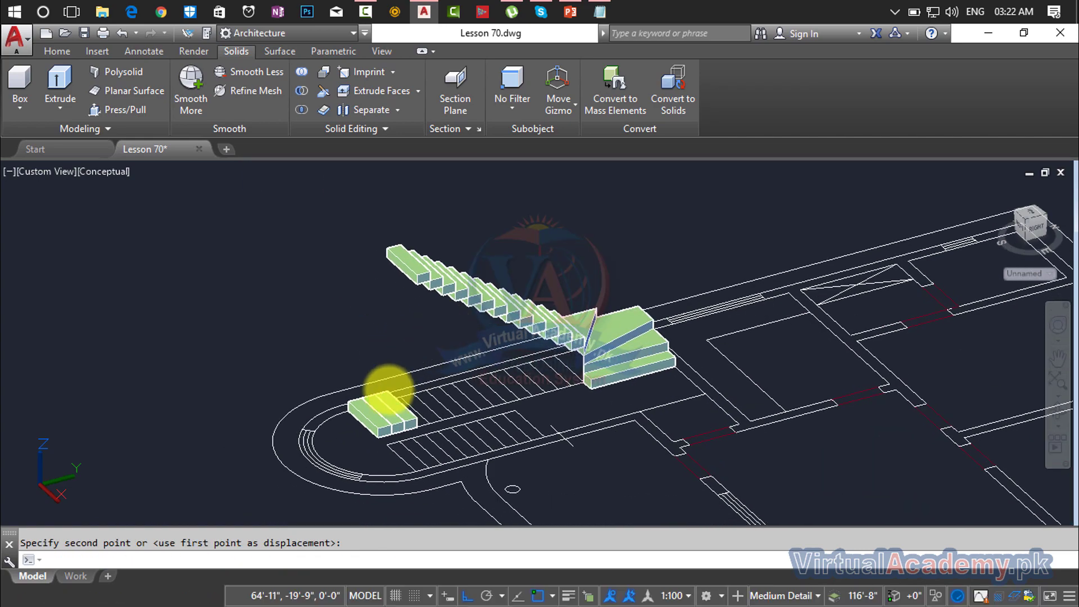
- Move the fourteenth straight tread up from its bottom inner corner to the near top corner of the raised thirteenth straight tread
{"action": "key", "text": "Escape"}
{"action": "scroll", "coordinate": [388, 388], "scroll_direction": "up", "scroll_amount": 4}
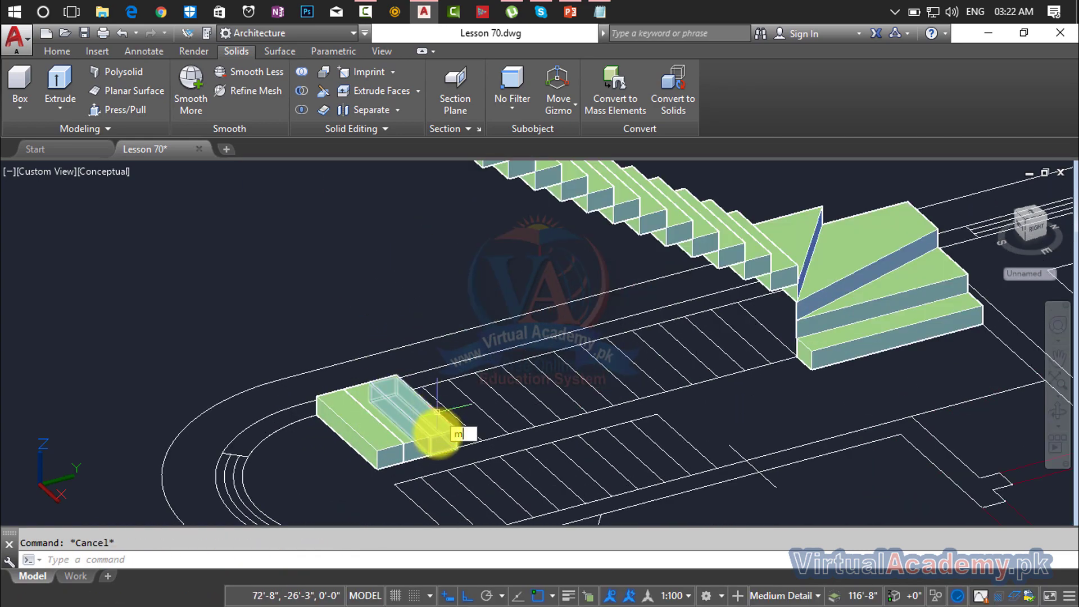
{"action": "type", "text": "m"}
{"action": "key", "text": "Return"}
{"action": "left_click", "coordinate": [434, 435]}
{"action": "key", "text": "Return"}
{"action": "left_click", "coordinate": [455, 430]}
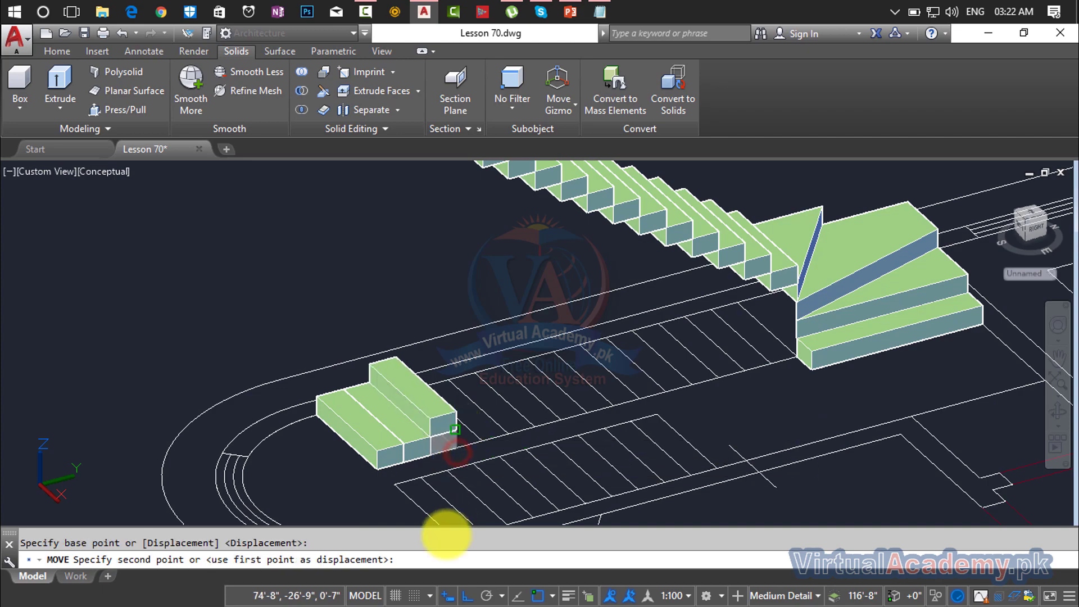
{"action": "middle_click_drag", "start_coordinate": [457, 452], "coordinate": [443, 575]}
{"action": "scroll", "coordinate": [445, 349], "scroll_direction": "up", "scroll_amount": 4}
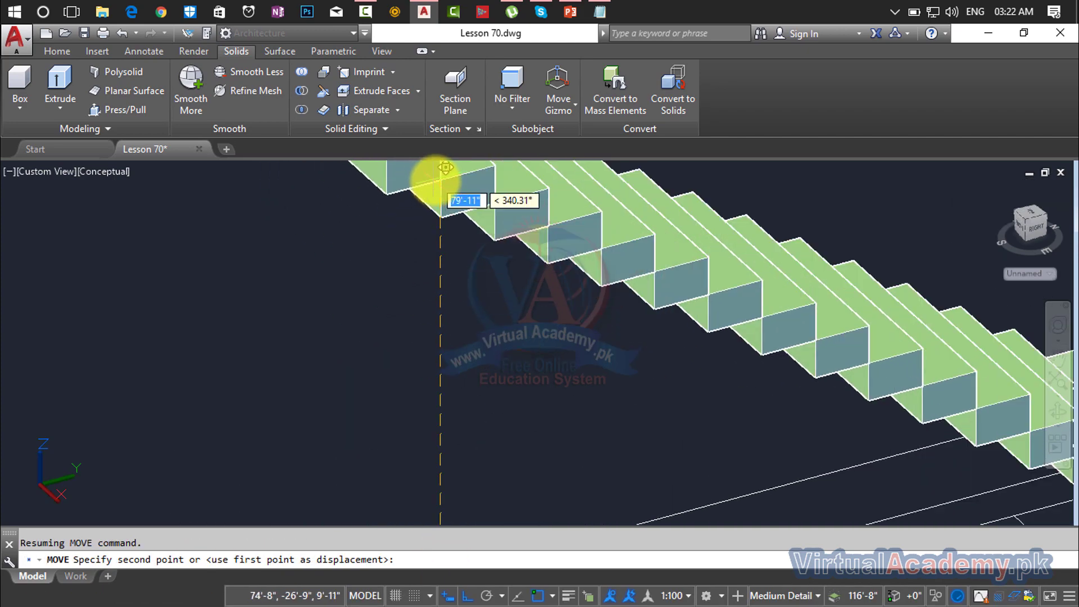
{"action": "scroll", "coordinate": [439, 183], "scroll_direction": "down", "scroll_amount": 6}
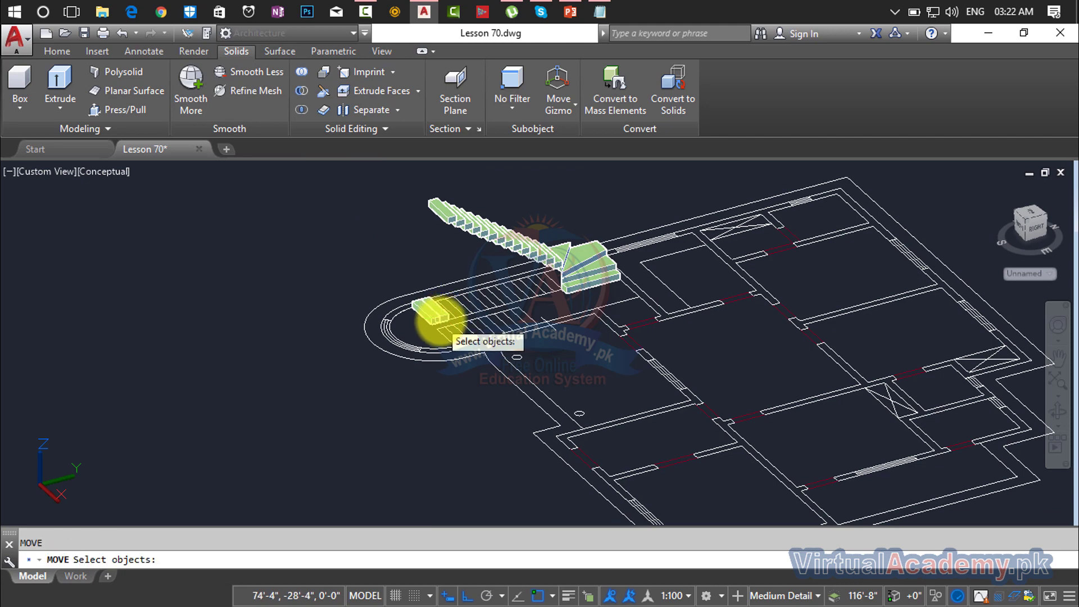
- Move the fifteenth straight tread up from its bottom inner corner to the near top corner of the raised fourteenth straight tread
{"action": "left_click", "coordinate": [440, 316]}
{"action": "key", "text": "Return"}
{"action": "scroll", "coordinate": [441, 331], "scroll_direction": "up", "scroll_amount": 5}
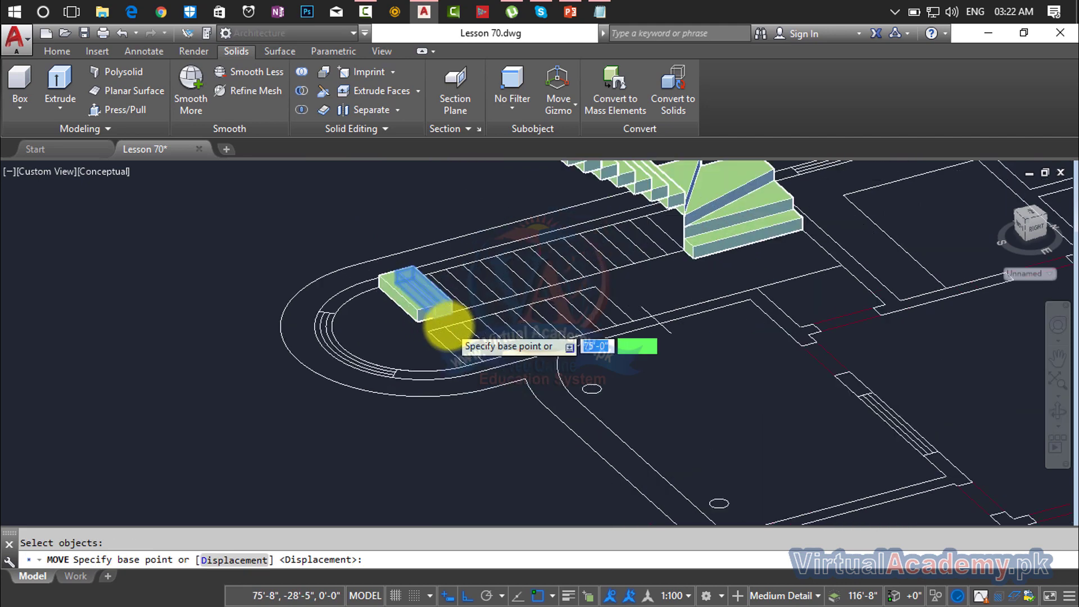
{"action": "left_click", "coordinate": [459, 290]}
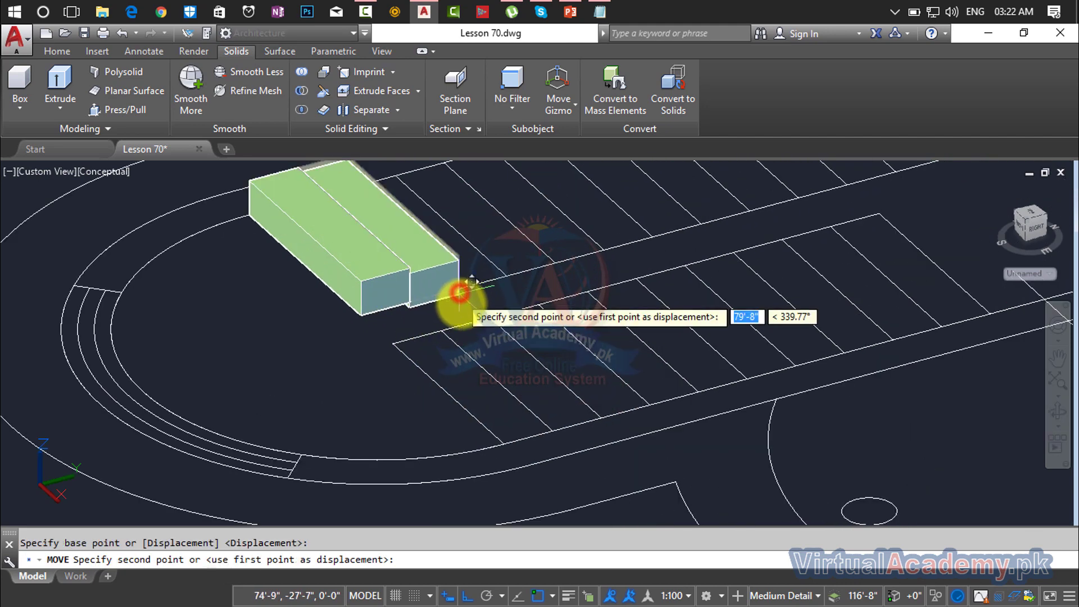
{"action": "scroll", "coordinate": [459, 293], "scroll_direction": "down", "scroll_amount": 2}
{"action": "middle_click_drag", "start_coordinate": [460, 300], "coordinate": [443, 563]}
{"action": "middle_click_drag", "start_coordinate": [469, 288], "coordinate": [450, 429]}
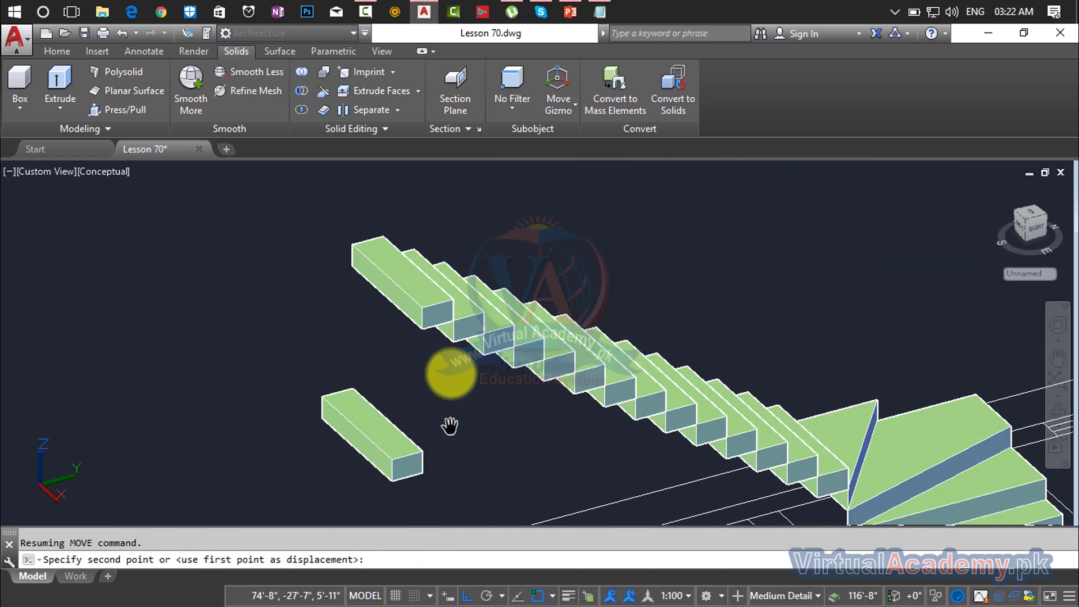
{"action": "scroll", "coordinate": [423, 308], "scroll_direction": "down", "scroll_amount": 5}
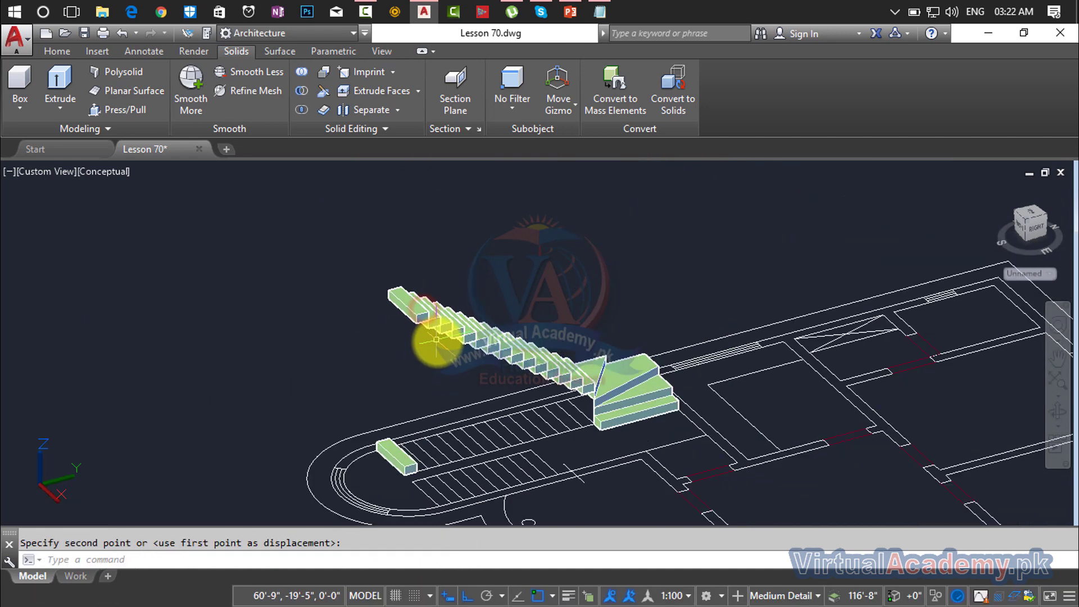
- Move the last straight tread up from its bottom inner corner to the near top corner of the raised fifteenth straight tread
{"action": "middle_click_drag", "start_coordinate": [434, 337], "coordinate": [433, 380]}
{"action": "left_click", "coordinate": [441, 432]}
{"action": "scroll", "coordinate": [444, 430], "scroll_direction": "up", "scroll_amount": 5}
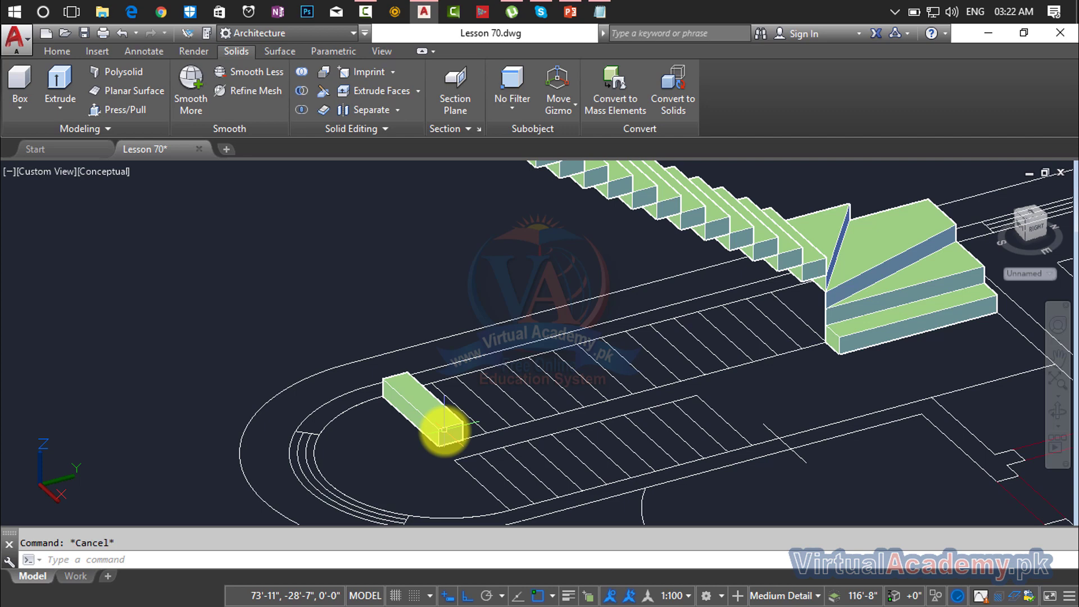
{"action": "key", "text": "Return"}
{"action": "left_click", "coordinate": [441, 432]}
{"action": "key", "text": "Return"}
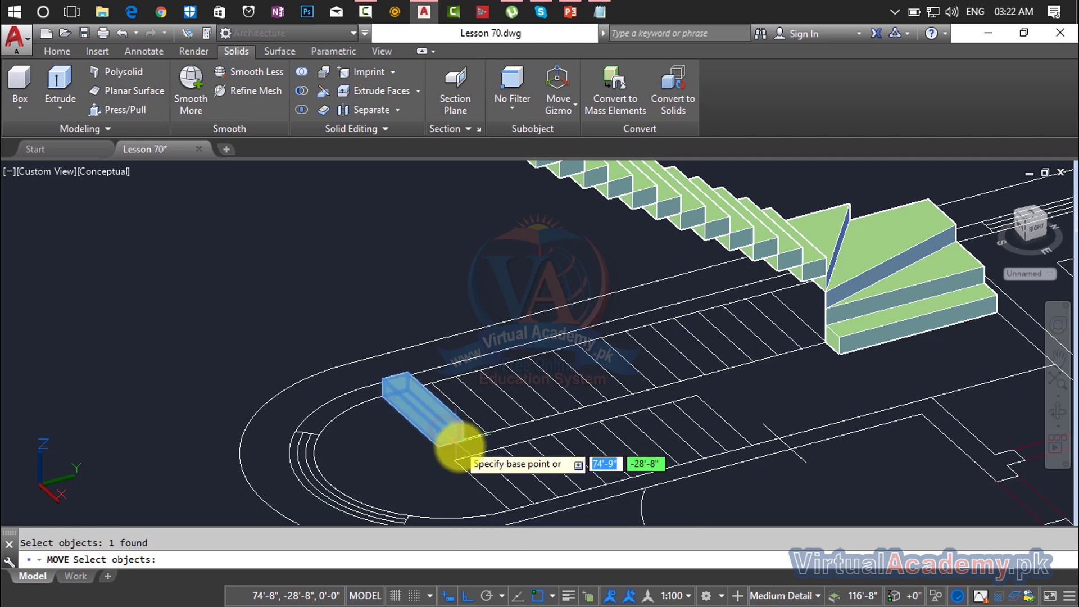
{"action": "left_click", "coordinate": [462, 437]}
{"action": "scroll", "coordinate": [452, 436], "scroll_direction": "down", "scroll_amount": 5}
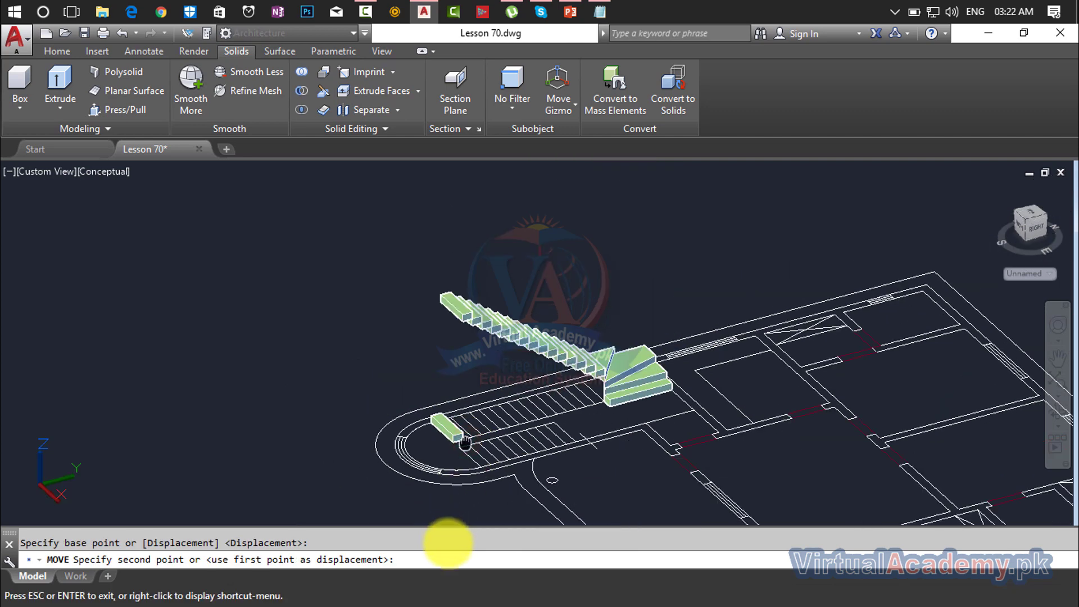
{"action": "scroll", "coordinate": [428, 438], "scroll_direction": "up", "scroll_amount": 6}
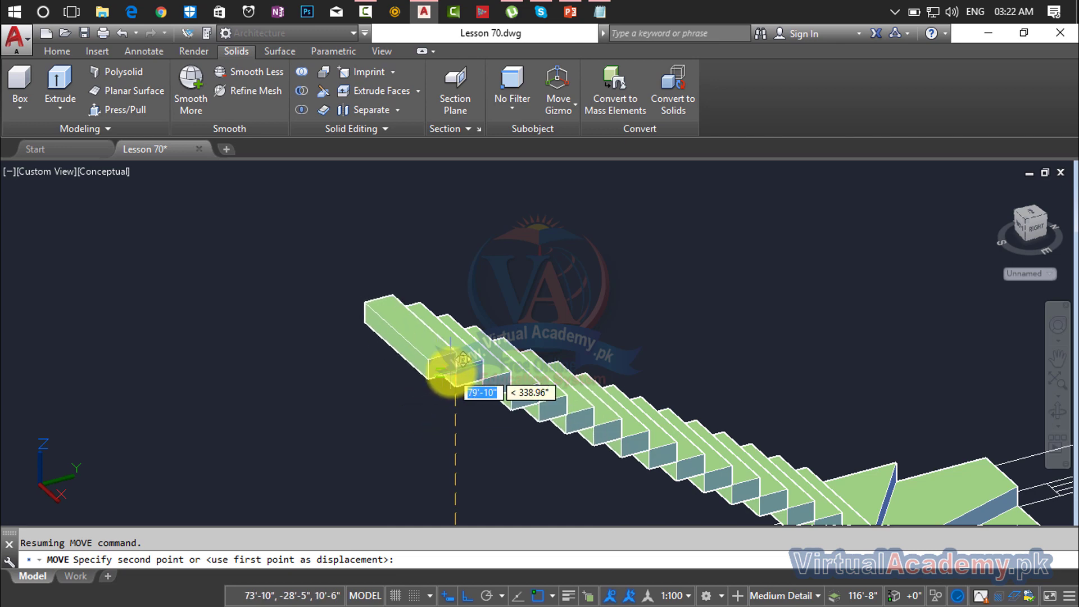
{"action": "scroll", "coordinate": [434, 365], "scroll_direction": "up", "scroll_amount": 3}
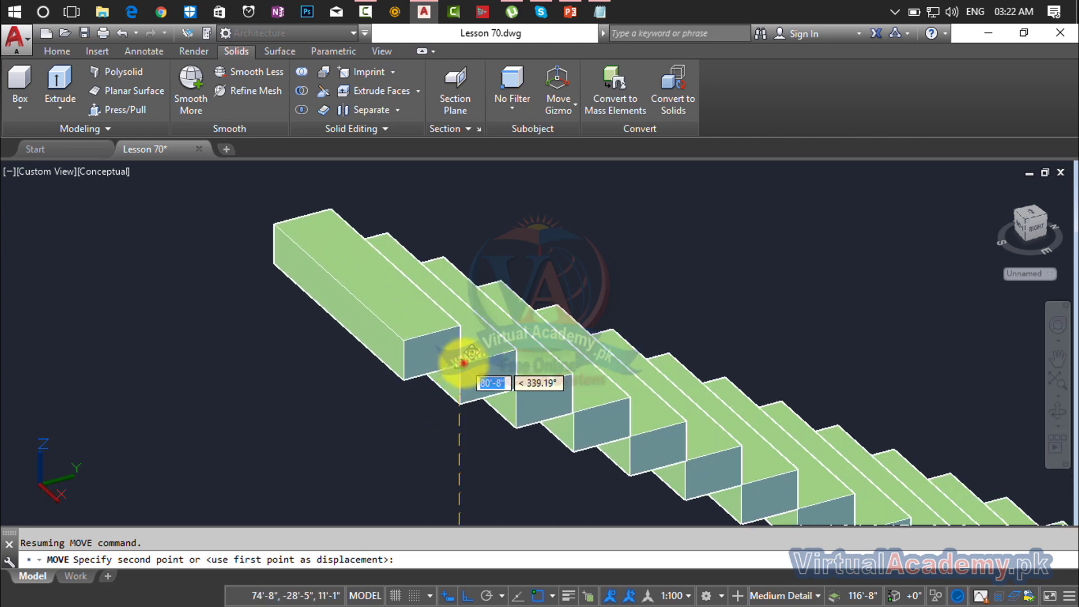
{"action": "left_click", "coordinate": [463, 362]}
{"action": "scroll", "coordinate": [464, 361], "scroll_direction": "down", "scroll_amount": 5}
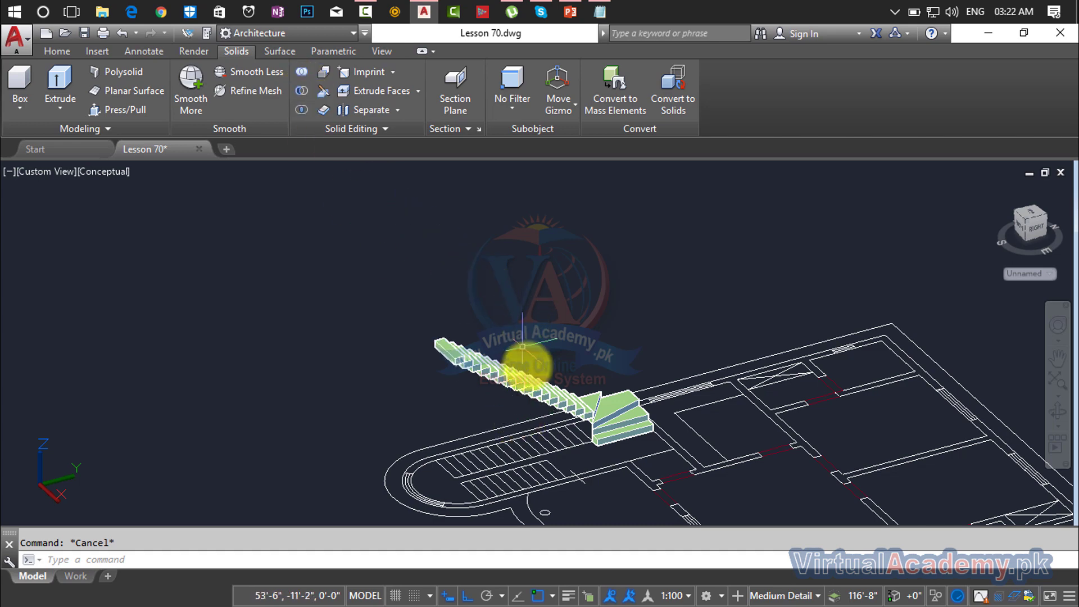
- Turn on the Roof, Shade, Walls and Railing layers to show the stairs within the building
{"action": "middle_click_drag", "start_coordinate": [534, 384], "coordinate": [444, 371], "text": "shift"}
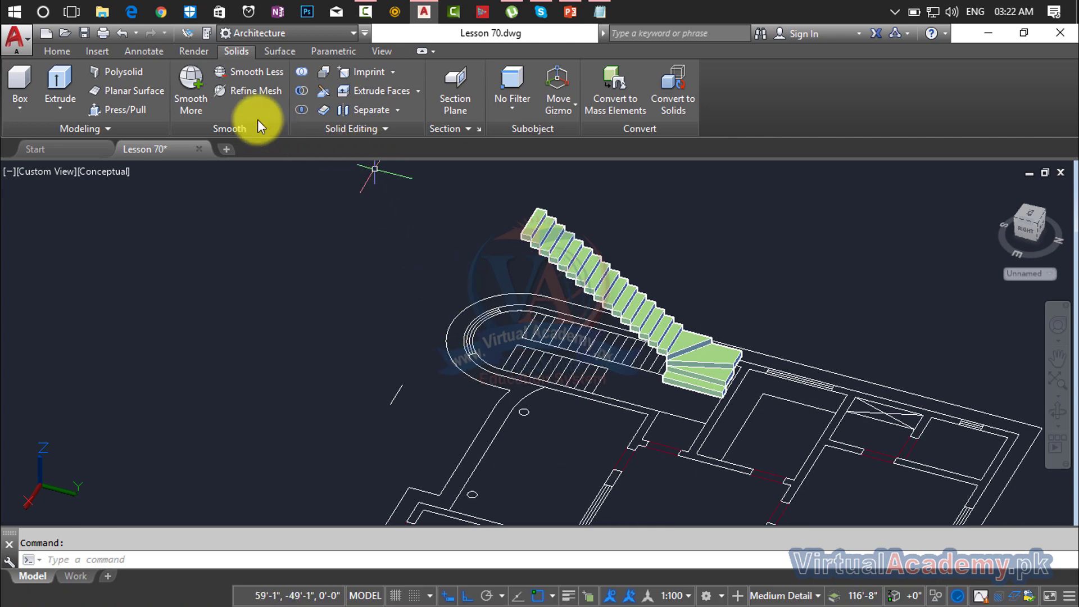
{"action": "left_click", "coordinate": [56, 52]}
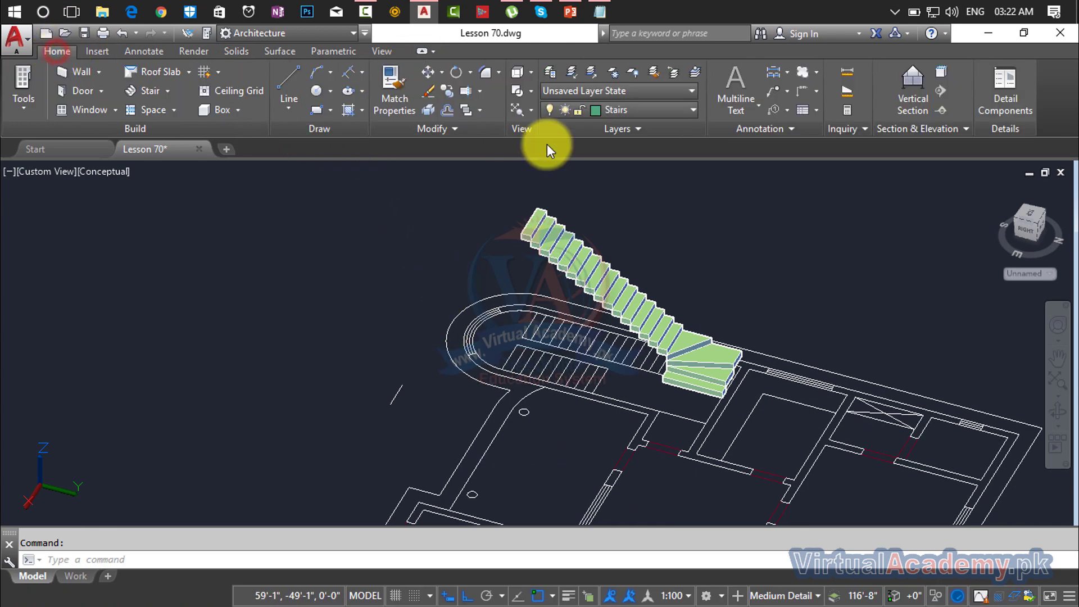
{"action": "left_click", "coordinate": [651, 114]}
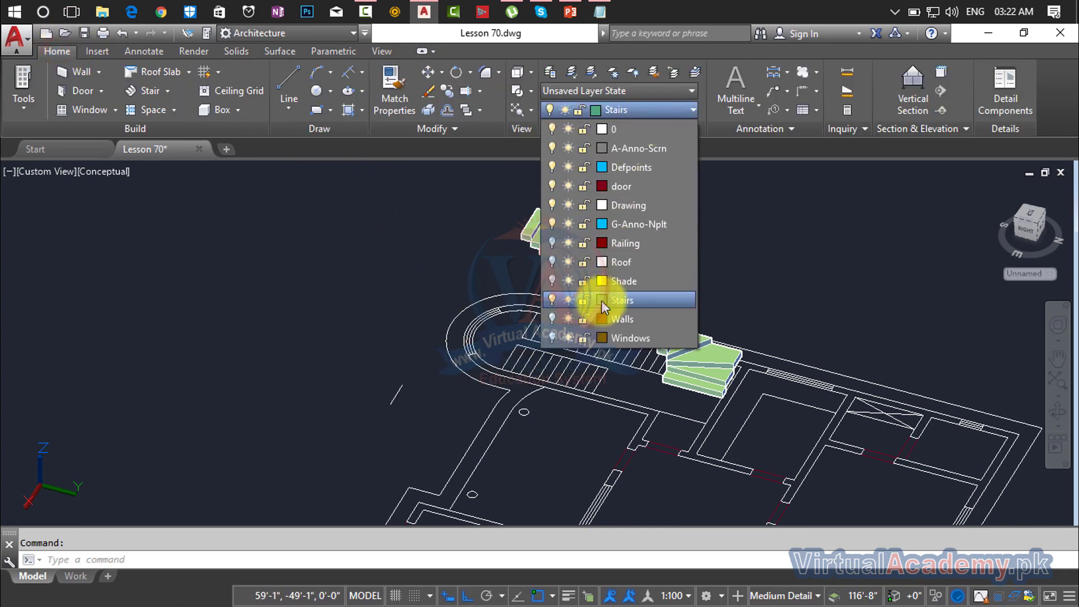
{"action": "left_click", "coordinate": [554, 281]}
{"action": "left_click", "coordinate": [553, 281]}
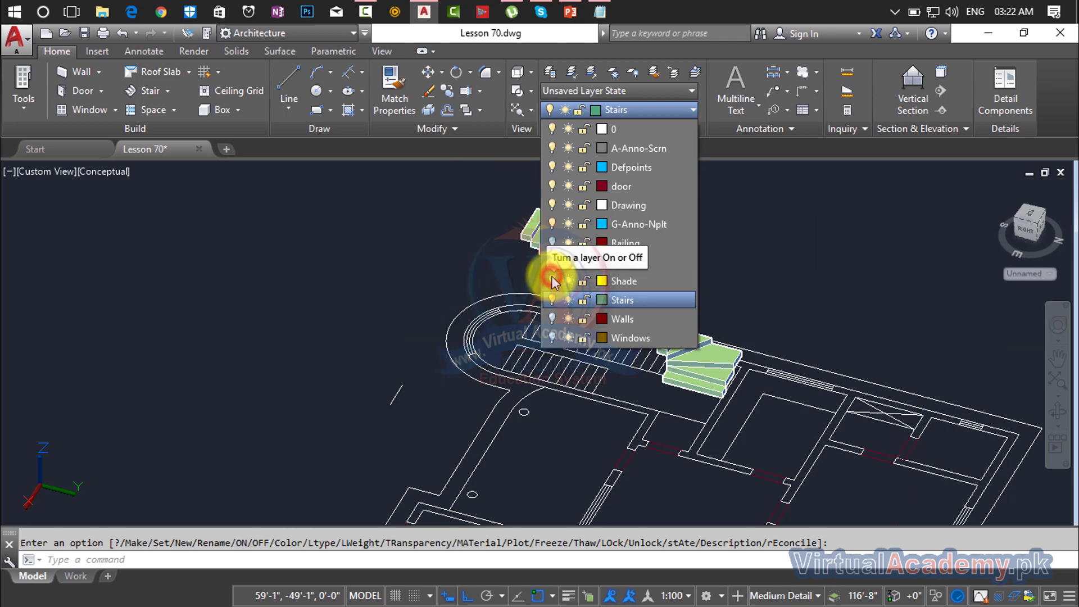
{"action": "left_click", "coordinate": [553, 263]}
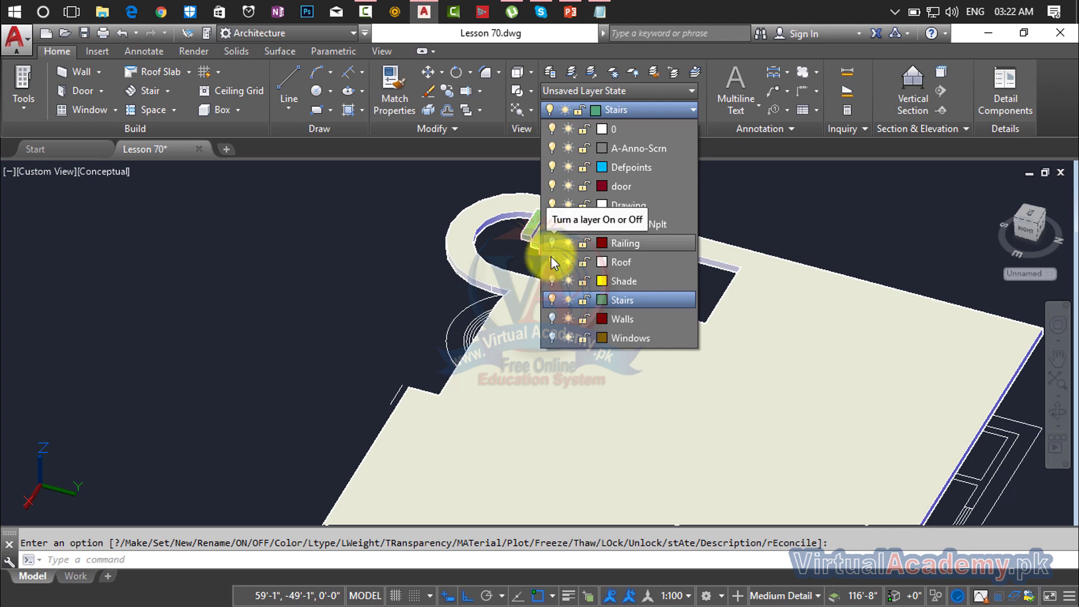
{"action": "left_click", "coordinate": [551, 278]}
{"action": "left_click", "coordinate": [551, 278]}
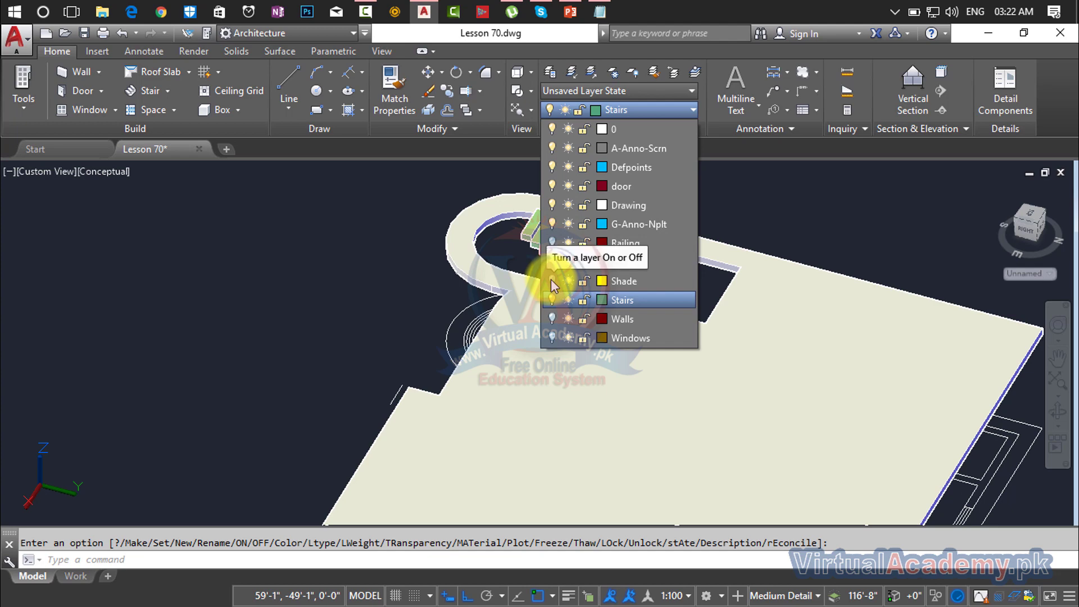
{"action": "left_click", "coordinate": [551, 279]}
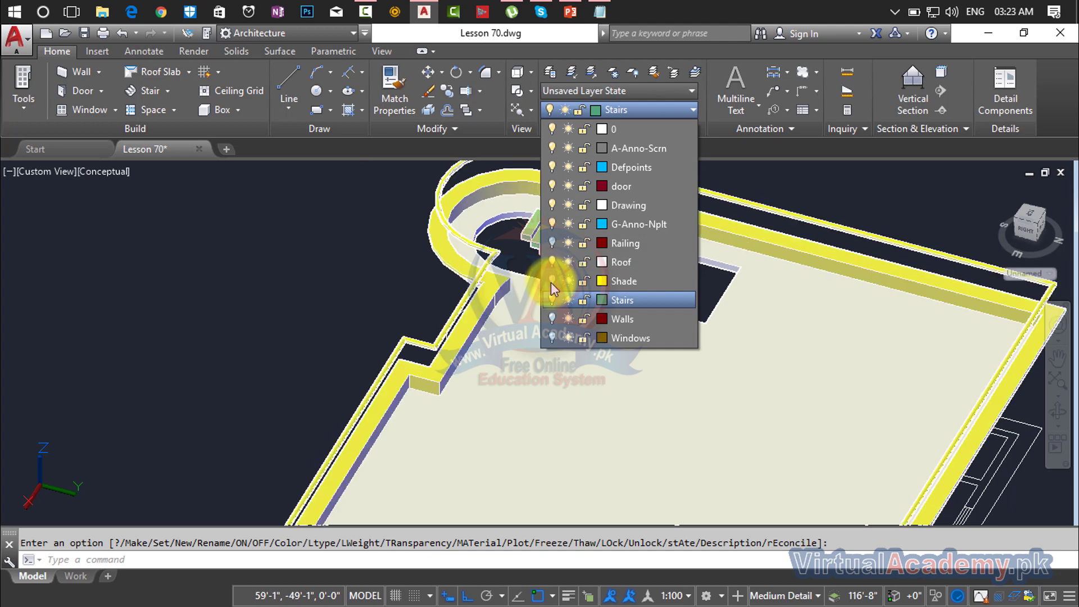
{"action": "left_click", "coordinate": [551, 318]}
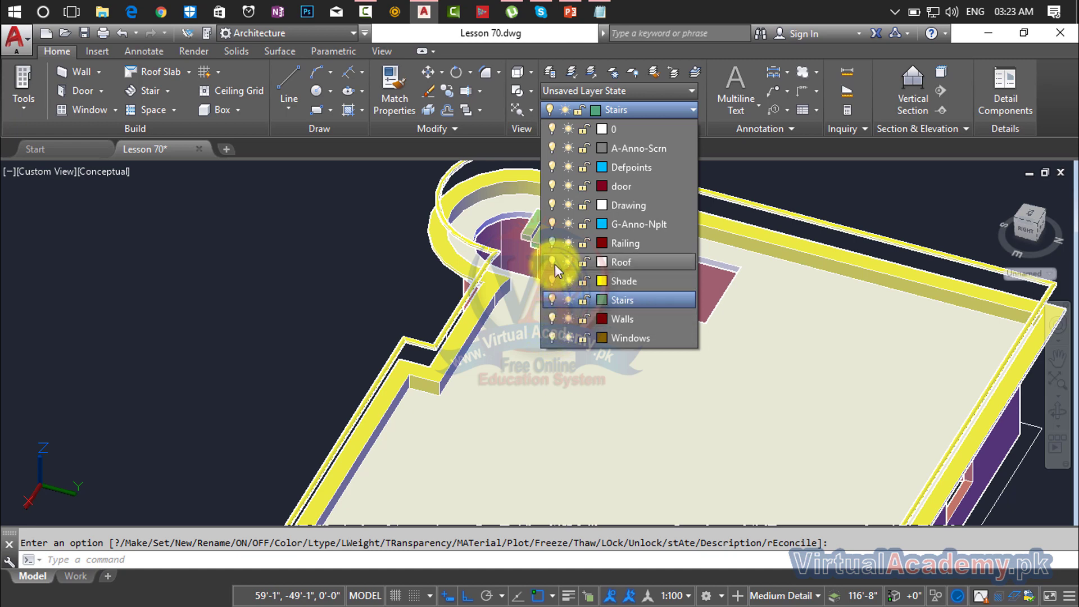
{"action": "left_click", "coordinate": [552, 243]}
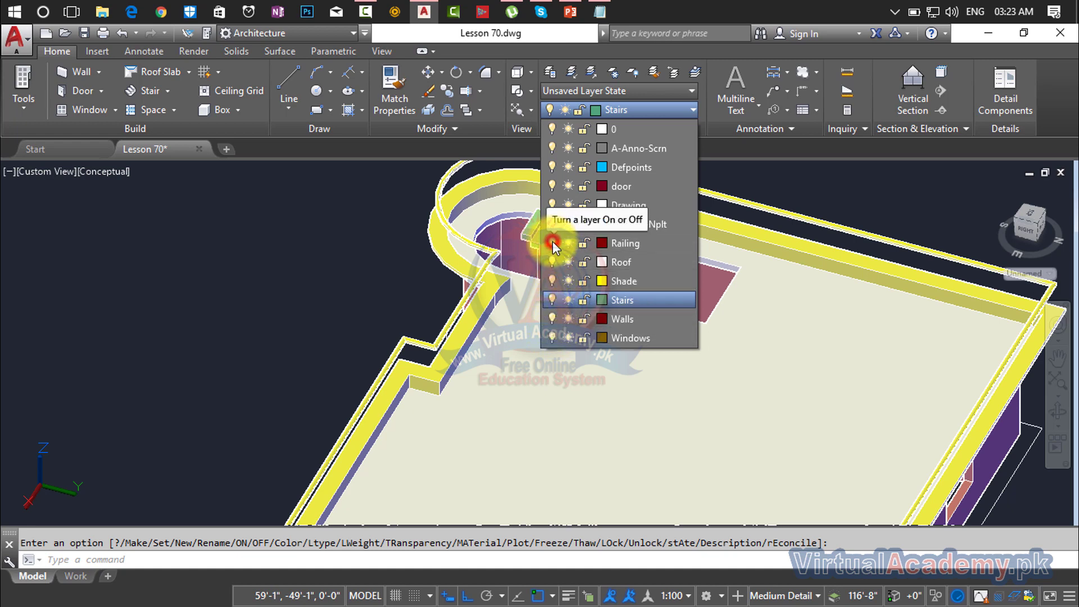
{"action": "left_click", "coordinate": [716, 260]}
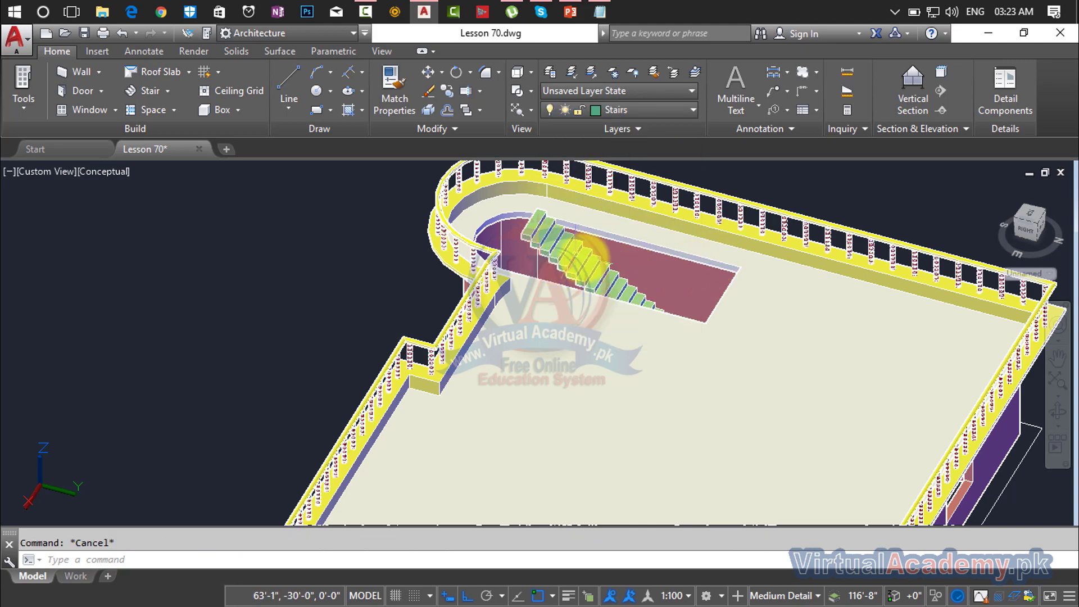
- Examine the stairs in the roof opening from several angles, focusing on where the top tread meets the roof slab
{"action": "middle_click_drag", "start_coordinate": [584, 247], "coordinate": [682, 208], "text": "shift"}
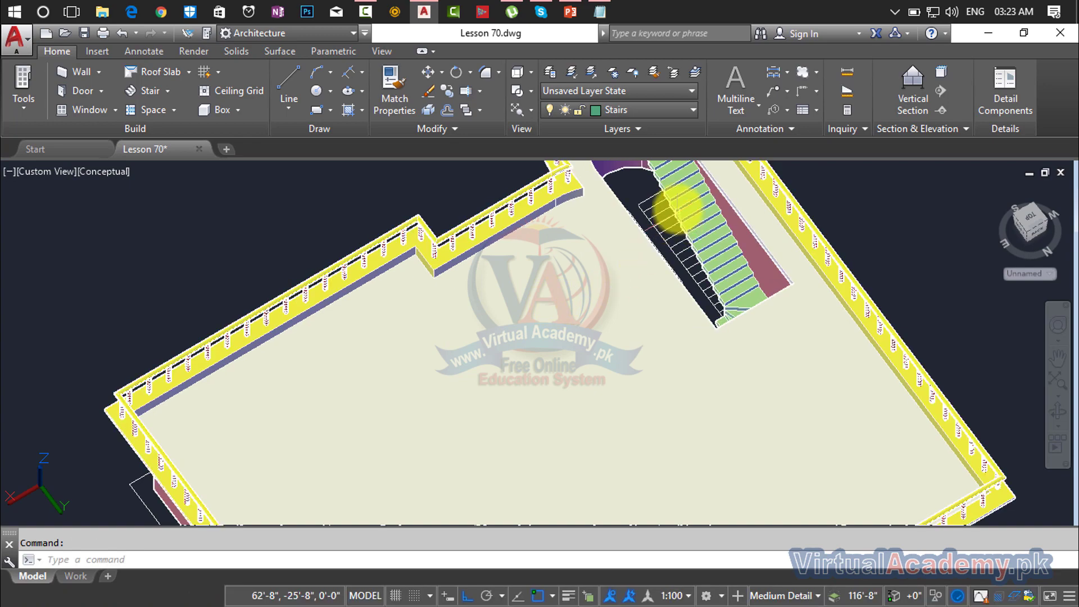
{"action": "scroll", "coordinate": [669, 241], "scroll_direction": "up", "scroll_amount": 4}
{"action": "middle_click_drag", "start_coordinate": [662, 264], "coordinate": [645, 438]}
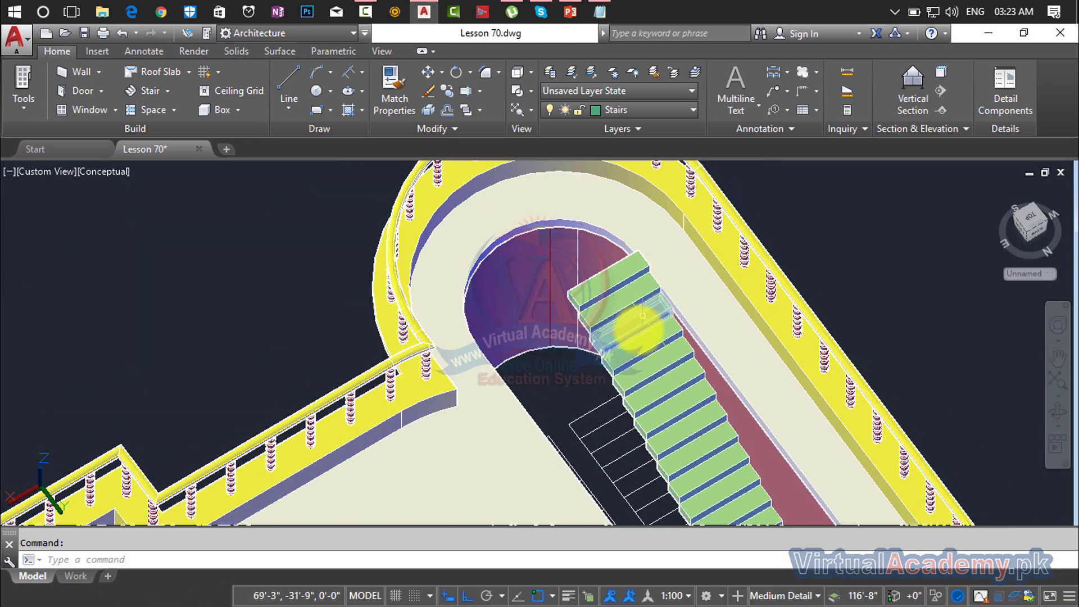
{"action": "middle_click_drag", "start_coordinate": [640, 331], "coordinate": [680, 314], "text": "shift"}
{"action": "scroll", "coordinate": [406, 340], "scroll_direction": "up", "scroll_amount": 4}
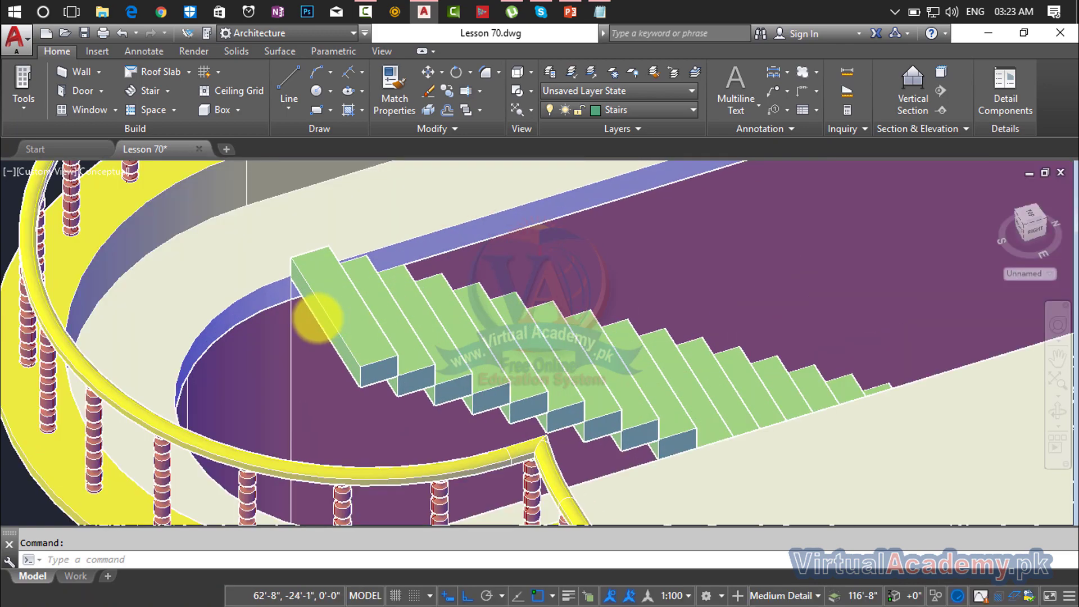
{"action": "scroll", "coordinate": [319, 319], "scroll_direction": "up", "scroll_amount": 2}
{"action": "right_click", "coordinate": [340, 345], "text": "shift"}
{"action": "left_click", "coordinate": [321, 320]}
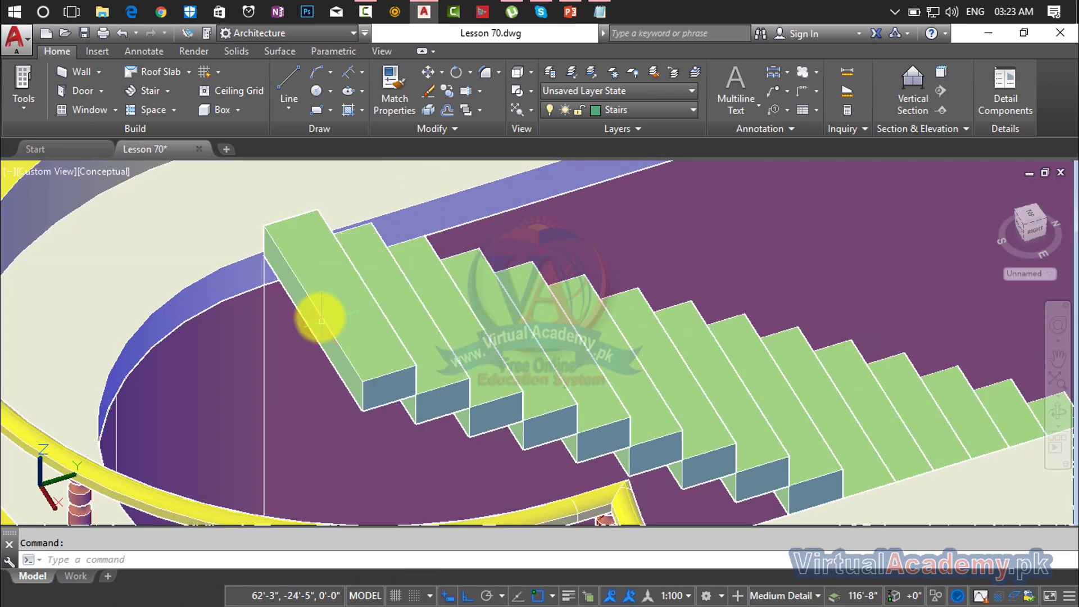
{"action": "middle_click_drag", "start_coordinate": [277, 309], "coordinate": [573, 313], "text": "shift"}
{"action": "scroll", "coordinate": [356, 396], "scroll_direction": "up", "scroll_amount": 3}
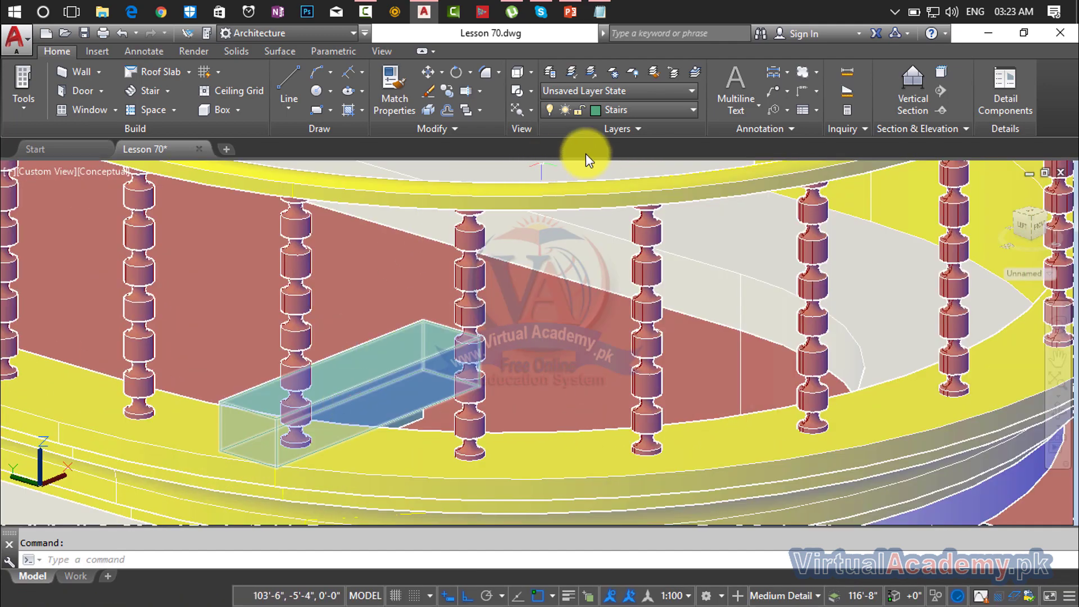
- Turn off the Shade and Railing layers to uncover the top tread and the roof slab
{"action": "left_click", "coordinate": [633, 117]}
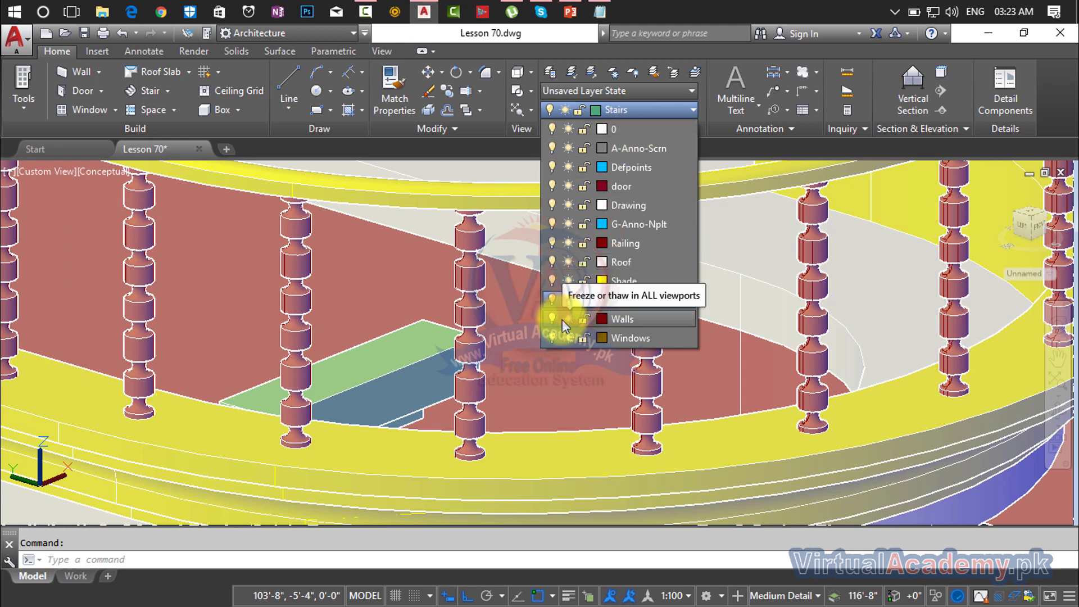
{"action": "left_click", "coordinate": [551, 279]}
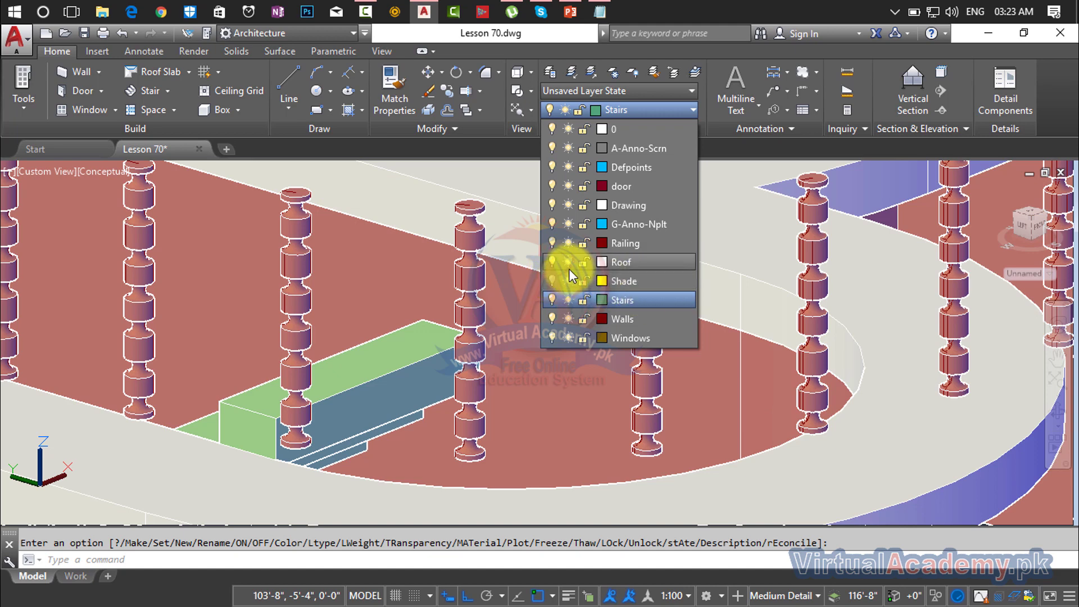
{"action": "left_click", "coordinate": [551, 243]}
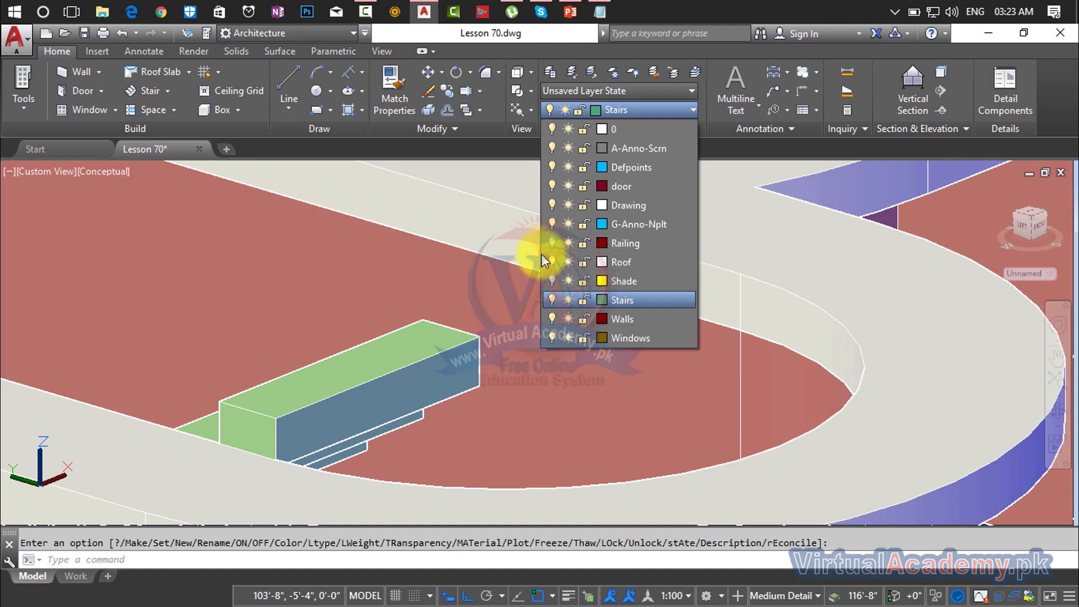
{"action": "scroll", "coordinate": [562, 361], "scroll_direction": "down", "scroll_amount": 6}
- Inspect the top tread's end face up close against the inner edge of the roof slab
{"action": "left_click", "coordinate": [434, 261]}
{"action": "scroll", "coordinate": [429, 273], "scroll_direction": "up", "scroll_amount": 5}
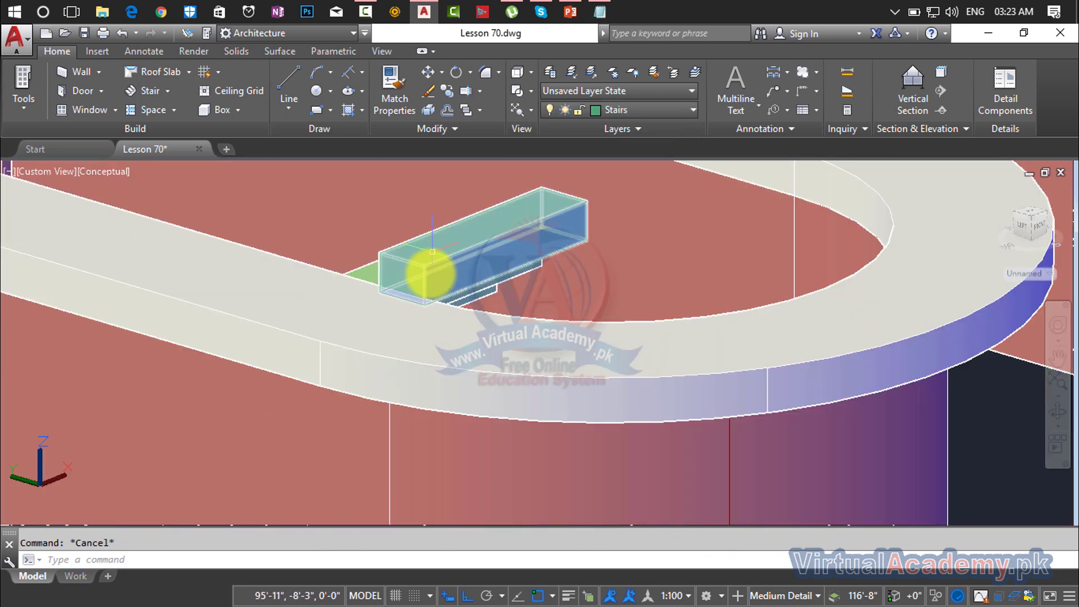
{"action": "scroll", "coordinate": [430, 273], "scroll_direction": "up", "scroll_amount": 5}
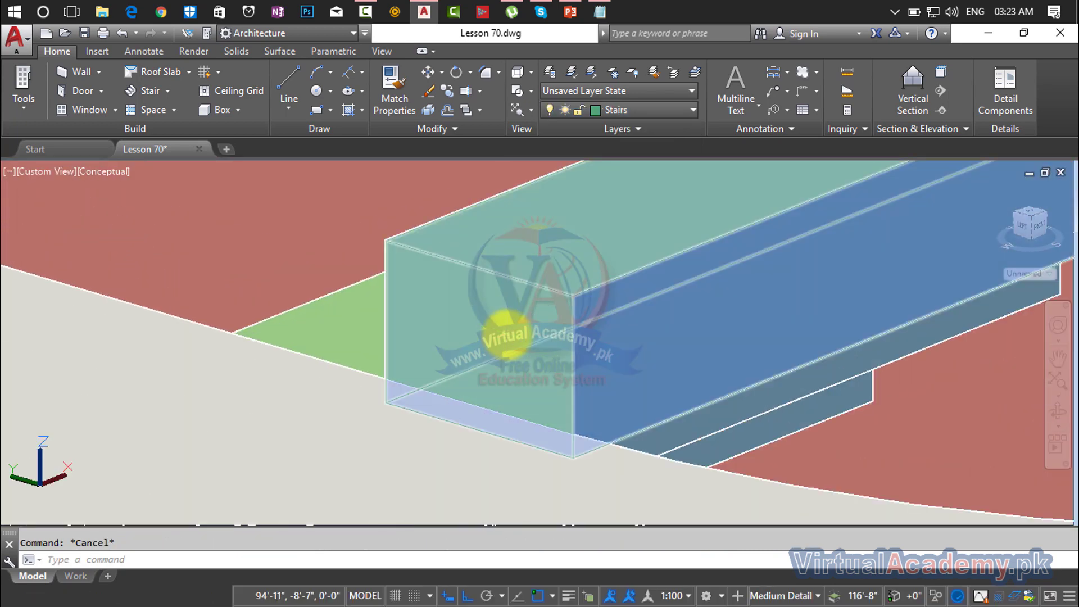
{"action": "scroll", "coordinate": [508, 337], "scroll_direction": "down", "scroll_amount": 4}
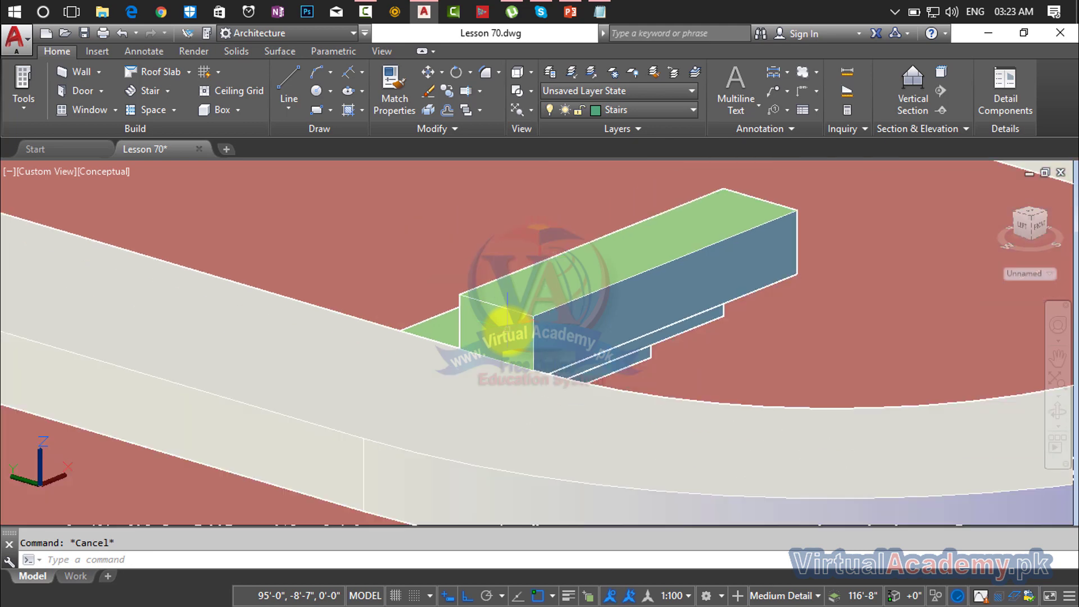
{"action": "middle_click_drag", "start_coordinate": [507, 333], "coordinate": [593, 375]}
{"action": "scroll", "coordinate": [596, 376], "scroll_direction": "down", "scroll_amount": 4}
{"action": "scroll", "coordinate": [597, 371], "scroll_direction": "up", "scroll_amount": 3}
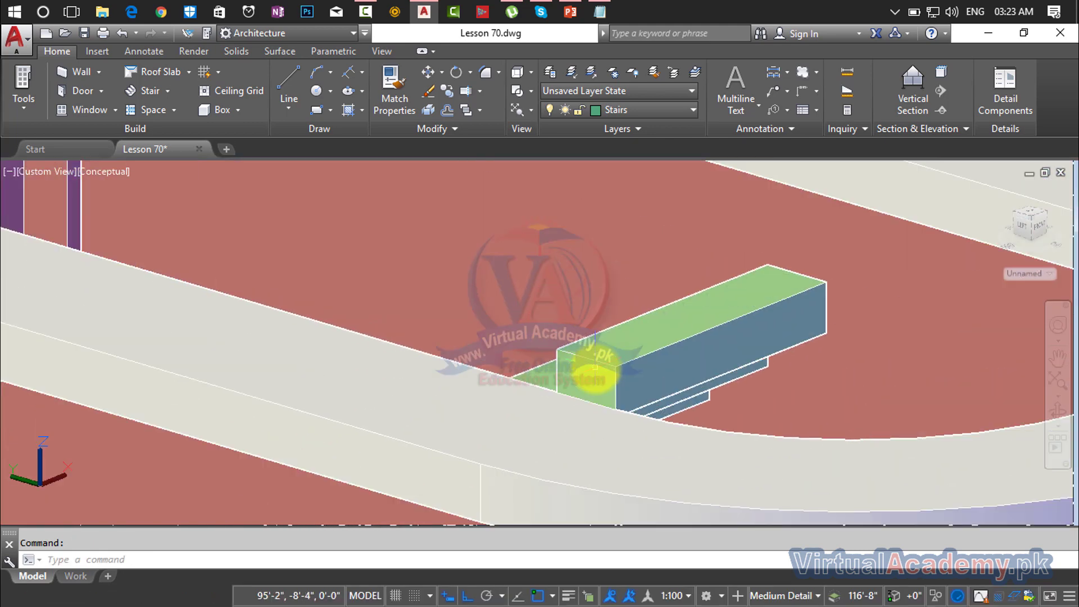
{"action": "scroll", "coordinate": [595, 368], "scroll_direction": "up", "scroll_amount": 3}
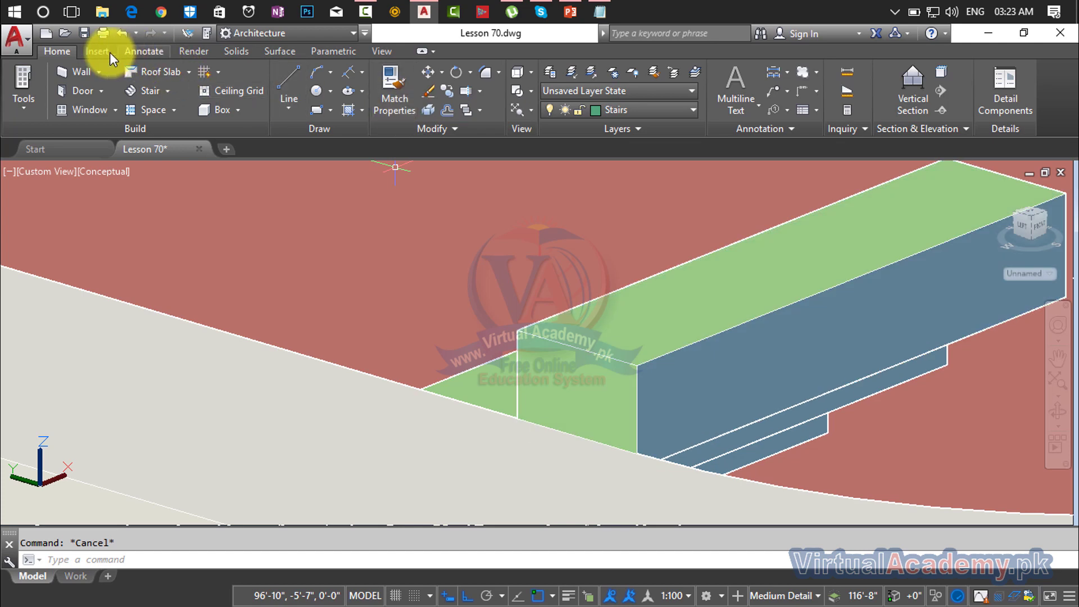
- Extrude the top tread's upper face by the distance from its corner down to the slab's edge, with a 0 taper angle
{"action": "left_click", "coordinate": [194, 51]}
{"action": "left_click", "coordinate": [228, 52]}
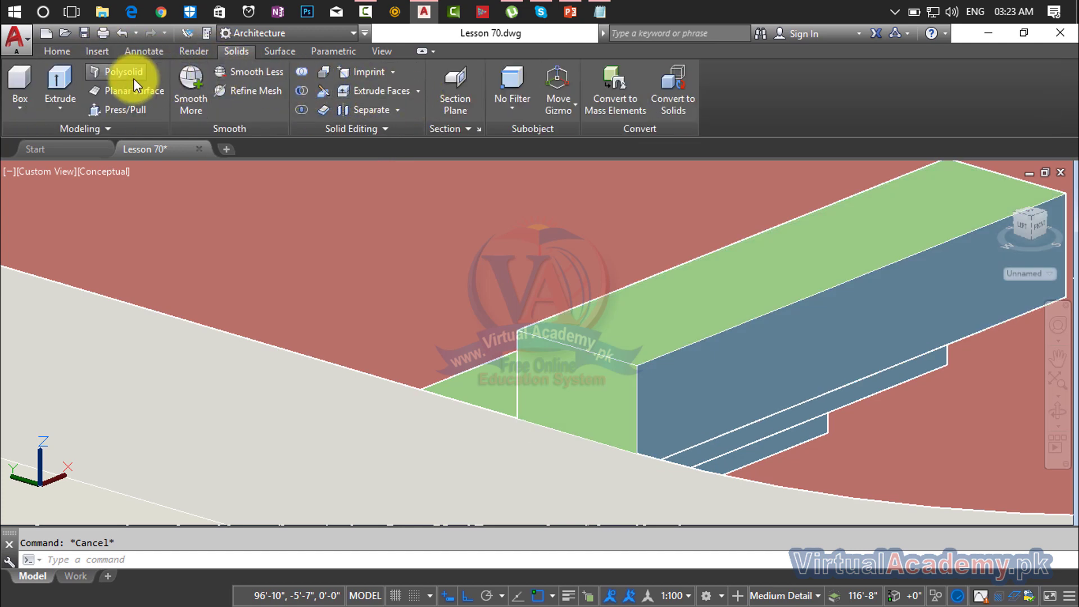
{"action": "left_click", "coordinate": [361, 91]}
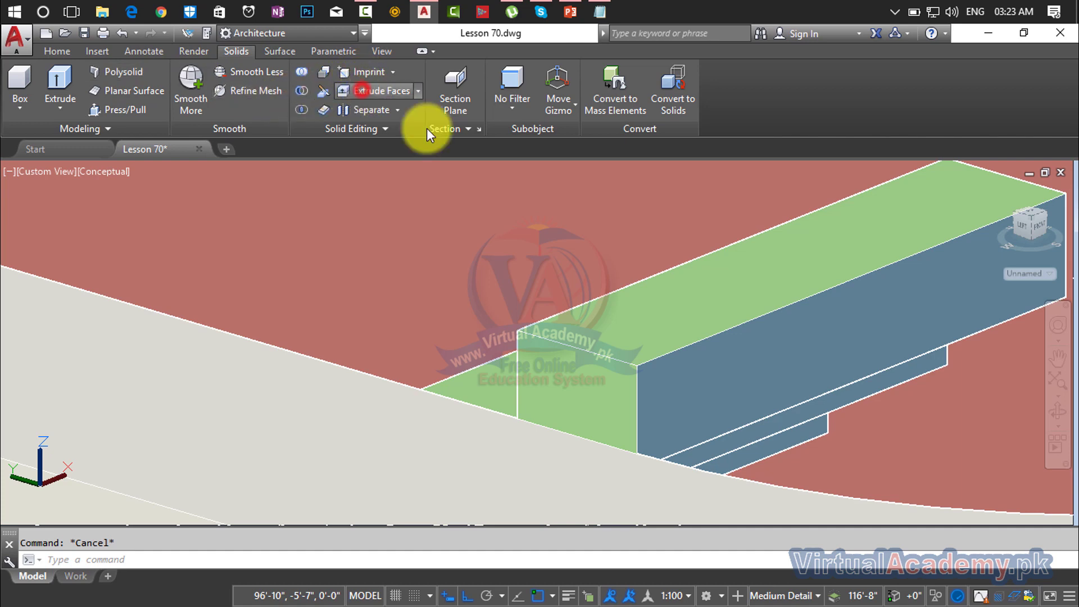
{"action": "left_click", "coordinate": [644, 307]}
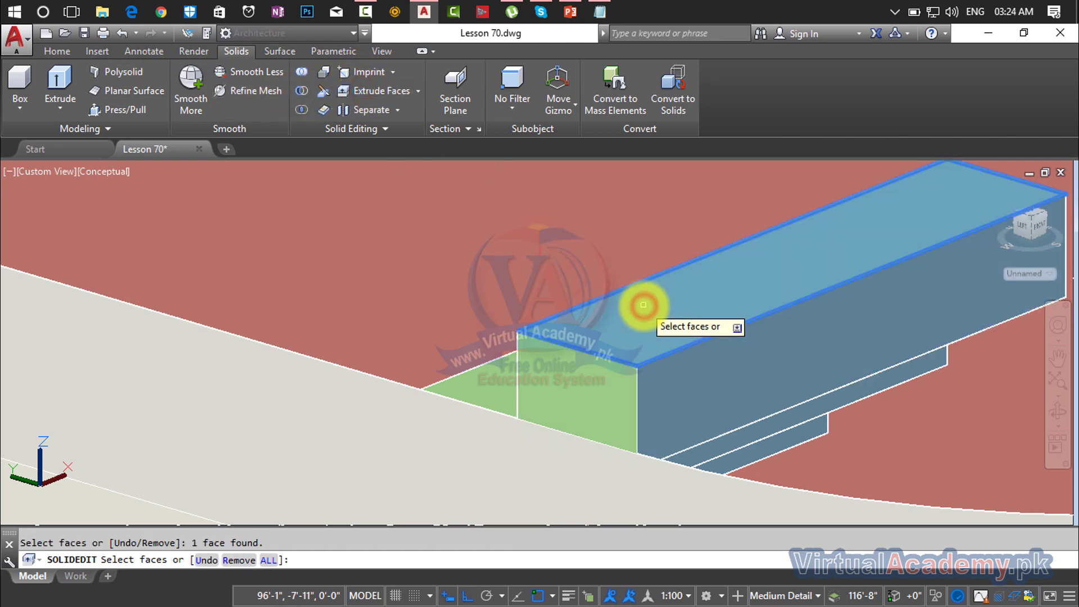
{"action": "key", "text": "Return"}
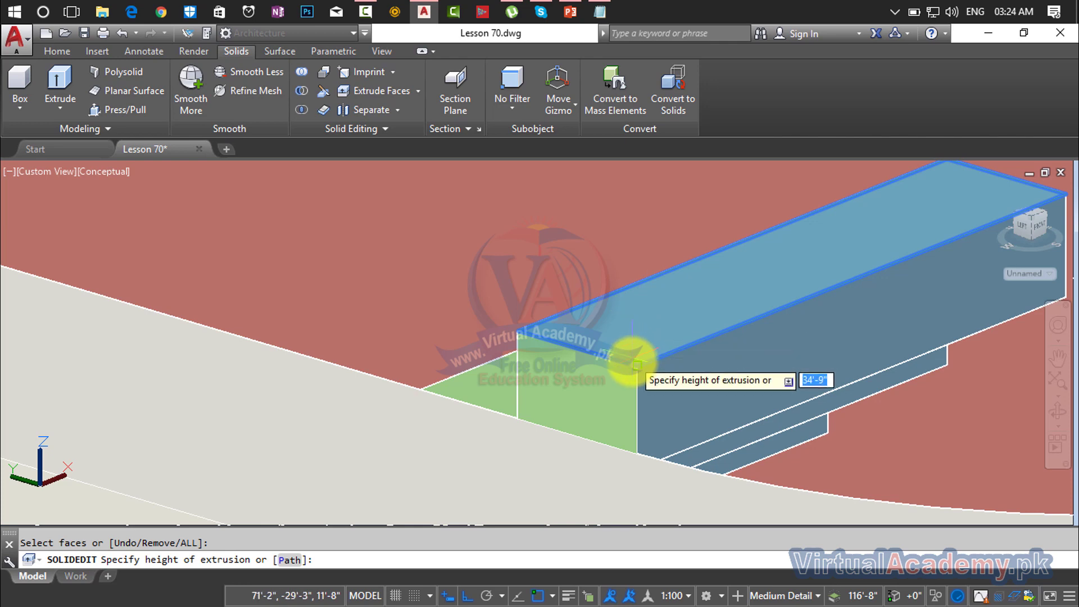
{"action": "left_click", "coordinate": [635, 367]}
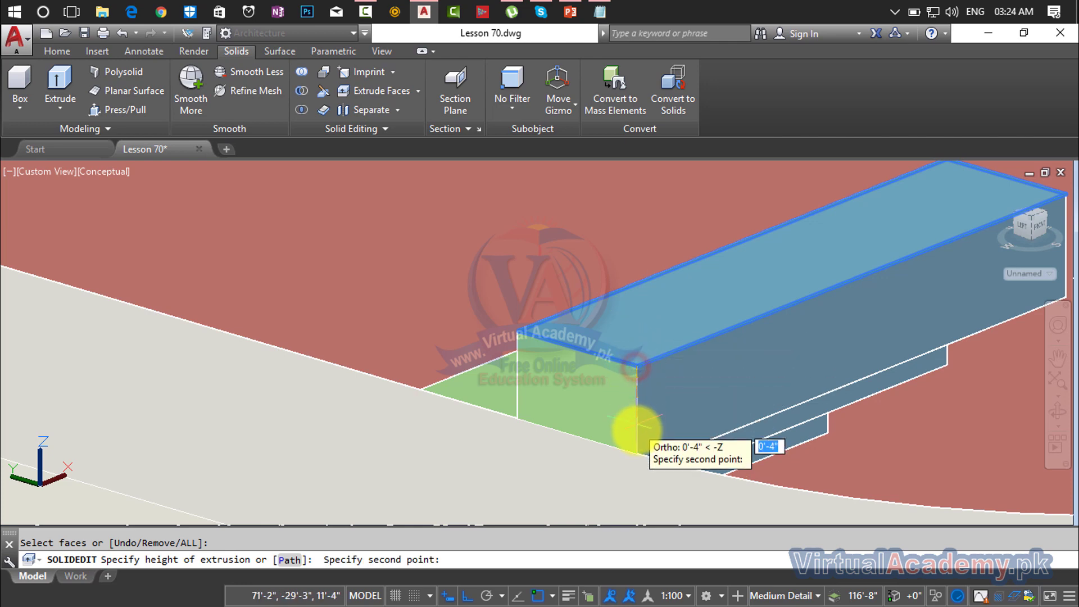
{"action": "left_click", "coordinate": [636, 453]}
{"action": "key", "text": "Return"}
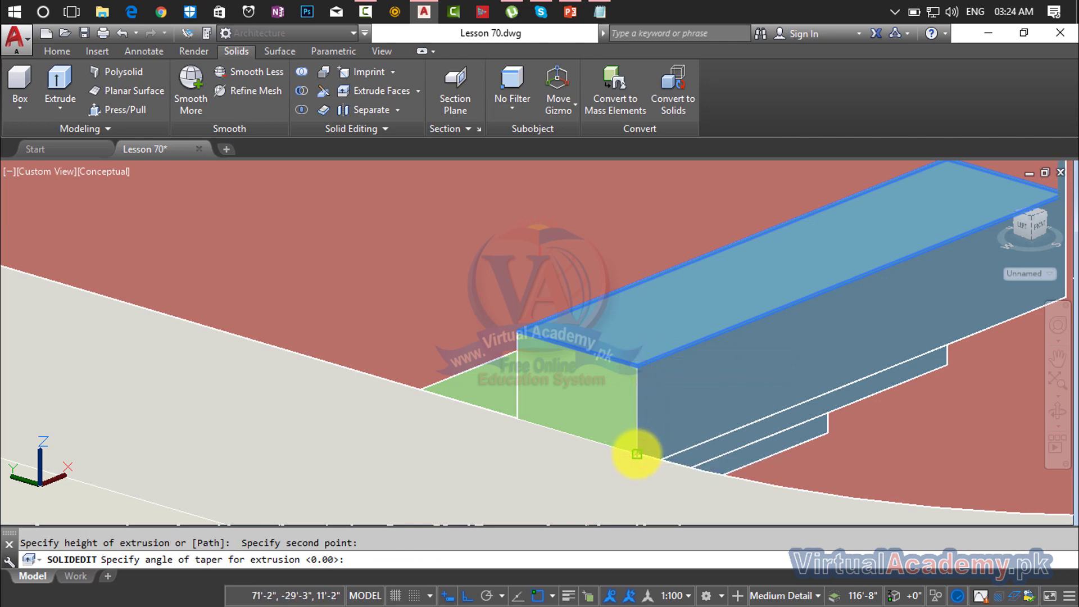
{"action": "key", "text": "Return"}
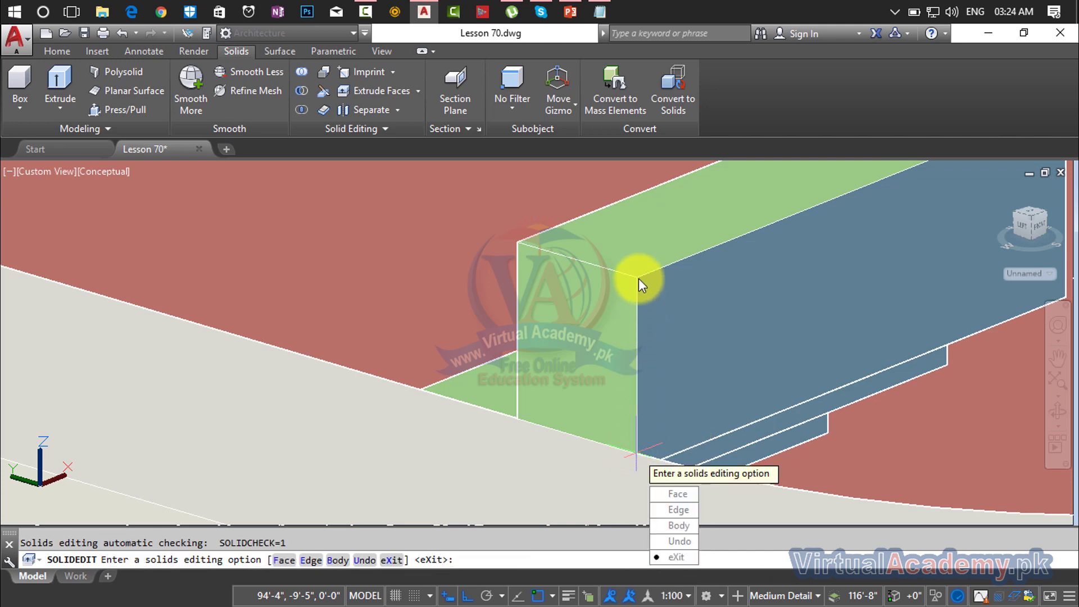
{"action": "key", "text": "Escape"}
- Delete the oversized uppermost tread solid
{"action": "left_click", "coordinate": [637, 258]}
{"action": "scroll", "coordinate": [637, 258], "scroll_direction": "down", "scroll_amount": 3}
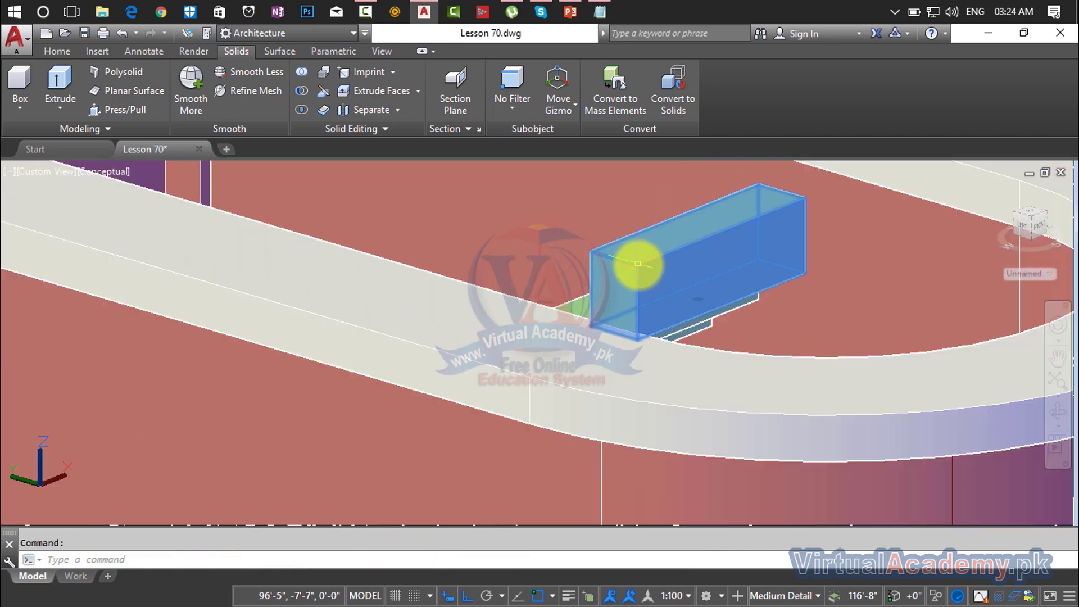
{"action": "left_click", "coordinate": [637, 263]}
{"action": "key", "text": "Delete"}
{"action": "scroll", "coordinate": [624, 302], "scroll_direction": "up", "scroll_amount": 5}
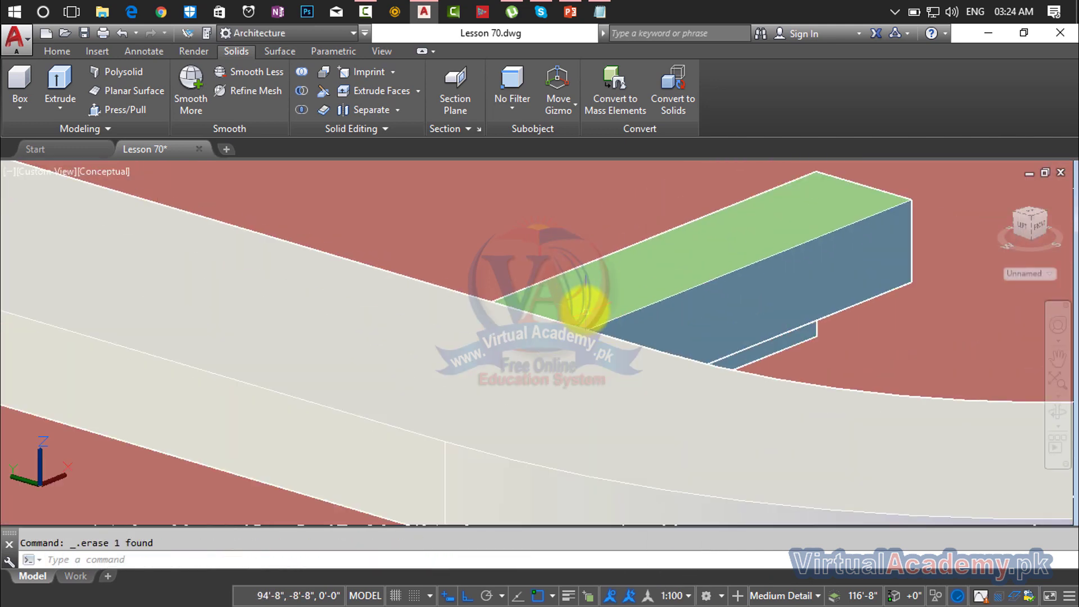
- Examine the remaining top tread from the front and side, comparing its top face with the roof slab's upper edge
{"action": "middle_click_drag", "start_coordinate": [667, 334], "coordinate": [915, 294], "text": "shift"}
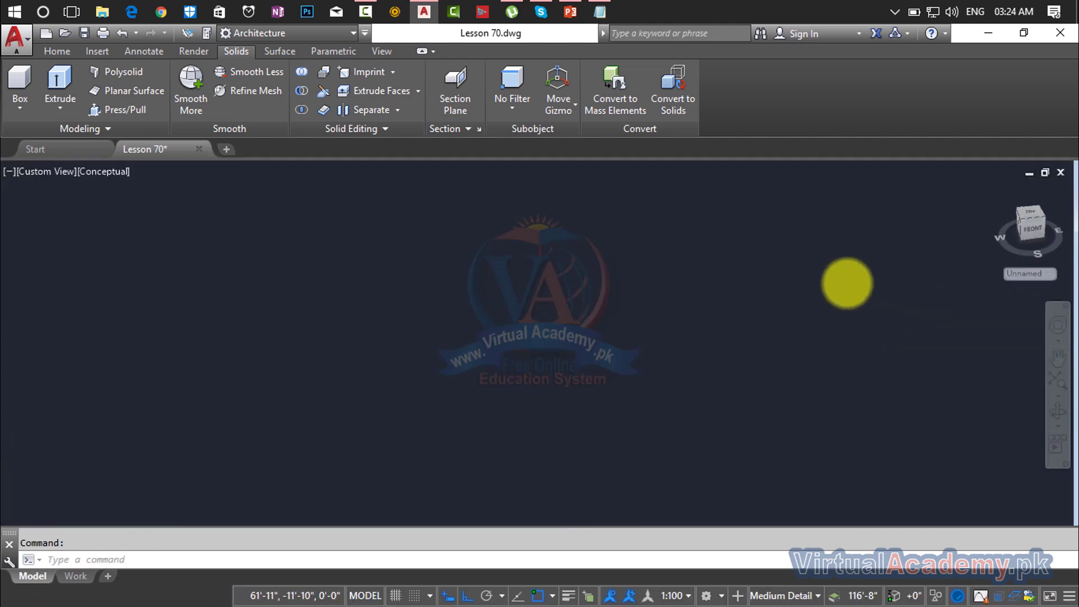
{"action": "middle_click_drag", "start_coordinate": [846, 282], "coordinate": [395, 361]}
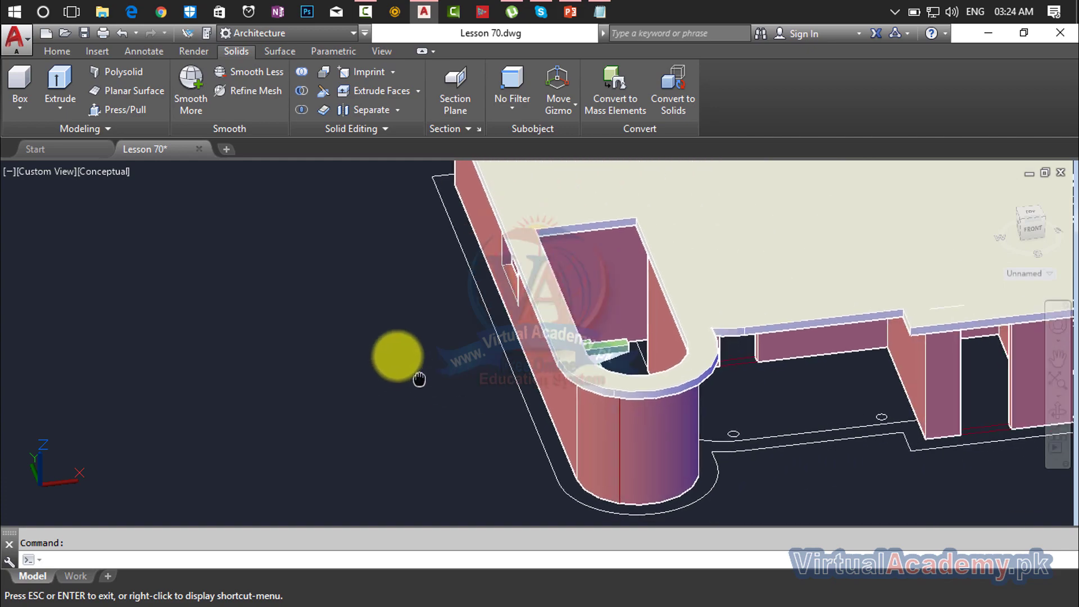
{"action": "scroll", "coordinate": [581, 329], "scroll_direction": "up", "scroll_amount": 5}
{"action": "middle_click_drag", "start_coordinate": [638, 388], "coordinate": [669, 407], "text": "shift"}
{"action": "scroll", "coordinate": [671, 406], "scroll_direction": "up", "scroll_amount": 3}
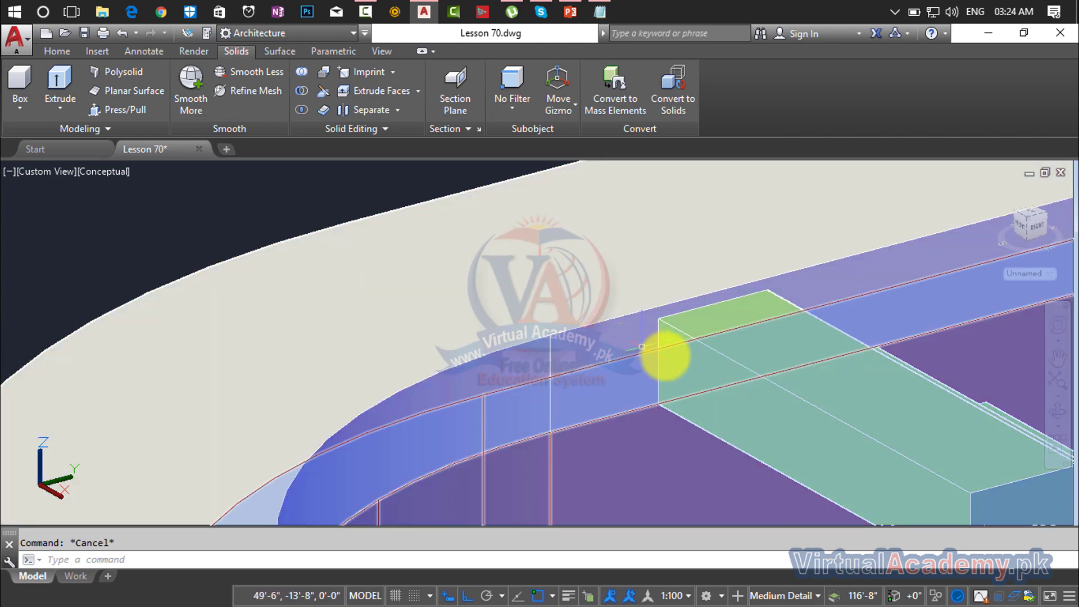
{"action": "scroll", "coordinate": [691, 411], "scroll_direction": "down", "scroll_amount": 6}
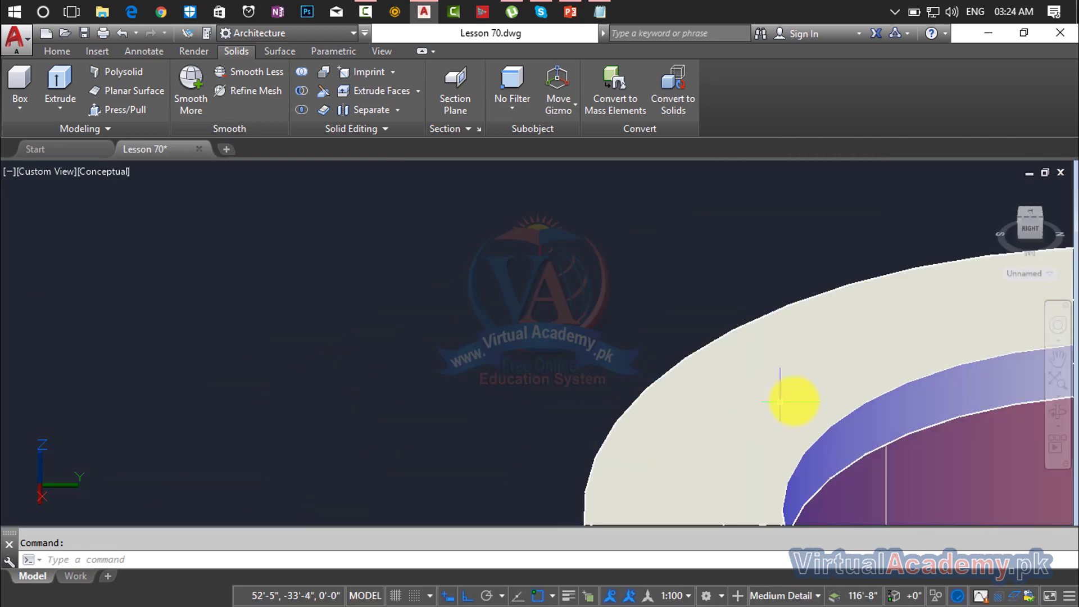
{"action": "middle_click_drag", "start_coordinate": [795, 402], "coordinate": [49, 269]}
{"action": "scroll", "coordinate": [512, 213], "scroll_direction": "up", "scroll_amount": 6}
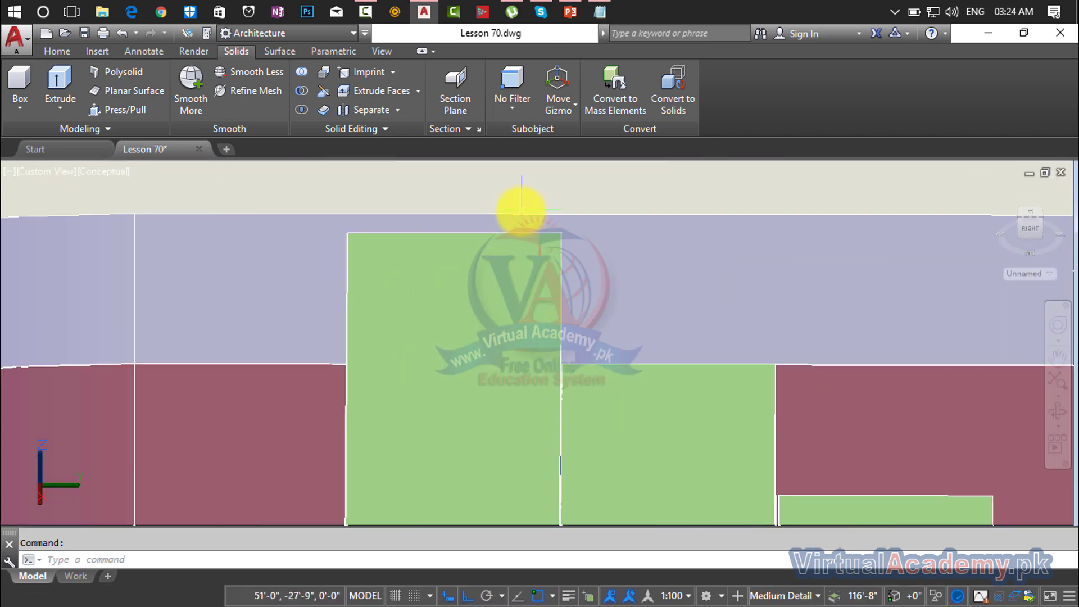
{"action": "scroll", "coordinate": [511, 213], "scroll_direction": "down", "scroll_amount": 5}
{"action": "key", "text": "Escape"}
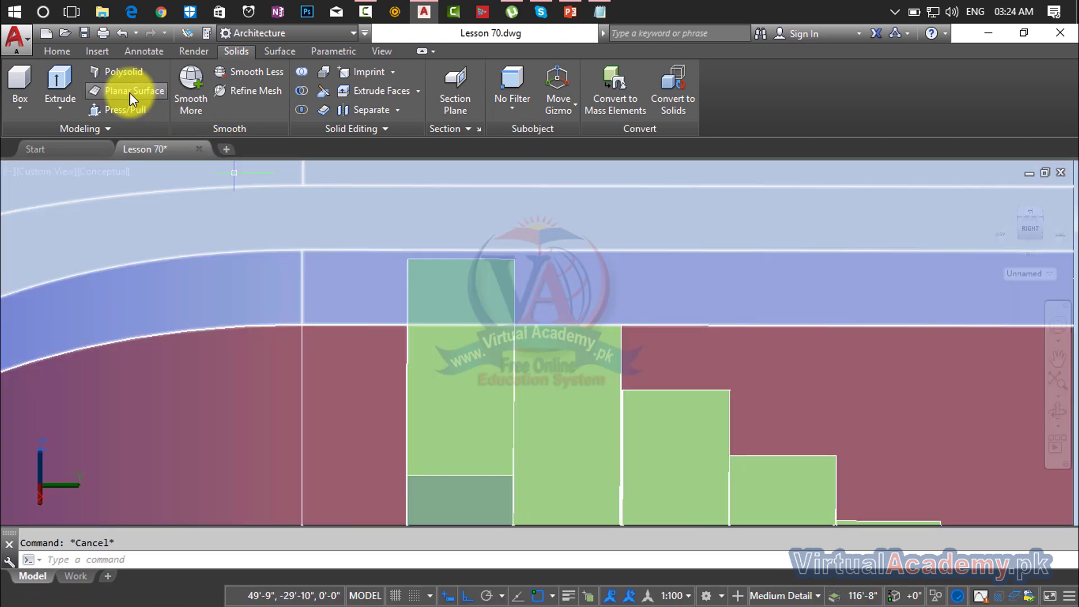
- Extrude the top tread's upper face up to the roof slab's top edge, with a 0 taper angle
{"action": "left_click", "coordinate": [57, 51]}
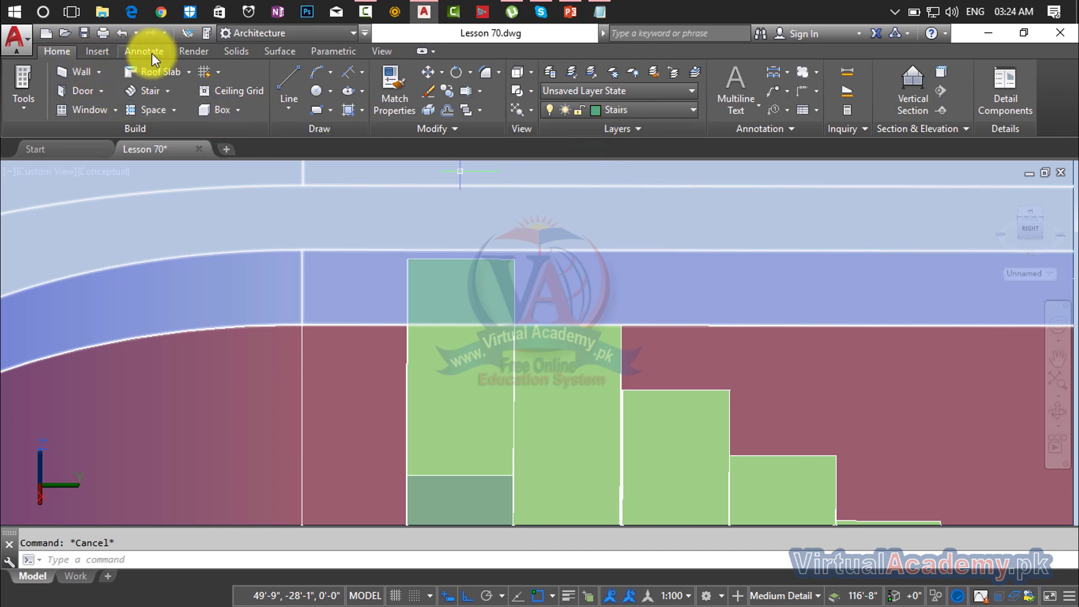
{"action": "left_click", "coordinate": [180, 51]}
{"action": "left_click", "coordinate": [239, 52]}
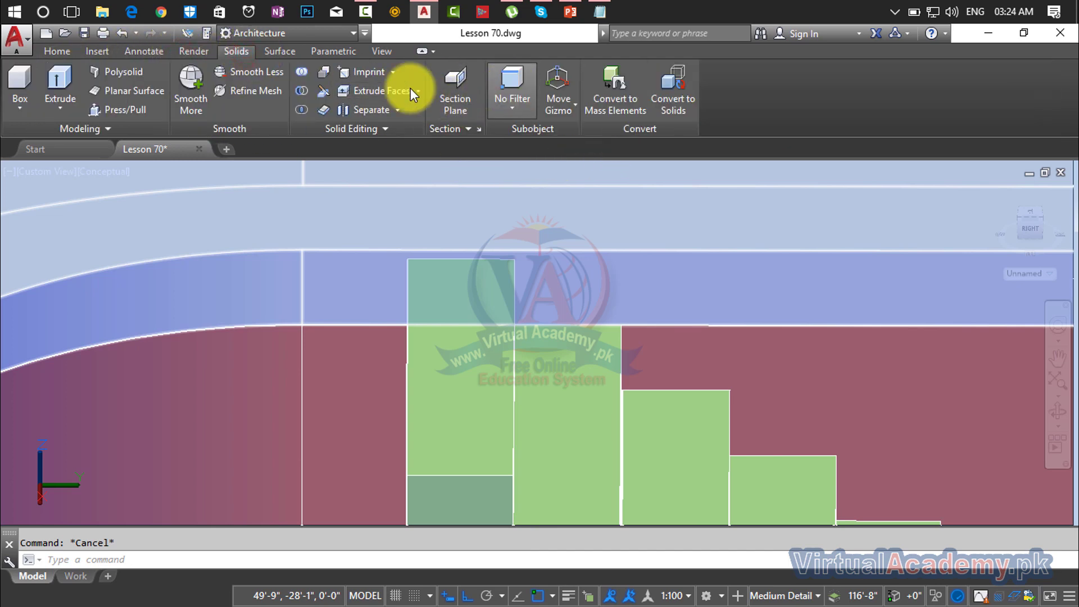
{"action": "left_click", "coordinate": [359, 90]}
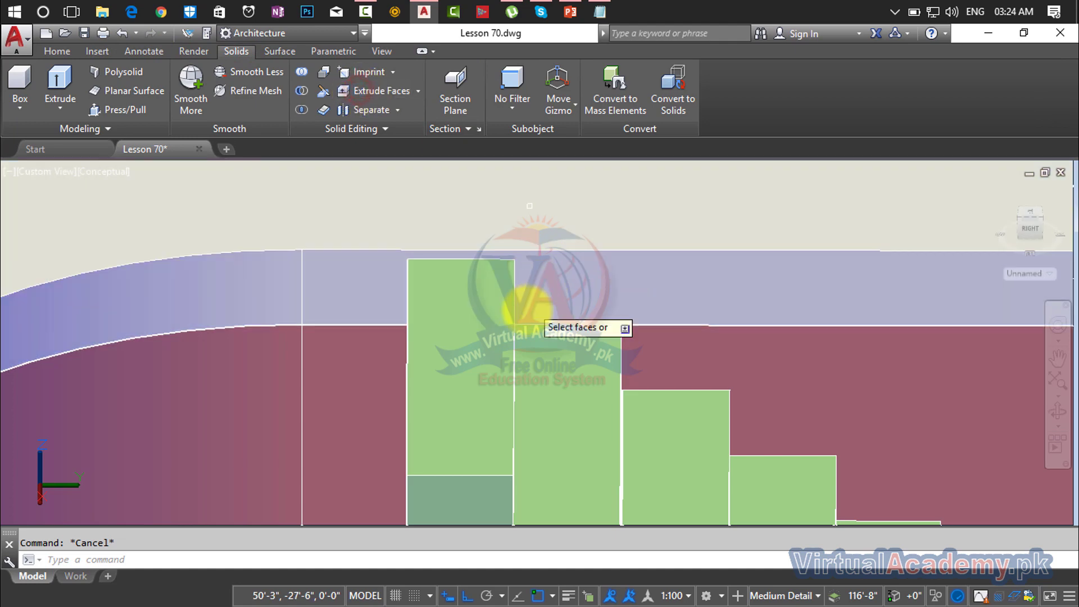
{"action": "left_click", "coordinate": [476, 326]}
{"action": "key", "text": "Return"}
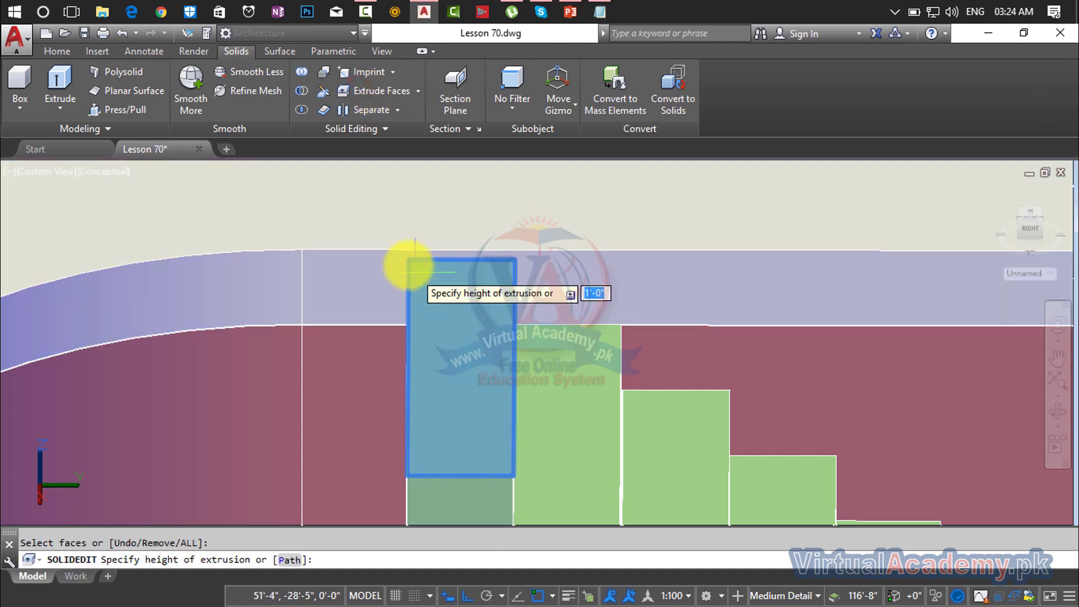
{"action": "scroll", "coordinate": [415, 272], "scroll_direction": "up", "scroll_amount": 5}
{"action": "left_click", "coordinate": [414, 241]}
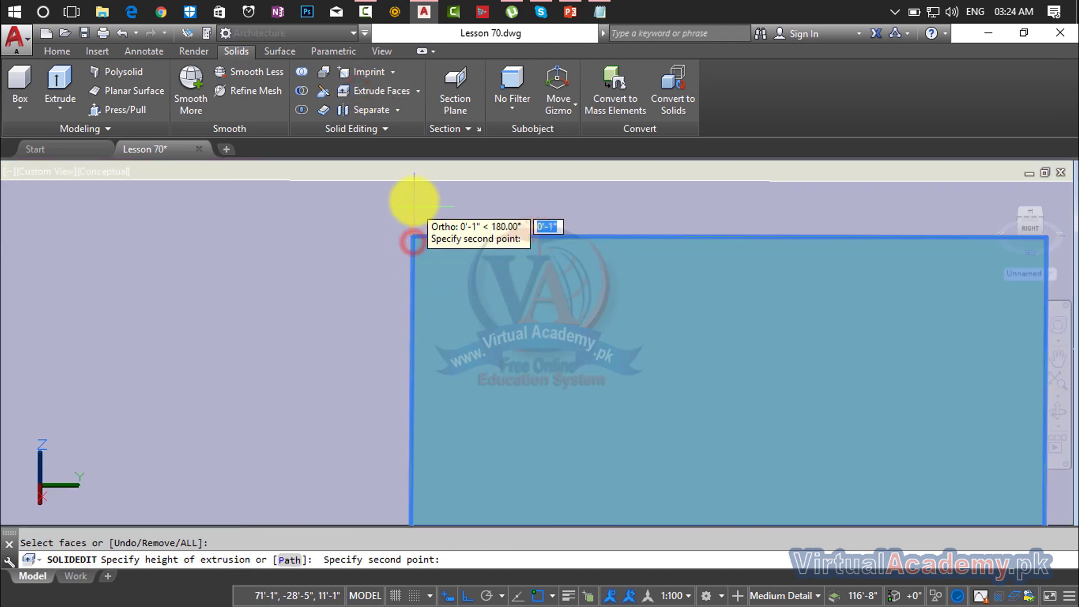
{"action": "left_click", "coordinate": [413, 181]}
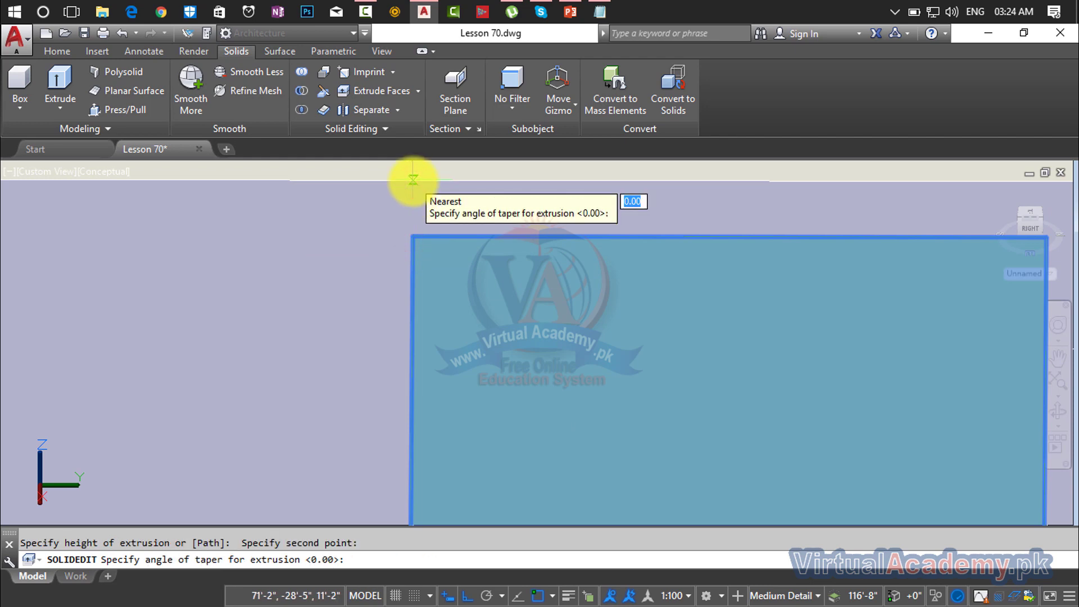
{"action": "key", "text": "Return"}
{"action": "key", "text": "Return"}
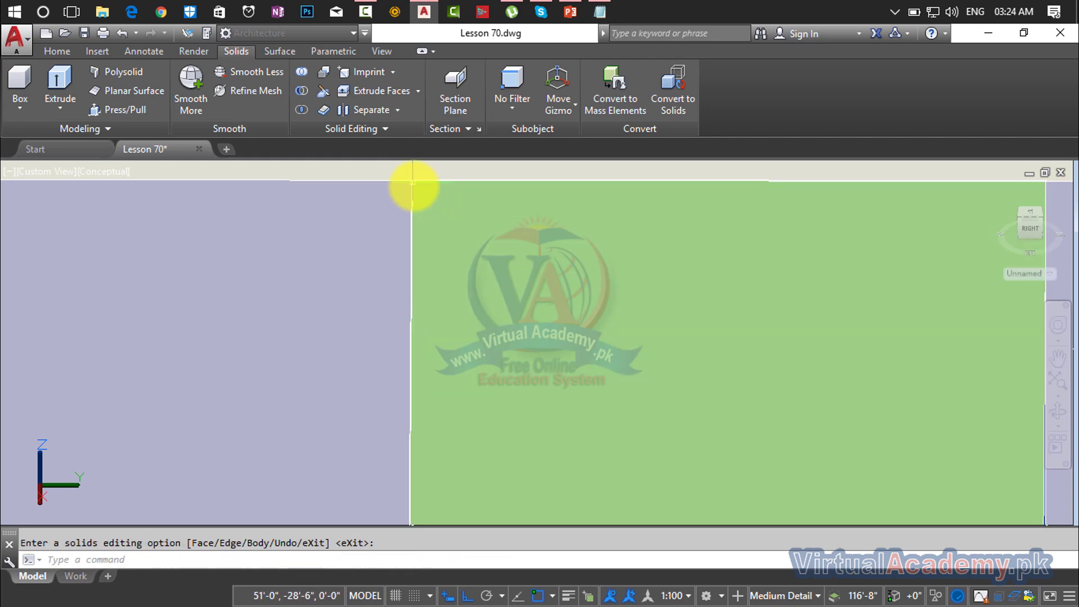
- Switch to the Top view and delete the leftover tread outline beyond the last solid tread, beside the rounded end of the opening
{"action": "scroll", "coordinate": [457, 265], "scroll_direction": "down", "scroll_amount": 5}
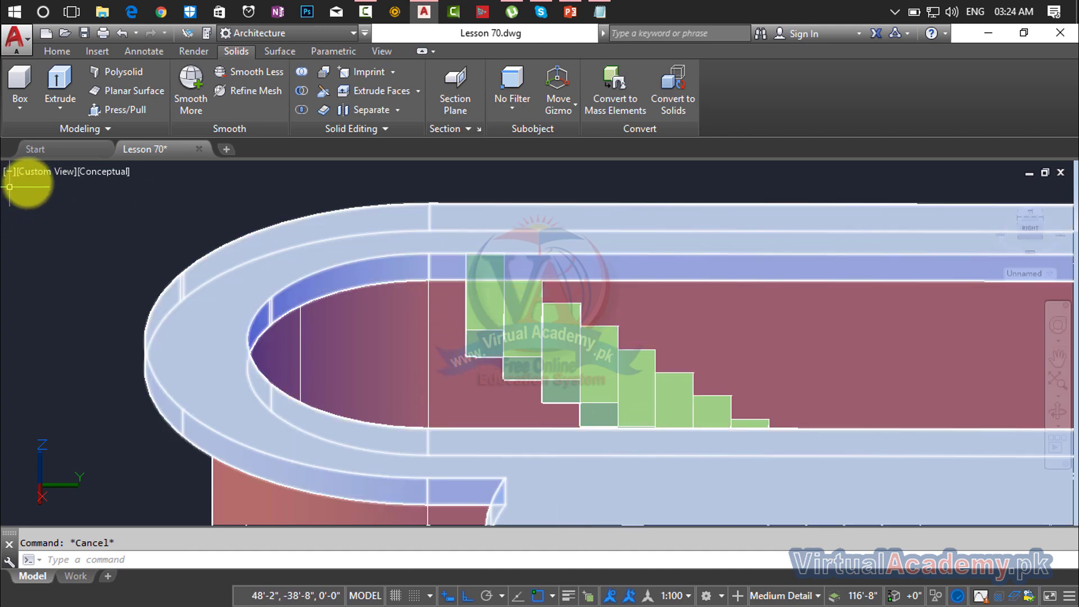
{"action": "left_click", "coordinate": [49, 172]}
{"action": "left_click", "coordinate": [60, 209]}
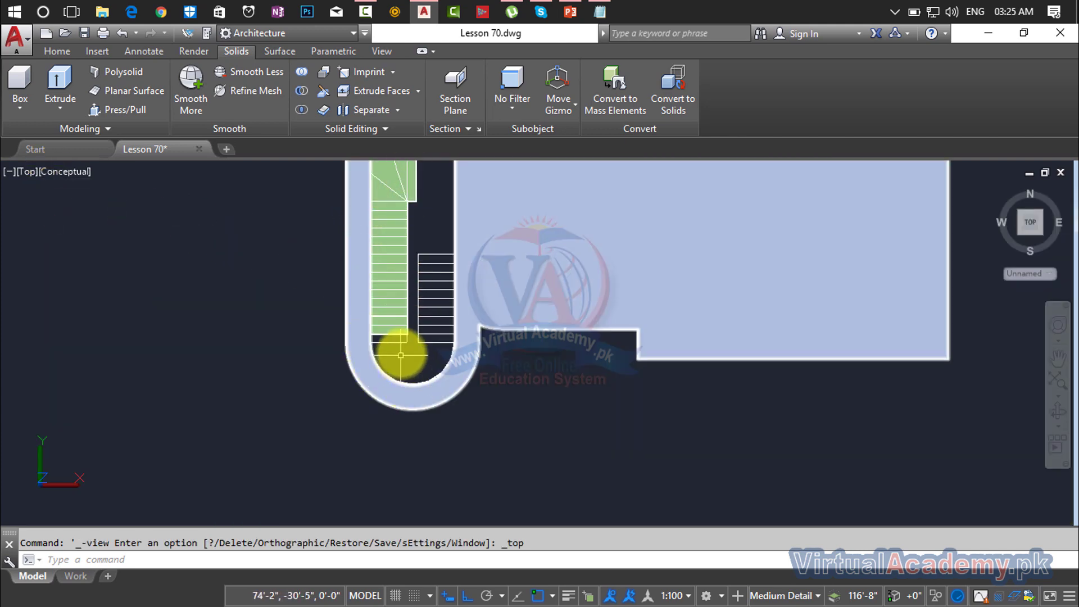
{"action": "scroll", "coordinate": [401, 355], "scroll_direction": "up", "scroll_amount": 5}
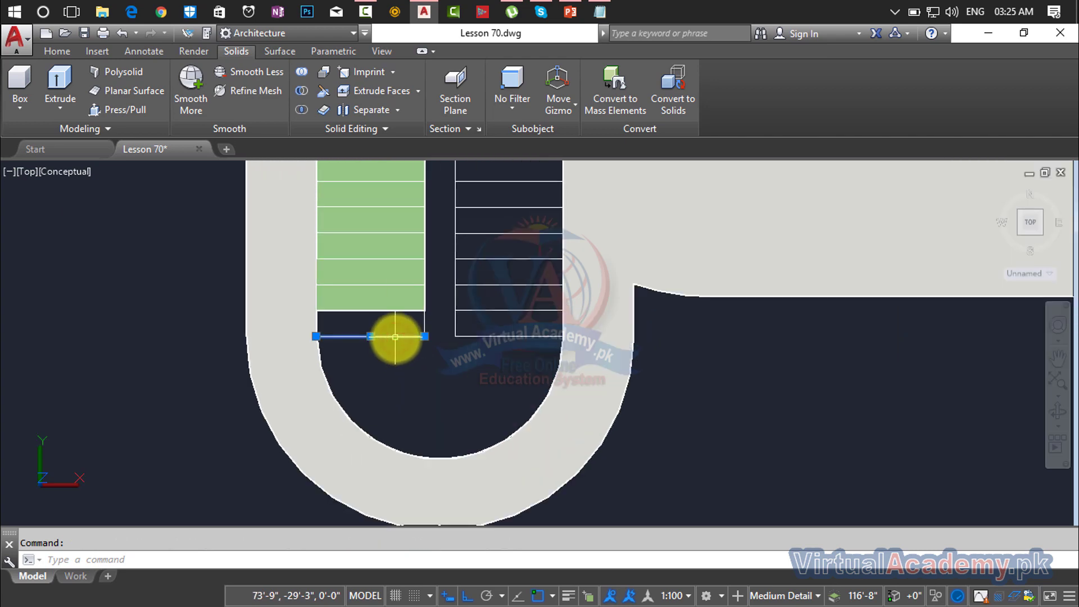
{"action": "key", "text": "Delete"}
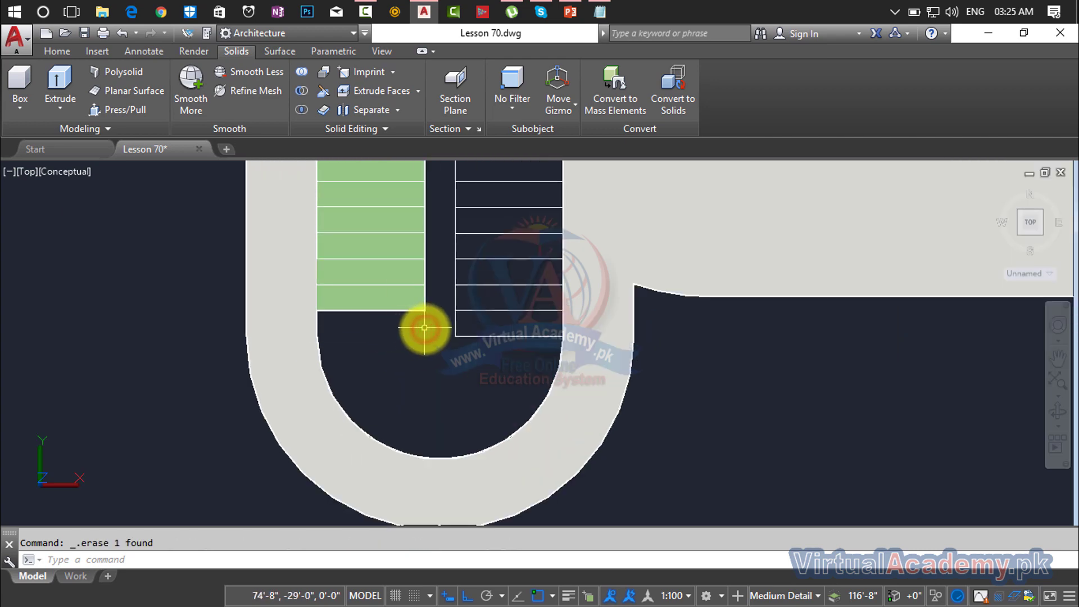
- Show the stair plan in the 2D Wireframe visual style and make Drawing the current layer
{"action": "scroll", "coordinate": [425, 329], "scroll_direction": "down", "scroll_amount": 4}
{"action": "mouse_move", "coordinate": [425, 328]}
{"action": "middle_mouse_down"}
{"action": "mouse_move", "coordinate": [417, 361]}
{"action": "mouse_move", "coordinate": [417, 344]}
{"action": "middle_mouse_up"}
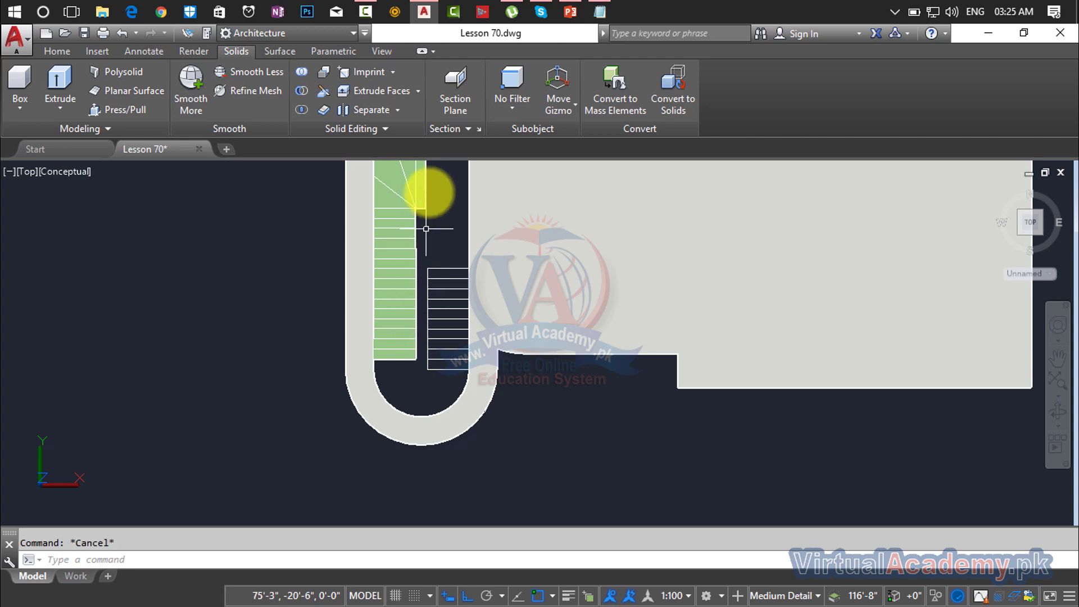
{"action": "middle_click_drag", "start_coordinate": [425, 234], "coordinate": [414, 261]}
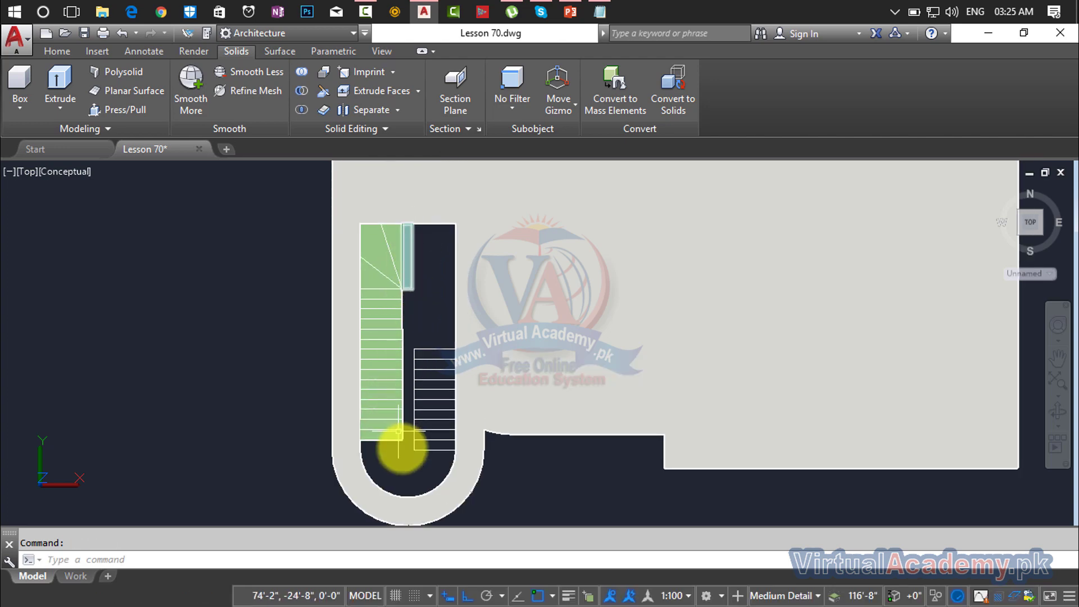
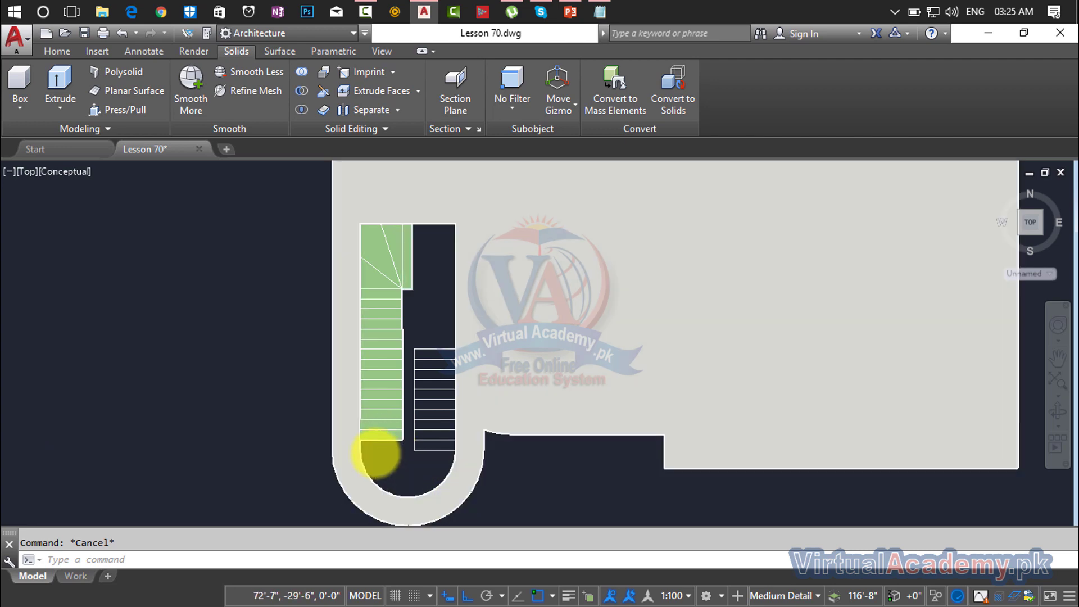
{"action": "scroll", "coordinate": [373, 450], "scroll_direction": "up", "scroll_amount": 3}
{"action": "scroll", "coordinate": [389, 420], "scroll_direction": "down", "scroll_amount": 2}
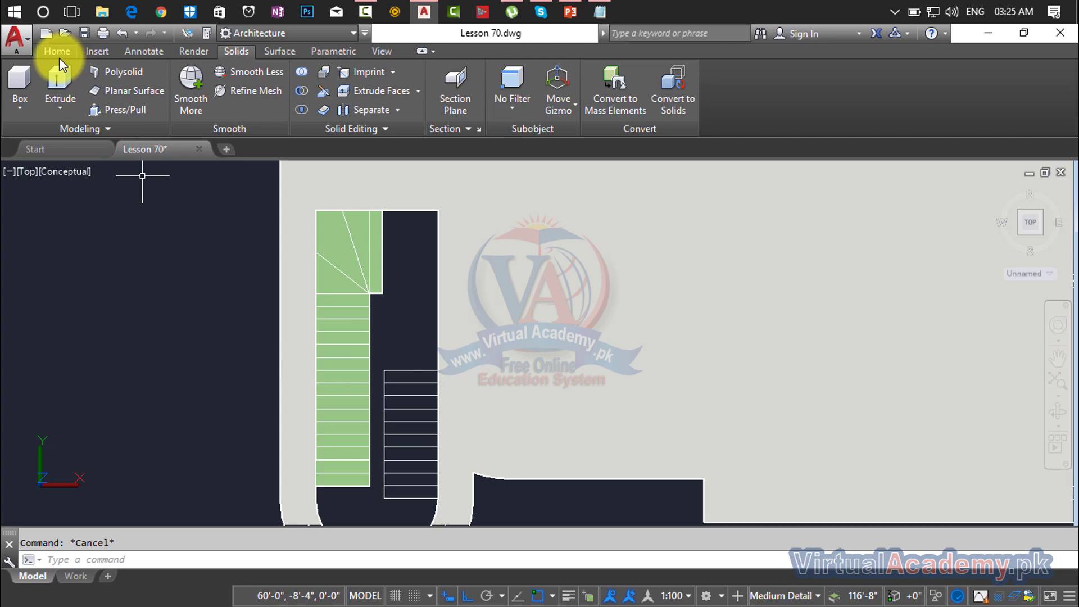
{"action": "left_click", "coordinate": [62, 171]}
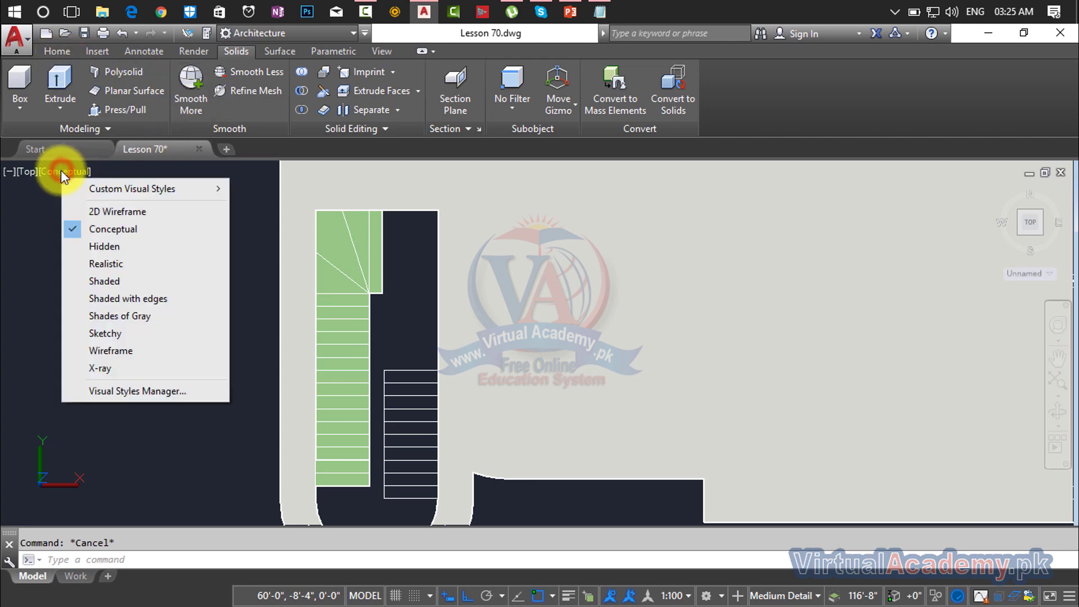
{"action": "left_click", "coordinate": [78, 211]}
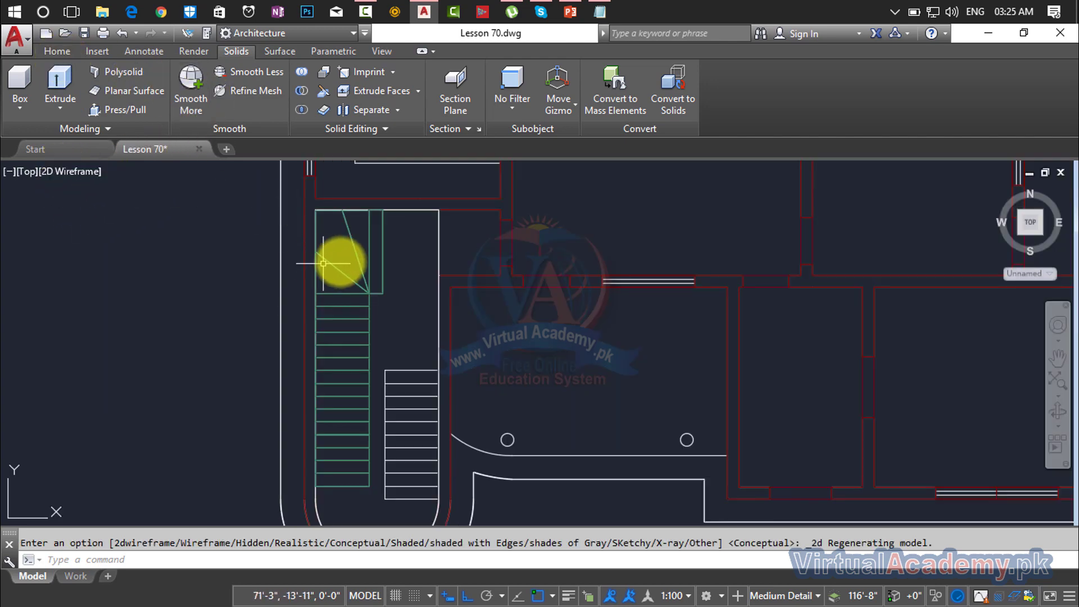
{"action": "middle_click_drag", "start_coordinate": [377, 244], "coordinate": [388, 225]}
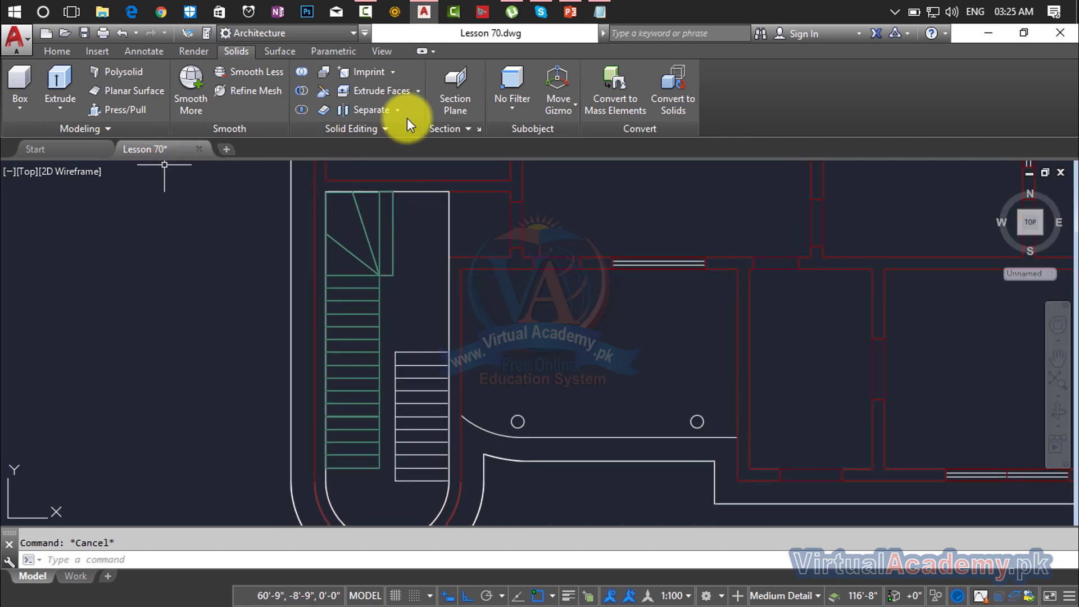
{"action": "left_click", "coordinate": [43, 49]}
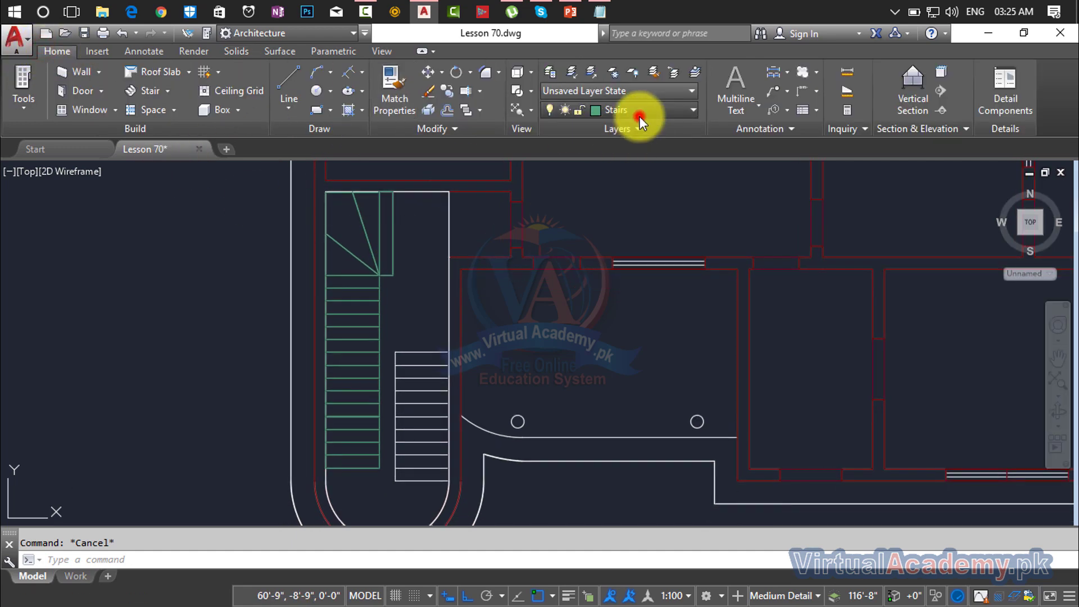
{"action": "left_click", "coordinate": [640, 115]}
{"action": "left_click", "coordinate": [626, 204]}
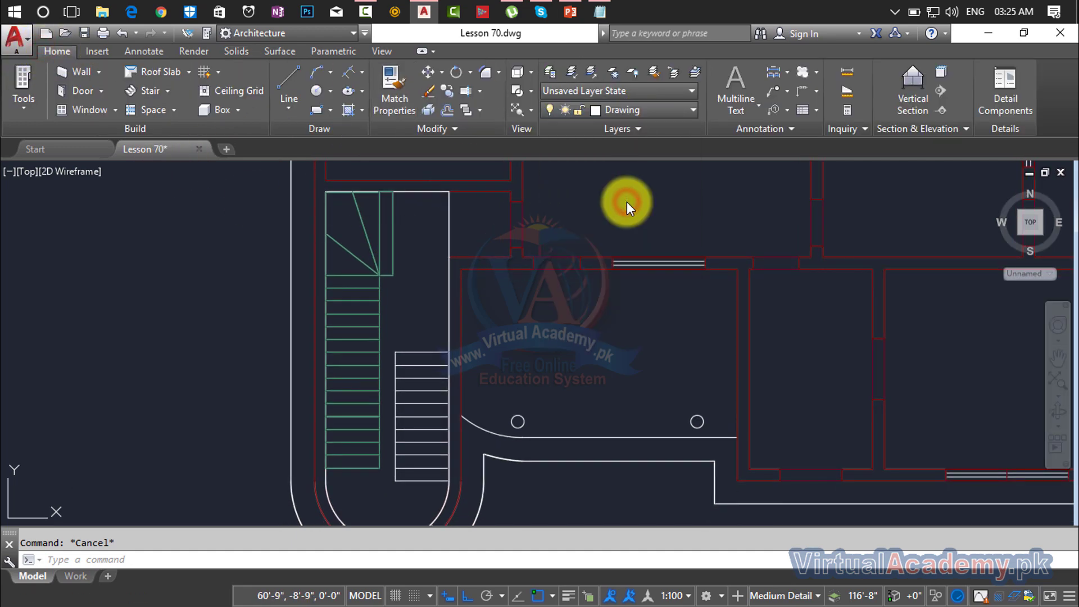
{"action": "scroll", "coordinate": [400, 207], "scroll_direction": "up", "scroll_amount": 2}
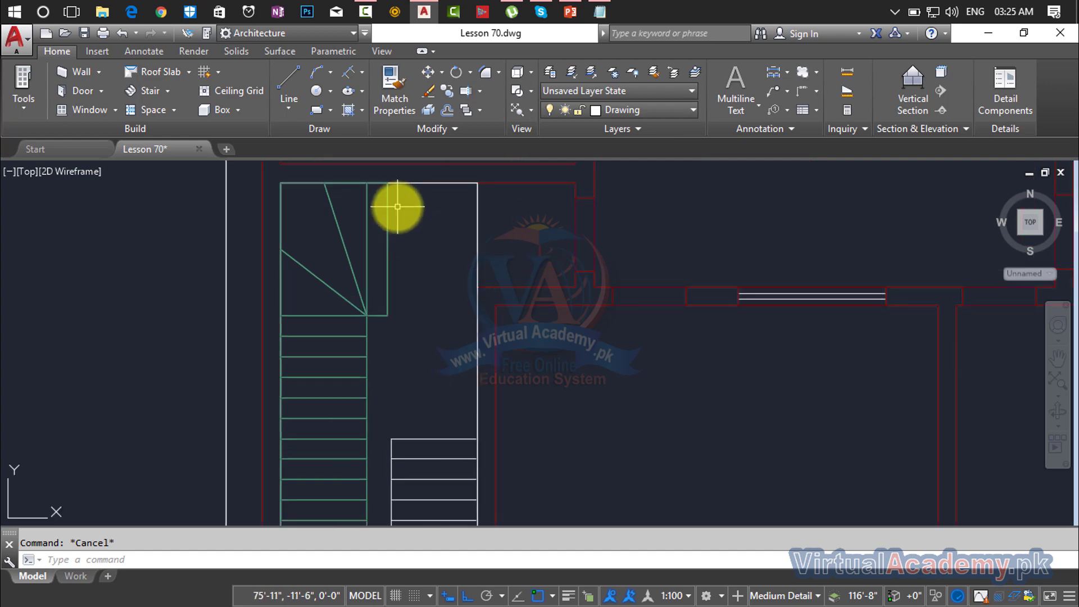
{"action": "type", "text": "l"}
{"action": "key", "text": "Return"}
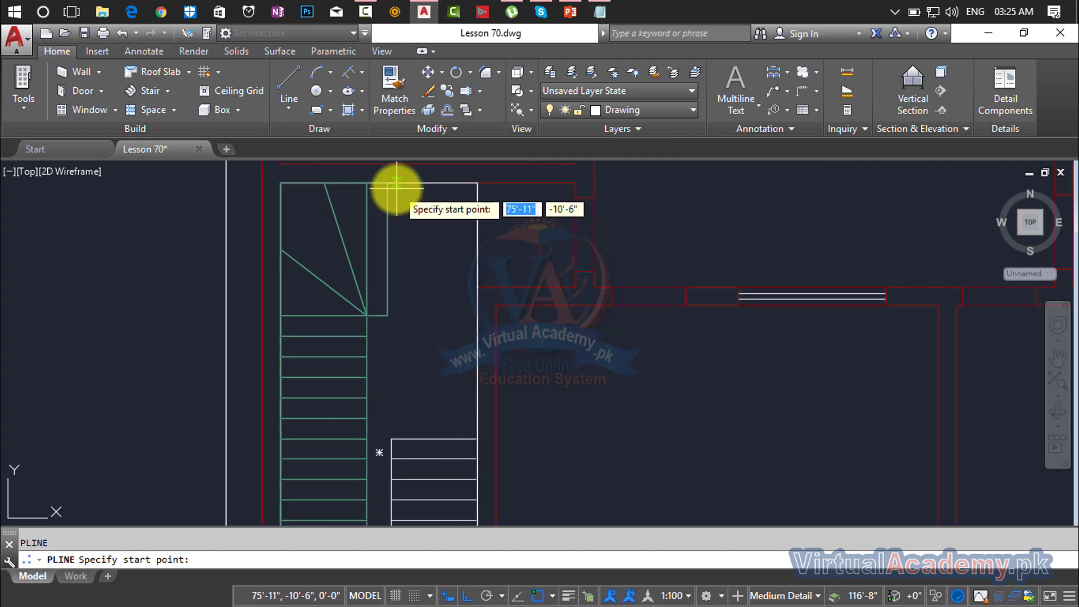
{"action": "scroll", "coordinate": [399, 204], "scroll_direction": "down", "scroll_amount": 2}
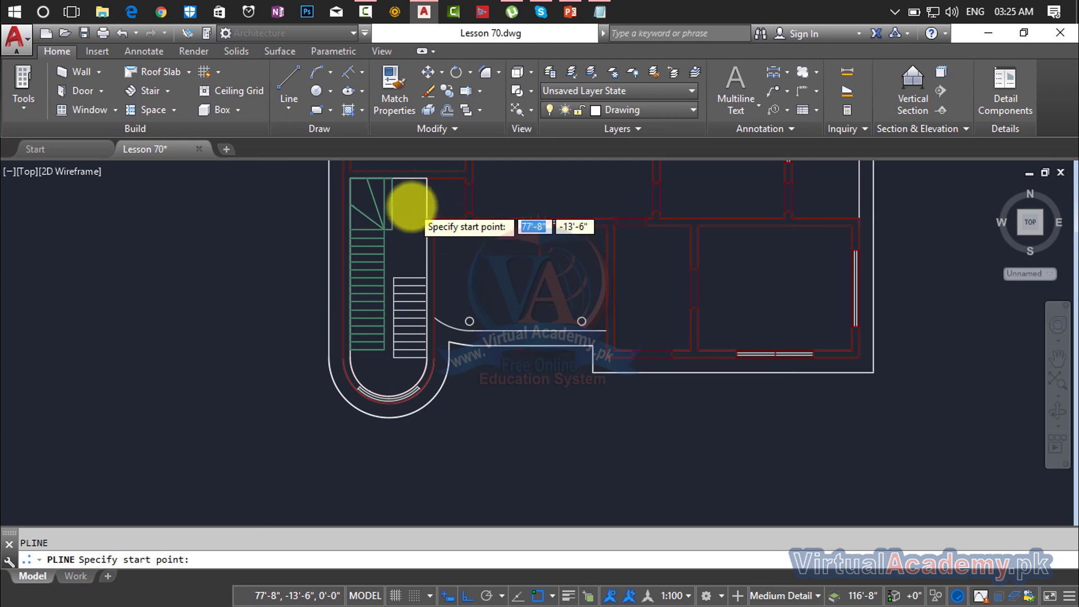
{"action": "scroll", "coordinate": [407, 205], "scroll_direction": "up", "scroll_amount": 2}
{"action": "middle_click_drag", "start_coordinate": [411, 207], "coordinate": [403, 268]}
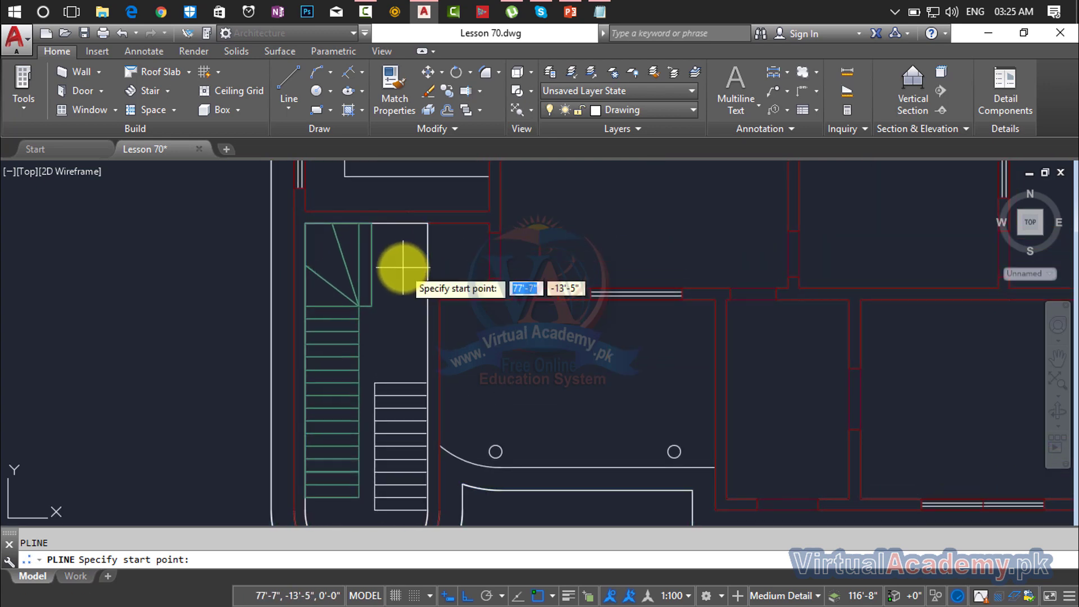
{"action": "scroll", "coordinate": [402, 268], "scroll_direction": "down", "scroll_amount": 2}
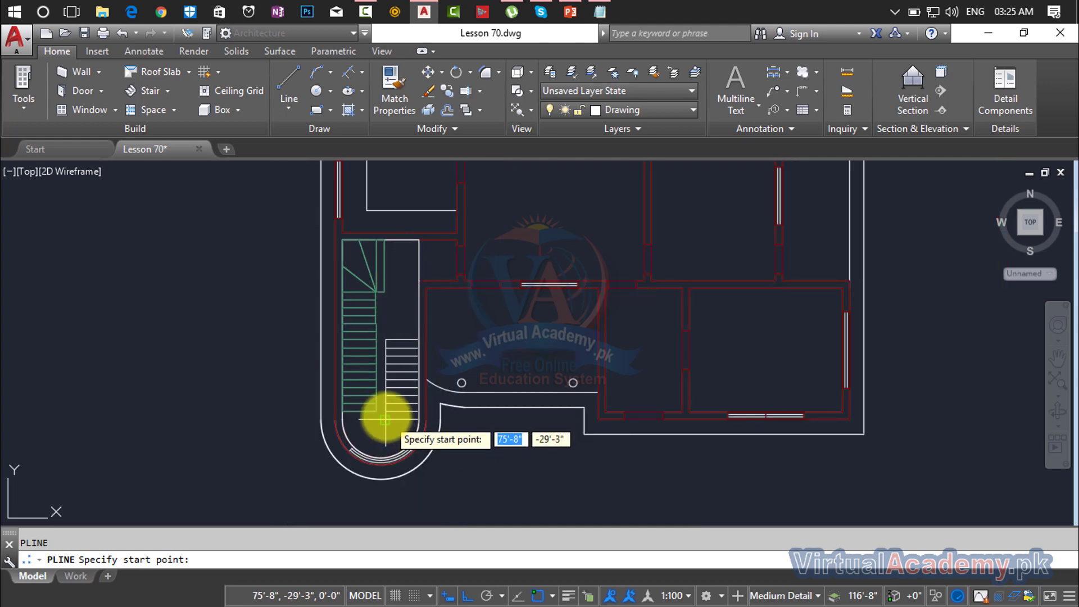
{"action": "key", "text": "Escape"}
- Draw a polyline from the top tread's outer corner along the stair opening's straight edges to the foot of the white flight
{"action": "scroll", "coordinate": [399, 408], "scroll_direction": "up", "scroll_amount": 4}
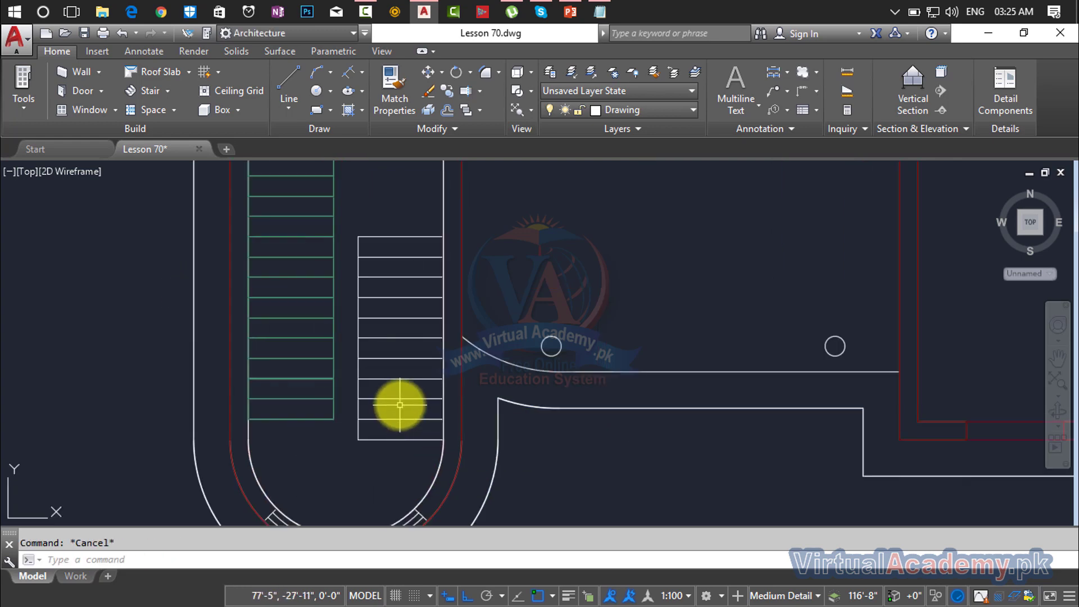
{"action": "scroll", "coordinate": [399, 405], "scroll_direction": "down", "scroll_amount": 3}
{"action": "scroll", "coordinate": [384, 375], "scroll_direction": "up", "scroll_amount": 3}
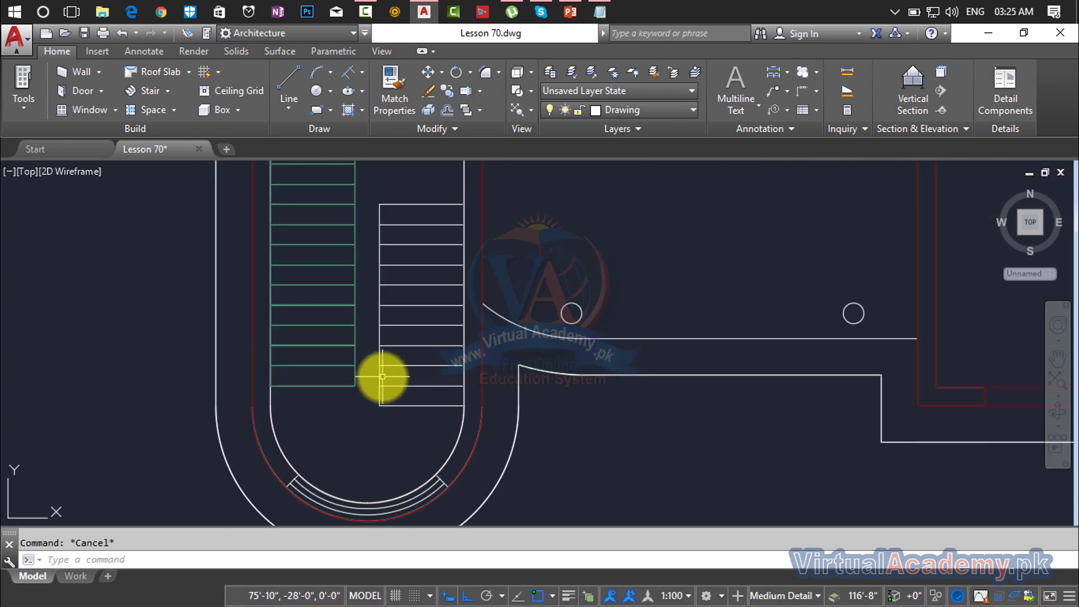
{"action": "middle_click_drag", "start_coordinate": [383, 377], "coordinate": [385, 567]}
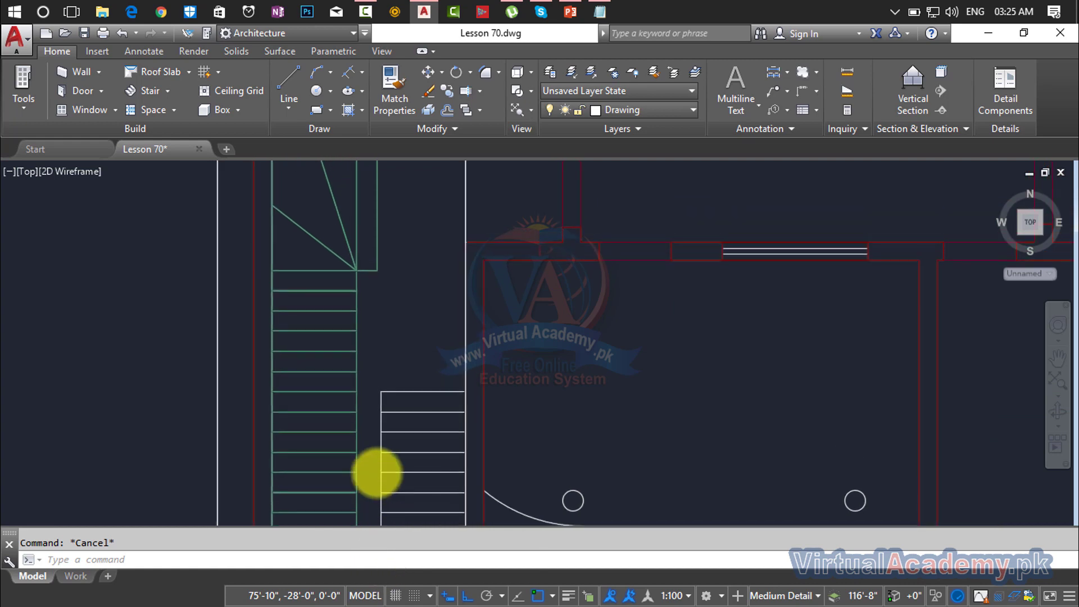
{"action": "scroll", "coordinate": [363, 341], "scroll_direction": "down", "scroll_amount": 2}
{"action": "middle_click_drag", "start_coordinate": [363, 340], "coordinate": [362, 383]}
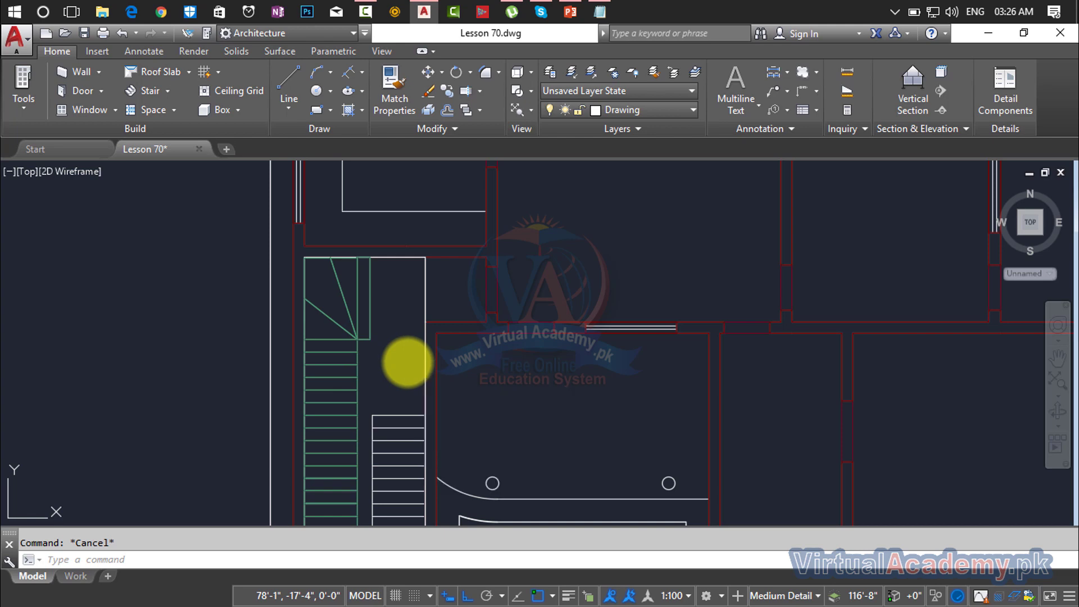
{"action": "type", "text": "pl"}
{"action": "key", "text": "Return"}
{"action": "scroll", "coordinate": [379, 386], "scroll_direction": "down", "scroll_amount": 2}
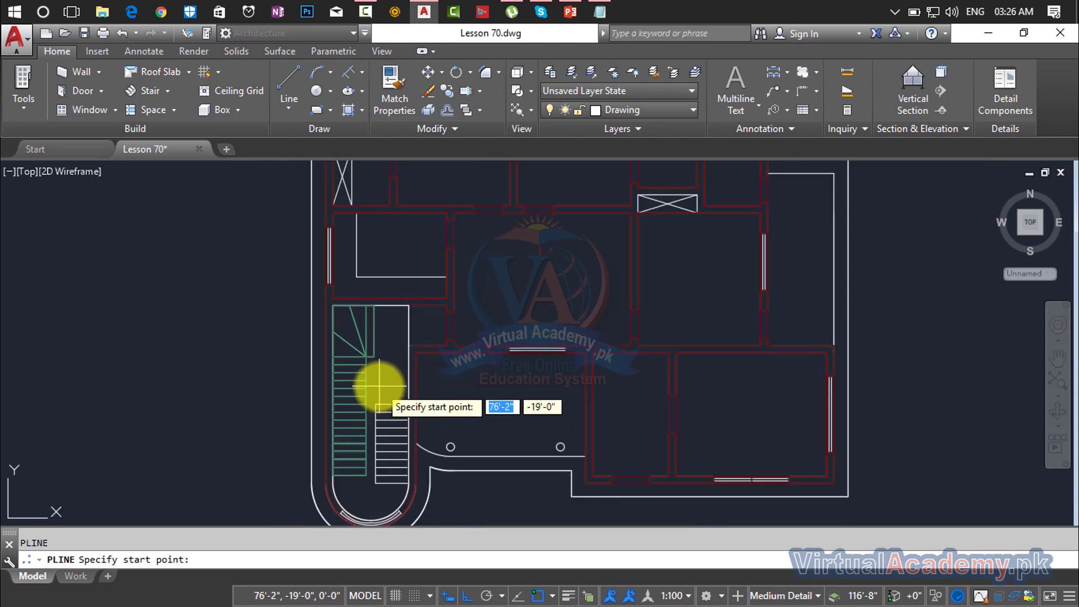
{"action": "middle_click_drag", "start_coordinate": [380, 387], "coordinate": [407, 355]}
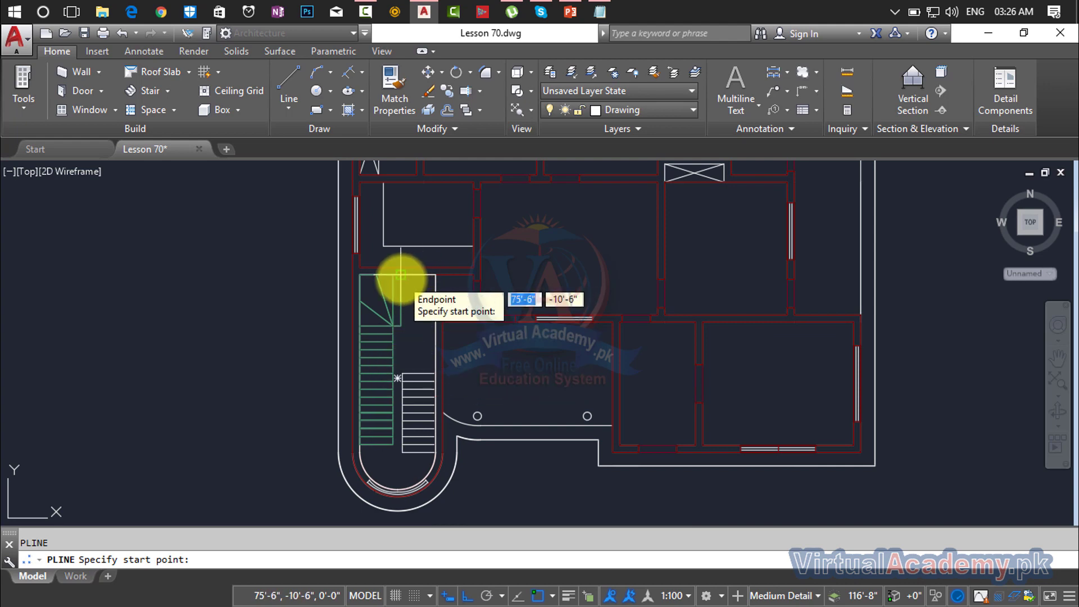
{"action": "left_click", "coordinate": [400, 274]}
{"action": "left_click", "coordinate": [435, 274]}
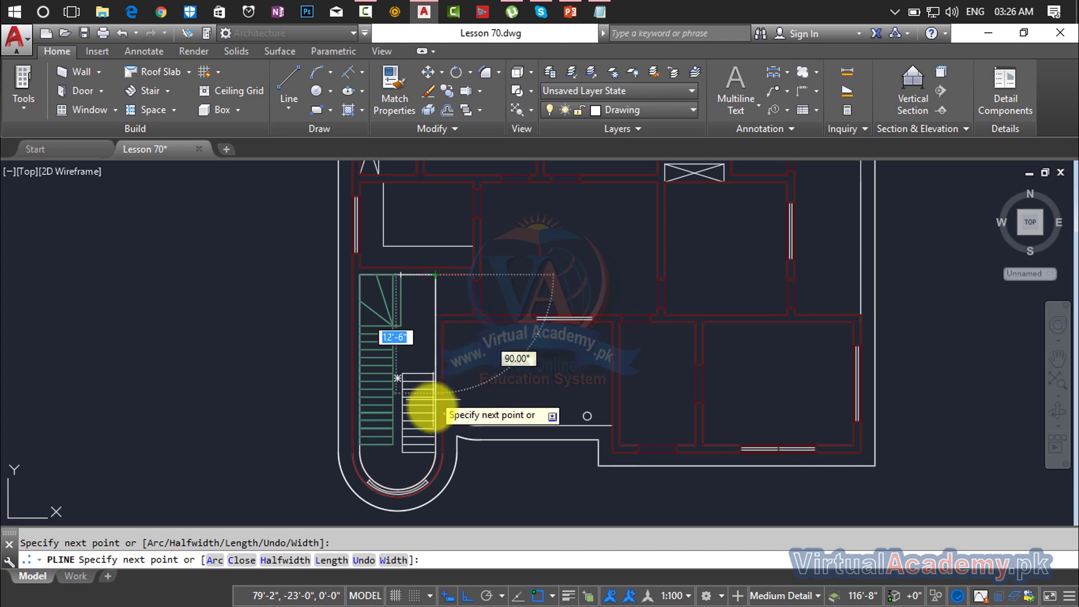
{"action": "scroll", "coordinate": [433, 441], "scroll_direction": "up", "scroll_amount": 5}
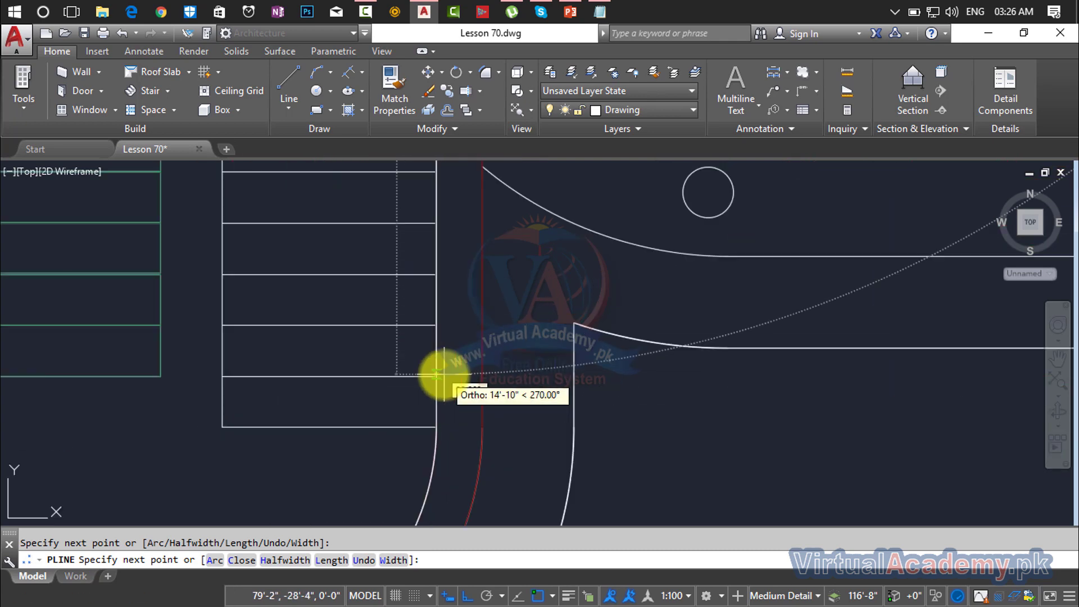
{"action": "left_click", "coordinate": [435, 428]}
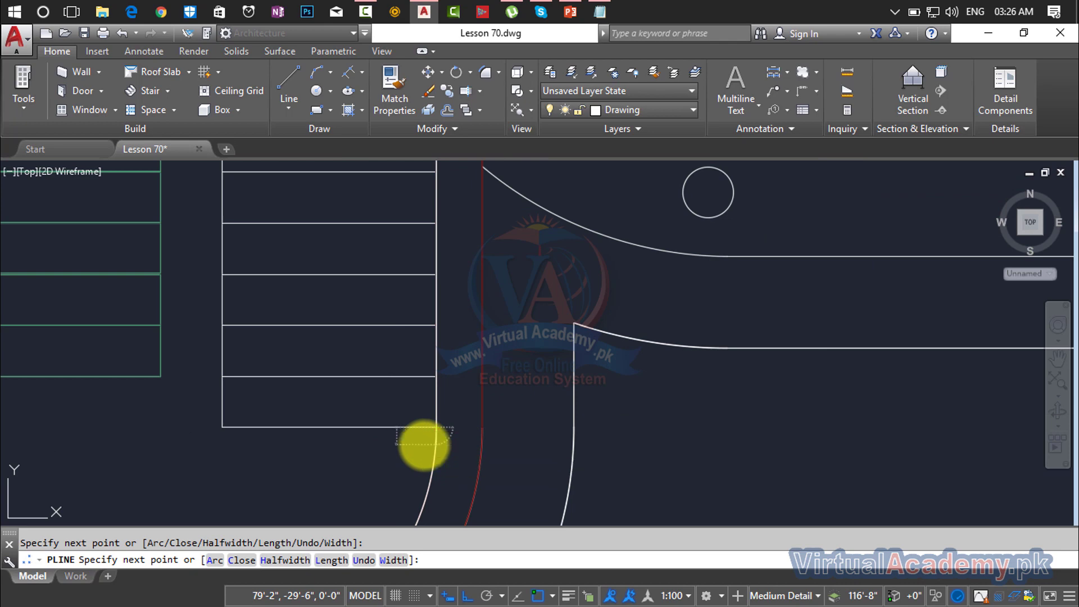
{"action": "key", "text": "Escape"}
- Draw a three-point arc along the opening's rounded end, between the two ends of the curved window
{"action": "key", "text": "Return"}
{"action": "scroll", "coordinate": [427, 450], "scroll_direction": "down", "scroll_amount": 3}
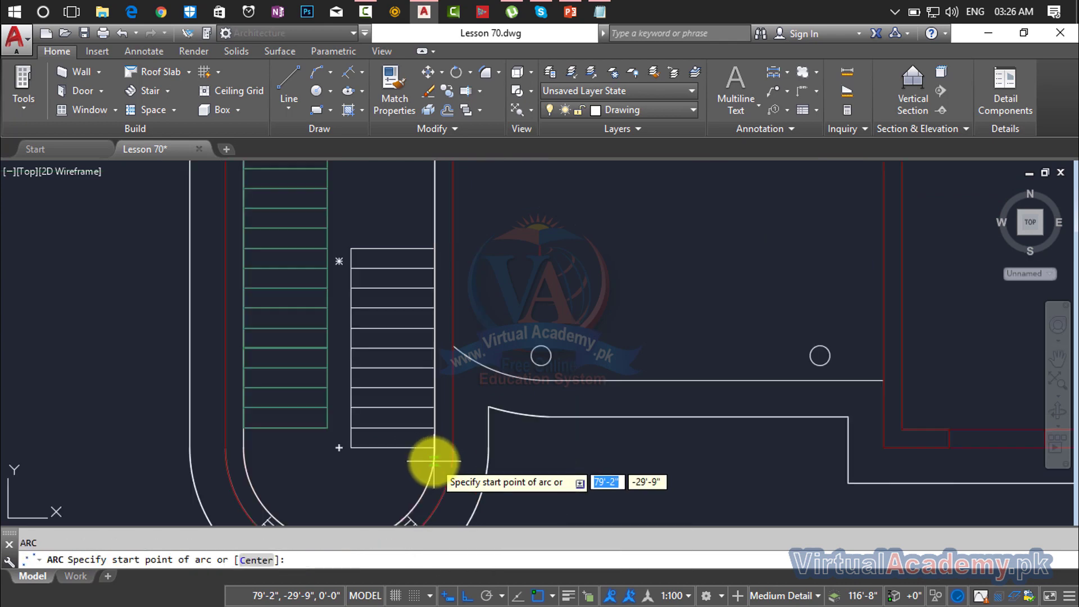
{"action": "middle_click_drag", "start_coordinate": [433, 457], "coordinate": [489, 330]}
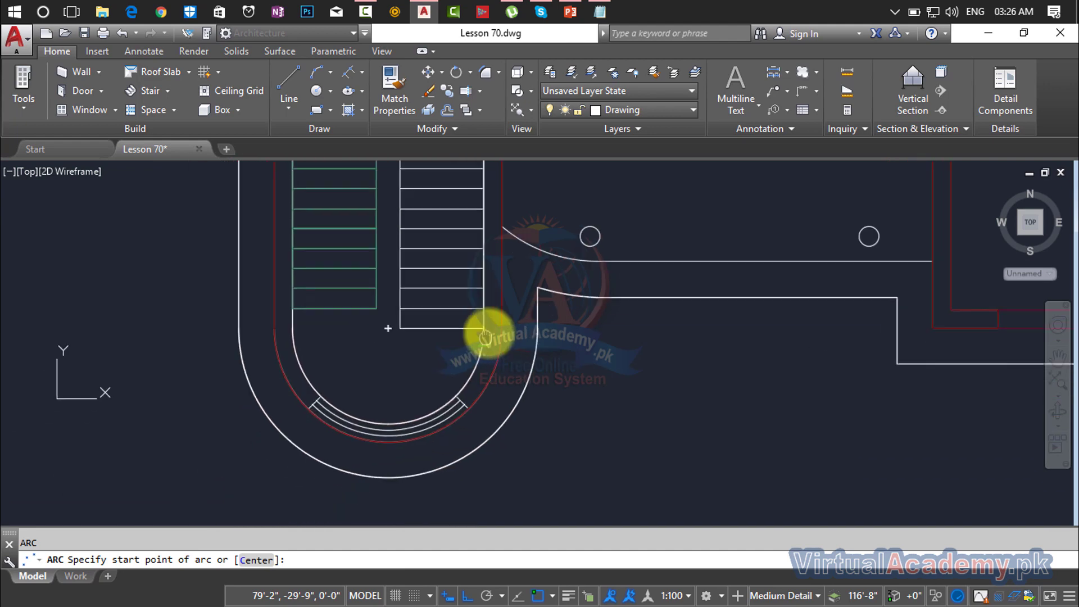
{"action": "left_click", "coordinate": [461, 386]}
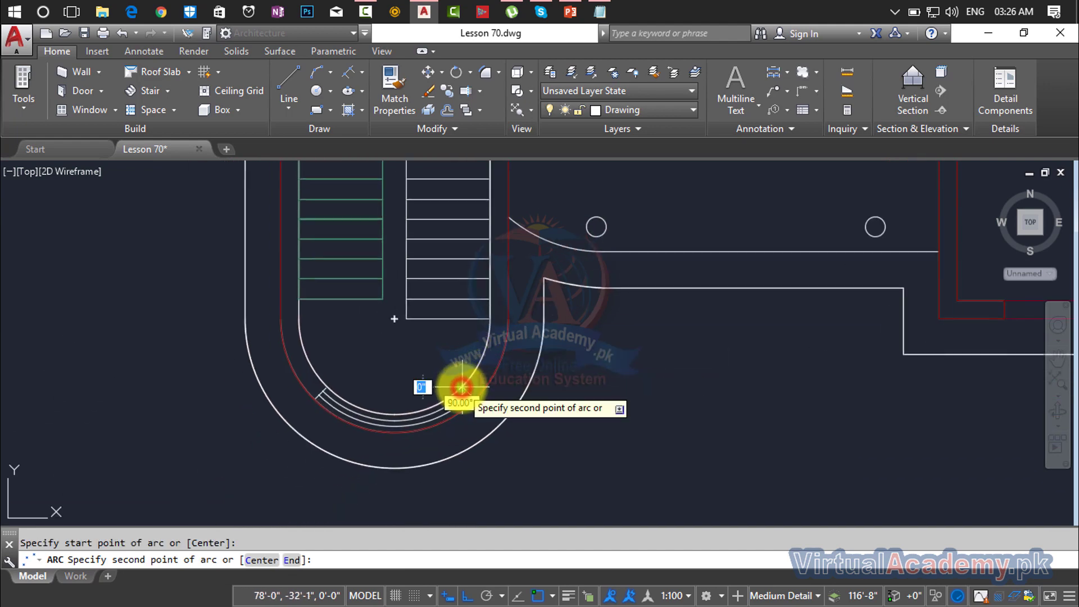
{"action": "left_click", "coordinate": [390, 414]}
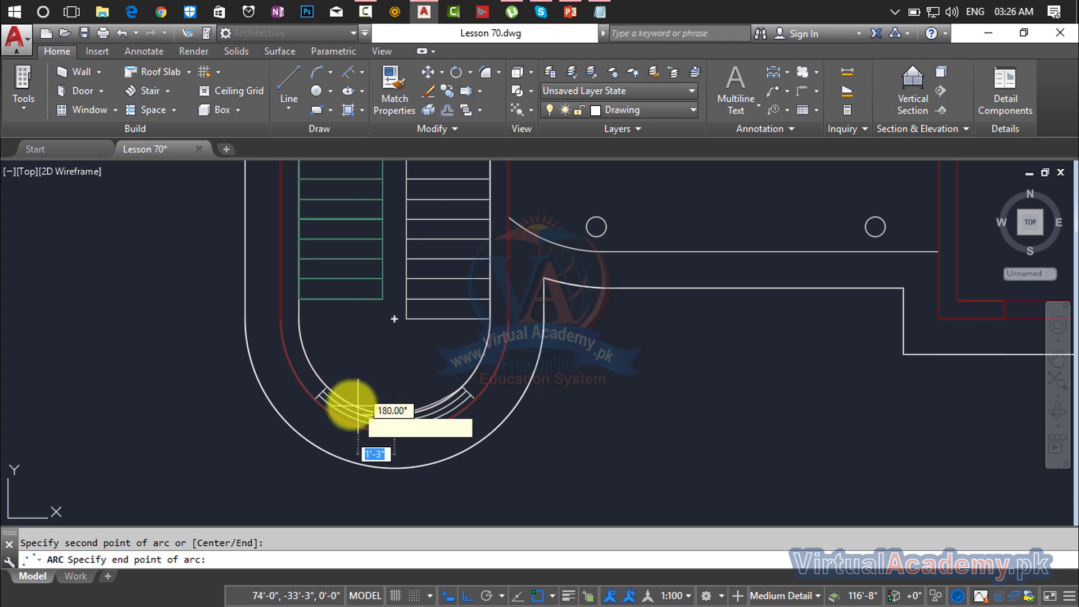
{"action": "left_click", "coordinate": [327, 386]}
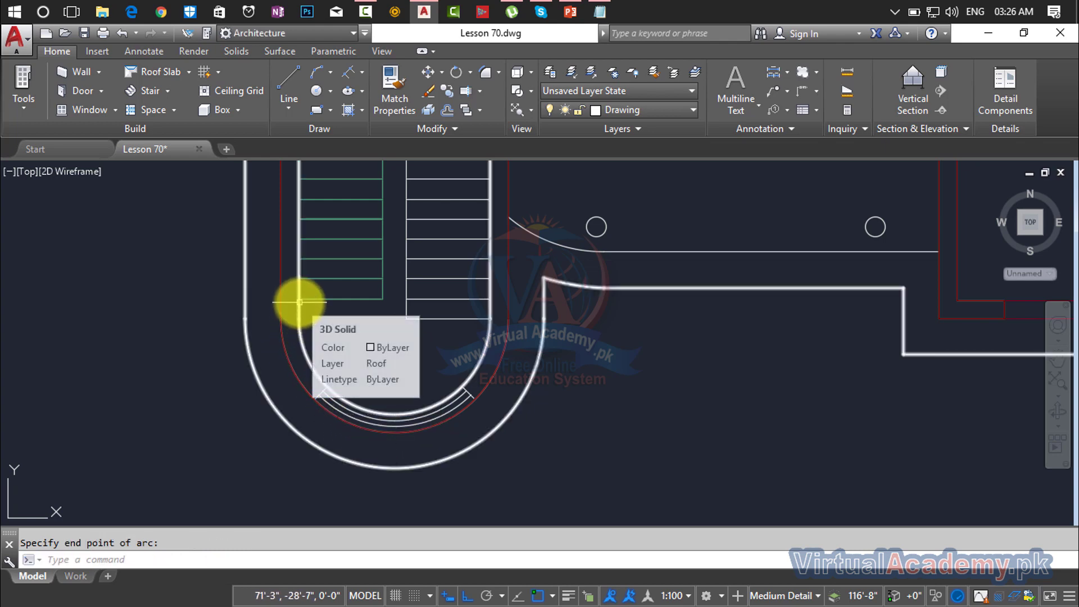
{"action": "key", "text": "Escape"}
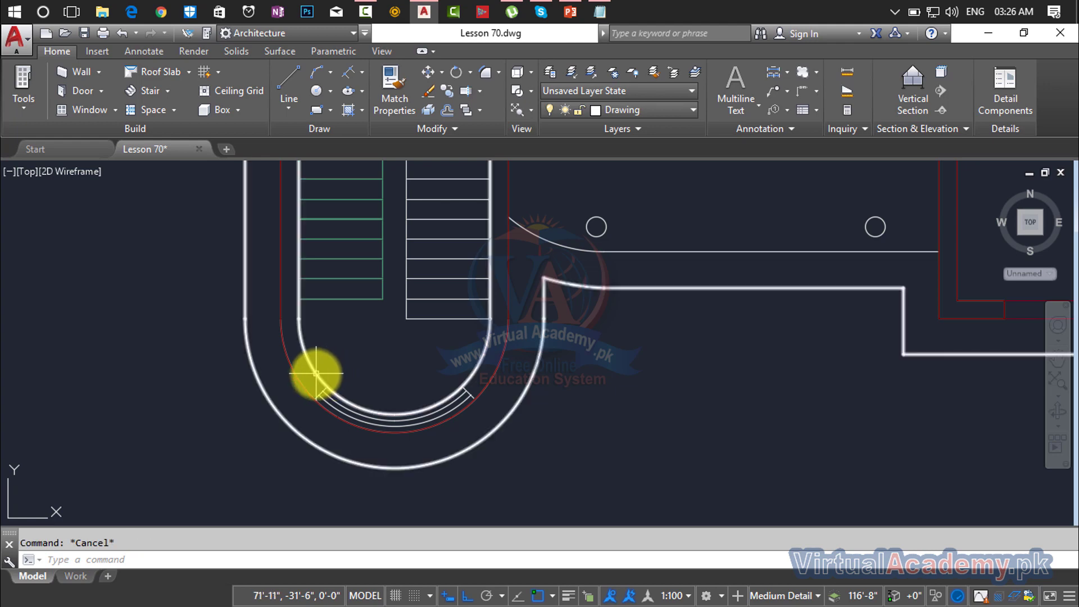
- Delete the polyline traced along the straight edges of the stair opening
{"action": "scroll", "coordinate": [317, 375], "scroll_direction": "down", "scroll_amount": 4}
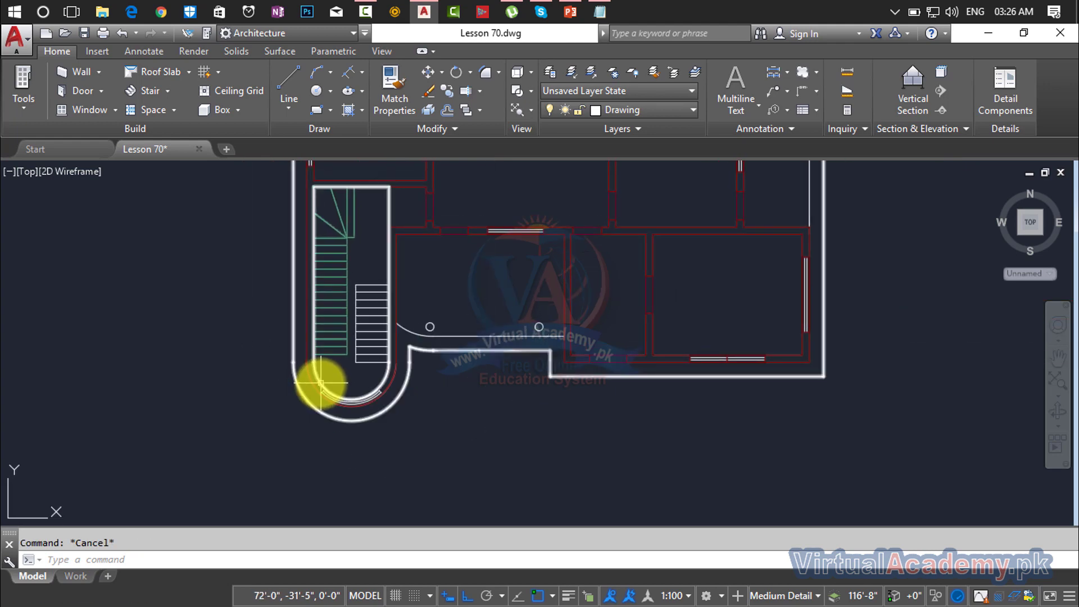
{"action": "middle_click_drag", "start_coordinate": [329, 377], "coordinate": [326, 391]}
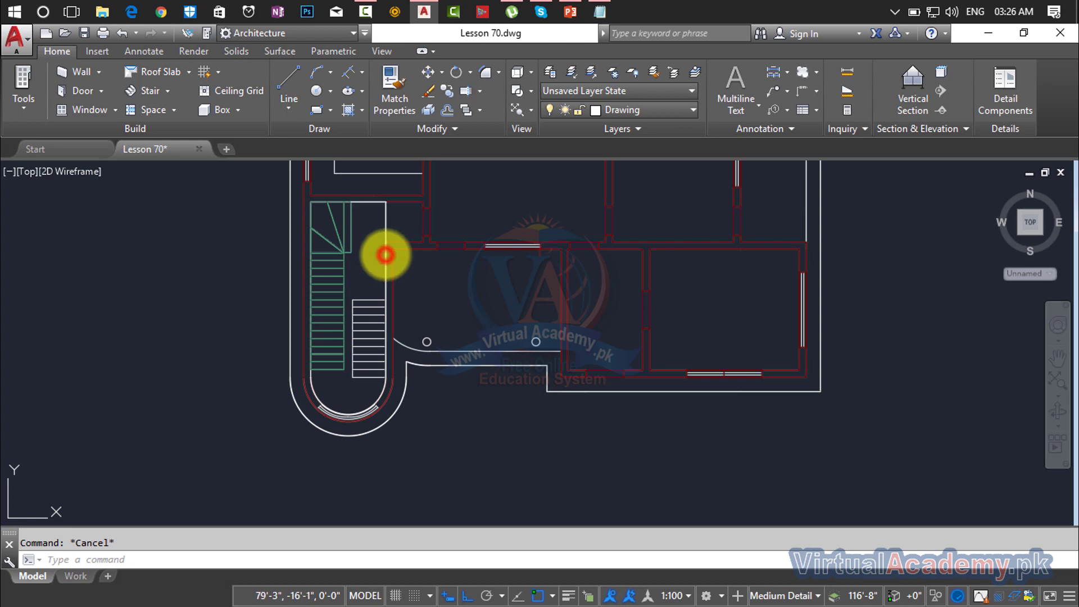
{"action": "key", "text": "Delete"}
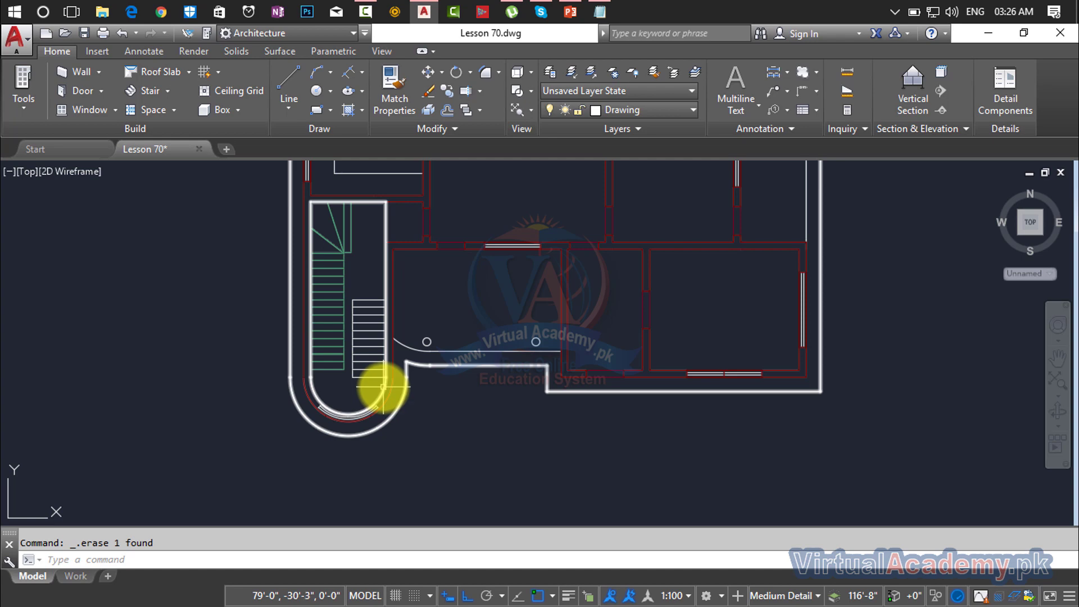
- Draw a polyline segment from the top tread's outer corner to the adjacent corner of the stair opening
{"action": "scroll", "coordinate": [332, 222], "scroll_direction": "up", "scroll_amount": 5}
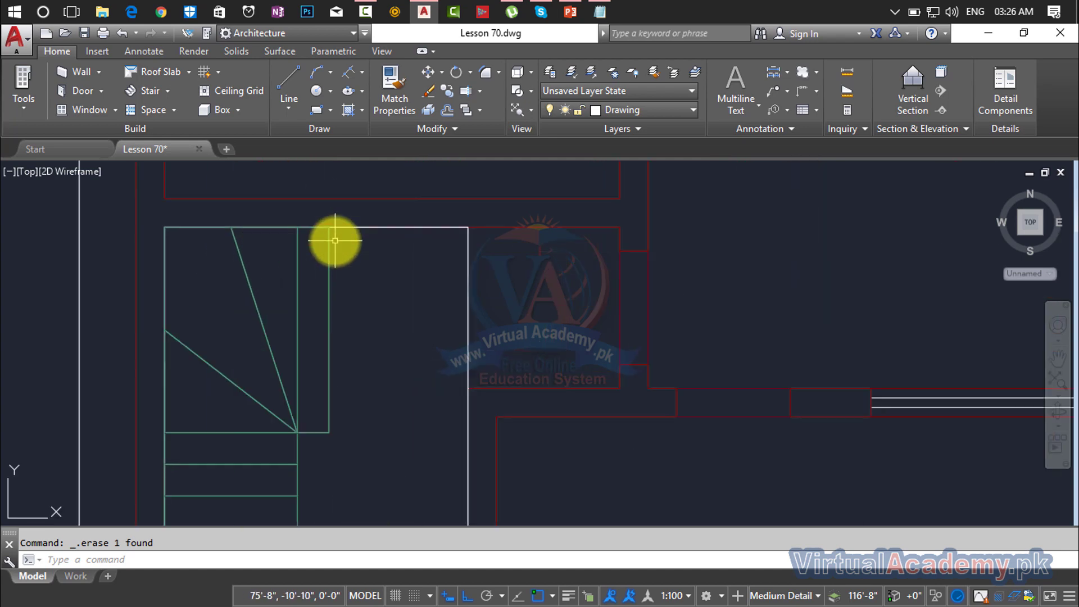
{"action": "key", "text": "Return"}
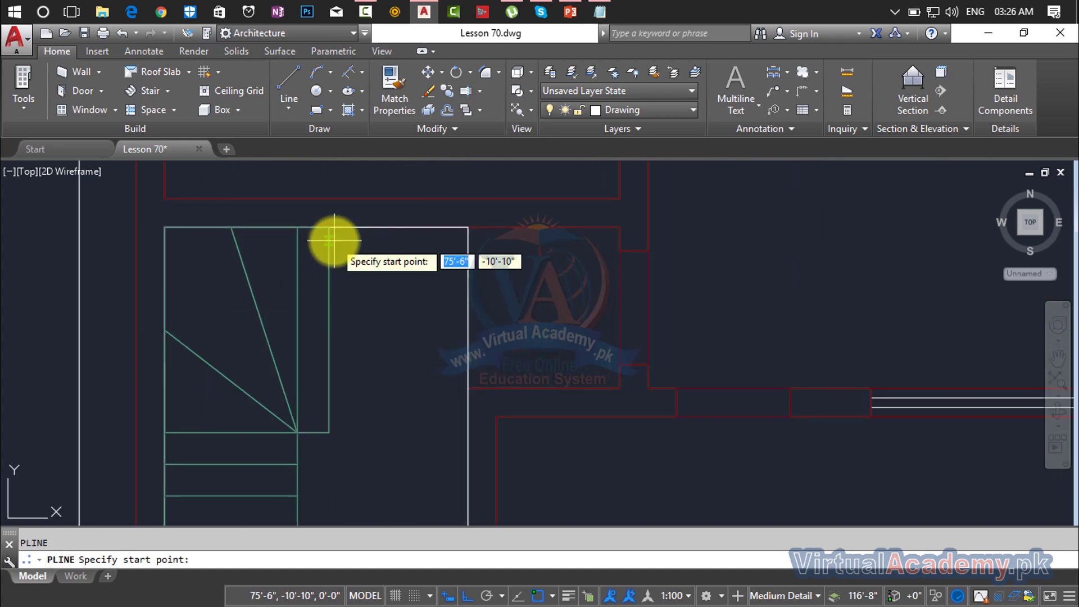
{"action": "left_click", "coordinate": [331, 228]}
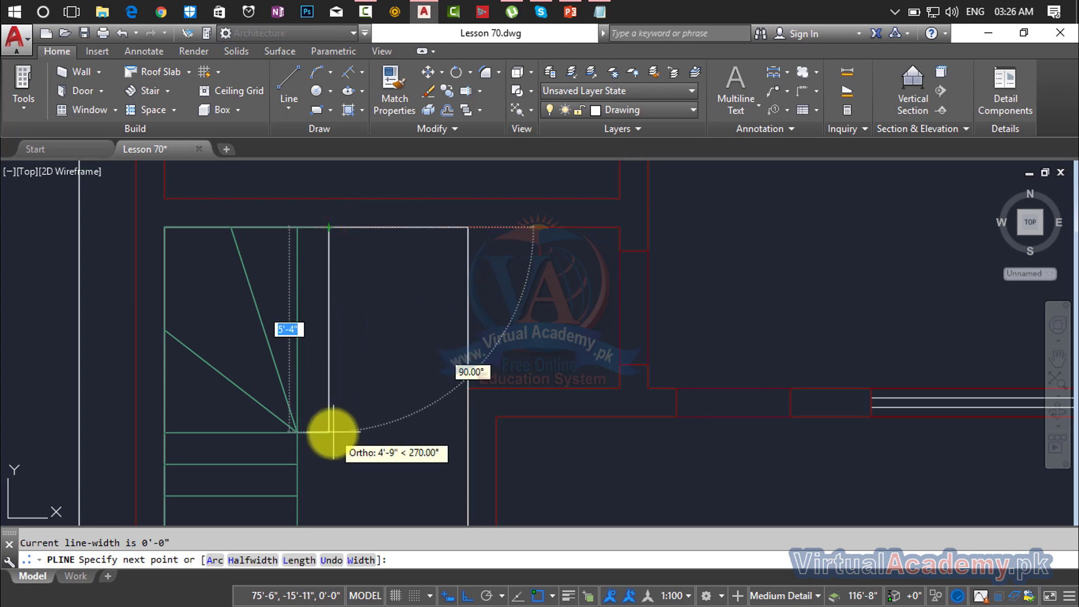
{"action": "left_click", "coordinate": [466, 228]}
{"action": "key", "text": "Escape"}
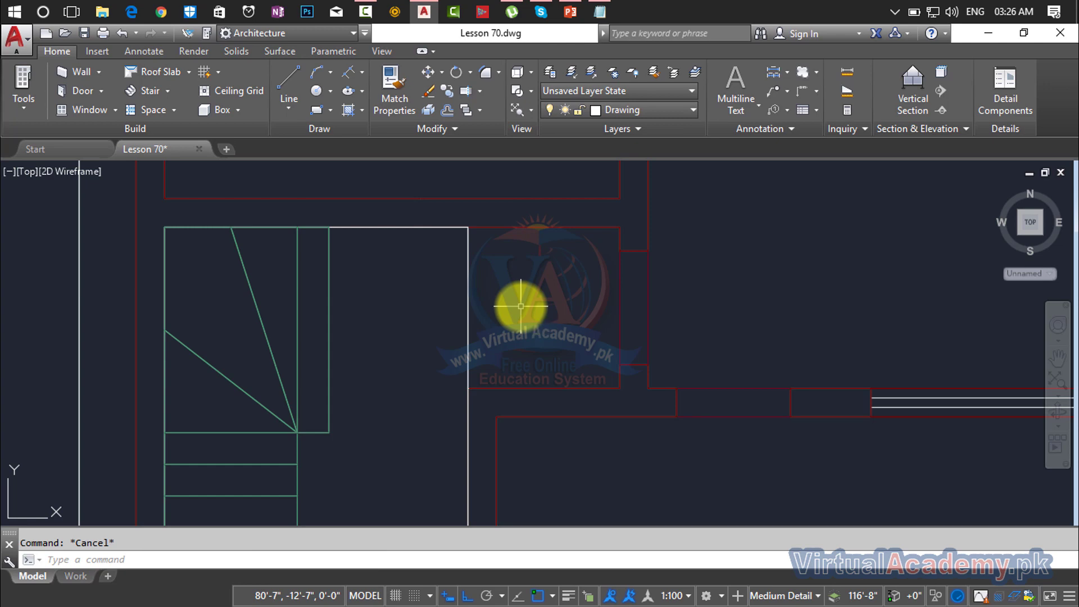
- Set the current drawing colour to index colour 24
{"action": "type", "text": "col"}
{"action": "key", "text": "Return"}
{"action": "left_click", "coordinate": [423, 248]}
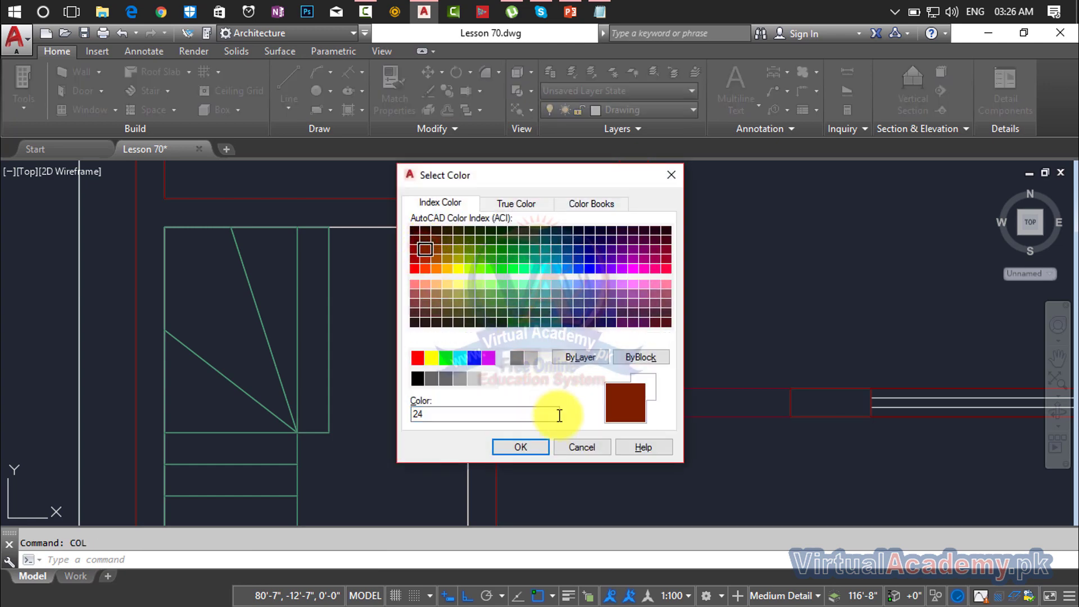
{"action": "left_click", "coordinate": [521, 448]}
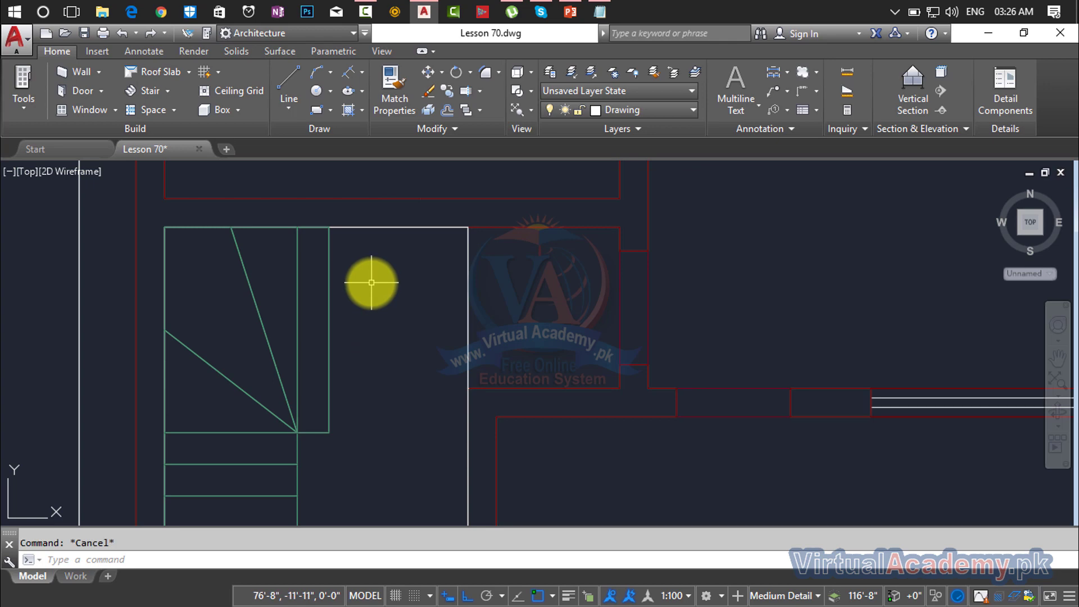
- Draw a polyline from the top tread's outer corner to the opening's corner and along the straight edge to the white flight's last tread
{"action": "type", "text": "pl"}
{"action": "key", "text": "Return"}
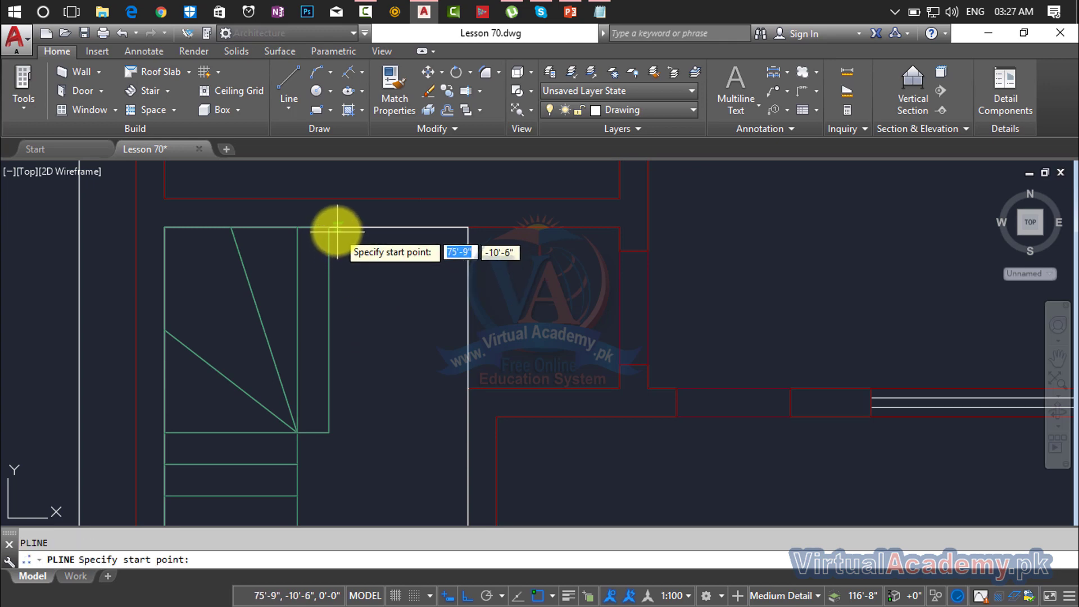
{"action": "left_click", "coordinate": [329, 228]}
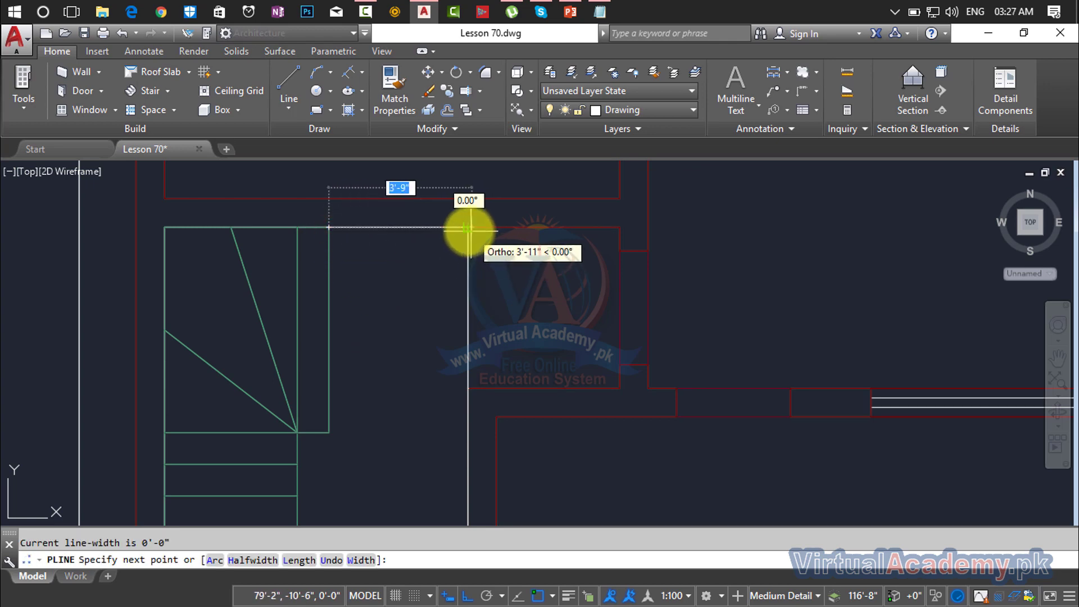
{"action": "left_click", "coordinate": [468, 229]}
{"action": "scroll", "coordinate": [478, 281], "scroll_direction": "down", "scroll_amount": 2}
{"action": "middle_click_drag", "start_coordinate": [477, 281], "coordinate": [485, 172]}
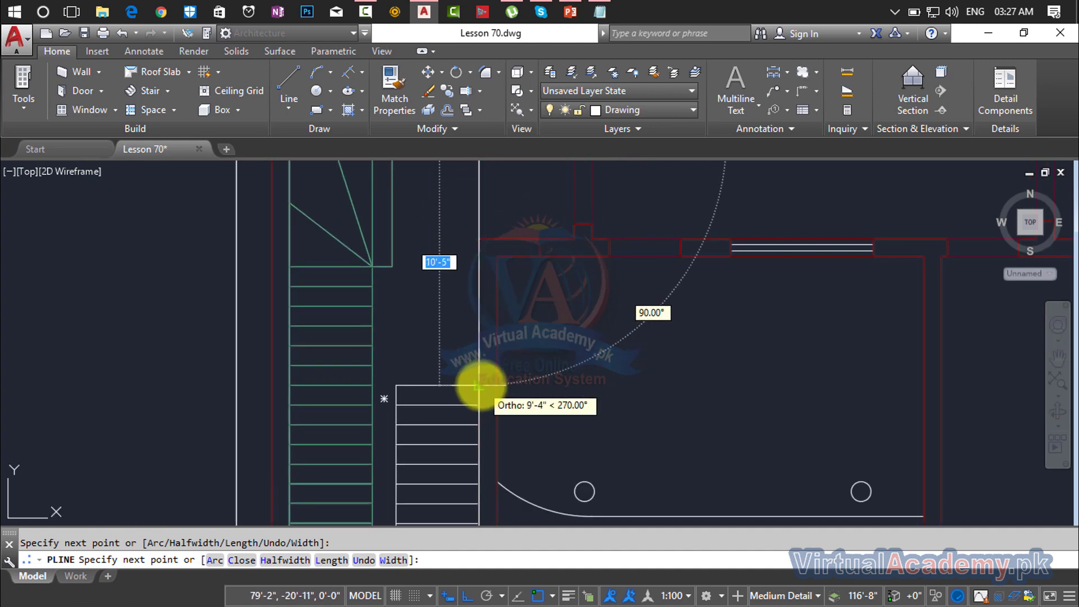
{"action": "scroll", "coordinate": [478, 386], "scroll_direction": "down", "scroll_amount": 3}
{"action": "scroll", "coordinate": [473, 290], "scroll_direction": "up", "scroll_amount": 5}
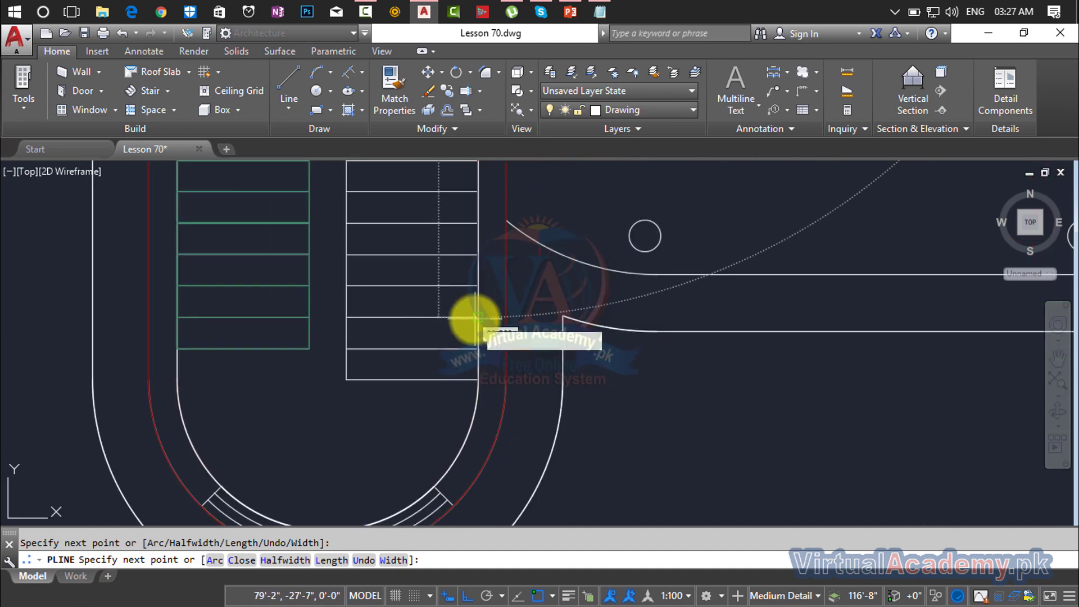
{"action": "left_click", "coordinate": [475, 379]}
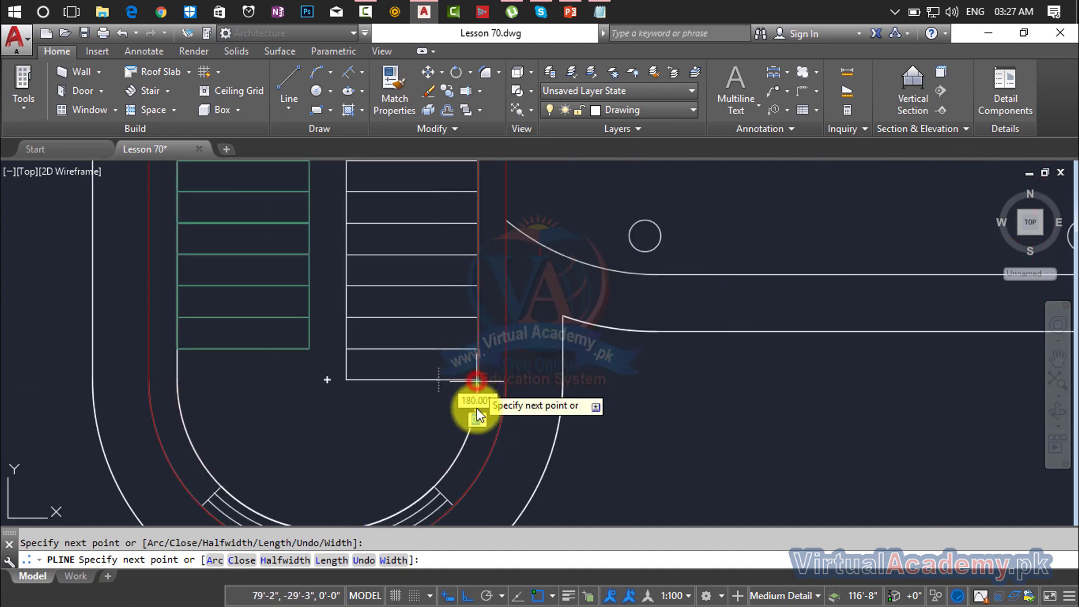
- Continue the polyline with arc segments around the opening's rounded end to the first-tread corner of the green flight
{"action": "middle_click_drag", "start_coordinate": [467, 441], "coordinate": [501, 326]}
{"action": "scroll", "coordinate": [470, 361], "scroll_direction": "up", "scroll_amount": 3}
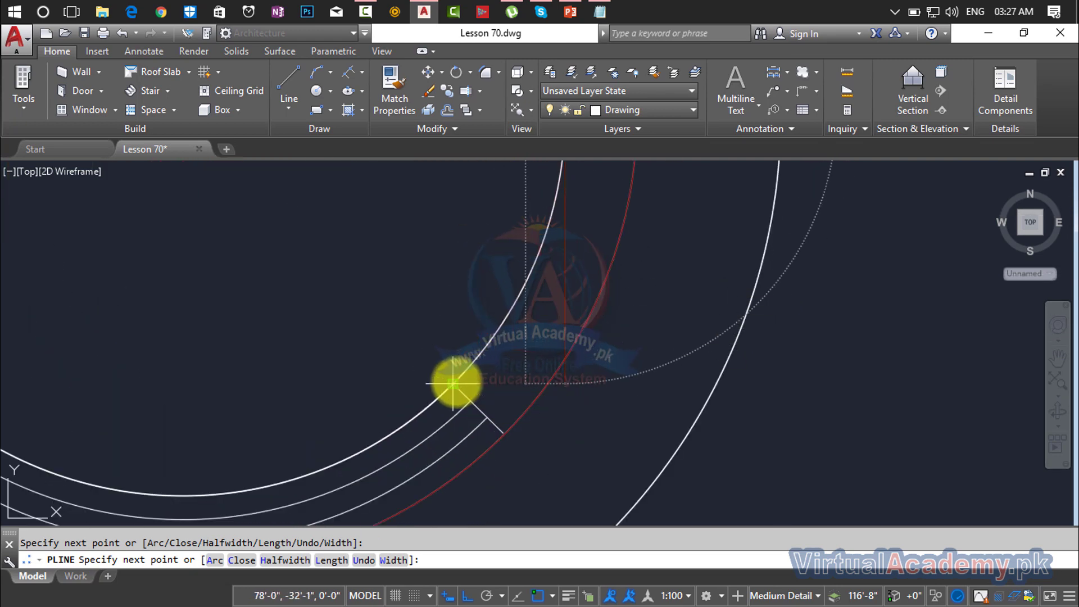
{"action": "type", "text": "a"}
{"action": "key", "text": "Return"}
{"action": "scroll", "coordinate": [453, 381], "scroll_direction": "down", "scroll_amount": 3}
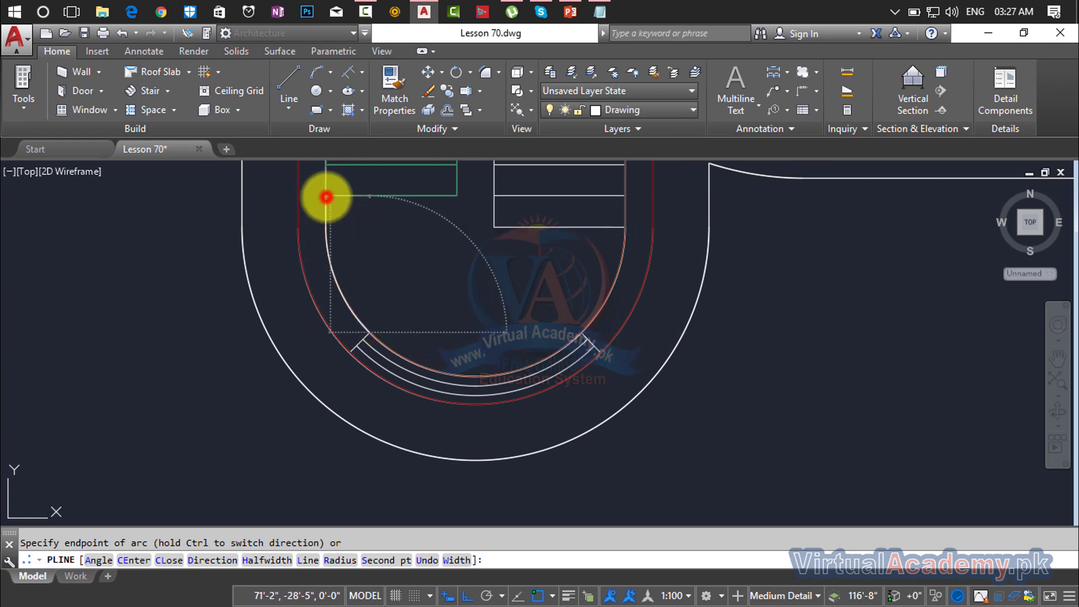
{"action": "middle_click_drag", "start_coordinate": [328, 198], "coordinate": [369, 375]}
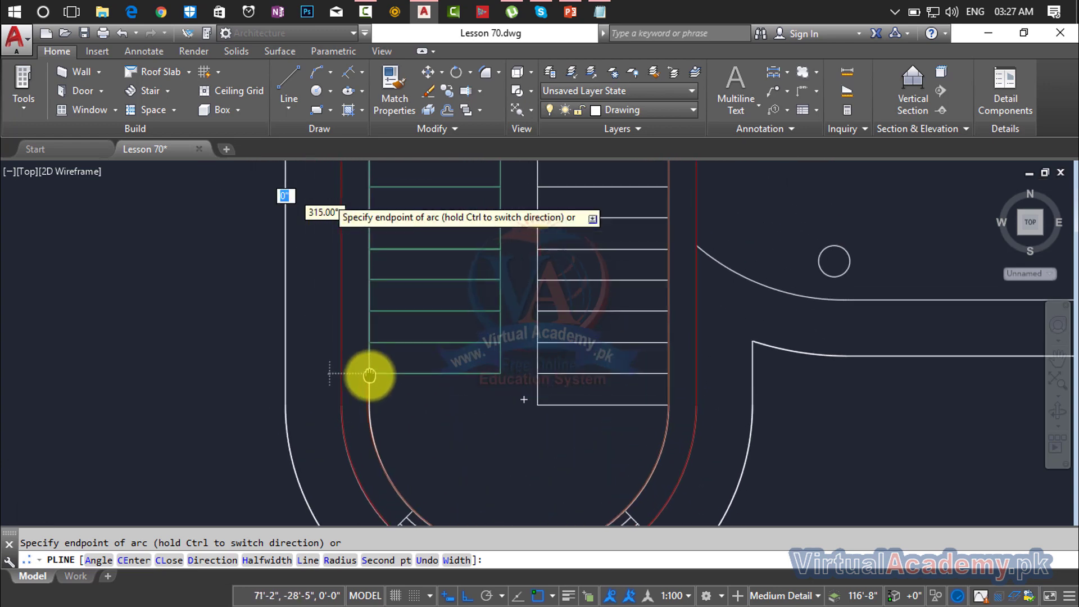
{"action": "scroll", "coordinate": [370, 375], "scroll_direction": "up", "scroll_amount": 5}
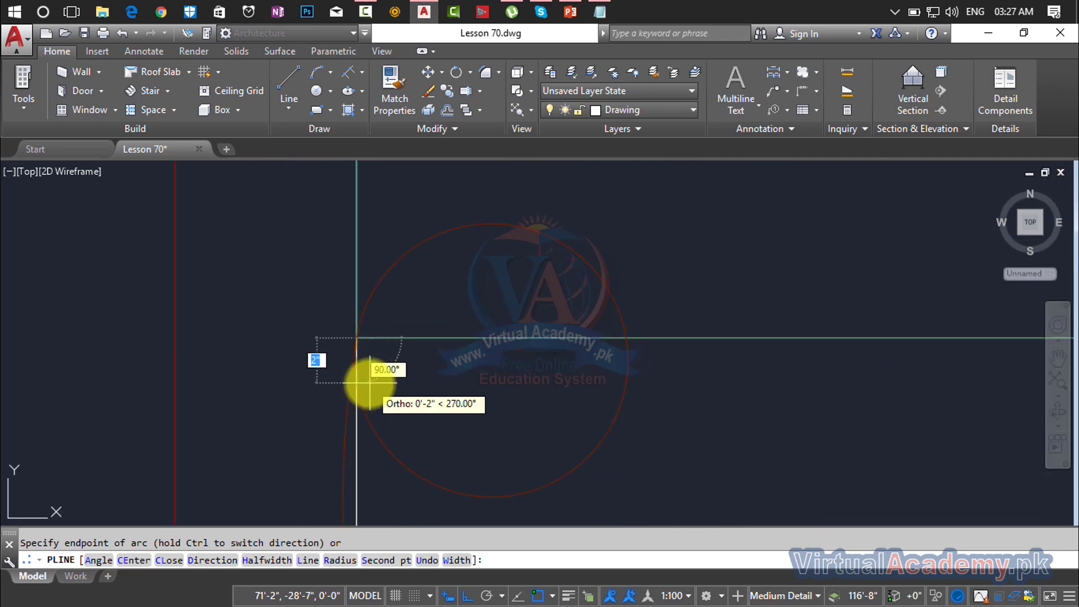
- Undo the last arc segment and redraw it from the curved window's end to the green flight's end corner
{"action": "type", "text": "u"}
{"action": "key", "text": "Return"}
{"action": "scroll", "coordinate": [357, 361], "scroll_direction": "down", "scroll_amount": 4}
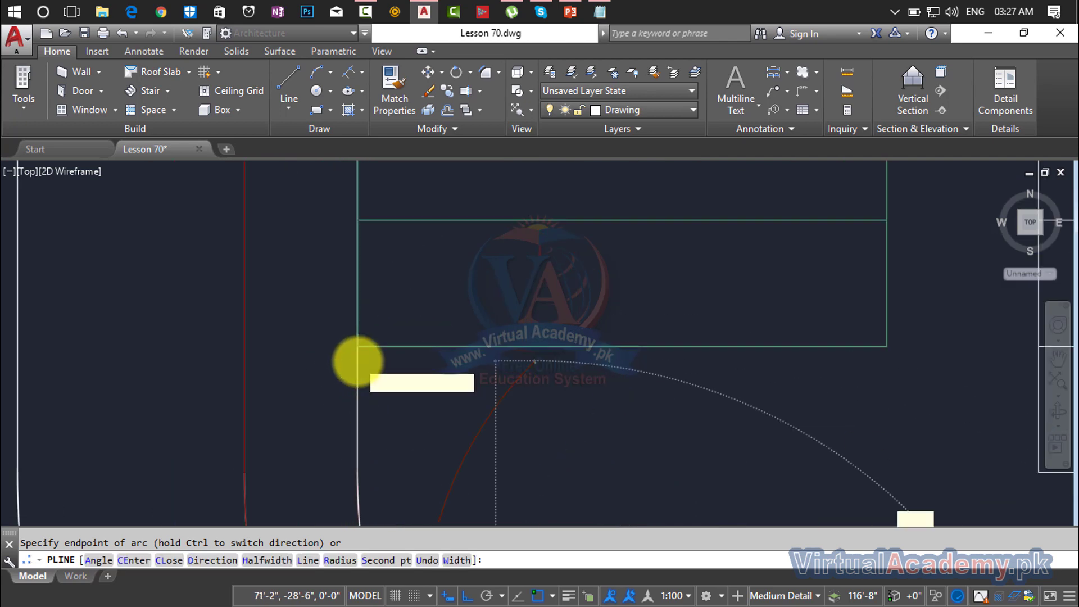
{"action": "middle_click_drag", "start_coordinate": [357, 362], "coordinate": [389, 150]}
{"action": "middle_click_drag", "start_coordinate": [475, 361], "coordinate": [449, 291]}
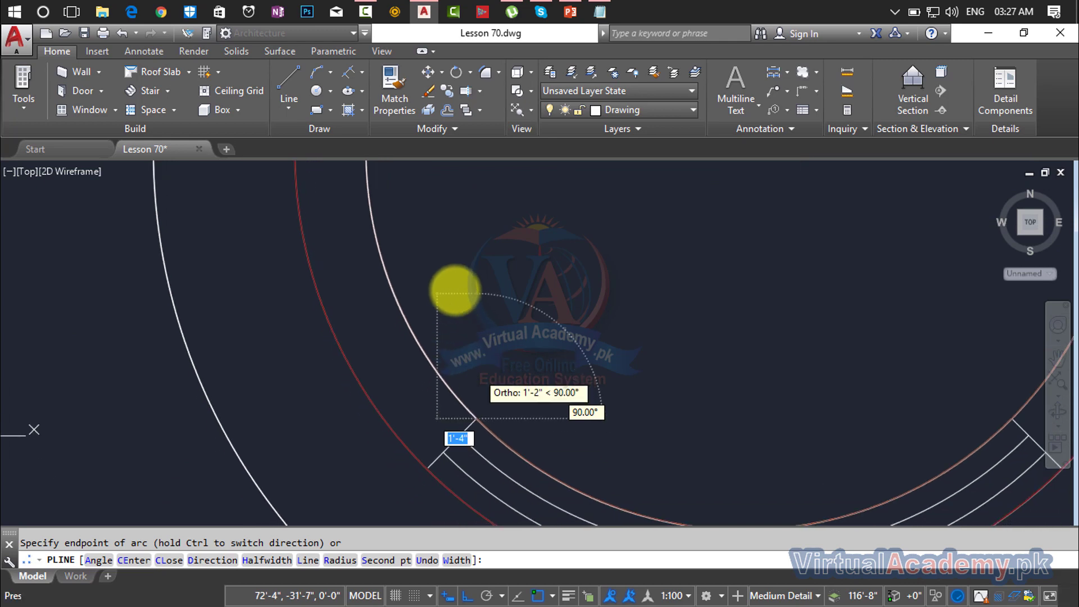
{"action": "scroll", "coordinate": [459, 403], "scroll_direction": "up", "scroll_amount": 4}
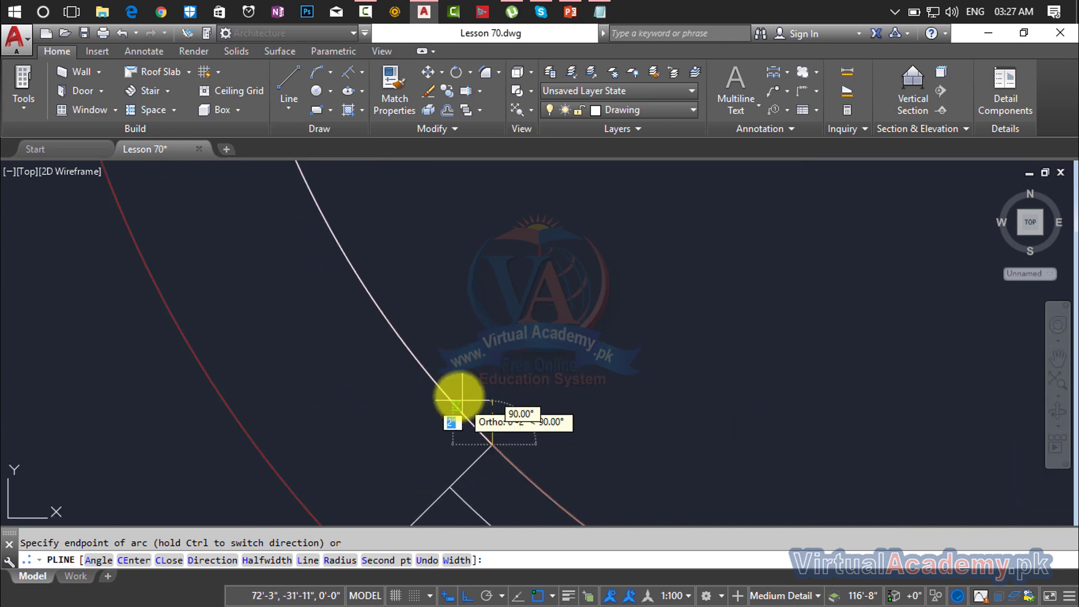
{"action": "middle_click_drag", "start_coordinate": [457, 393], "coordinate": [475, 489]}
{"action": "scroll", "coordinate": [449, 466], "scroll_direction": "down", "scroll_amount": 5}
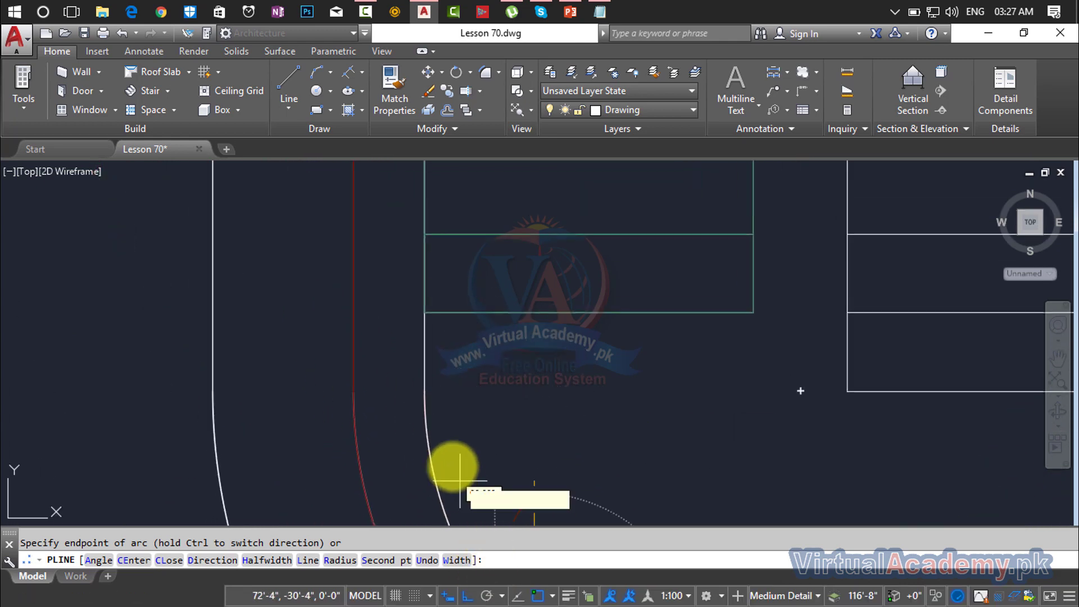
{"action": "left_click", "coordinate": [421, 312]}
{"action": "scroll", "coordinate": [423, 315], "scroll_direction": "down", "scroll_amount": 3}
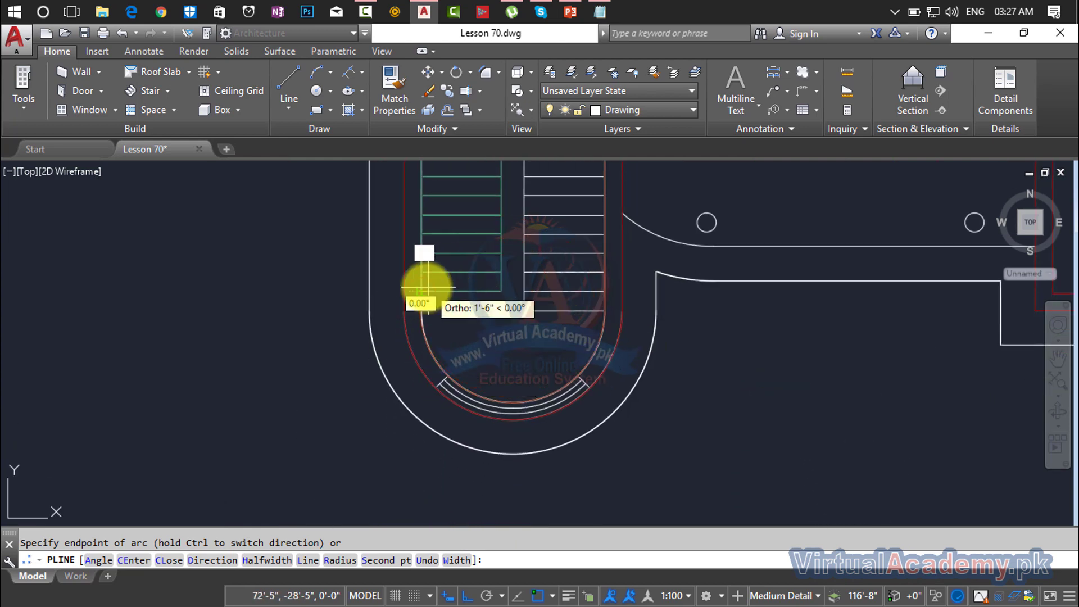
- Switch the polyline to straight segments and end it at the green flight's end corner
{"action": "key", "text": "Return"}
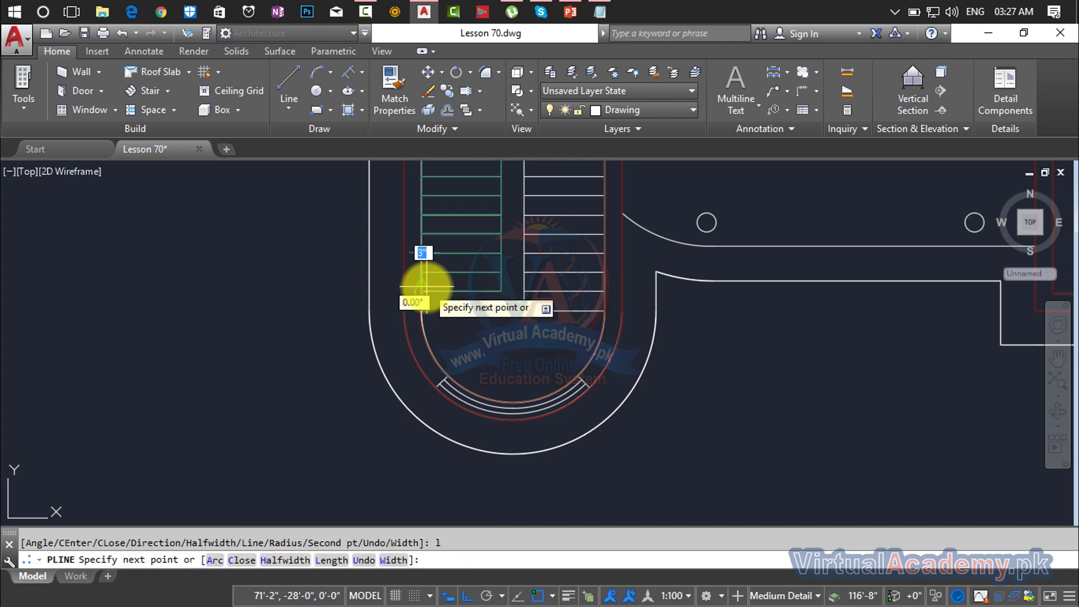
{"action": "scroll", "coordinate": [427, 286], "scroll_direction": "down", "scroll_amount": 4}
{"action": "middle_click_drag", "start_coordinate": [427, 287], "coordinate": [433, 548]}
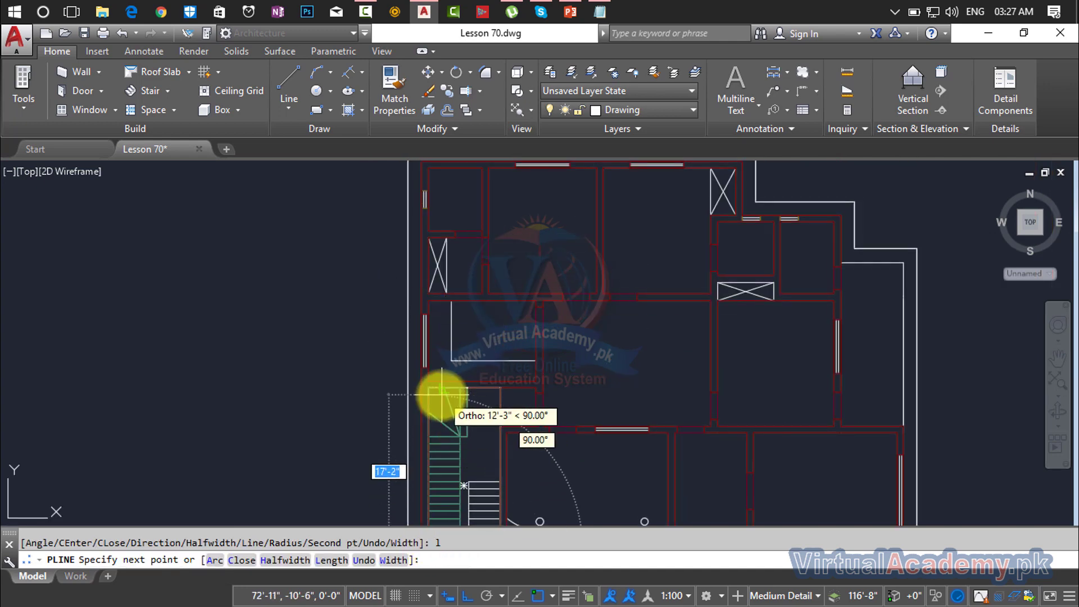
{"action": "scroll", "coordinate": [435, 394], "scroll_direction": "down", "scroll_amount": 3}
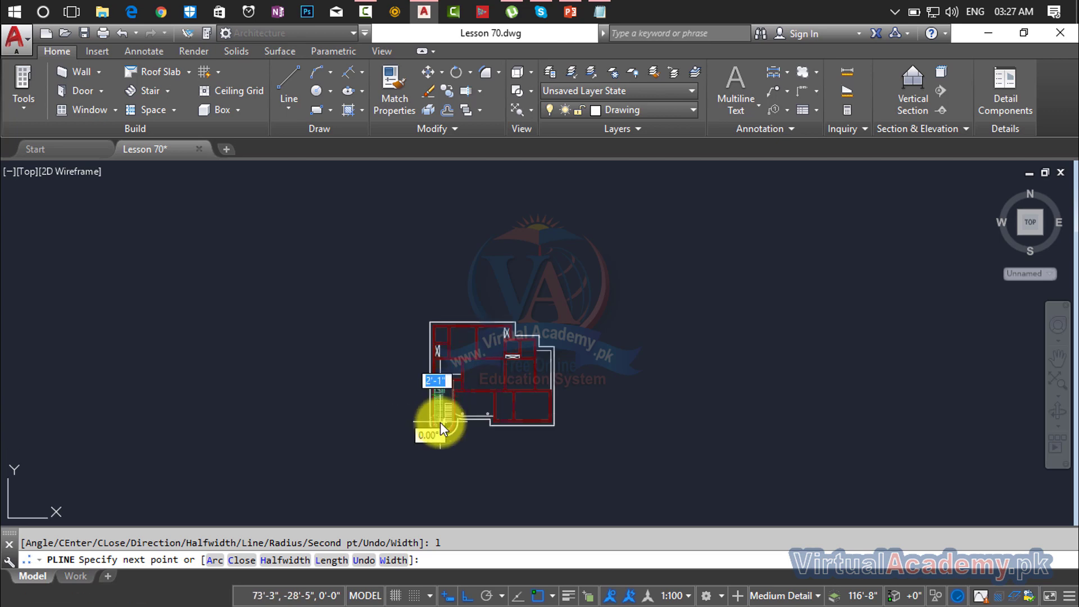
{"action": "scroll", "coordinate": [434, 422], "scroll_direction": "up", "scroll_amount": 6}
{"action": "scroll", "coordinate": [402, 423], "scroll_direction": "up", "scroll_amount": 8}
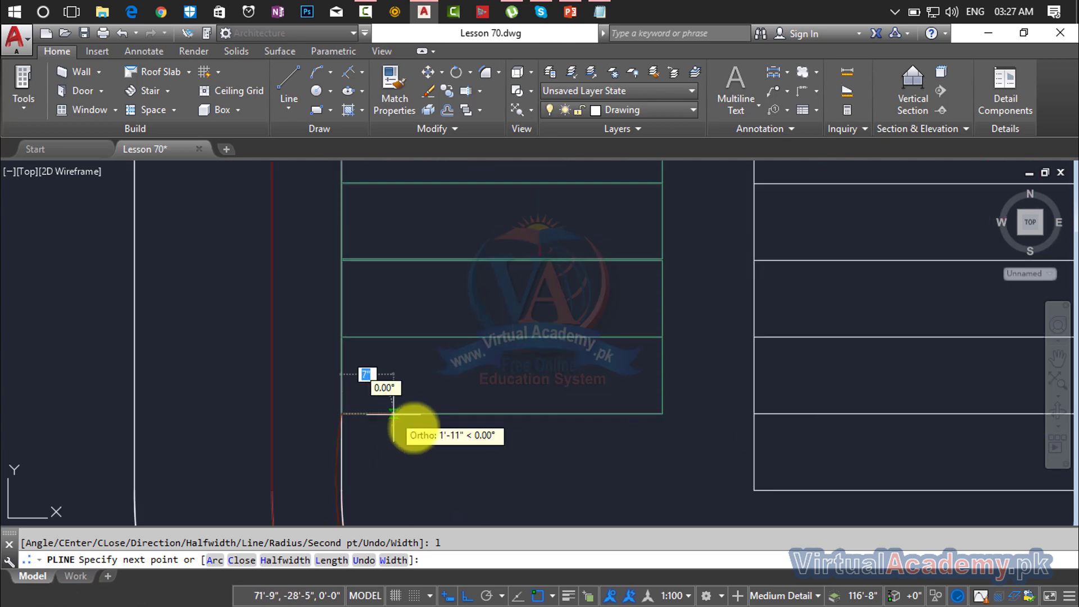
{"action": "key", "text": "Escape"}
{"action": "scroll", "coordinate": [529, 410], "scroll_direction": "down", "scroll_amount": 5}
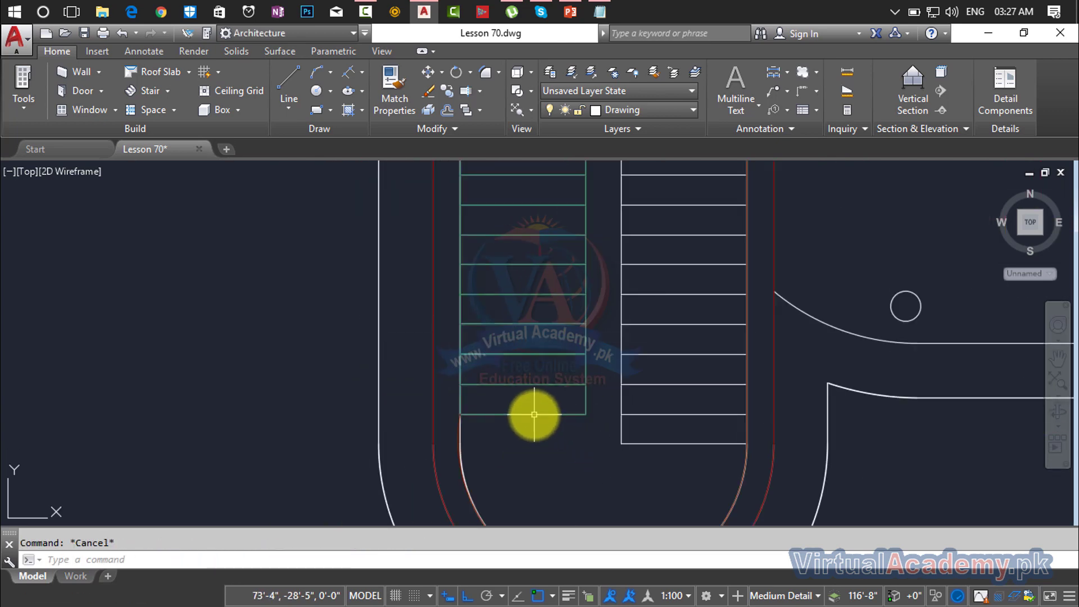
- Delete the polyline traced around the opening's straight edge and rounded end
{"action": "left_click", "coordinate": [539, 402]}
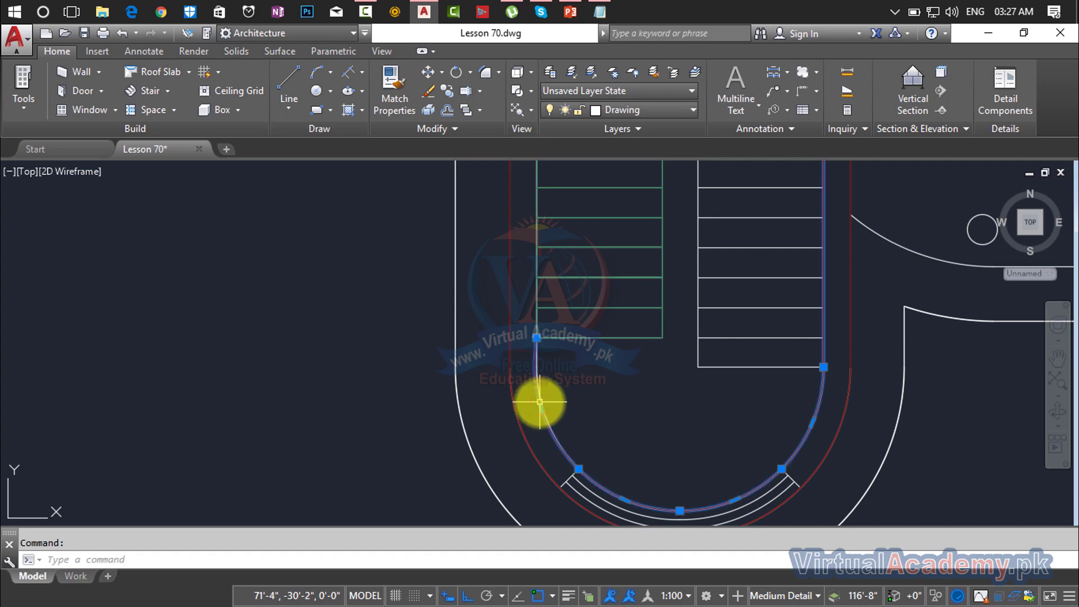
{"action": "scroll", "coordinate": [543, 415], "scroll_direction": "up", "scroll_amount": 3}
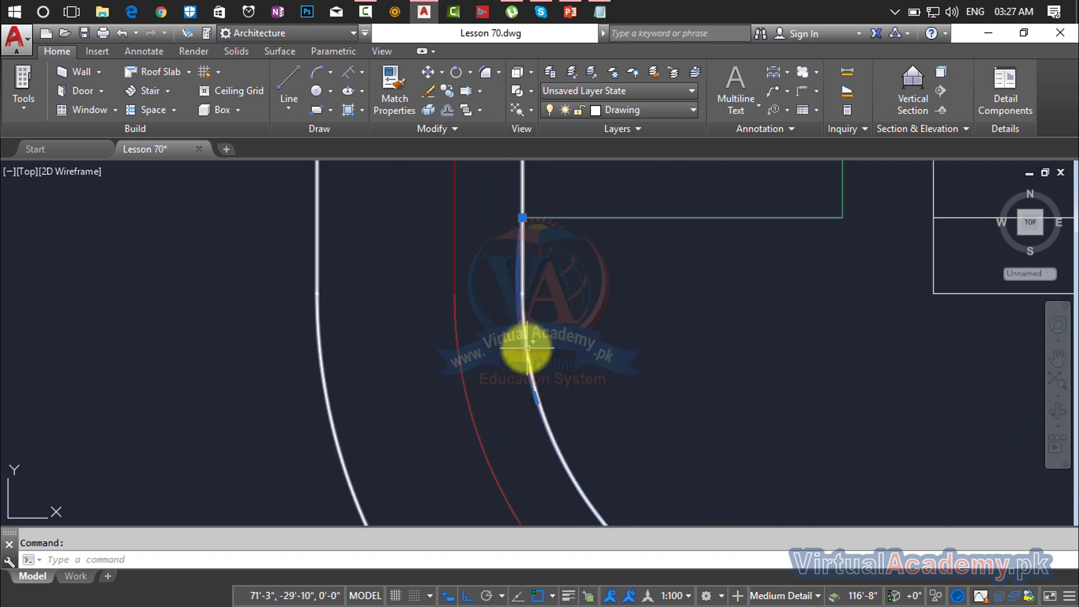
{"action": "key", "text": "Delete"}
{"action": "scroll", "coordinate": [624, 383], "scroll_direction": "down", "scroll_amount": 9}
{"action": "middle_click_drag", "start_coordinate": [624, 384], "coordinate": [489, 418]}
{"action": "key", "text": "Escape"}
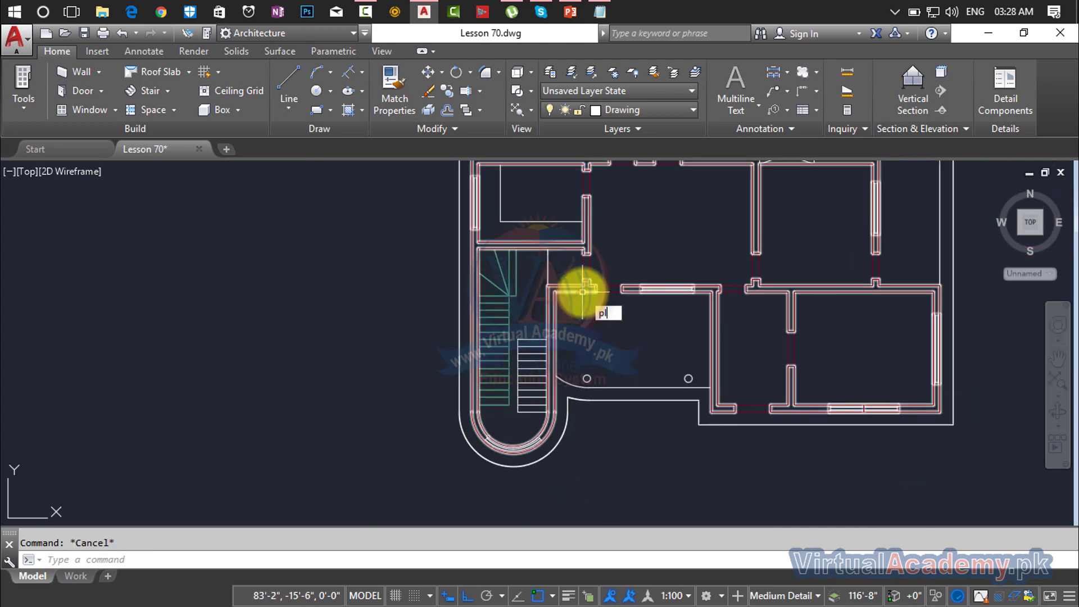
- Start a polyline at the opening's corner beside the winder treads and run it along the straight edge to the white flight's end corner
{"action": "type", "text": "pl"}
{"action": "key", "text": "Return"}
{"action": "scroll", "coordinate": [556, 250], "scroll_direction": "up", "scroll_amount": 4}
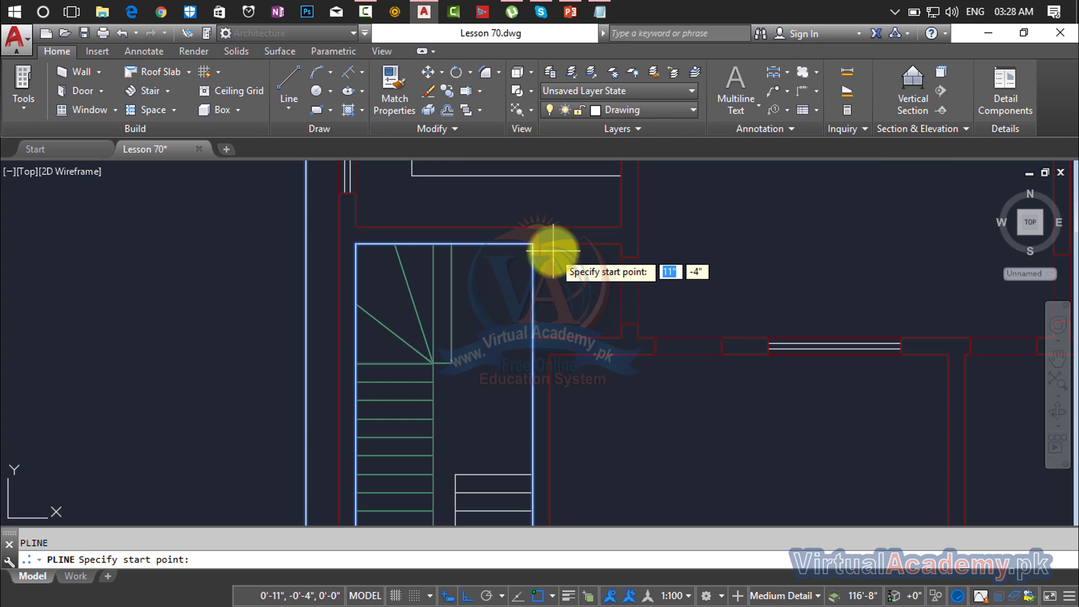
{"action": "scroll", "coordinate": [553, 250], "scroll_direction": "down", "scroll_amount": 5}
{"action": "scroll", "coordinate": [549, 248], "scroll_direction": "up", "scroll_amount": 5}
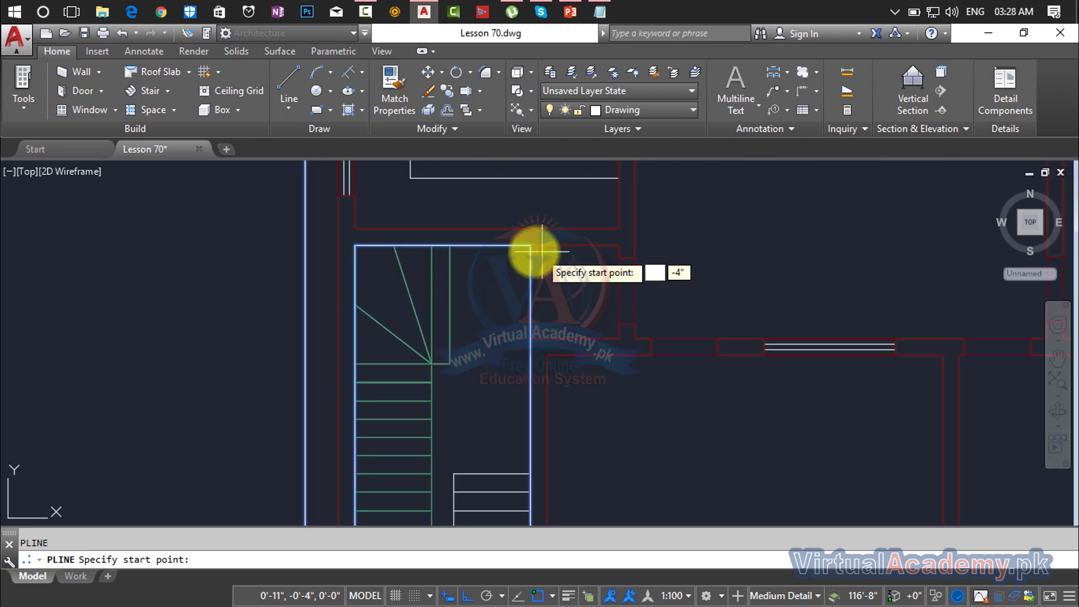
{"action": "left_click", "coordinate": [530, 246]}
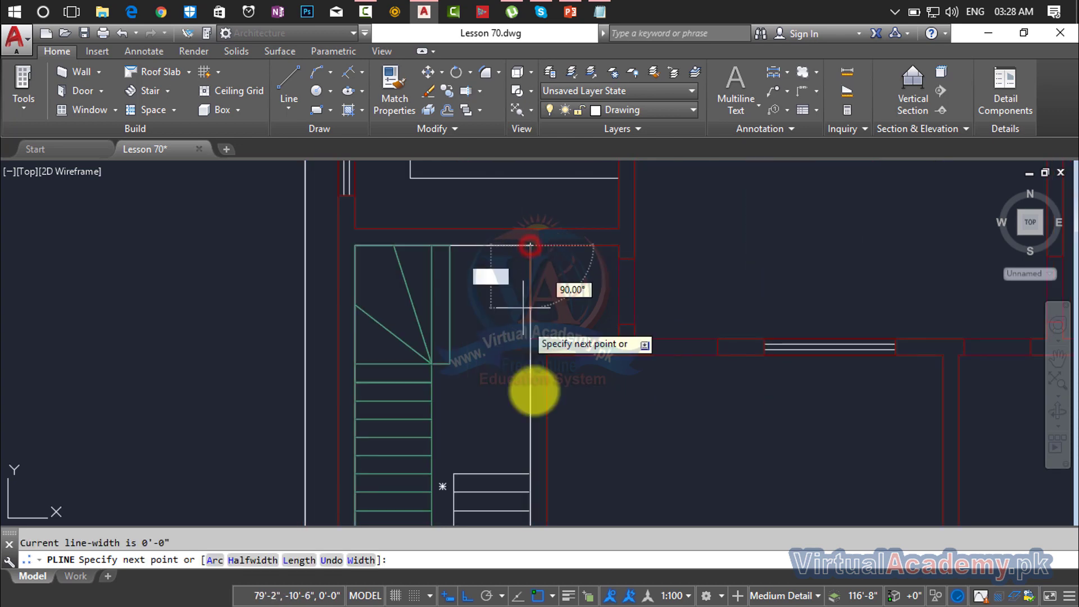
{"action": "middle_click_drag", "start_coordinate": [530, 475], "coordinate": [561, 225]}
{"action": "scroll", "coordinate": [562, 331], "scroll_direction": "up", "scroll_amount": 3}
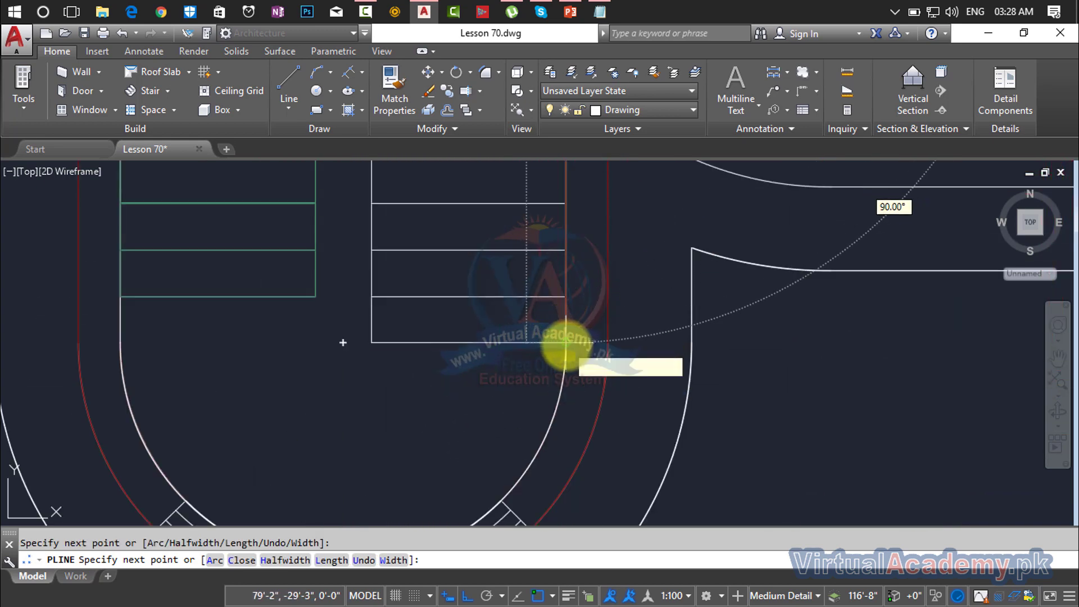
{"action": "left_click", "coordinate": [562, 344]}
- Continue the polyline with arc segments through the curved window's near end, the midpoint of the rounded edge and the window's far end
{"action": "mouse_move", "coordinate": [549, 453]}
{"action": "middle_mouse_down"}
{"action": "mouse_move", "coordinate": [559, 398]}
{"action": "mouse_move", "coordinate": [617, 288]}
{"action": "middle_mouse_up"}
{"action": "scroll", "coordinate": [616, 288], "scroll_direction": "up", "scroll_amount": 2}
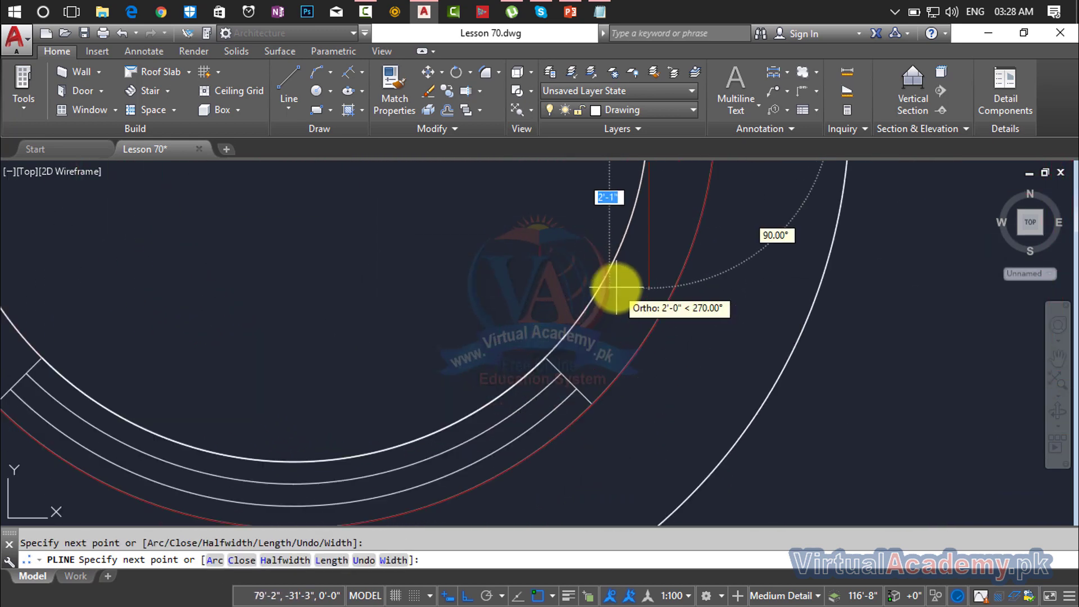
{"action": "key", "text": "Return"}
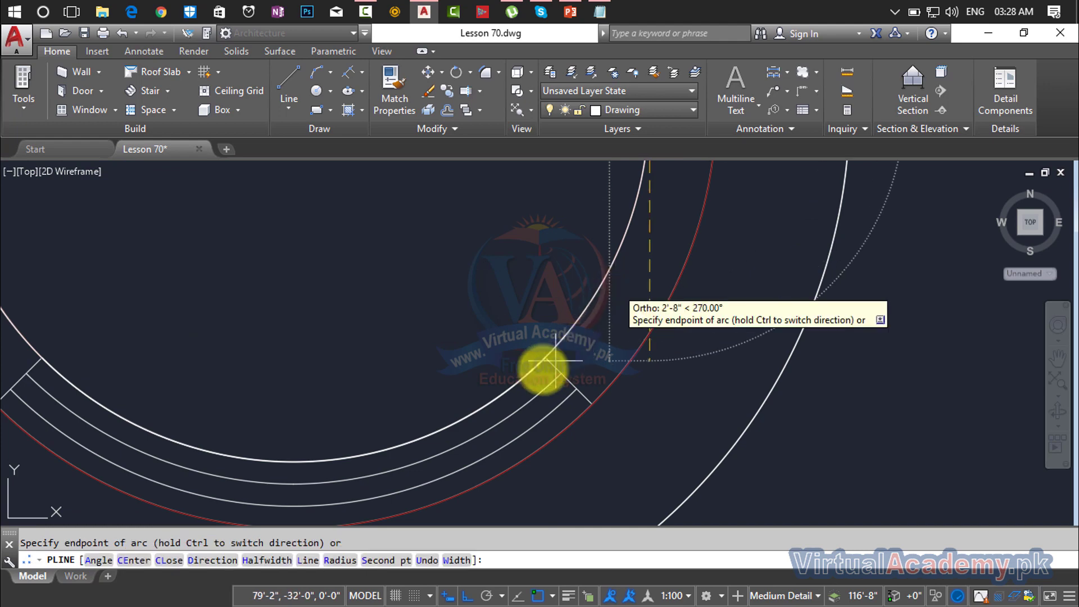
{"action": "left_click", "coordinate": [547, 354]}
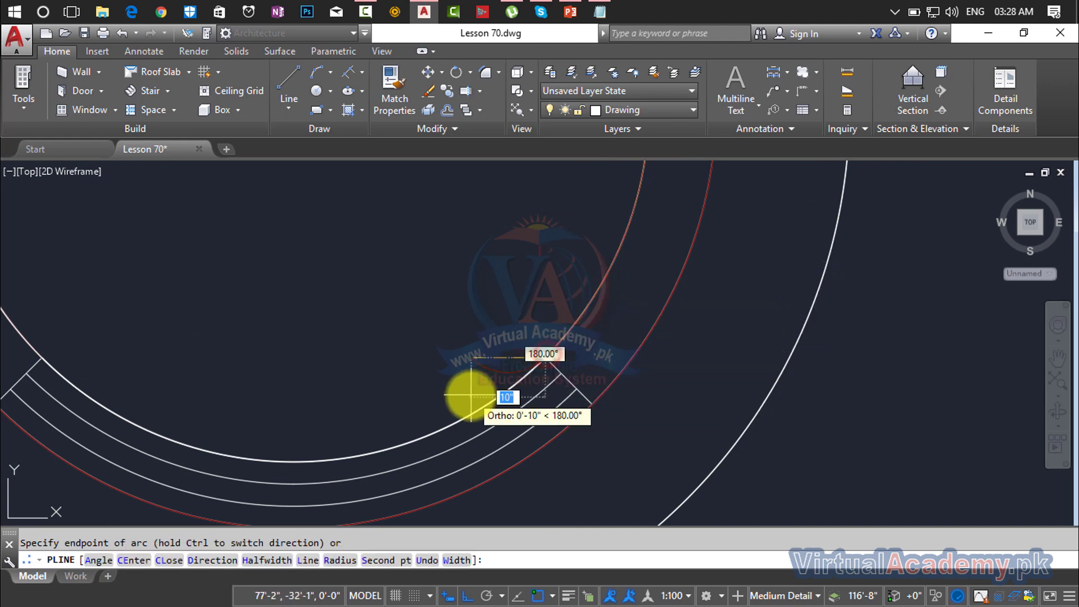
{"action": "scroll", "coordinate": [470, 393], "scroll_direction": "down", "scroll_amount": 2}
{"action": "middle_click_drag", "start_coordinate": [470, 393], "coordinate": [671, 312]}
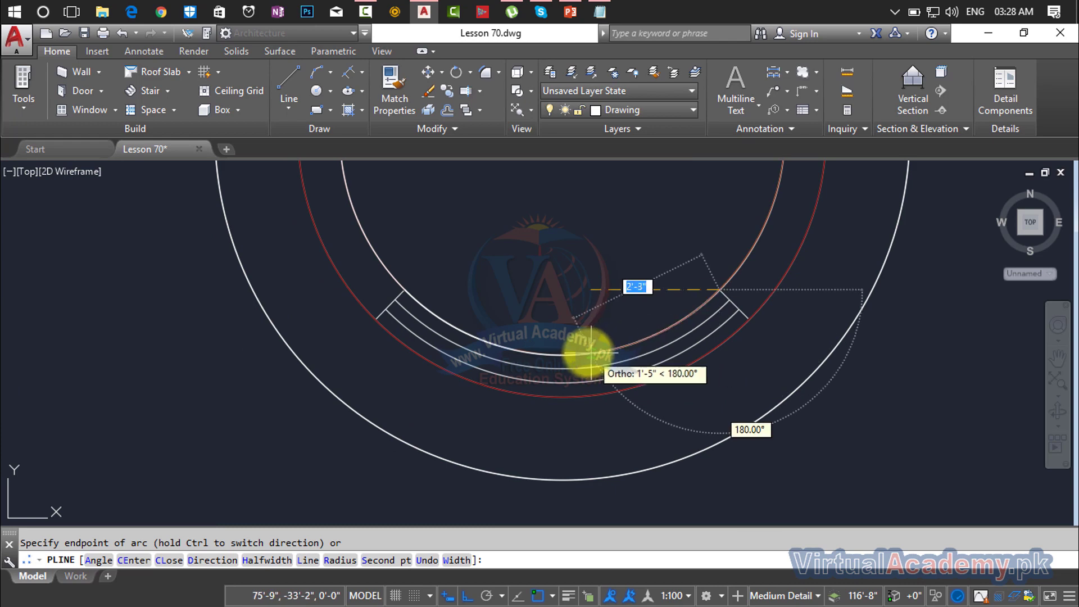
{"action": "left_click", "coordinate": [558, 351]}
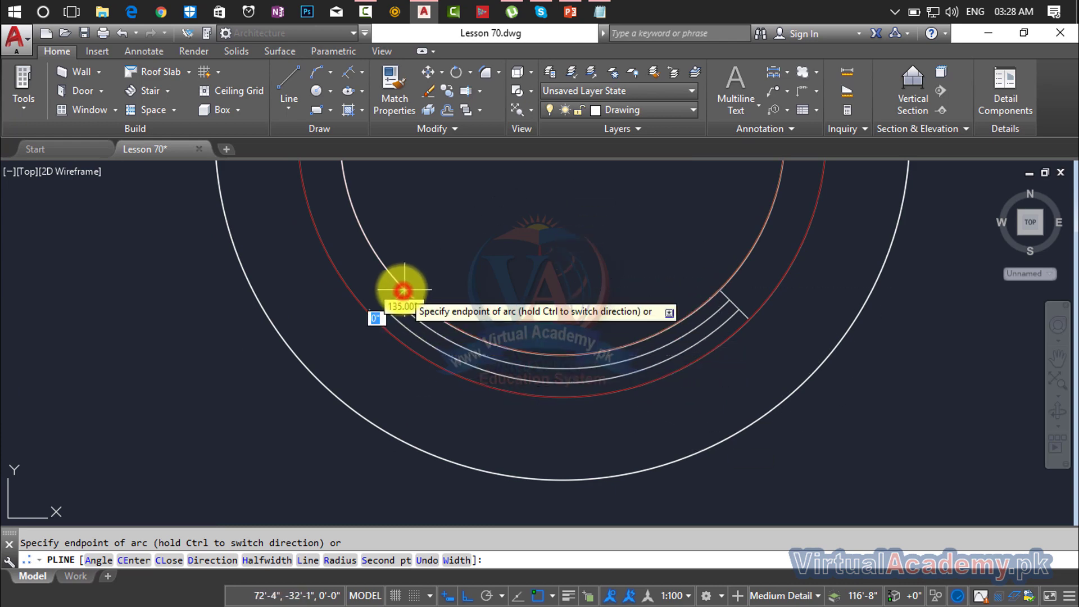
- Extend the arc to where the opposite straight edge begins, and add a straight segment to the green flight's end corner
{"action": "scroll", "coordinate": [457, 397], "scroll_direction": "up", "scroll_amount": 3}
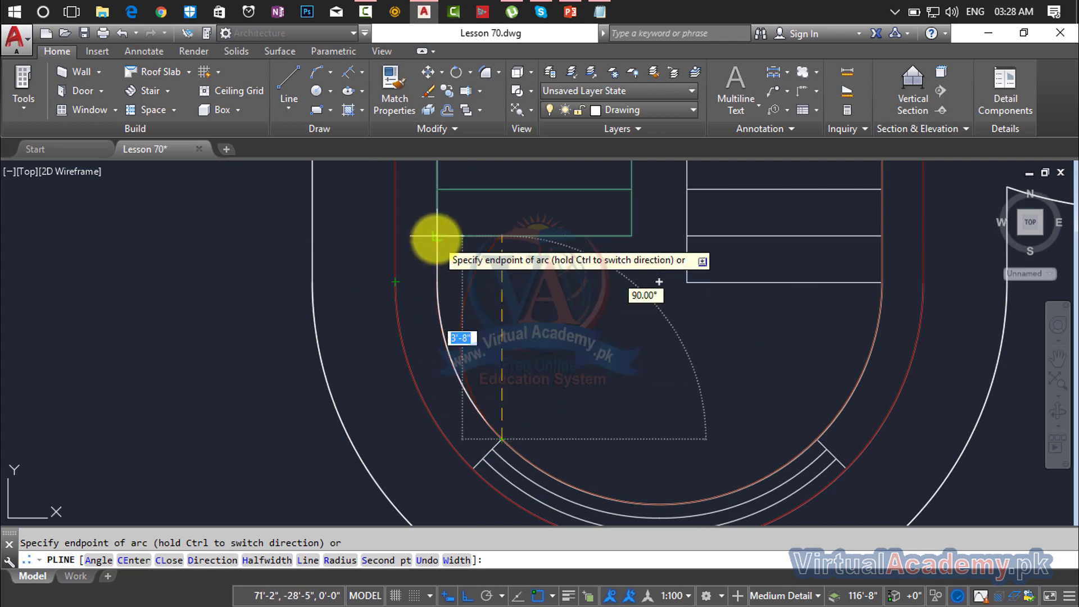
{"action": "middle_click_drag", "start_coordinate": [437, 236], "coordinate": [465, 258]}
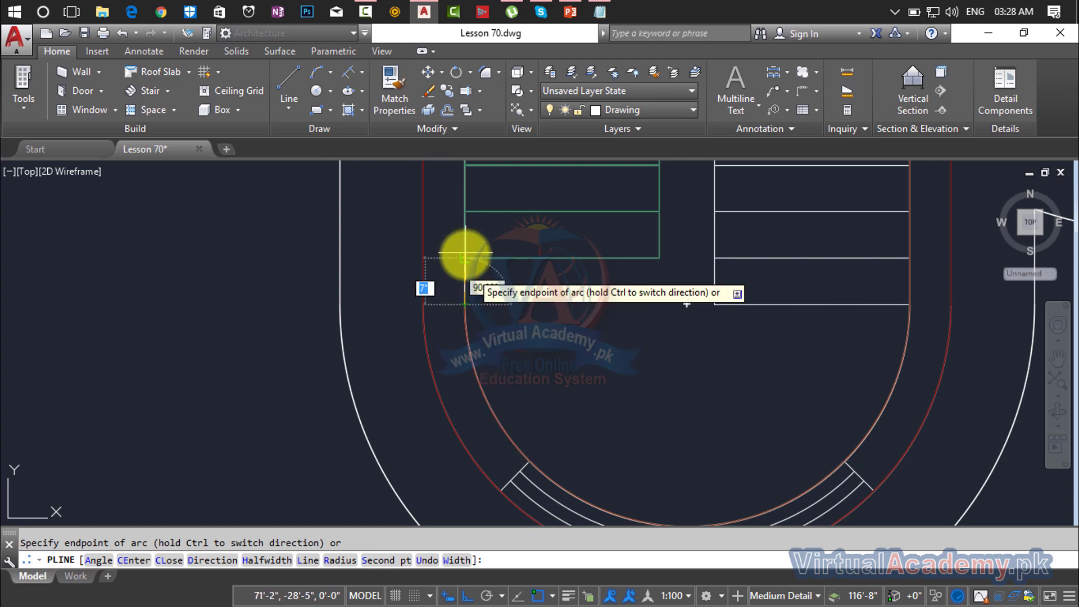
{"action": "type", "text": "l"}
{"action": "key", "text": "Return"}
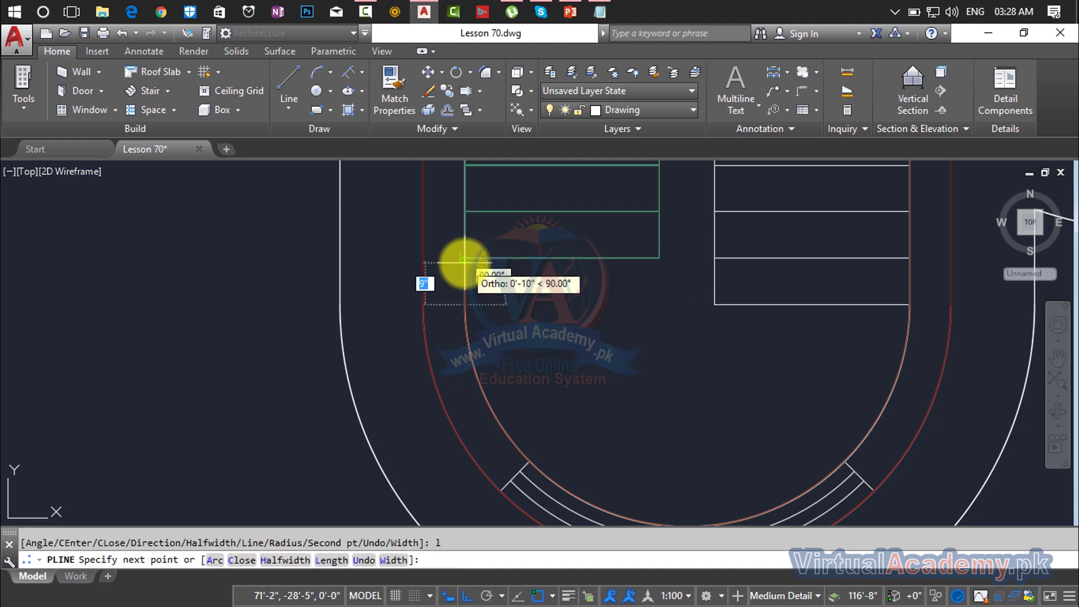
{"action": "left_click", "coordinate": [465, 260]}
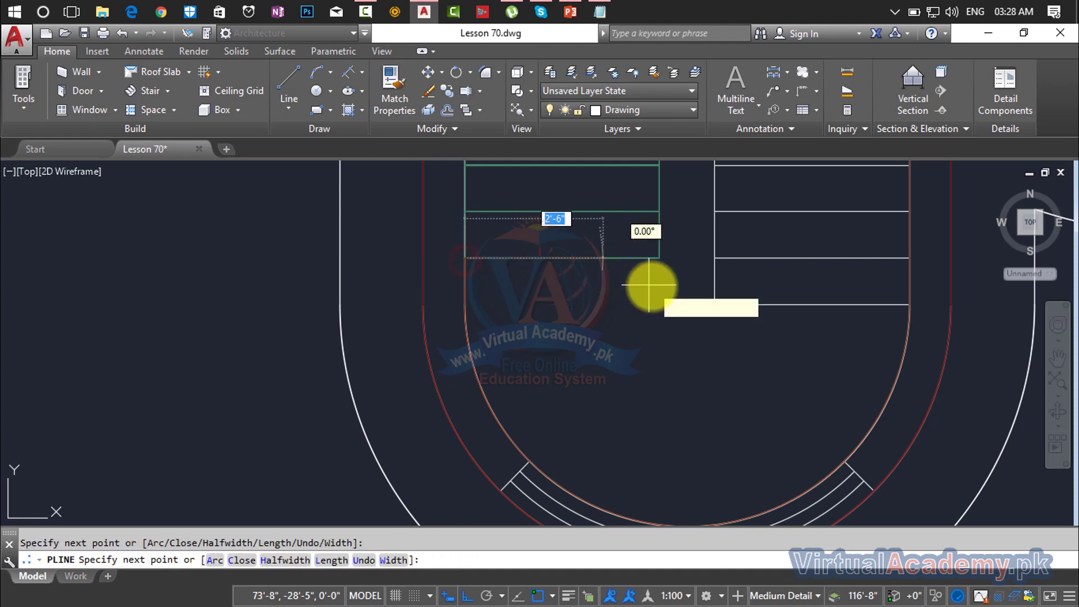
- Continue the polyline from the green flight's end corner along the flight's inner edge to the corner where the winder treads meet
{"action": "scroll", "coordinate": [650, 284], "scroll_direction": "down", "scroll_amount": 4}
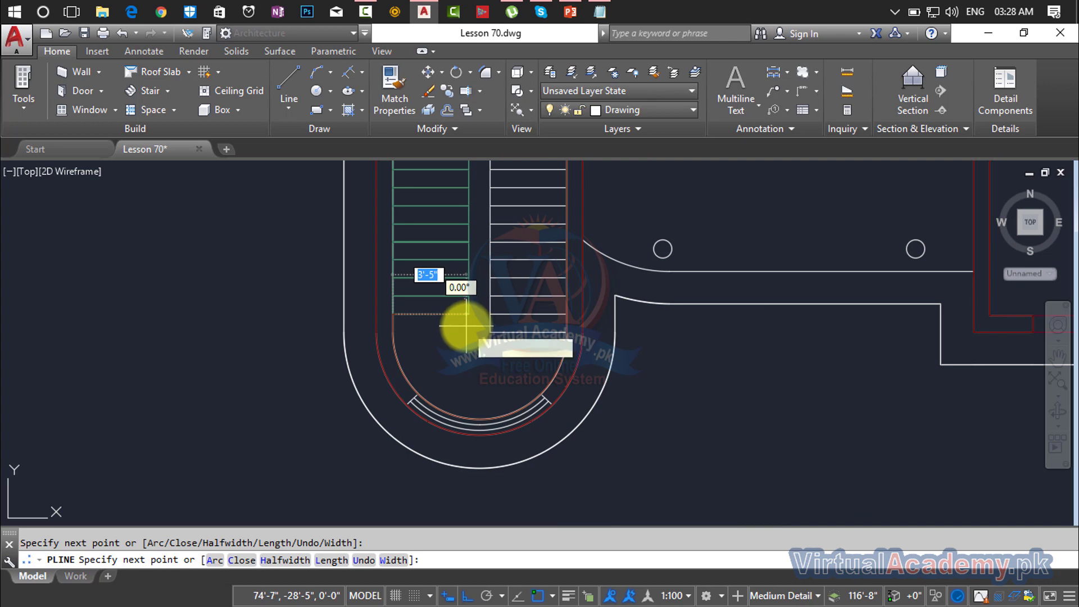
{"action": "scroll", "coordinate": [466, 326], "scroll_direction": "down", "scroll_amount": 2}
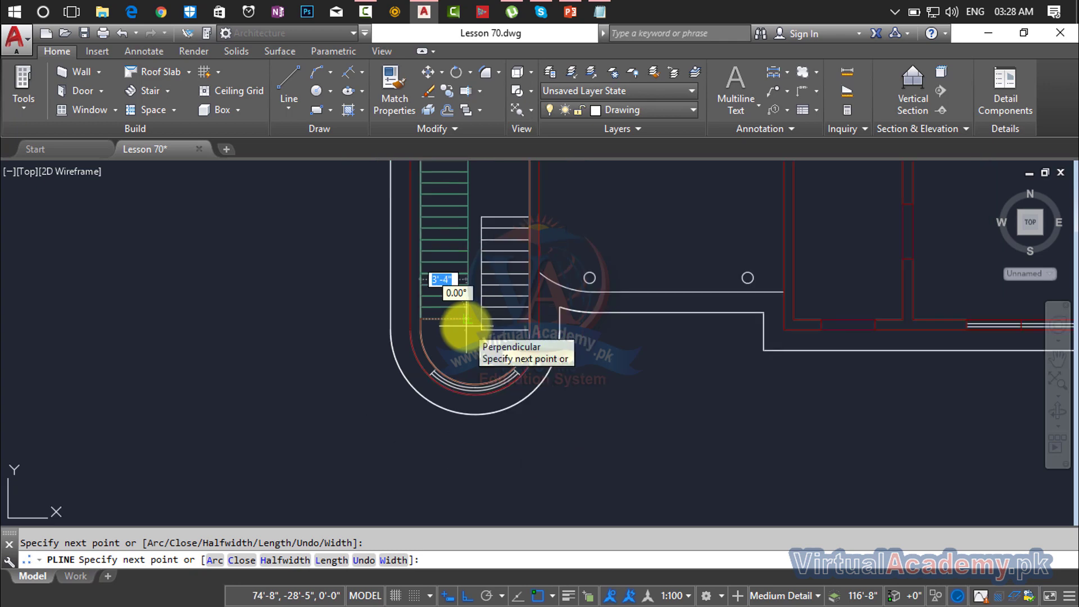
{"action": "scroll", "coordinate": [466, 326], "scroll_direction": "up", "scroll_amount": 5}
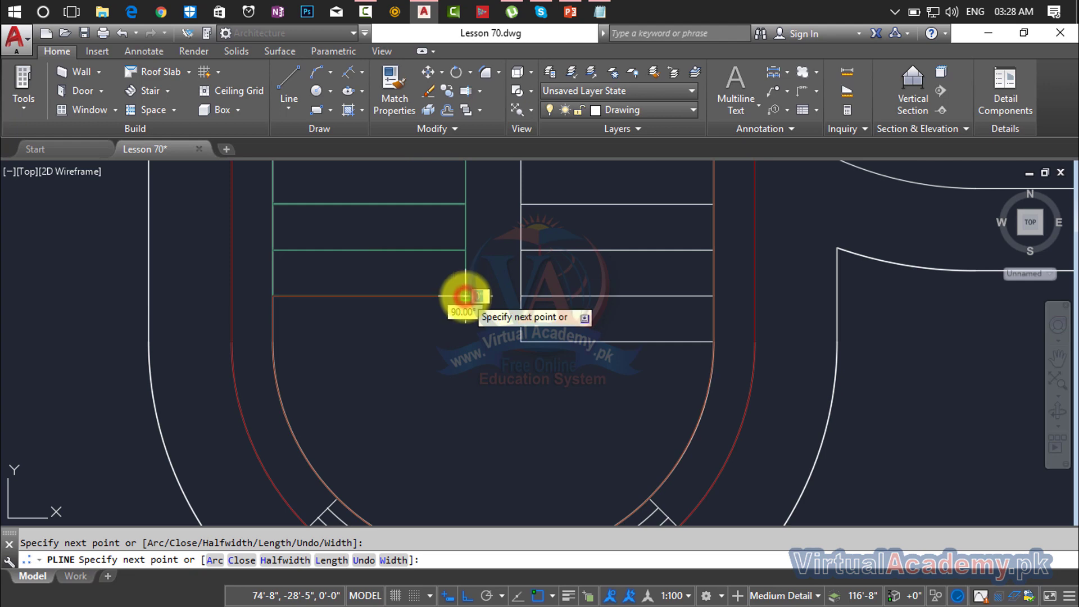
{"action": "scroll", "coordinate": [464, 295], "scroll_direction": "down", "scroll_amount": 2}
{"action": "middle_click_drag", "start_coordinate": [458, 308], "coordinate": [469, 535]}
{"action": "middle_click_drag", "start_coordinate": [489, 277], "coordinate": [487, 479]}
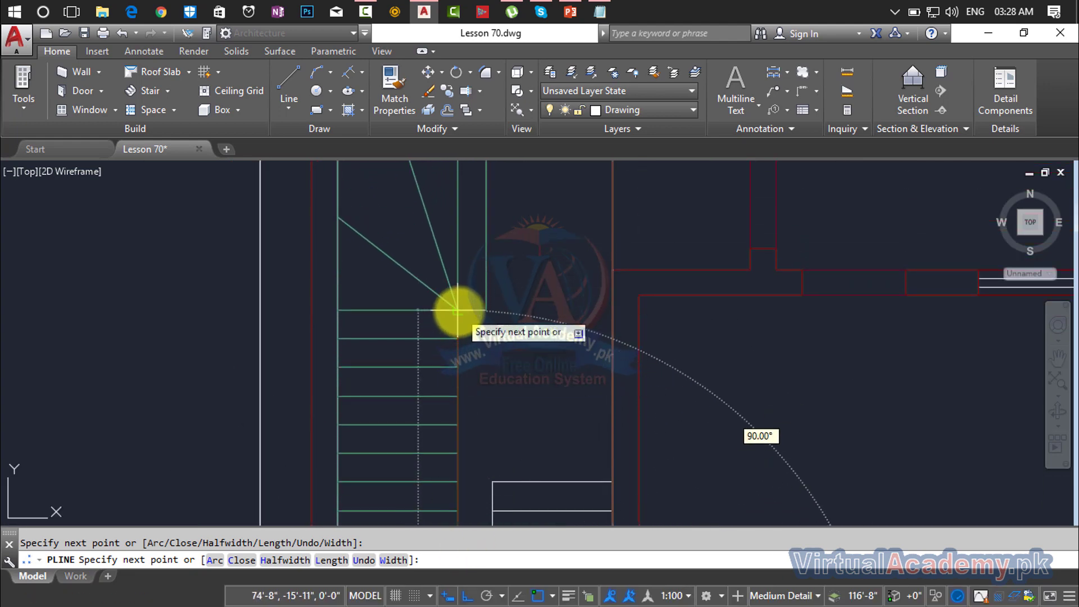
{"action": "left_click", "coordinate": [458, 310]}
- Run the polyline across the short landing offset and up the stair's inner edge to the opening's far wall, and close it
{"action": "mouse_move", "coordinate": [484, 311]}
{"action": "middle_mouse_down"}
{"action": "mouse_move", "coordinate": [489, 421]}
{"action": "mouse_move", "coordinate": [500, 445]}
{"action": "middle_mouse_up"}
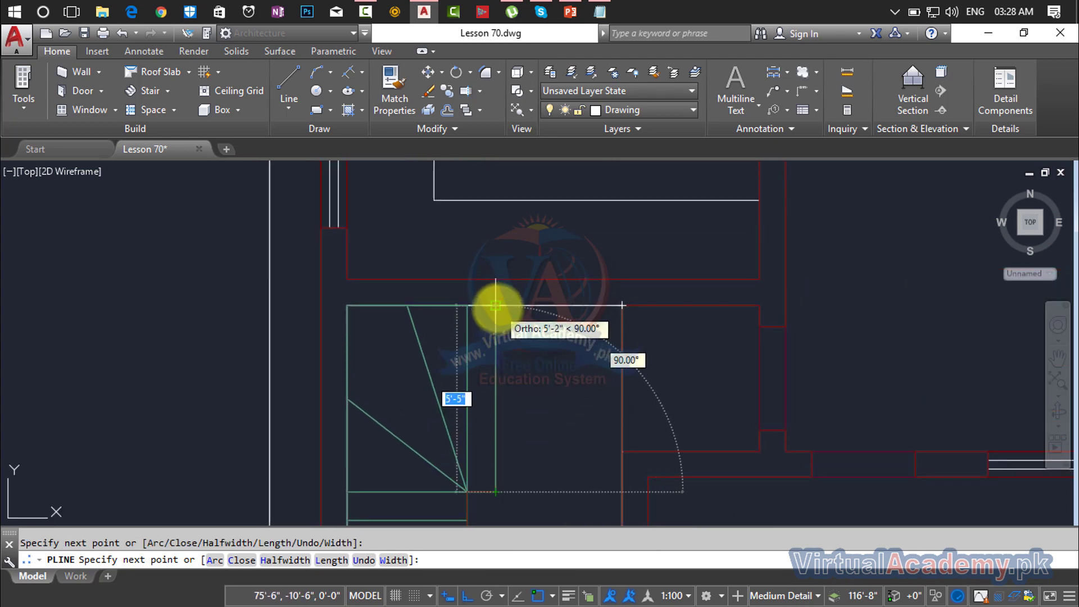
{"action": "left_click", "coordinate": [495, 306]}
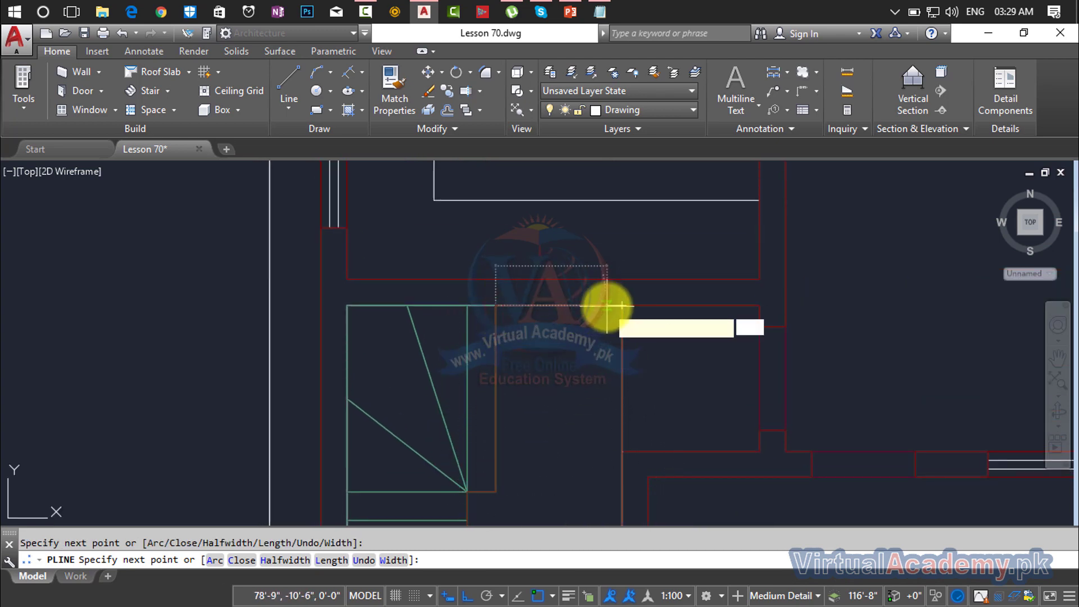
{"action": "scroll", "coordinate": [602, 313], "scroll_direction": "down", "scroll_amount": 5}
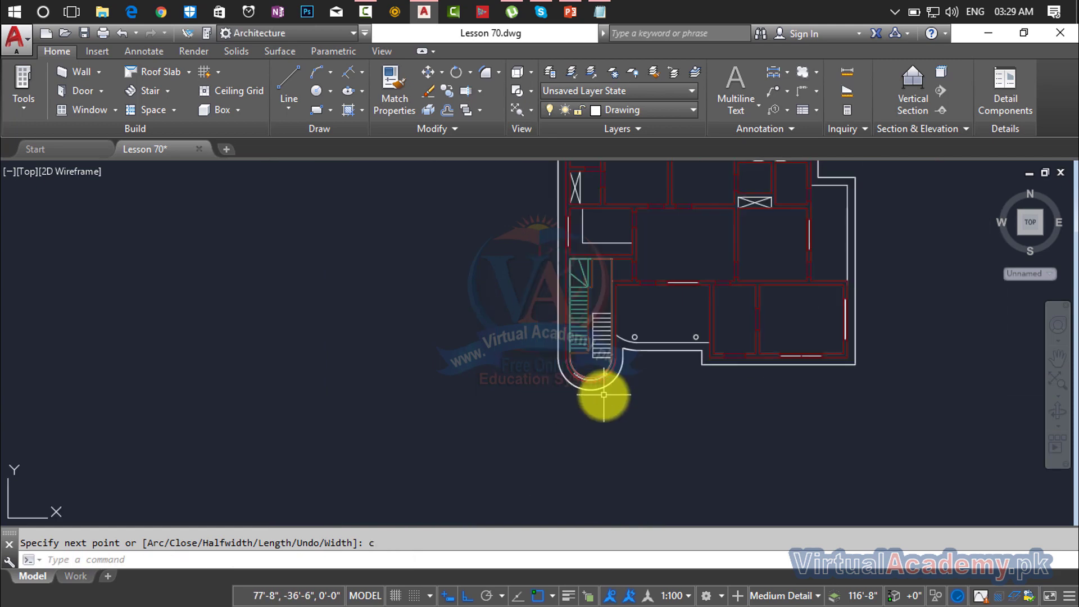
{"action": "scroll", "coordinate": [602, 393], "scroll_direction": "up", "scroll_amount": 5}
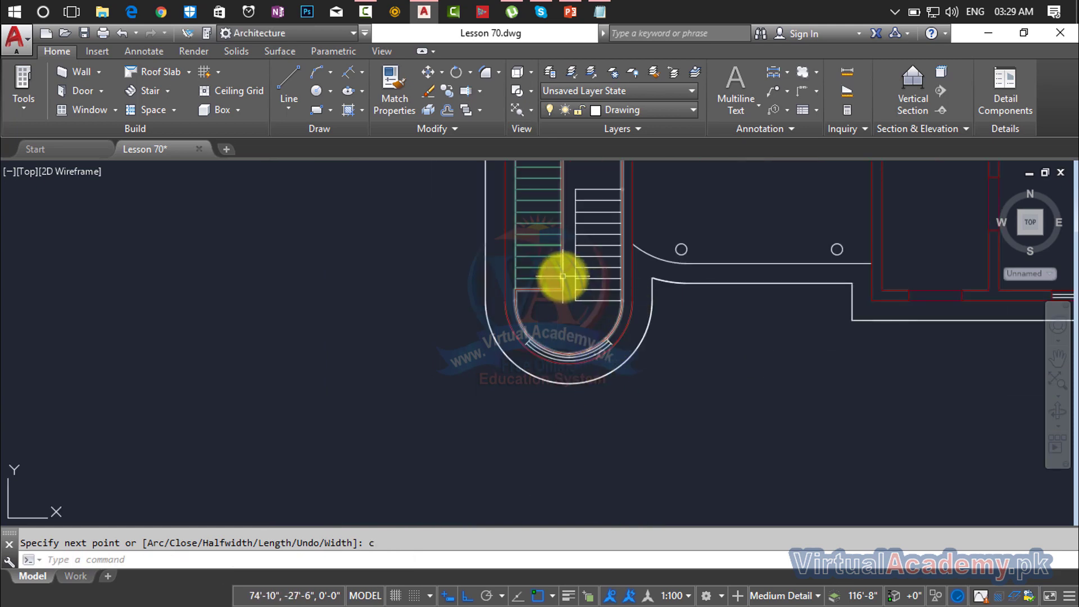
{"action": "key", "text": "Escape"}
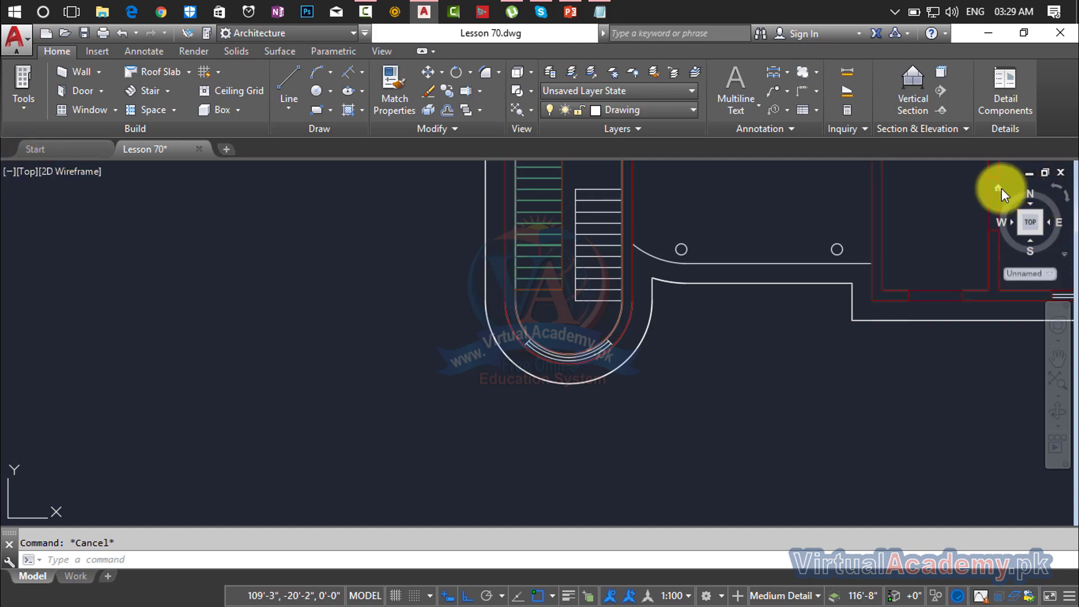
- In the 3D home view, move the closed opening polyline straight up by 0,0,10'6", using its corner at the flight's end as base point
{"action": "left_click", "coordinate": [1000, 188]}
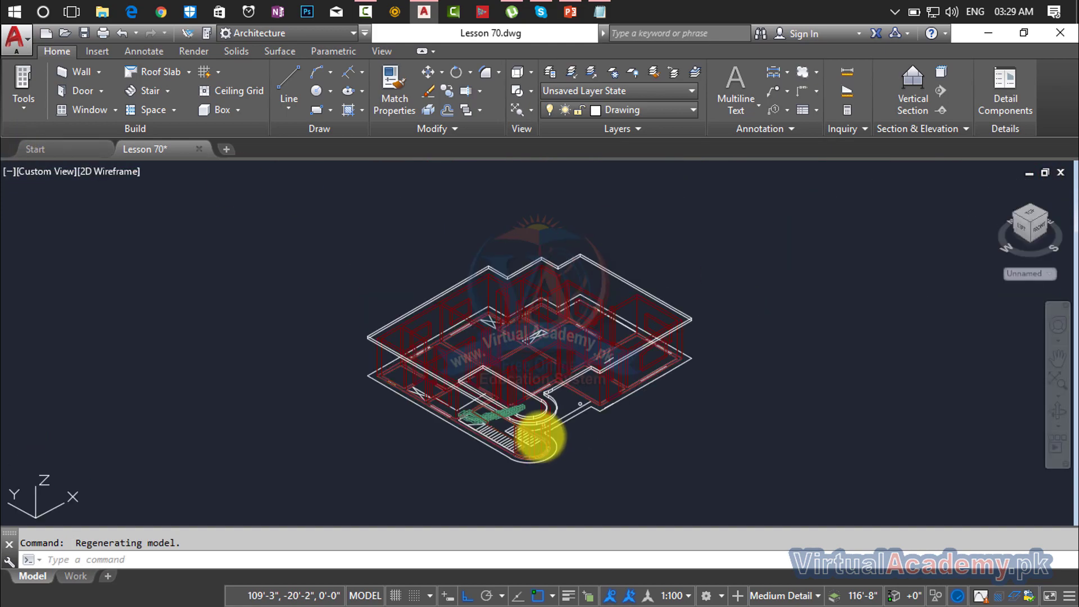
{"action": "scroll", "coordinate": [539, 435], "scroll_direction": "up", "scroll_amount": 4}
{"action": "middle_click_drag", "start_coordinate": [542, 432], "coordinate": [714, 435]}
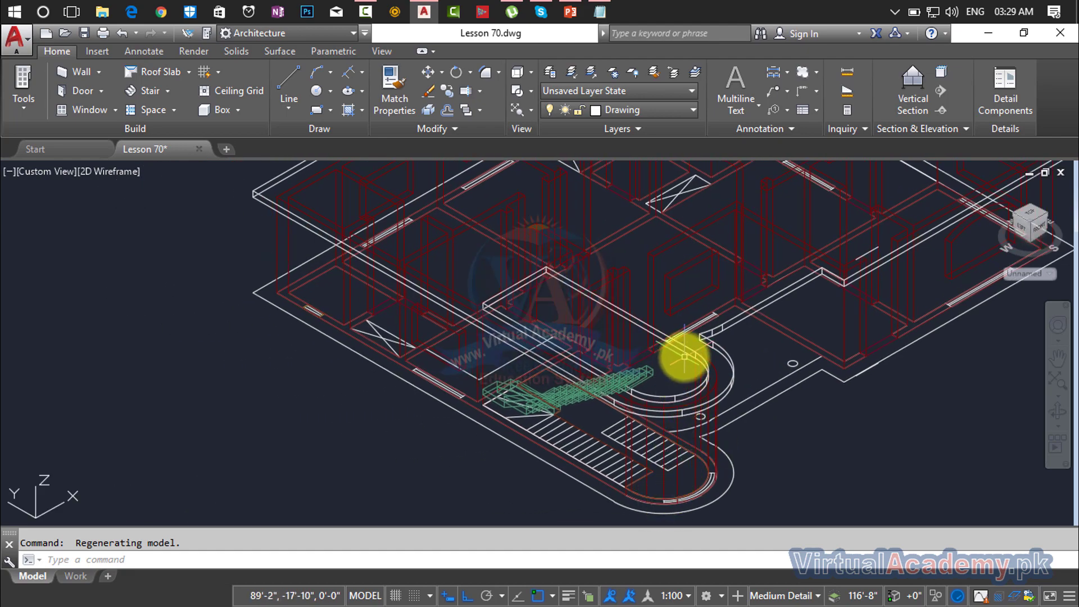
{"action": "left_click", "coordinate": [609, 443]}
{"action": "scroll", "coordinate": [688, 498], "scroll_direction": "up", "scroll_amount": 2}
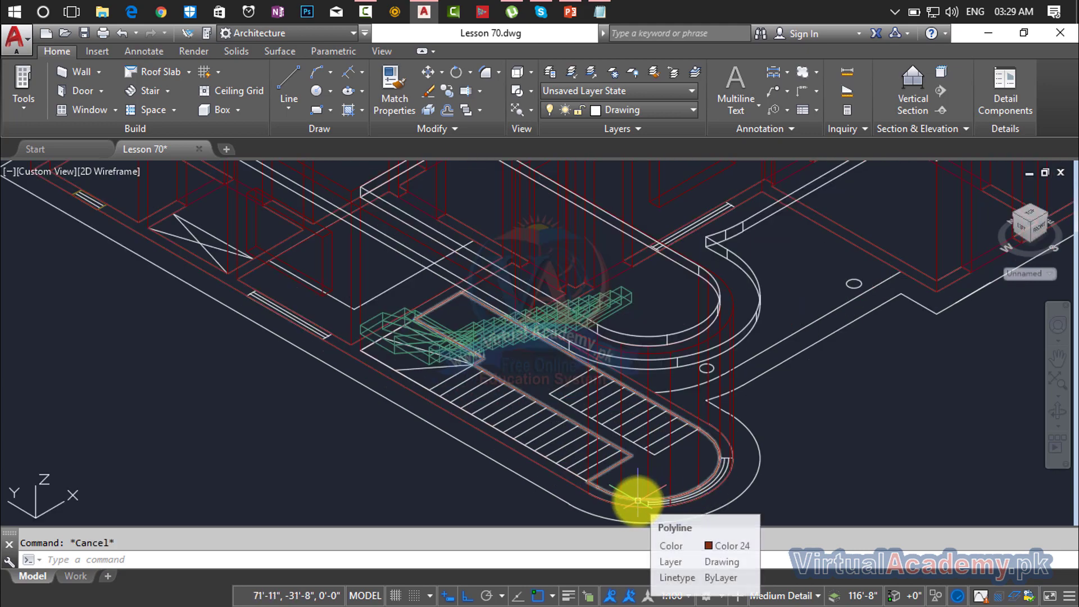
{"action": "type", "text": "m"}
{"action": "key", "text": "Return"}
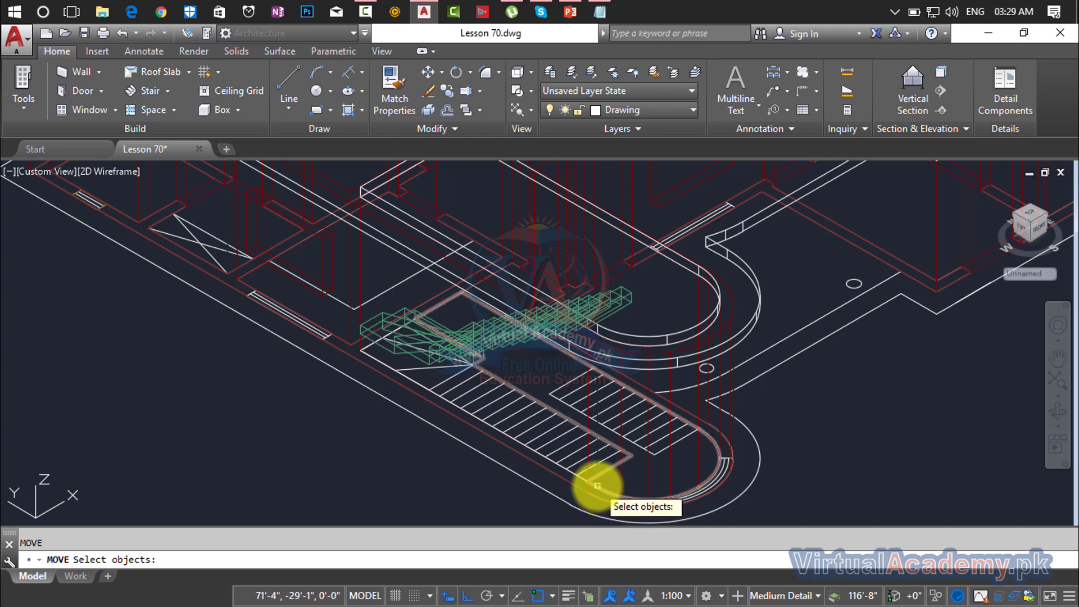
{"action": "scroll", "coordinate": [605, 496], "scroll_direction": "up", "scroll_amount": 6}
{"action": "left_click", "coordinate": [577, 492]}
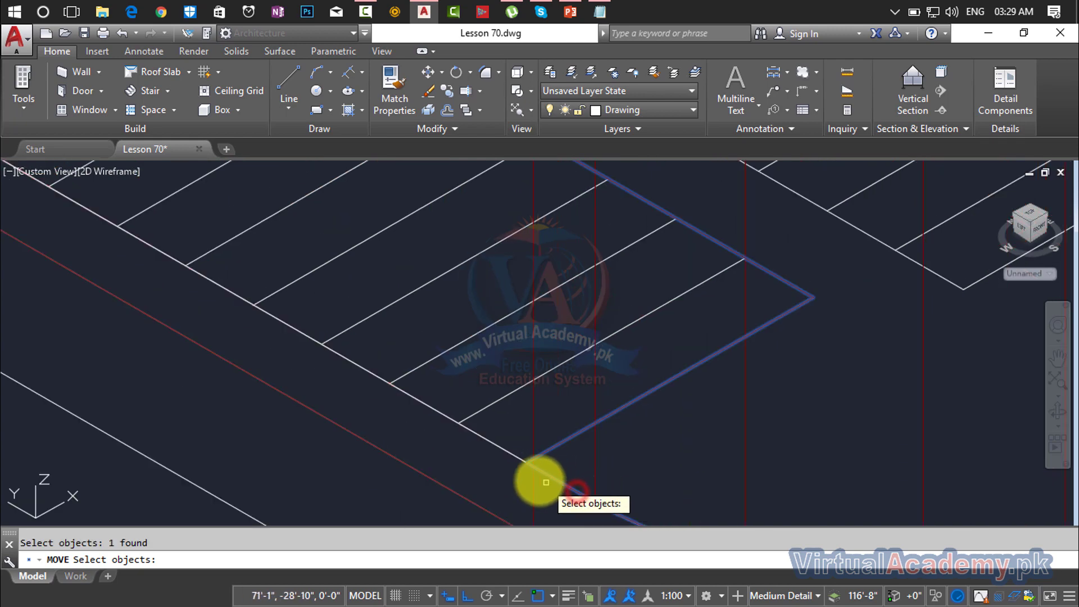
{"action": "key", "text": "Return"}
{"action": "left_click", "coordinate": [529, 466]}
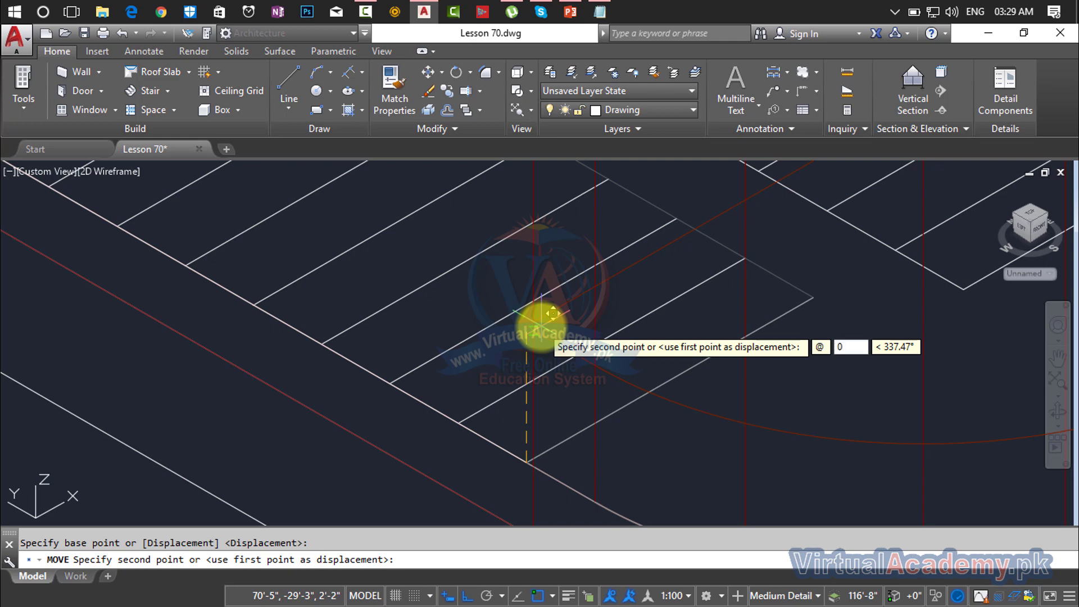
{"action": "key", "text": "Tab"}
{"action": "type", "text": "10'"}
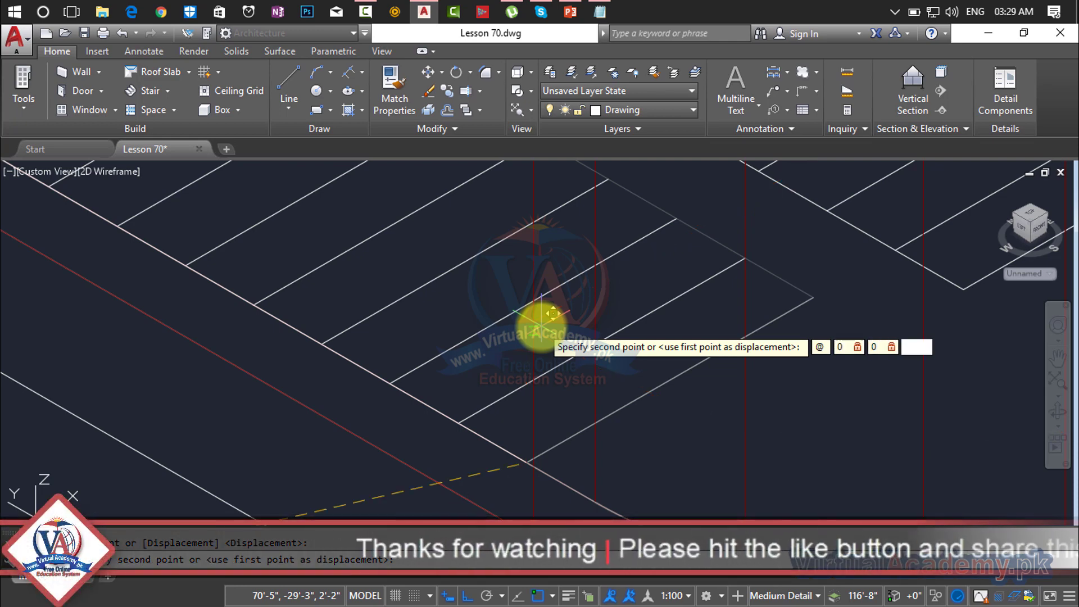
{"action": "type", "text": "6\""}
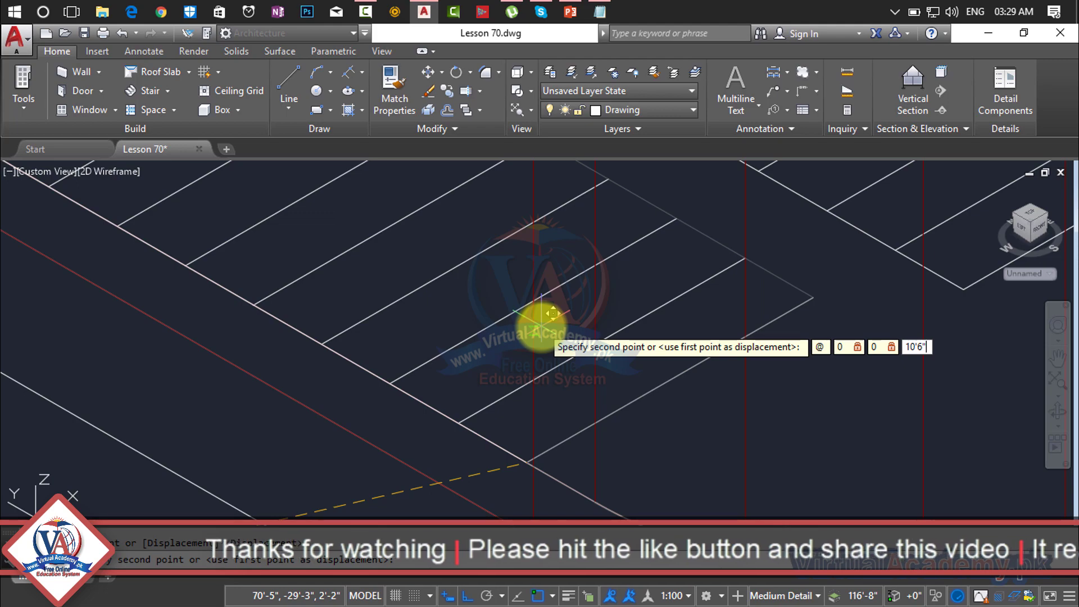
{"action": "key", "text": "Return"}
{"action": "scroll", "coordinate": [577, 322], "scroll_direction": "down", "scroll_amount": 10}
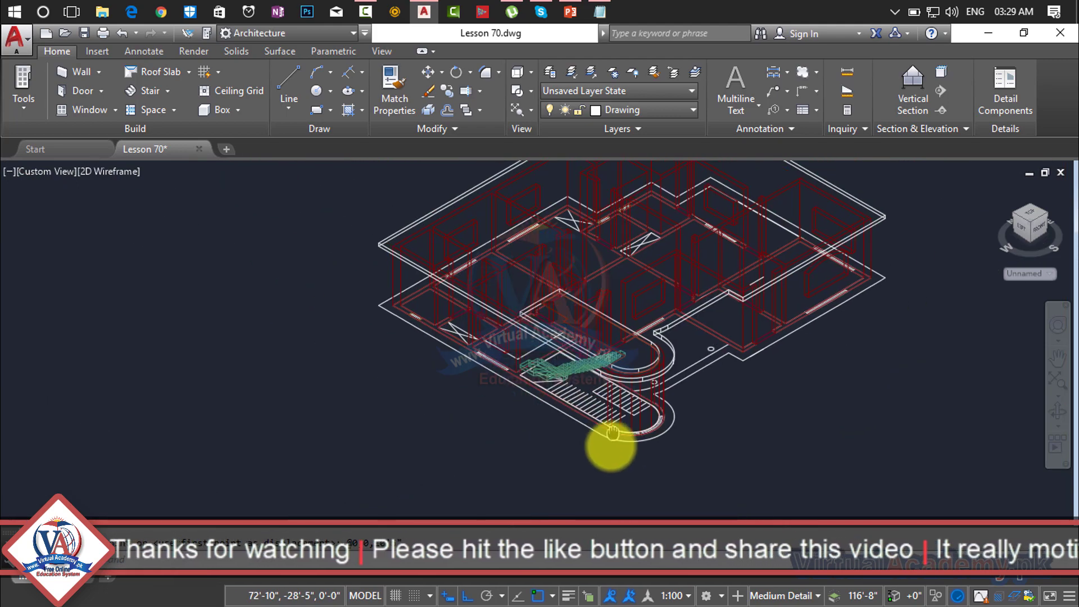